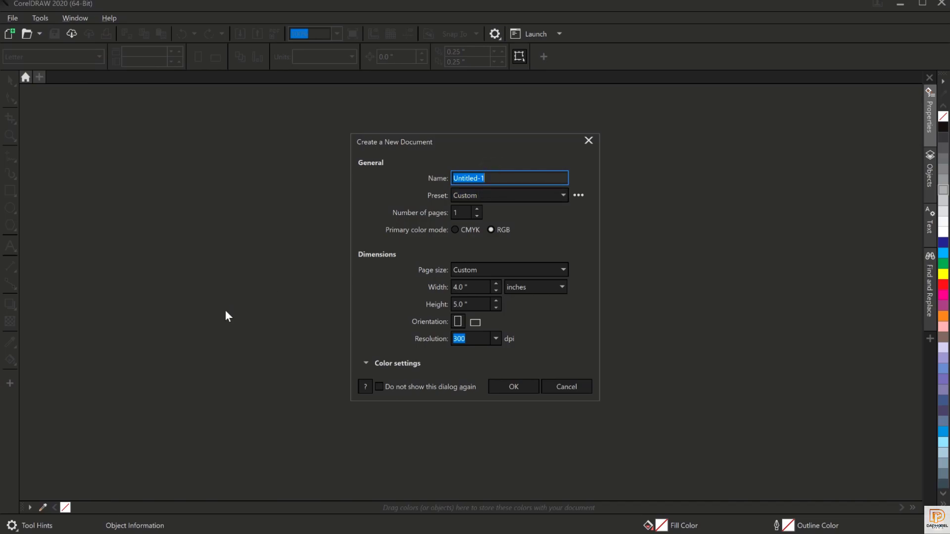
# Create a new document named BBQ and add a rectangle frame matching the page size.
pyautogui.write('BBQ')
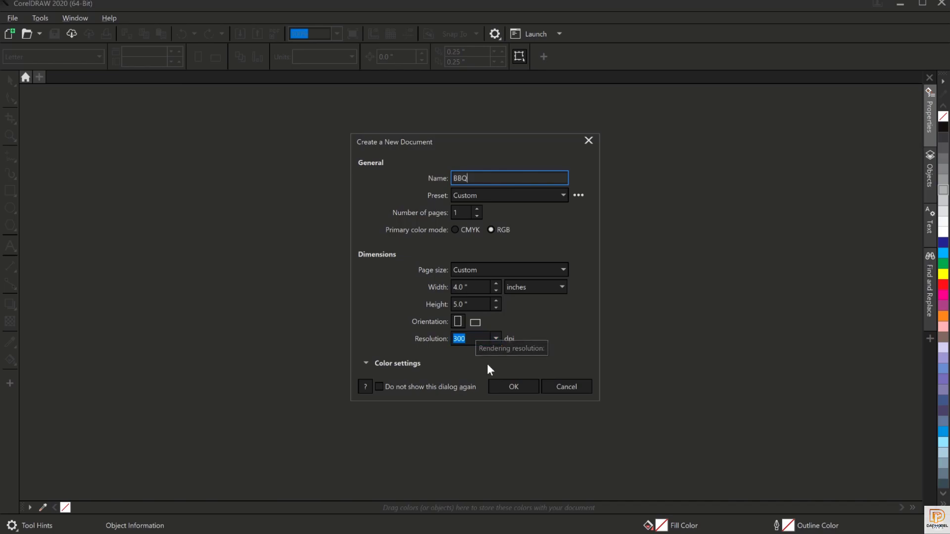
pyautogui.click(527, 394)
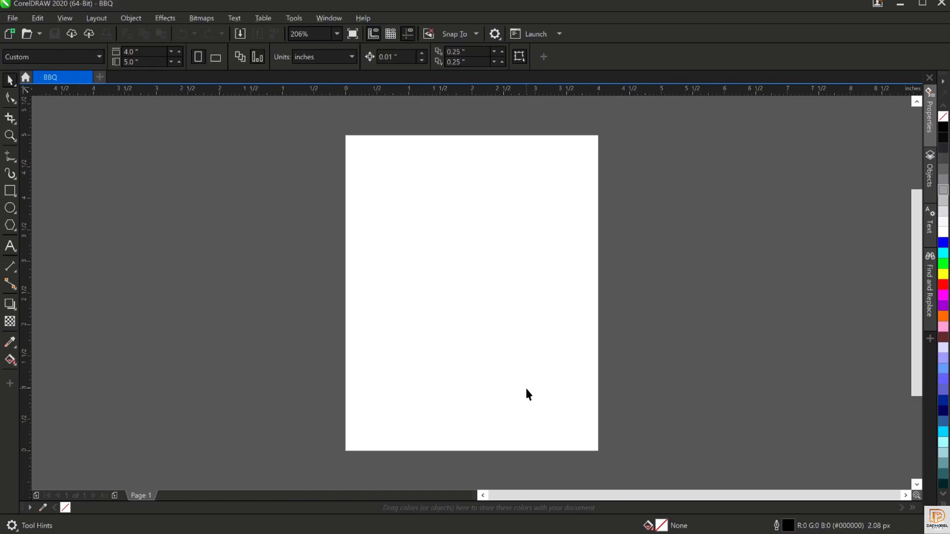
pyautogui.doubleClick(9, 192)
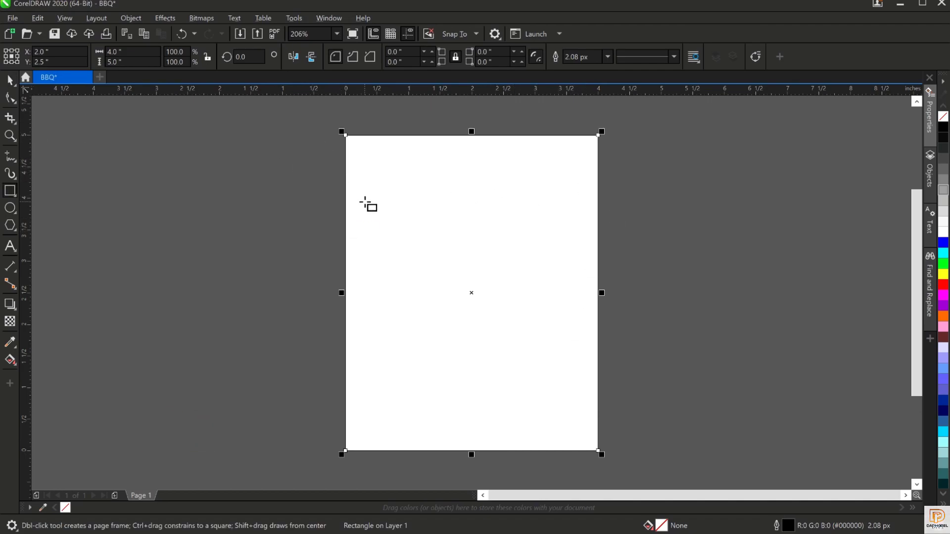
pyautogui.press('F4')
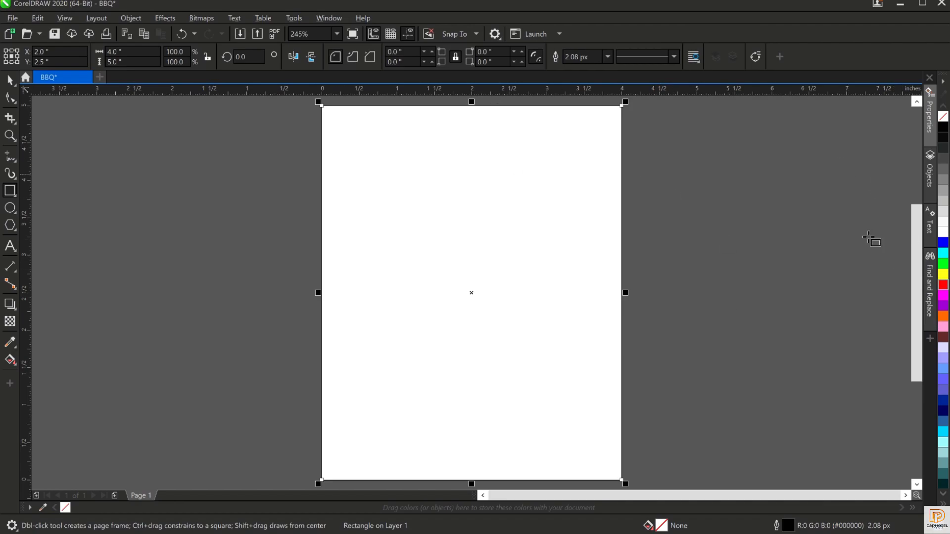
pyautogui.click(9, 80)
pyautogui.click(136, 219)
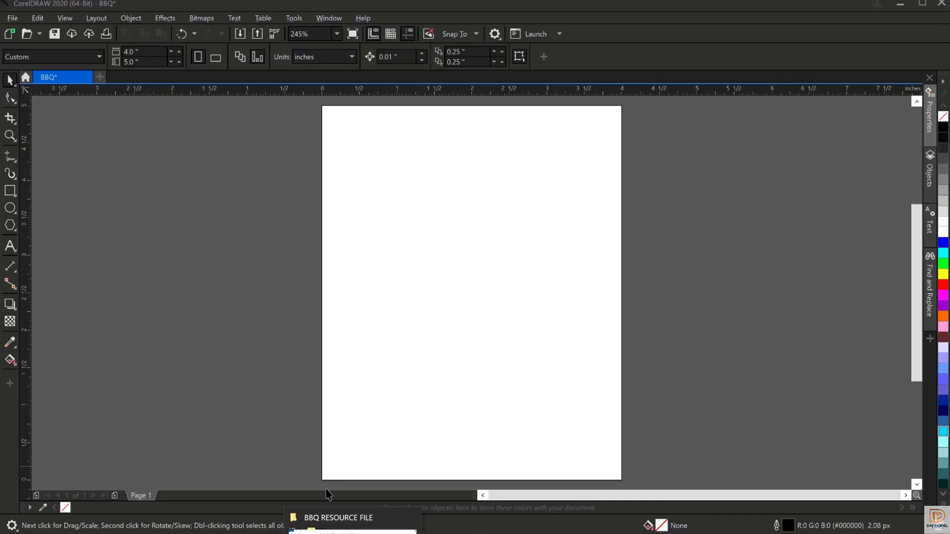
# Import the grey concrete texture image from the BBQ RESOURCE FILE folder into the document.
pyautogui.click(392, 514)
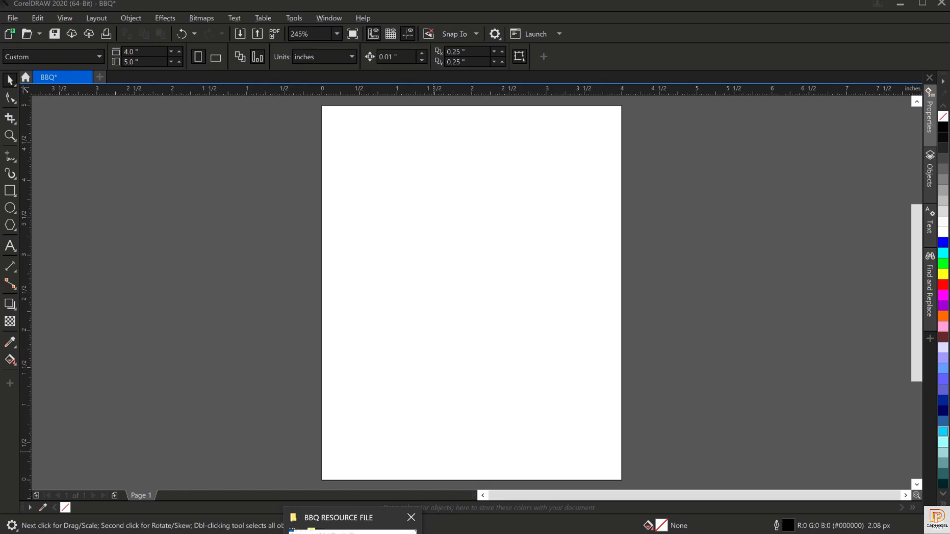
pyautogui.click(369, 524)
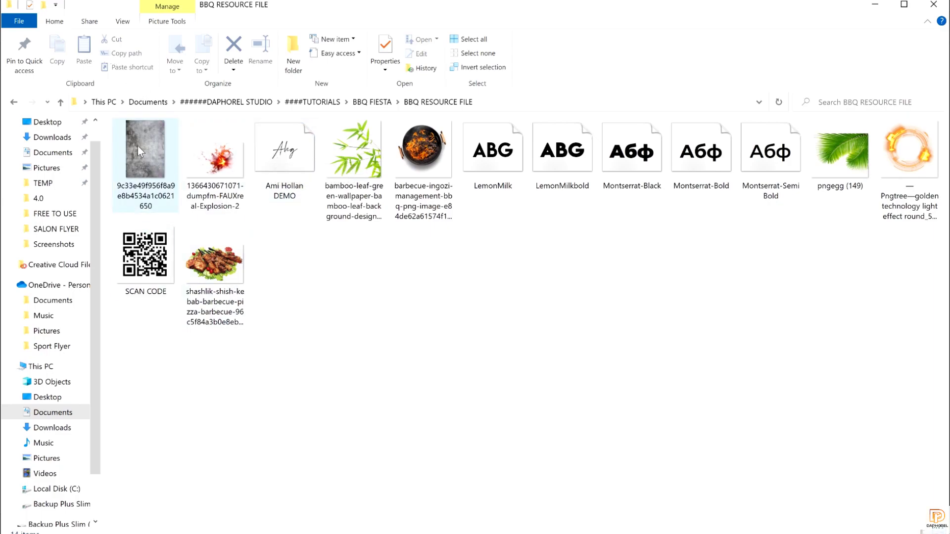
pyautogui.moveTo(137, 146); pyautogui.dragTo(220, 376)
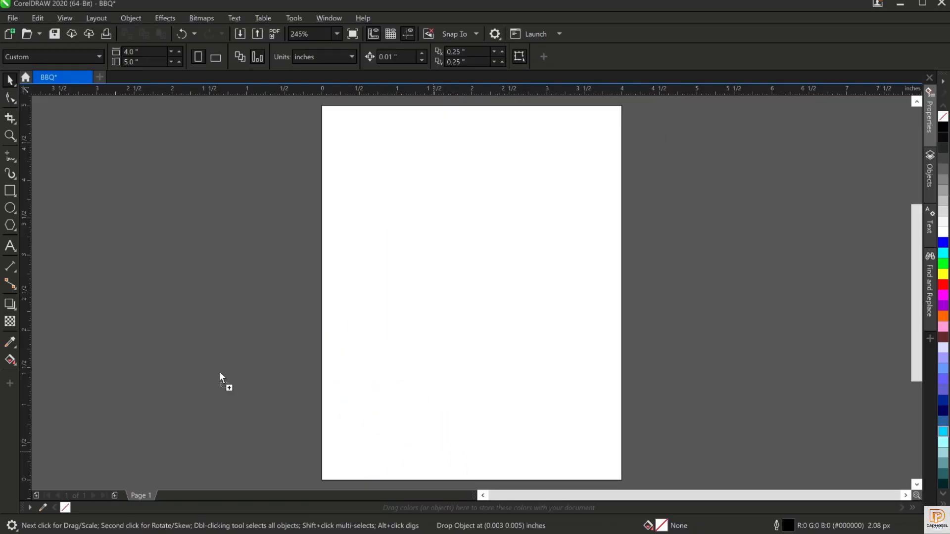
pyautogui.moveTo(131, 202); pyautogui.dragTo(131, 203)
pyautogui.scroll(-2, 235, 215)
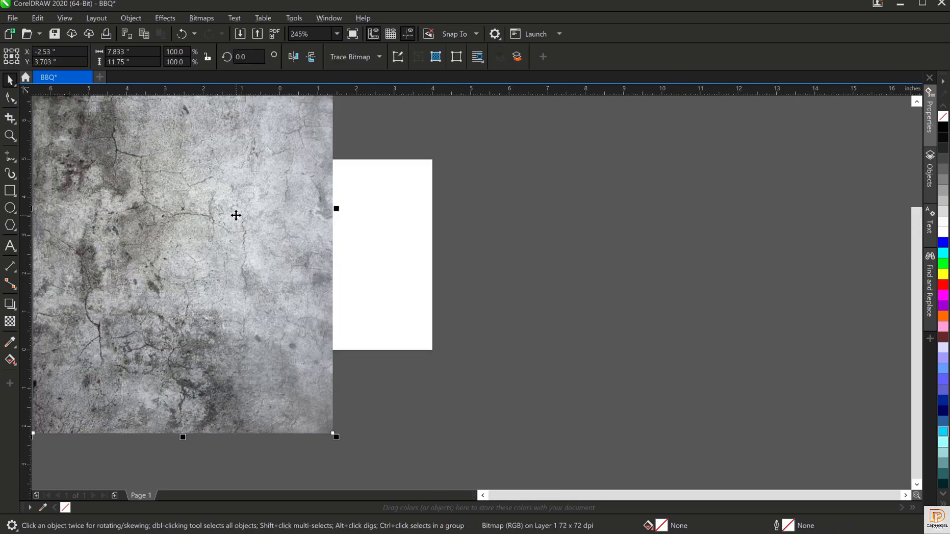
# Scale the concrete texture to about 4.25 by 6.38 inches and position it so it covers the whole page.
pyautogui.moveTo(315, 242); pyautogui.dragTo(557, 289)
pyautogui.scroll(-2, 558, 289)
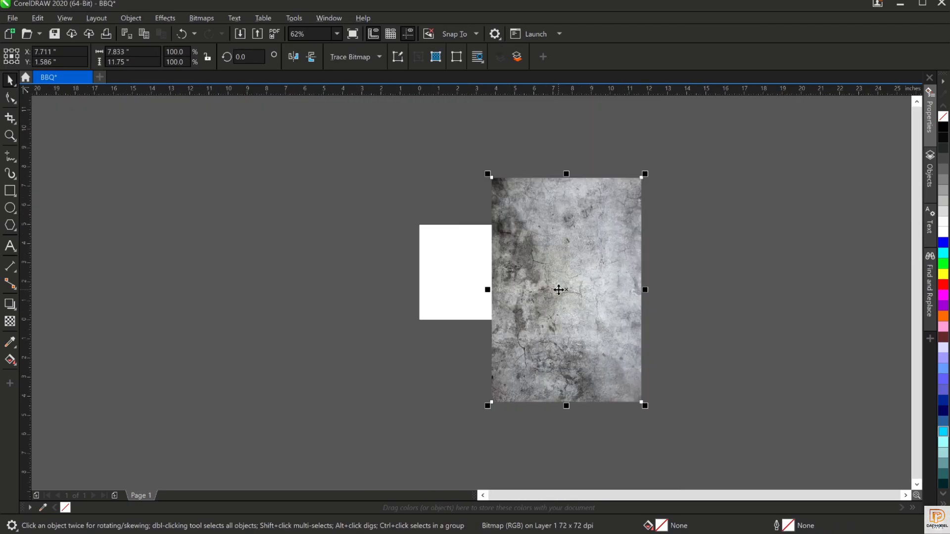
pyautogui.moveTo(645, 406); pyautogui.dragTo(607, 349)
pyautogui.moveTo(586, 315); pyautogui.dragTo(472, 292)
pyautogui.scroll(2, 451, 271)
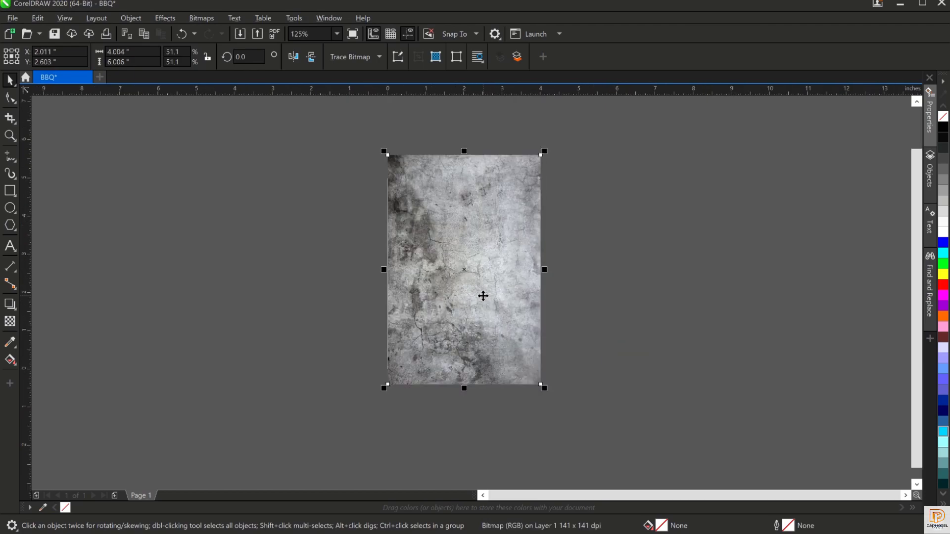
pyautogui.moveTo(546, 387); pyautogui.dragTo(549, 406)
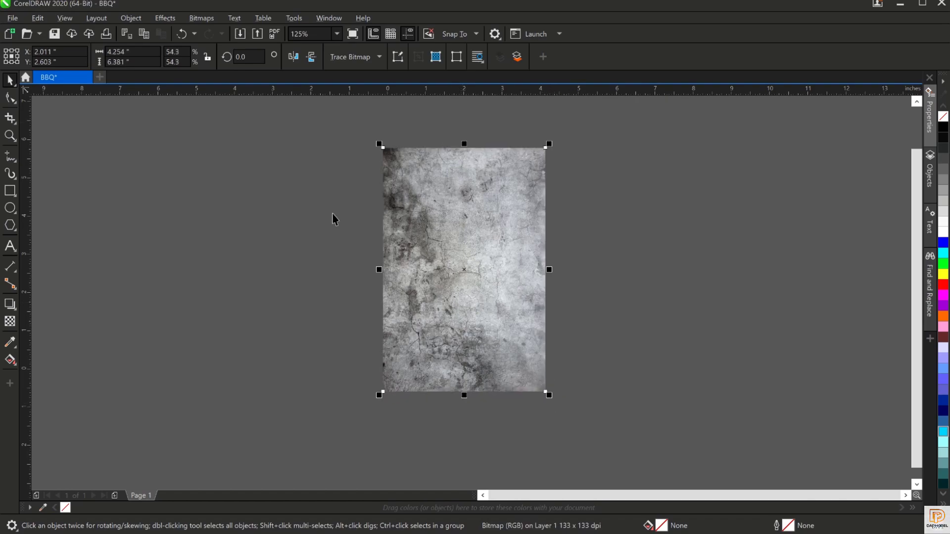
# Apply an elliptical fountain transparency to the concrete texture.
pyautogui.click(10, 325)
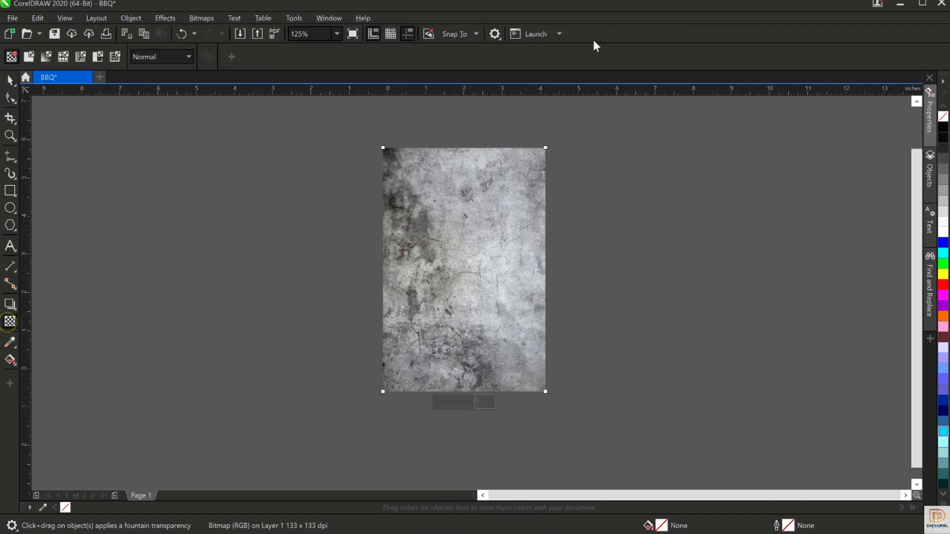
pyautogui.click(44, 58)
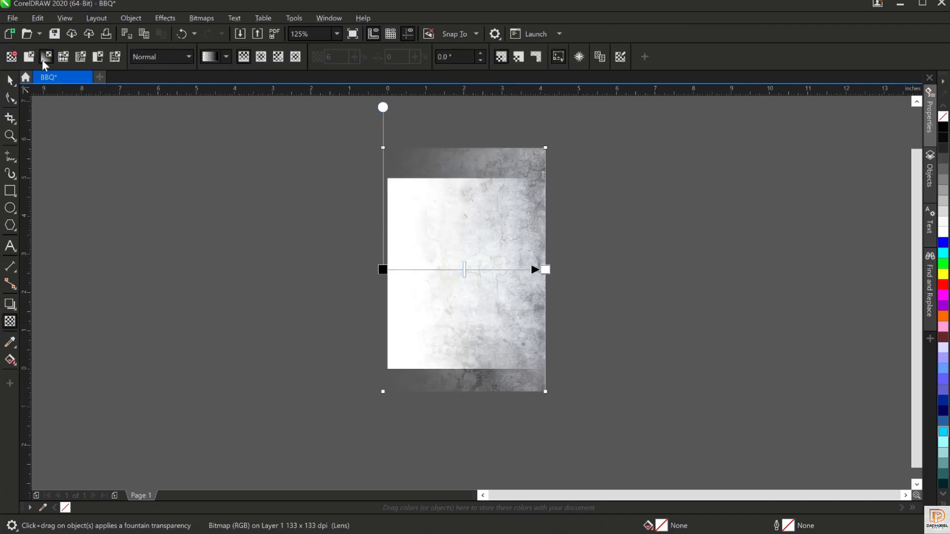
pyautogui.click(261, 57)
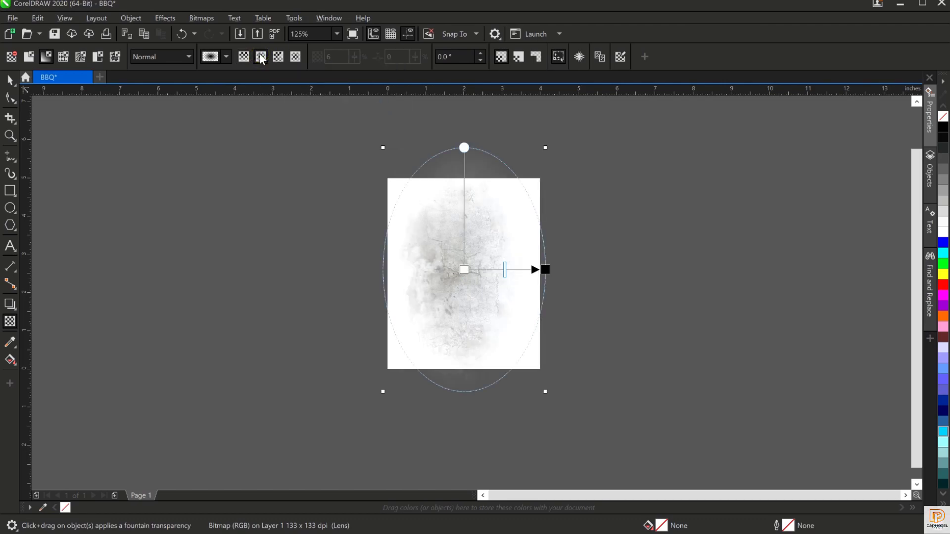
# Set the texture's transparency to 100 at the centre node and 0 at the outer node.
pyautogui.scroll(1, 455, 287)
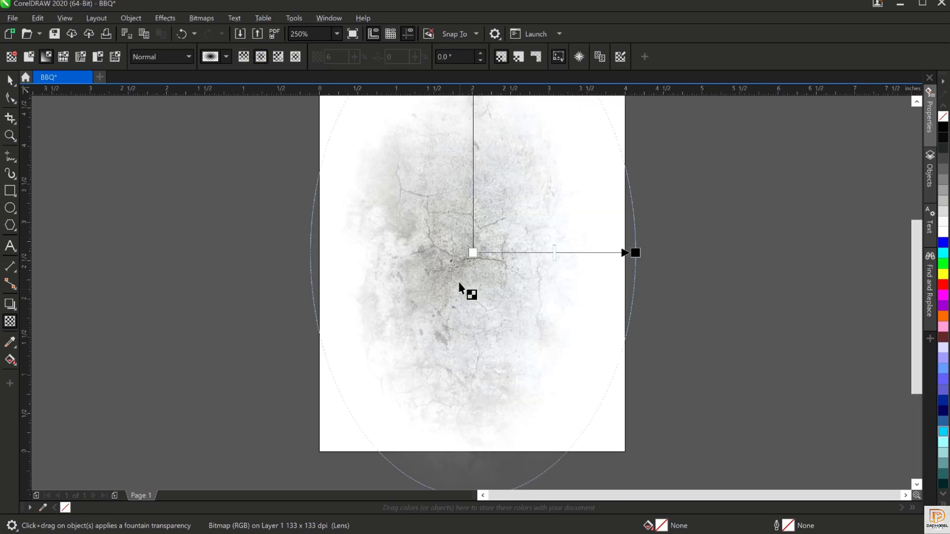
pyautogui.scroll(-1, 459, 285)
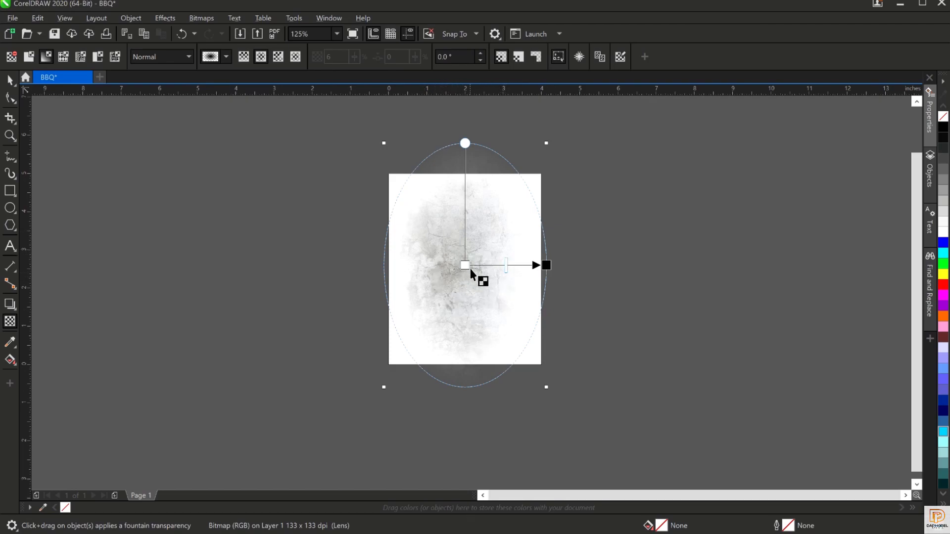
pyautogui.scroll(1, 464, 265)
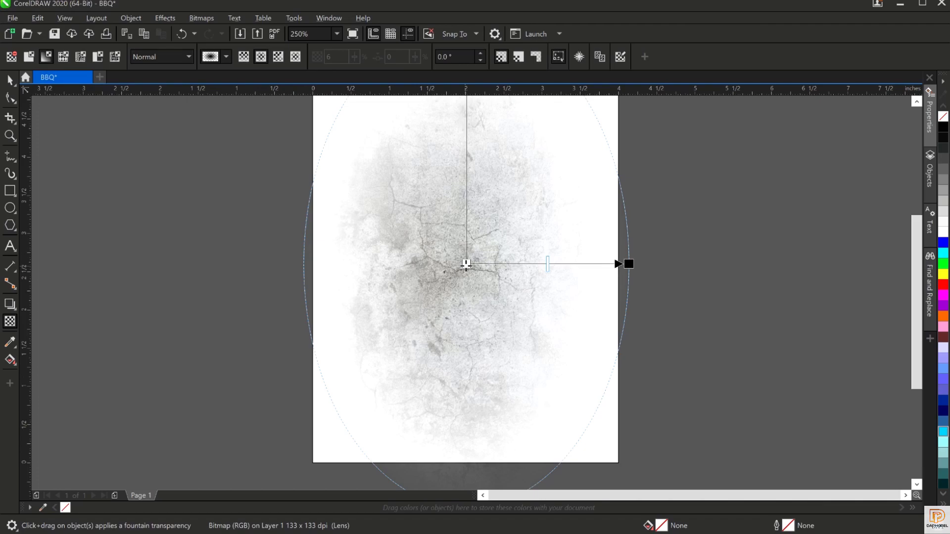
pyautogui.click(466, 265)
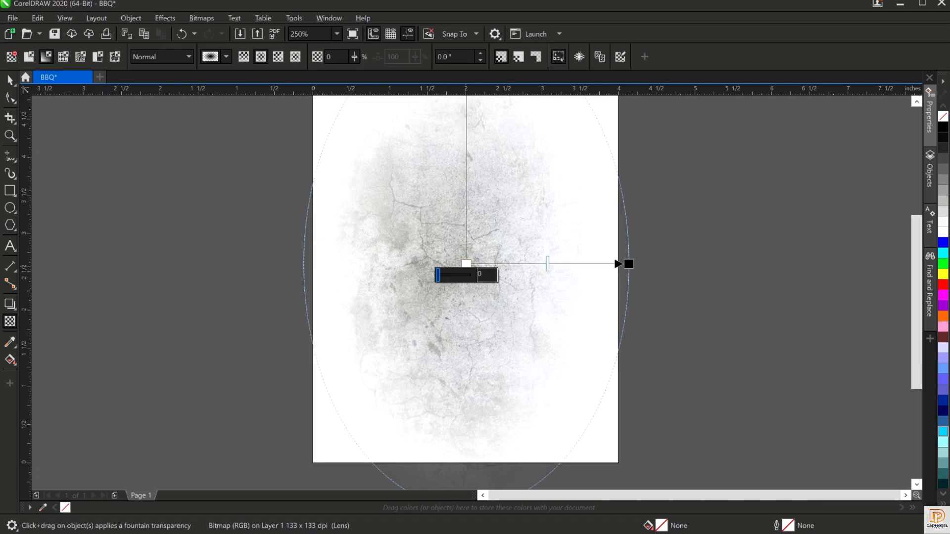
pyautogui.click(487, 275)
pyautogui.write('100')
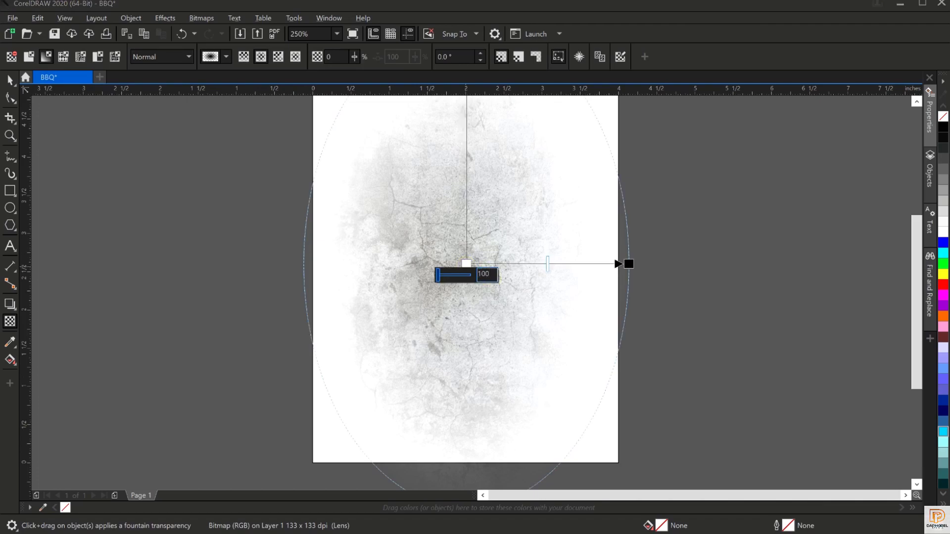
pyautogui.press('Return')
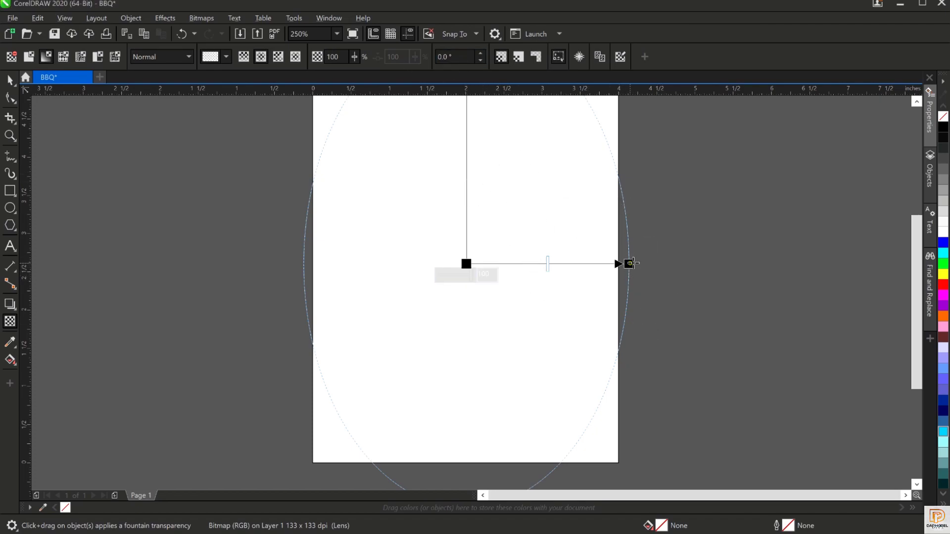
pyautogui.moveTo(632, 263); pyautogui.dragTo(633, 262)
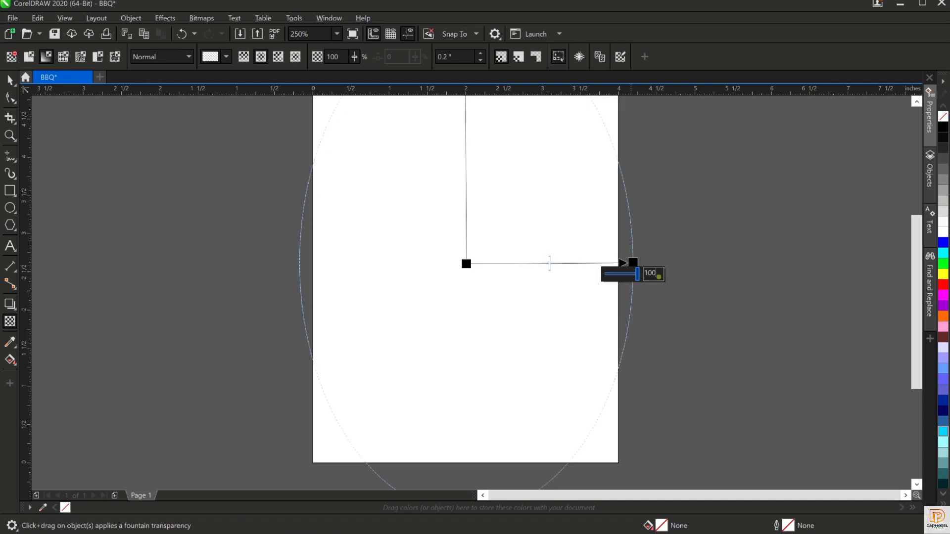
pyautogui.click(653, 274)
pyautogui.write('0')
pyautogui.press('Return')
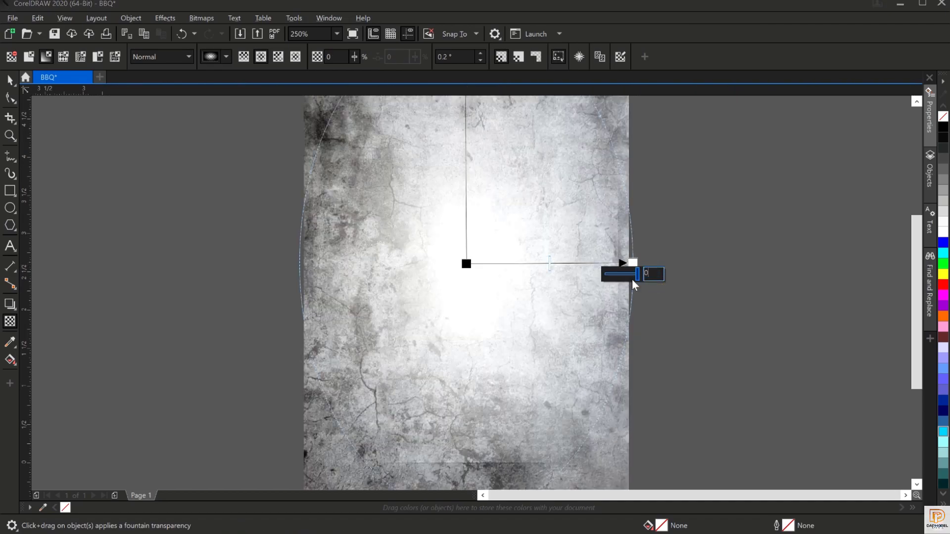
pyautogui.scroll(-2, 372, 262)
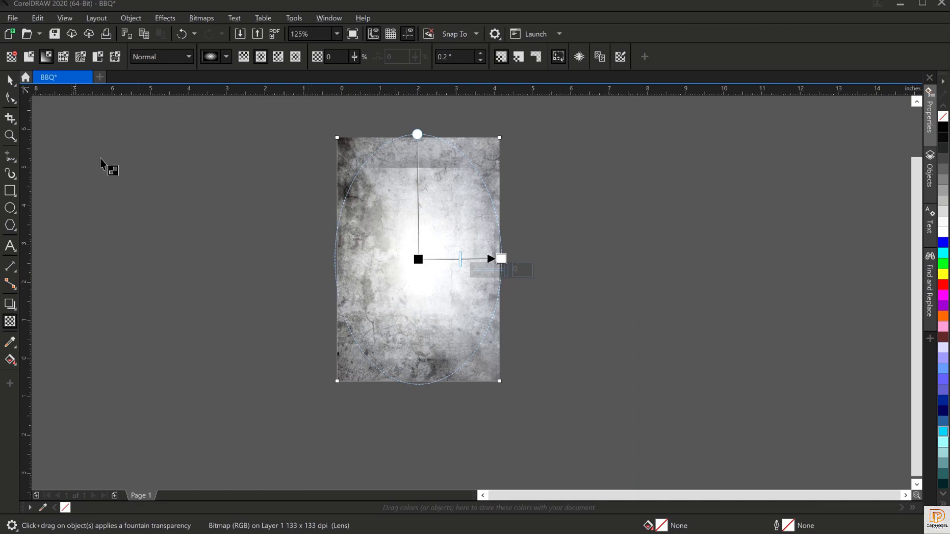
# Move the concrete texture off the page and PowerClip it inside the page-sized rectangle.
pyautogui.click(8, 80)
pyautogui.moveTo(433, 229); pyautogui.dragTo(611, 239)
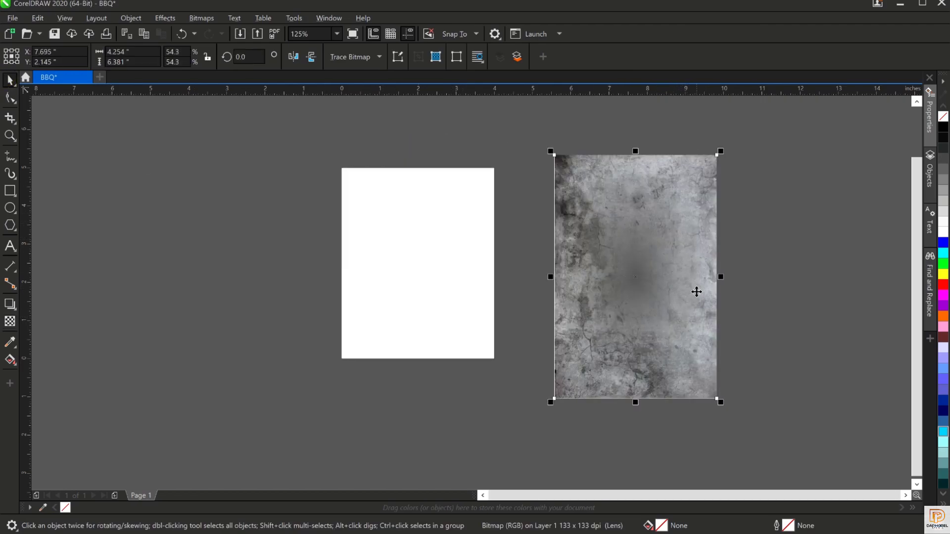
pyautogui.rightClick(625, 252)
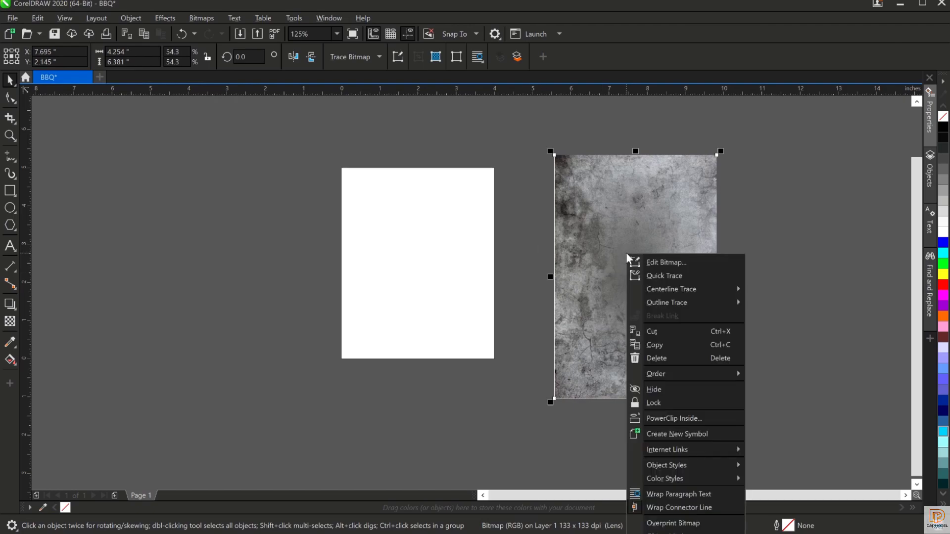
pyautogui.click(697, 420)
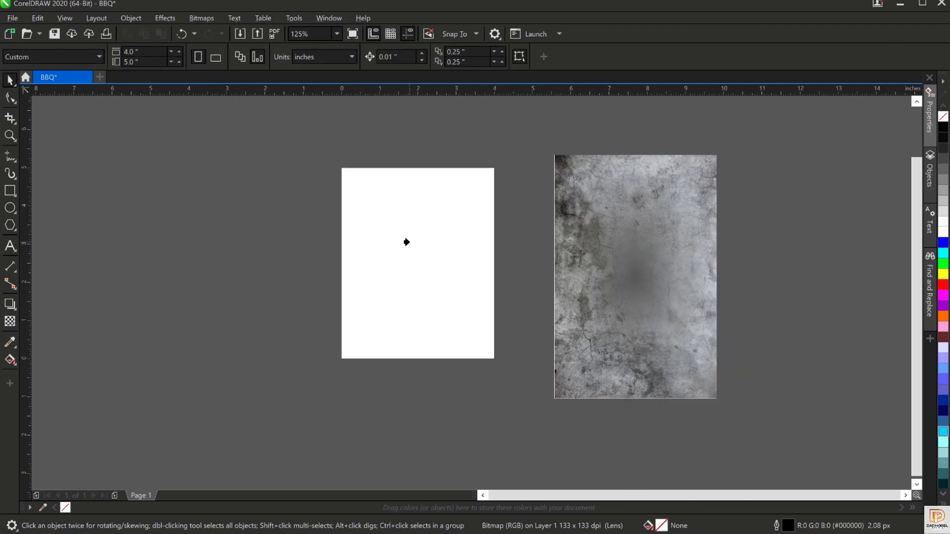
pyautogui.click(416, 265)
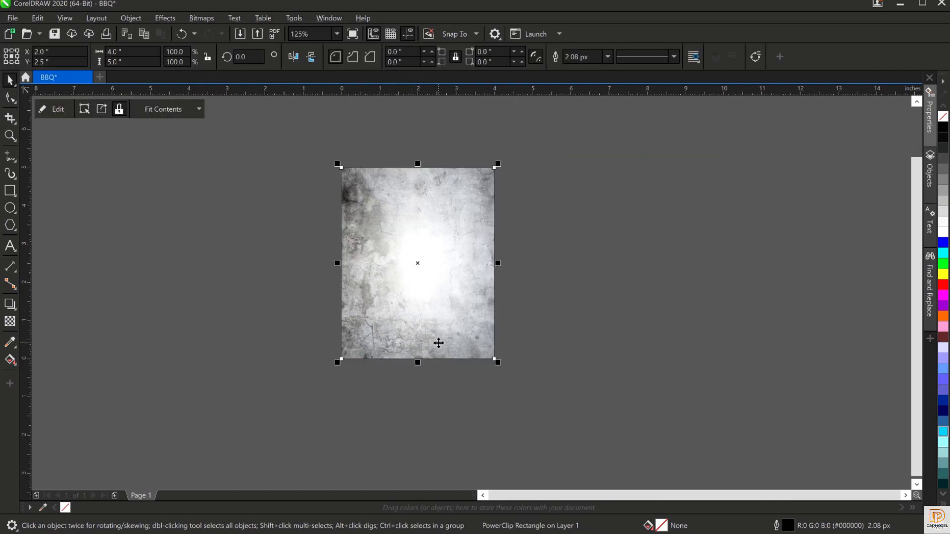
pyautogui.hotkey('shift', 'F2')
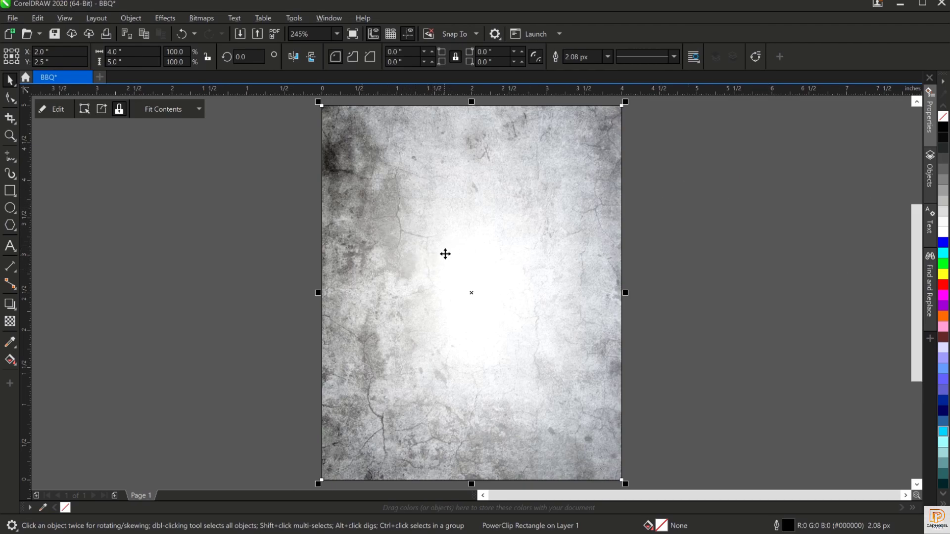
# Remove the outline from the PowerClip rectangle, keeping it aligned with the page.
pyautogui.moveTo(445, 254); pyautogui.dragTo(568, 285)
pyautogui.hotkey('ctrl', 'z')
pyautogui.rightClick(944, 118)
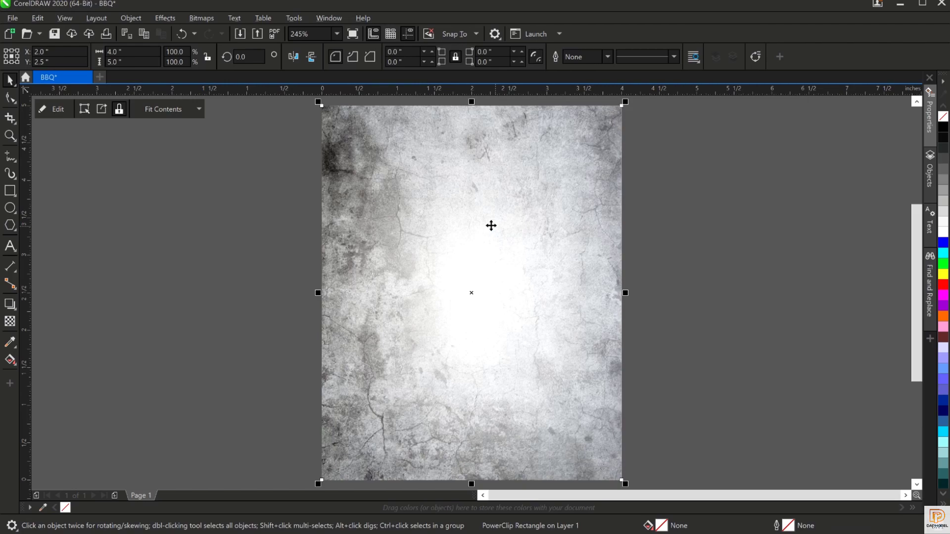
# Edit the PowerClip contents and widen the texture's elliptical transparency, moving its outer node beyond the page edge and its midpoint outward.
pyautogui.keyDown('ctrl'); pyautogui.click(452, 250); pyautogui.keyUp('ctrl')
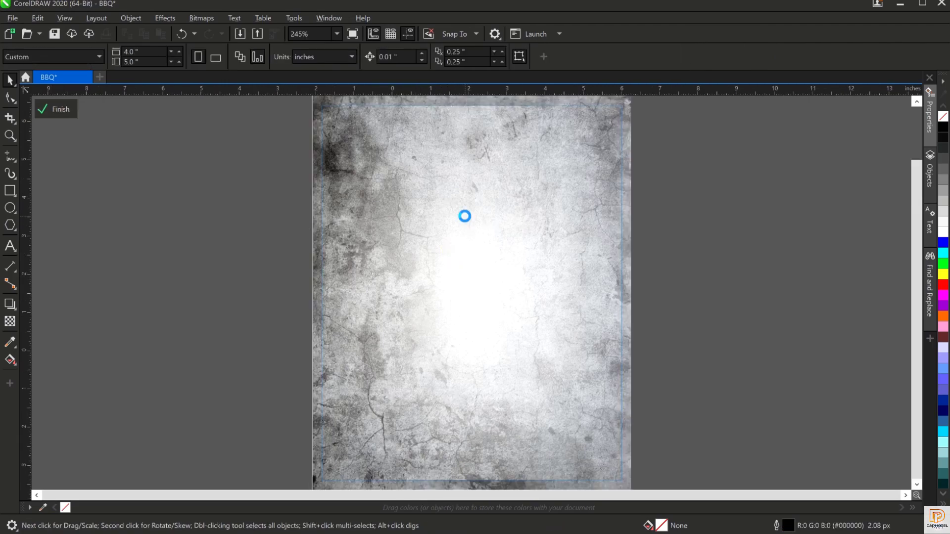
pyautogui.click(481, 232)
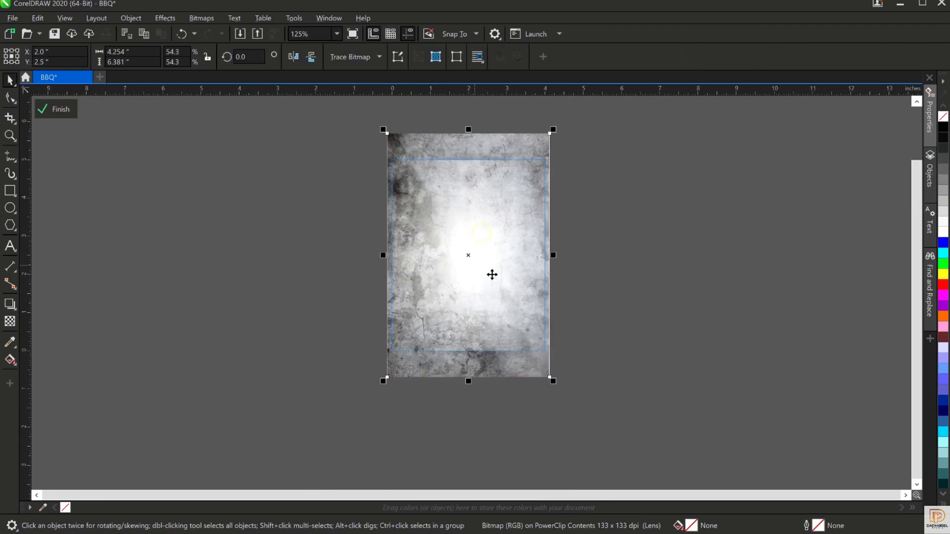
pyautogui.click(10, 321)
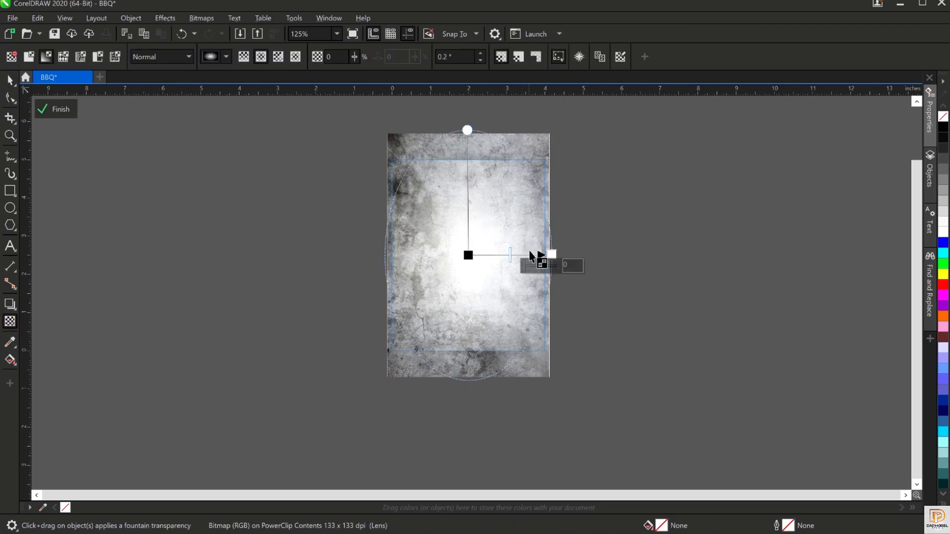
pyautogui.moveTo(553, 254); pyautogui.dragTo(587, 254)
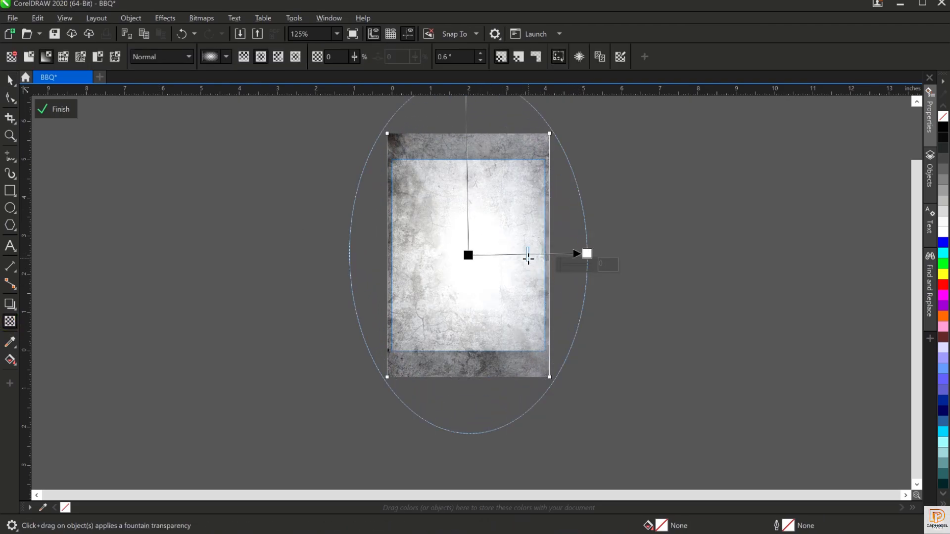
pyautogui.moveTo(527, 255); pyautogui.dragTo(530, 258)
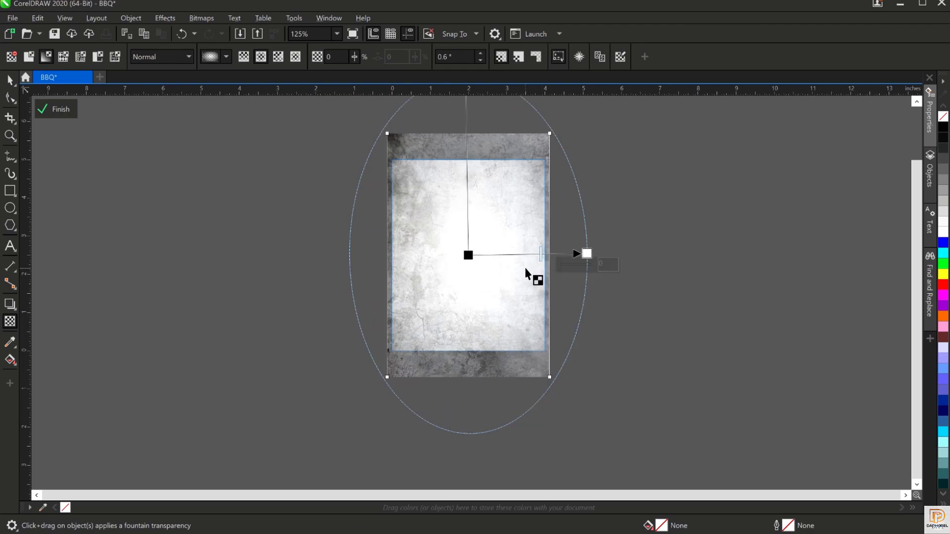
# Widen the texture's elliptical transparency, add an intermediate node with transparency 87 at position 58%, and finish editing the PowerClip.
pyautogui.click(544, 252)
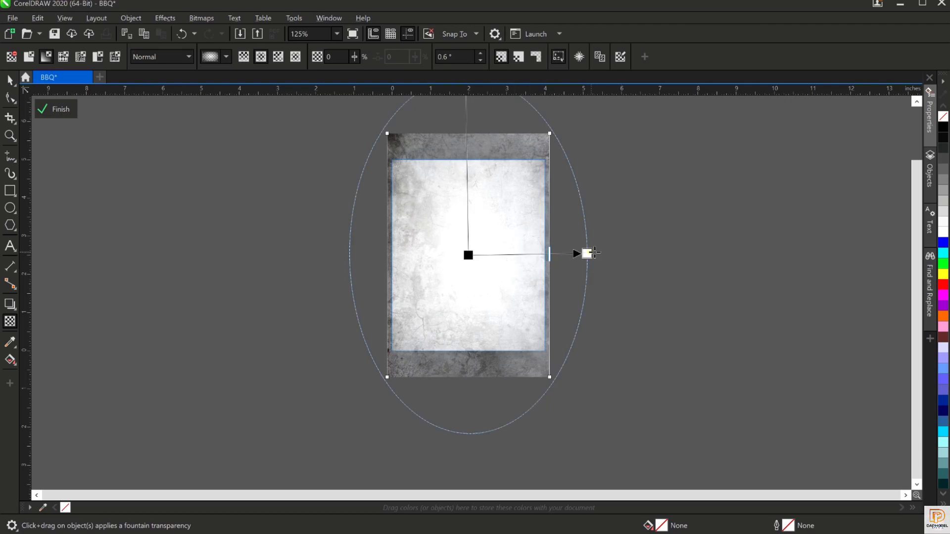
pyautogui.moveTo(585, 252); pyautogui.dragTo(611, 251)
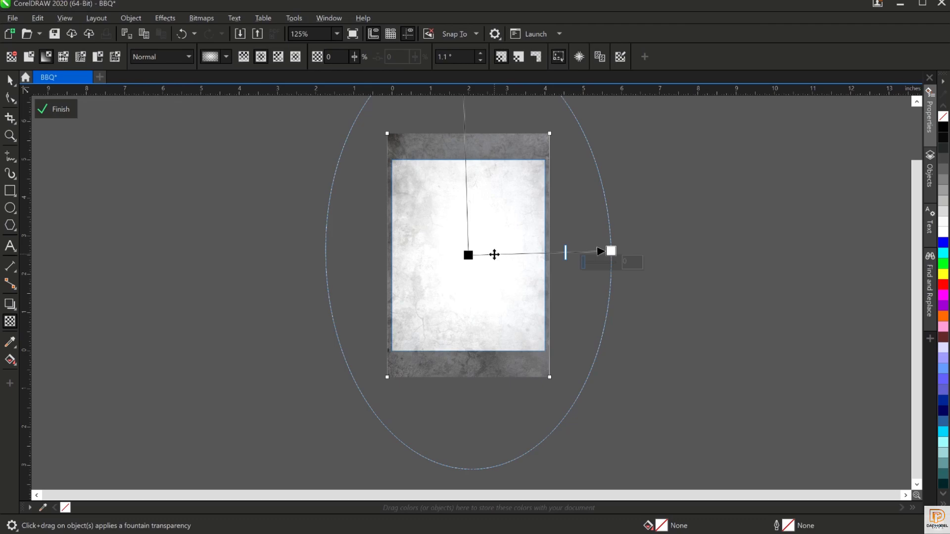
pyautogui.doubleClick(494, 255)
pyautogui.moveTo(495, 255); pyautogui.dragTo(528, 255)
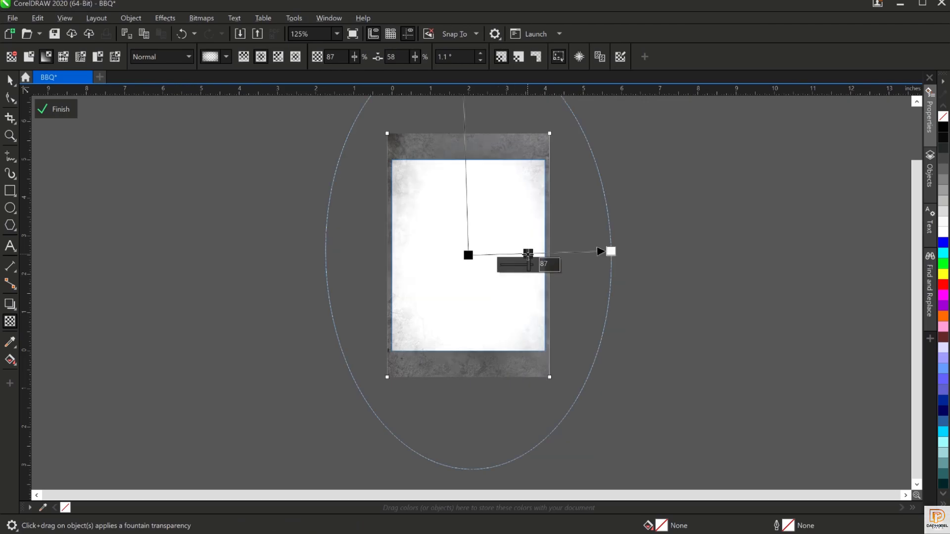
pyautogui.scroll(2, 505, 293)
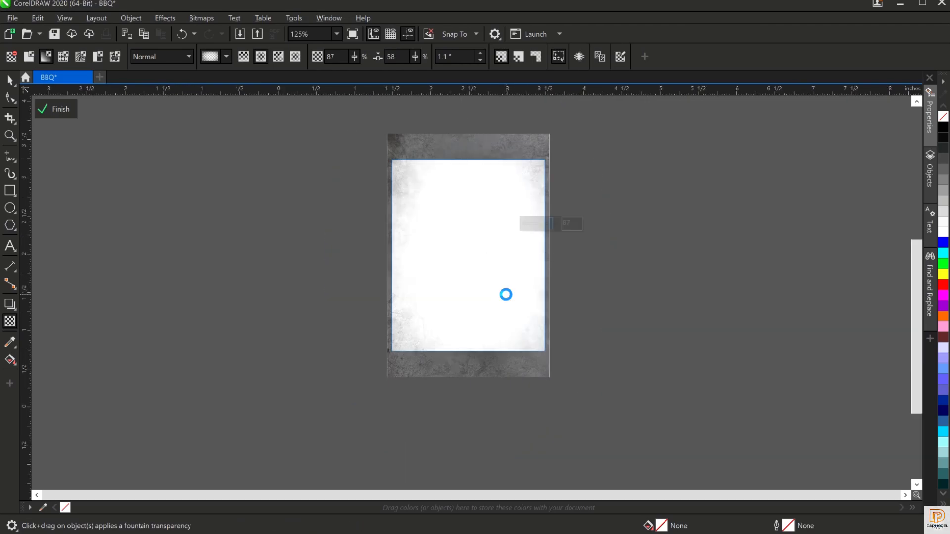
pyautogui.scroll(-2, 470, 282)
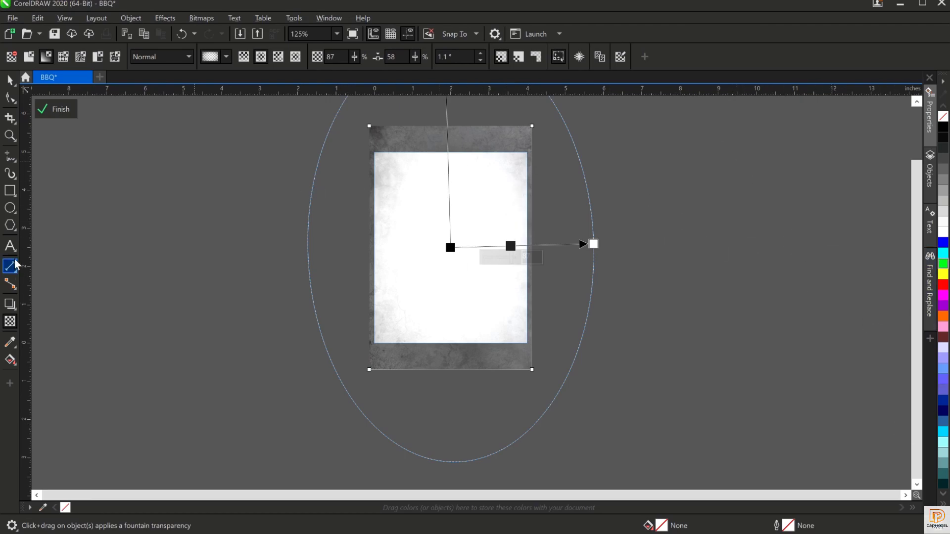
pyautogui.click(55, 110)
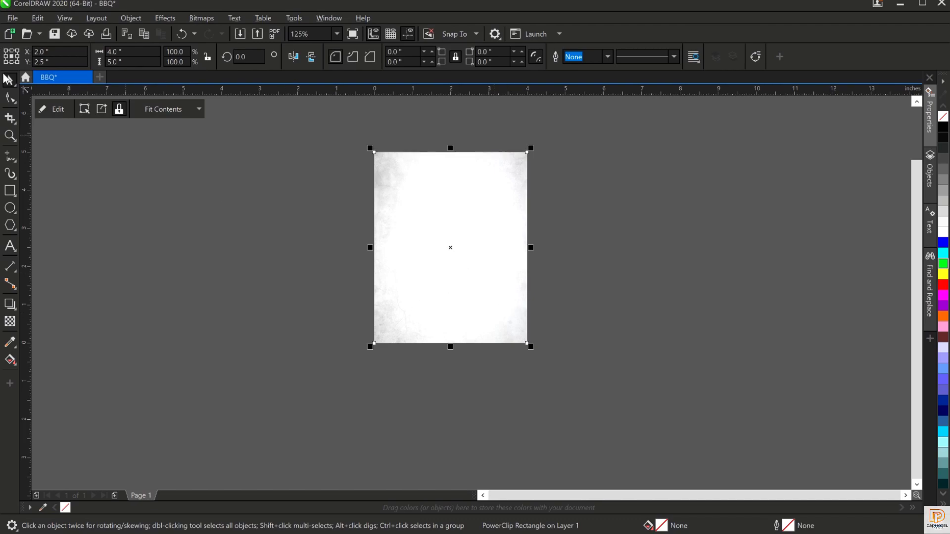
pyautogui.click(201, 231)
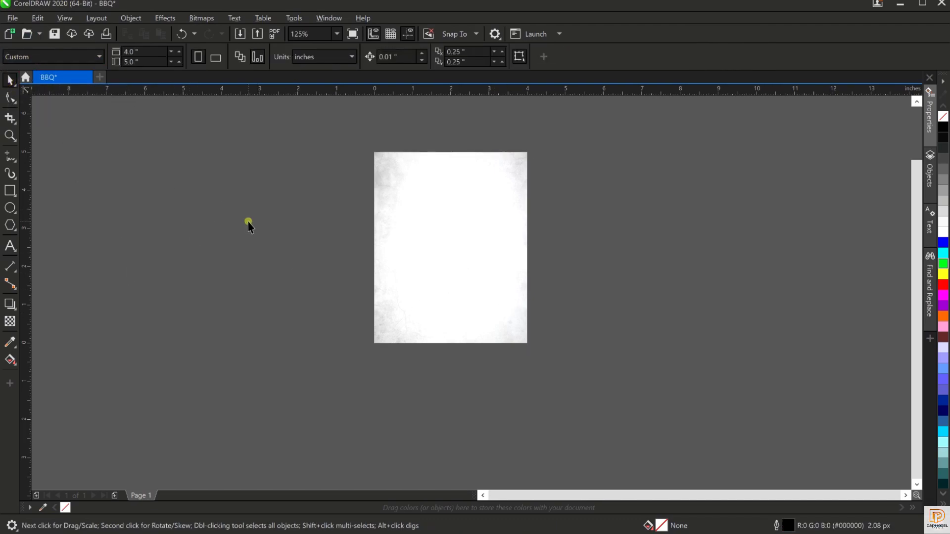
pyautogui.hotkey('shift', 'F4')
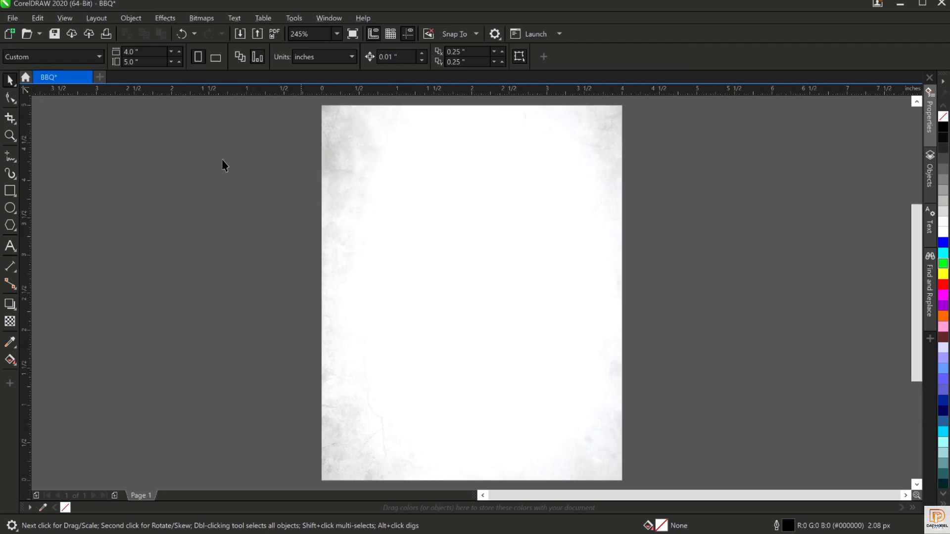
pyautogui.click(337, 33)
pyautogui.click(313, 48)
pyautogui.click(505, 219)
pyautogui.click(168, 260)
# Draw a rectangle about 4.0 by 0.969 inches across the page's lower edge, fill it white and remove its outline.
pyautogui.click(10, 192)
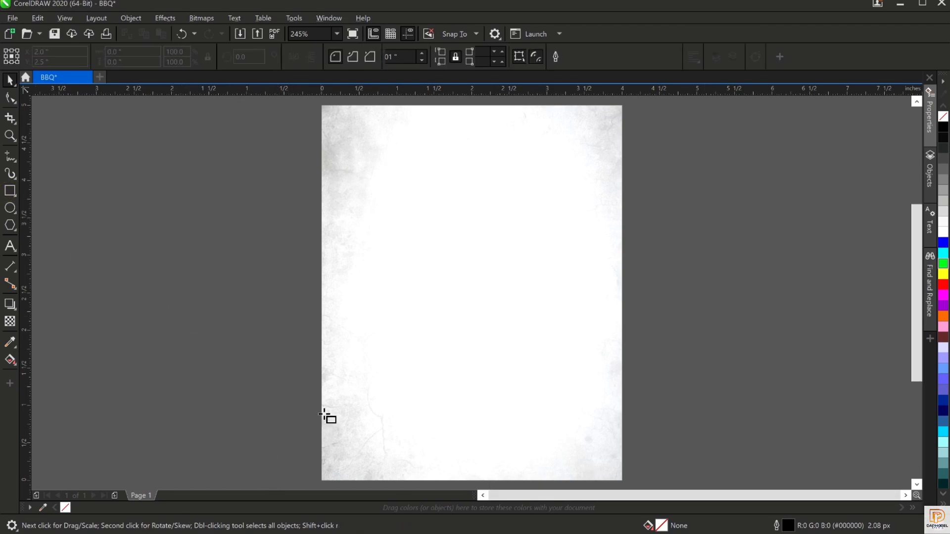
pyautogui.moveTo(322, 408); pyautogui.dragTo(621, 480)
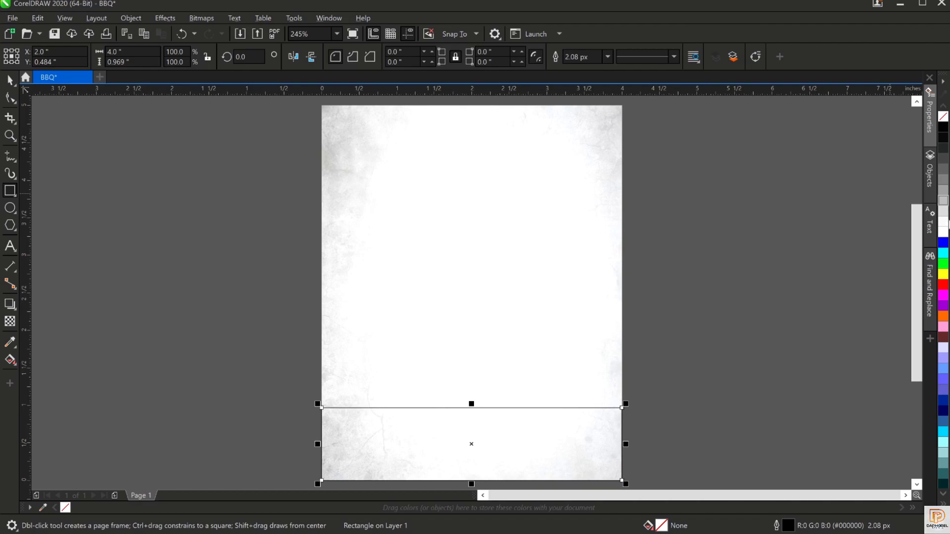
pyautogui.click(943, 233)
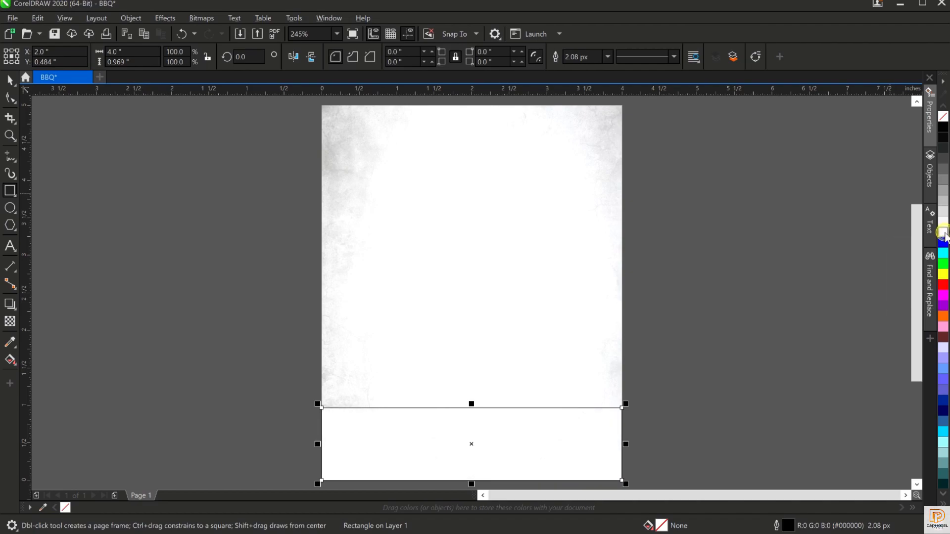
pyautogui.rightClick(944, 117)
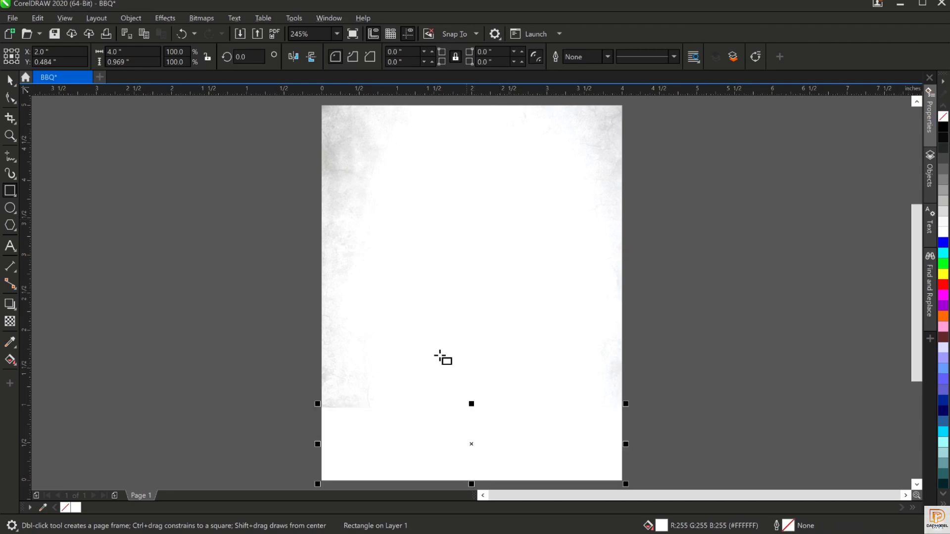
# Fade the white rectangle's upper edge with a vertical linear transparency ending at 100, and stretch the rectangle upward to about 1.775 inches high.
pyautogui.click(9, 322)
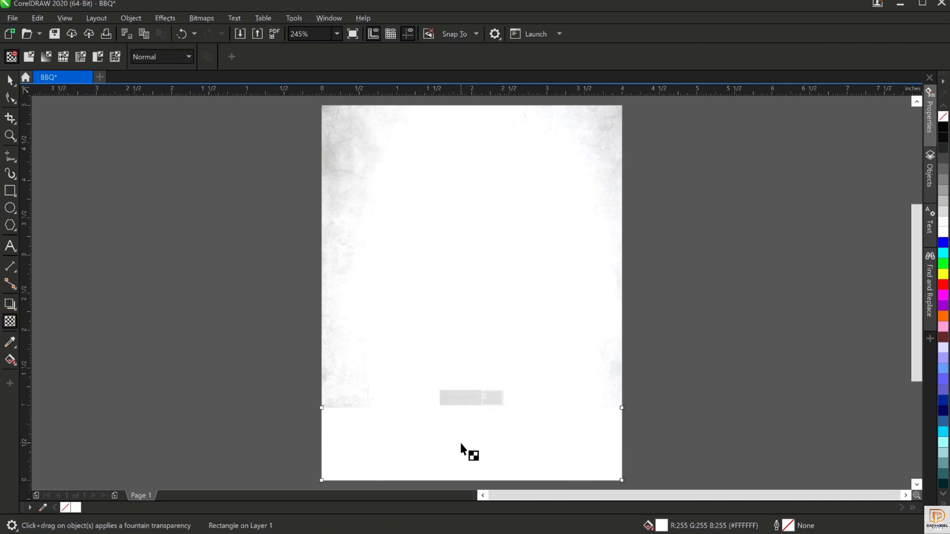
pyautogui.moveTo(460, 443); pyautogui.dragTo(461, 408)
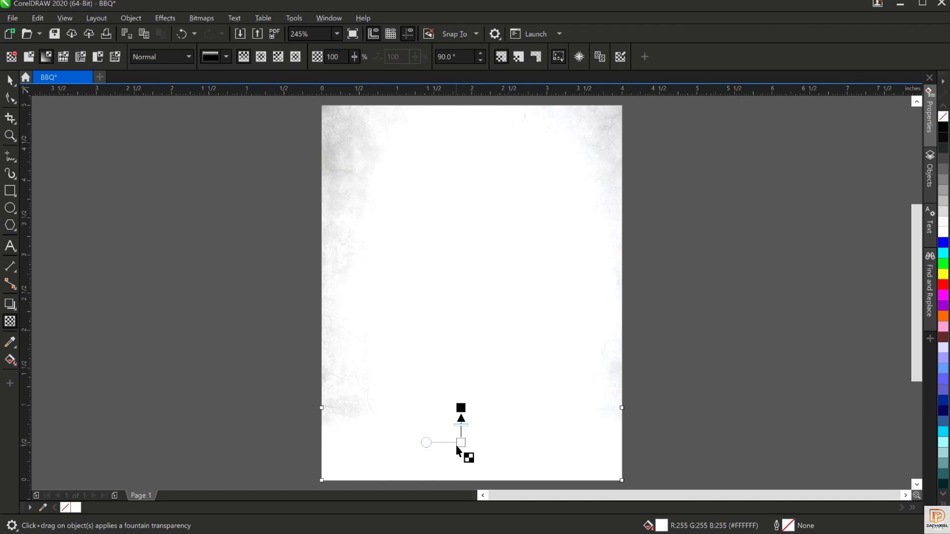
pyautogui.press('space')
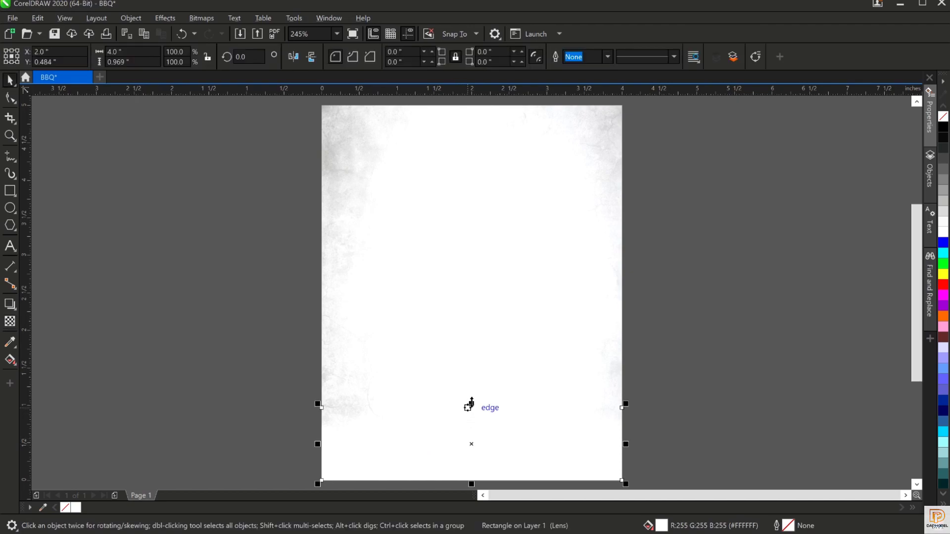
pyautogui.moveTo(471, 407); pyautogui.dragTo(473, 344)
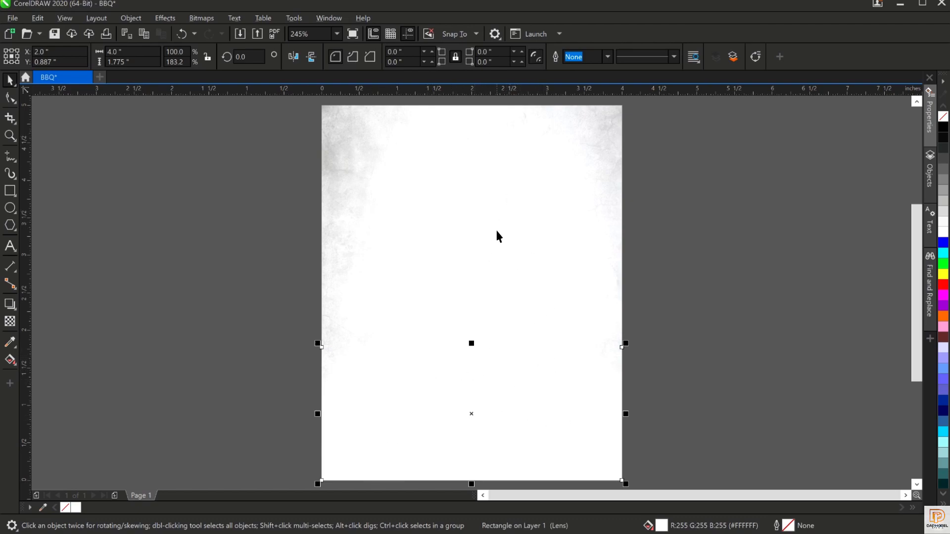
pyautogui.click(474, 163)
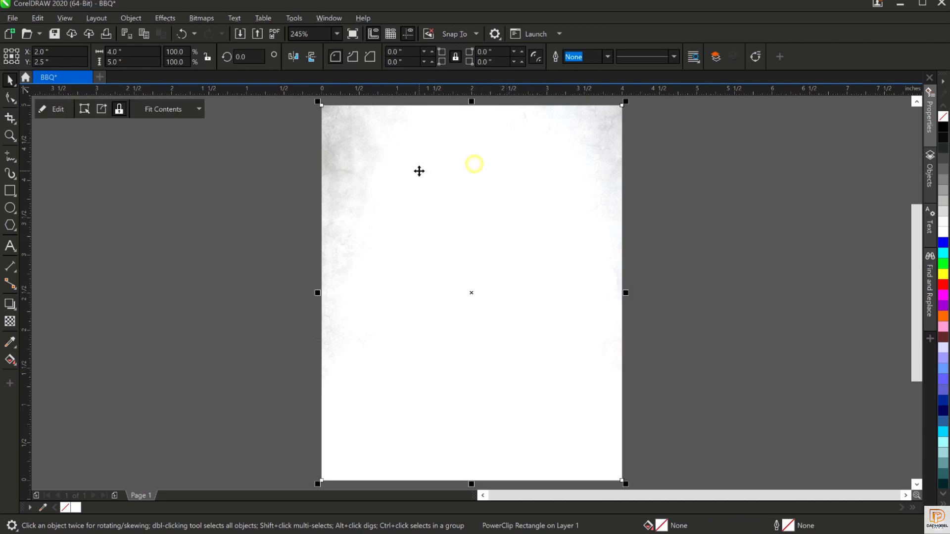
pyautogui.moveTo(418, 169); pyautogui.dragTo(672, 124)
pyautogui.click(488, 437)
pyautogui.click(613, 357)
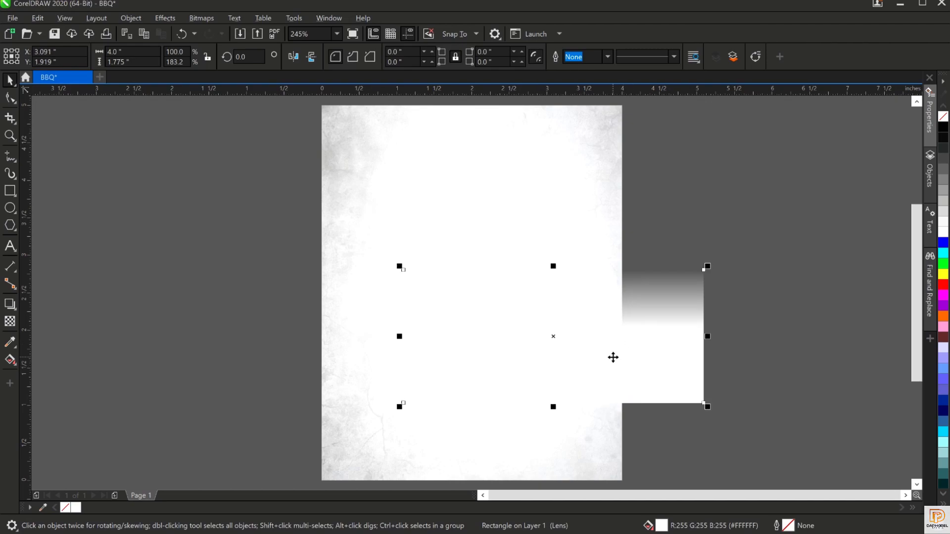
pyautogui.hotkey('ctrl', 'z')
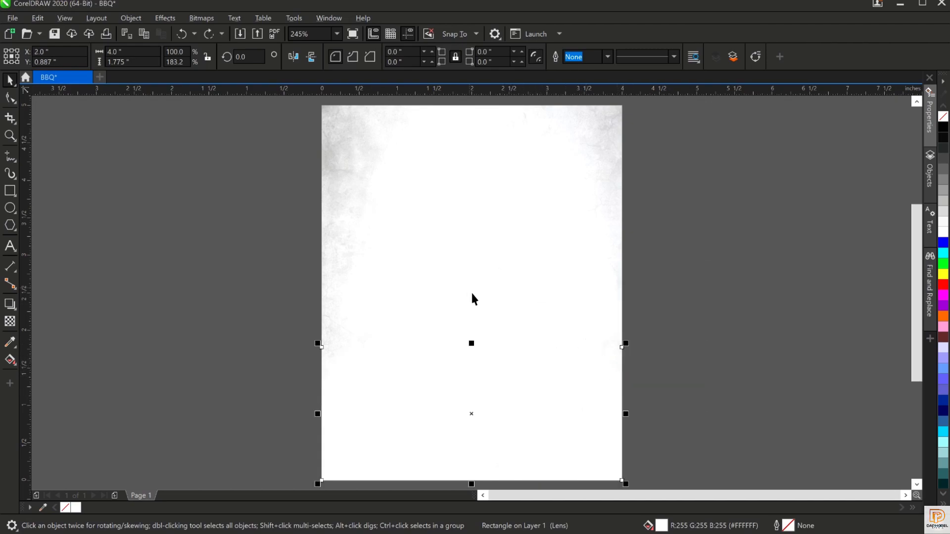
# Cut the faded white rectangle and paste it into the contents of the page's texture PowerClip.
pyautogui.rightClick(503, 423)
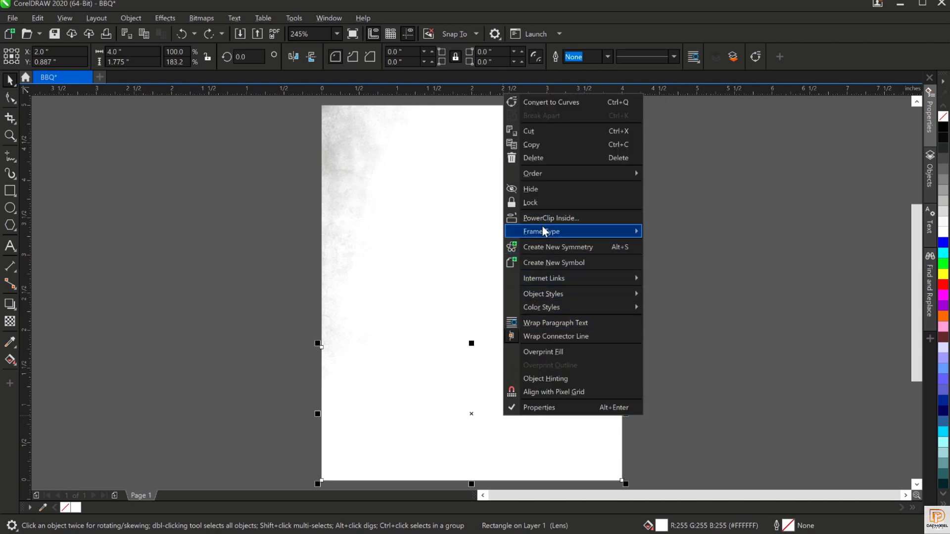
pyautogui.click(361, 418)
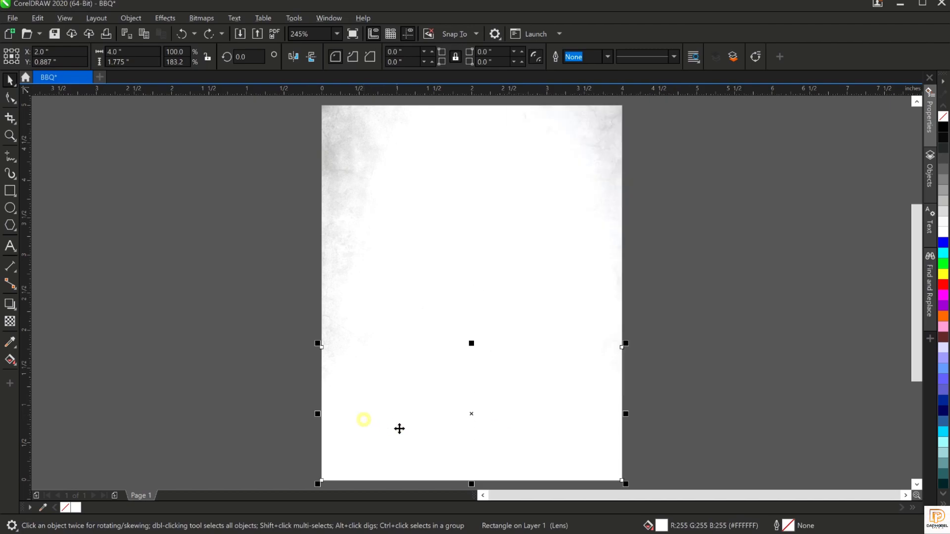
pyautogui.click(435, 399)
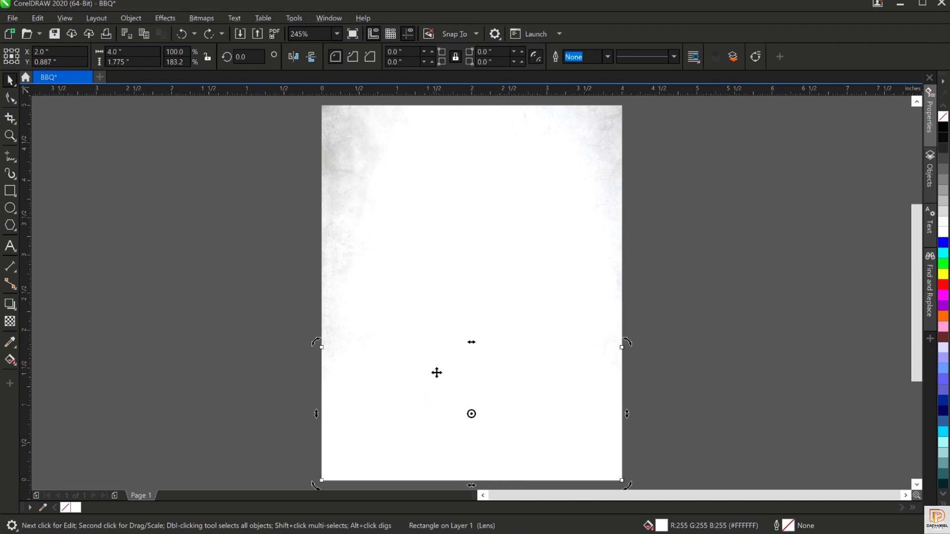
pyautogui.press('Escape')
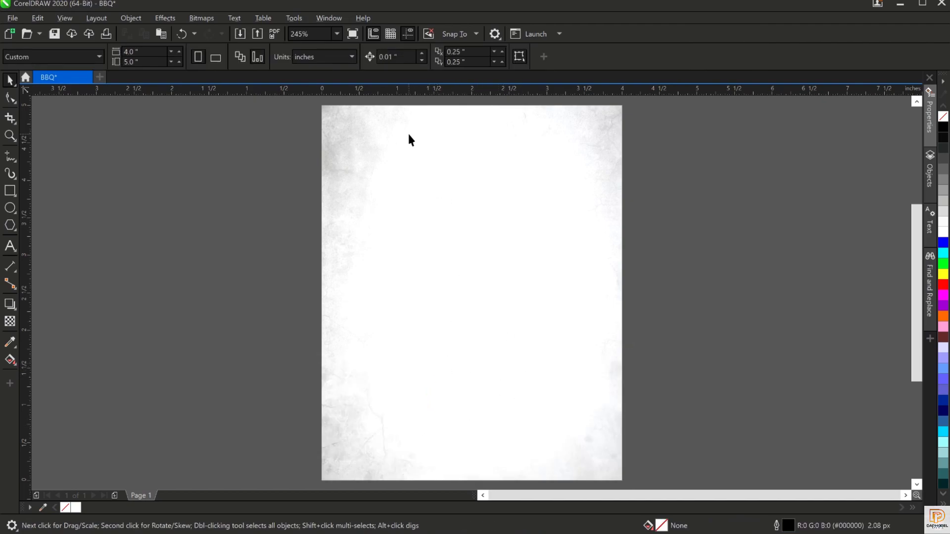
pyautogui.keyDown('ctrl'); pyautogui.click(408, 135); pyautogui.keyUp('ctrl')
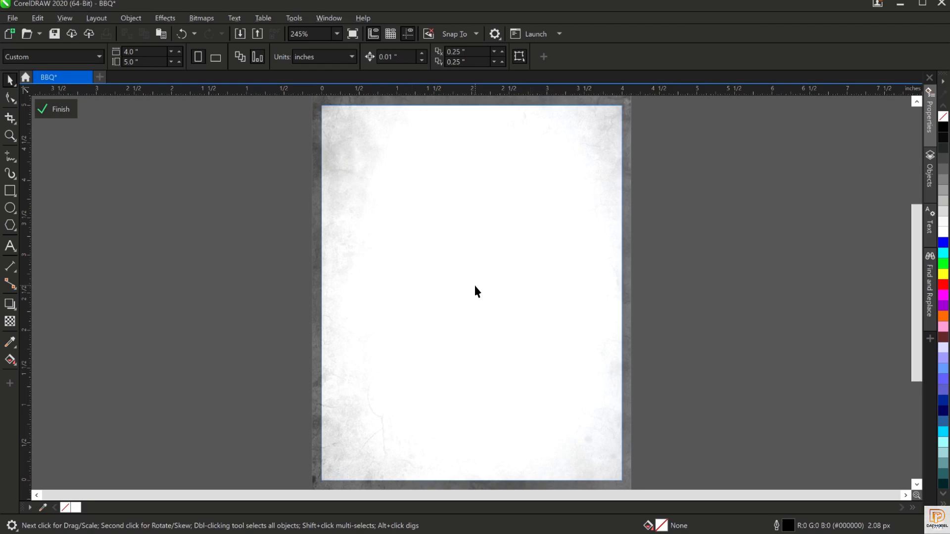
pyautogui.press('Tab')
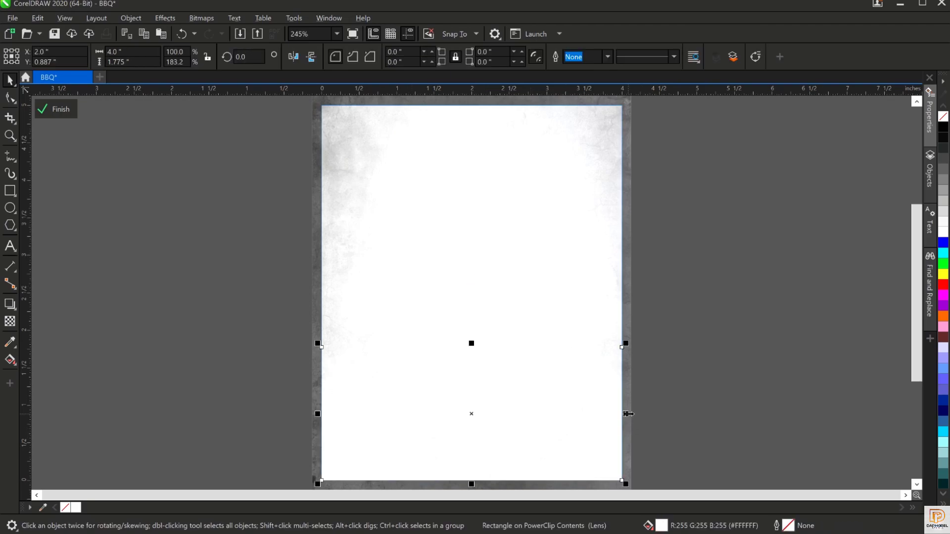
# Widen the white rectangle symmetrically past both page sides to about 4.606 inches and finish editing the PowerClip.
pyautogui.moveTo(628, 413); pyautogui.dragTo(646, 421)
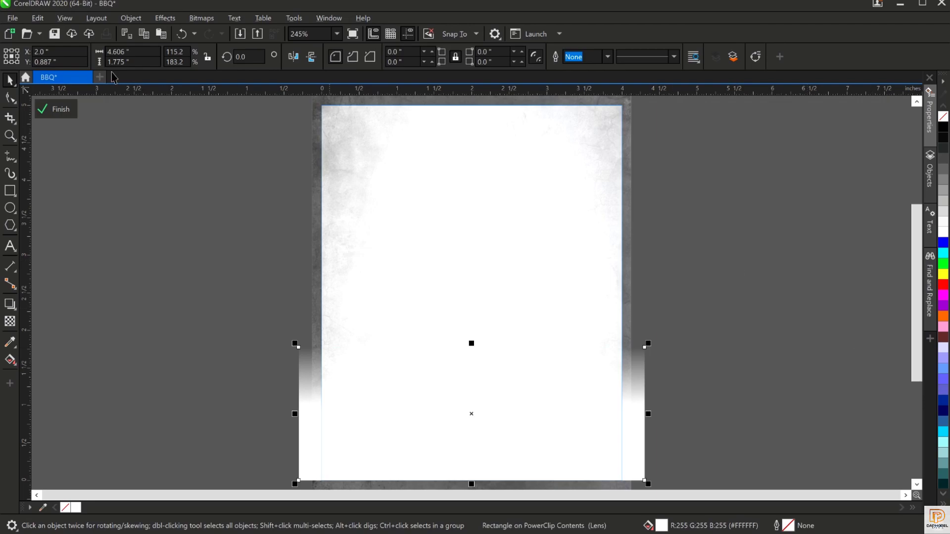
pyautogui.click(49, 113)
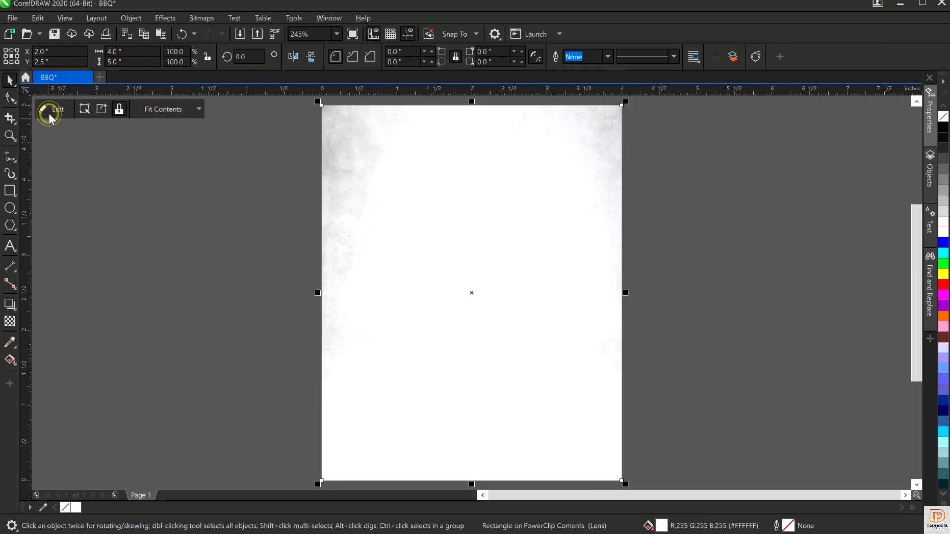
pyautogui.click(163, 280)
pyautogui.click(622, 307)
pyautogui.click(570, 307)
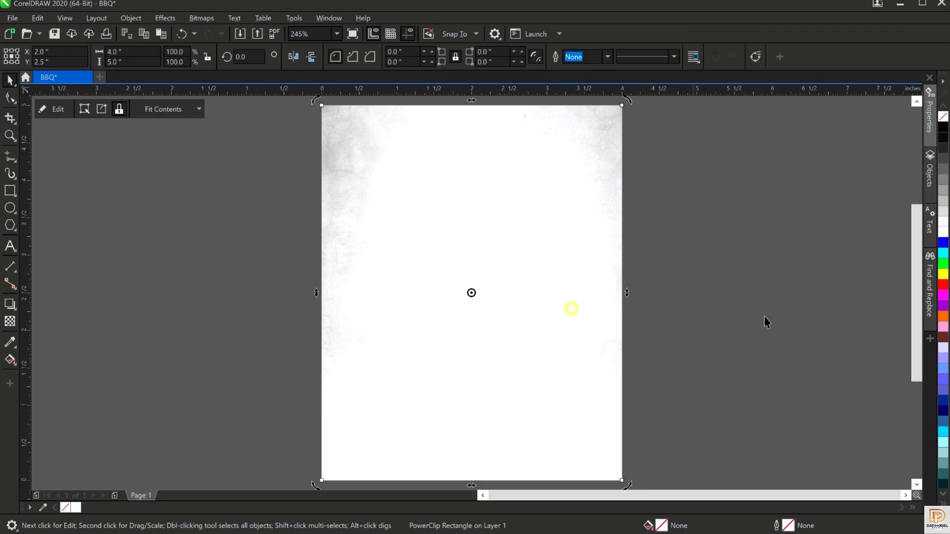
pyautogui.click(814, 277)
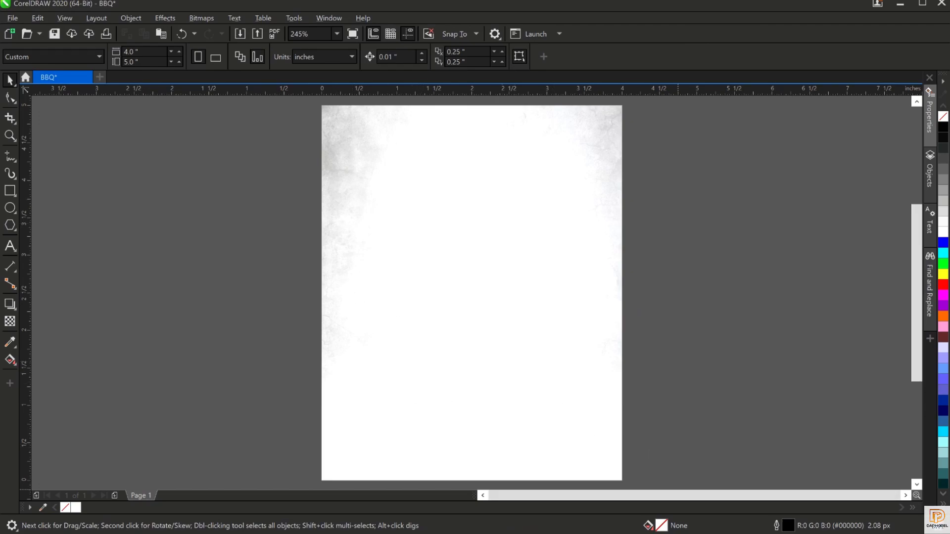
# Bring the barbecue grill image from the BBQ RESOURCE FILE folder into the drawing, scale it to about 41.1% and position it on the page.
pyautogui.hotkey('alt', 'Tab')
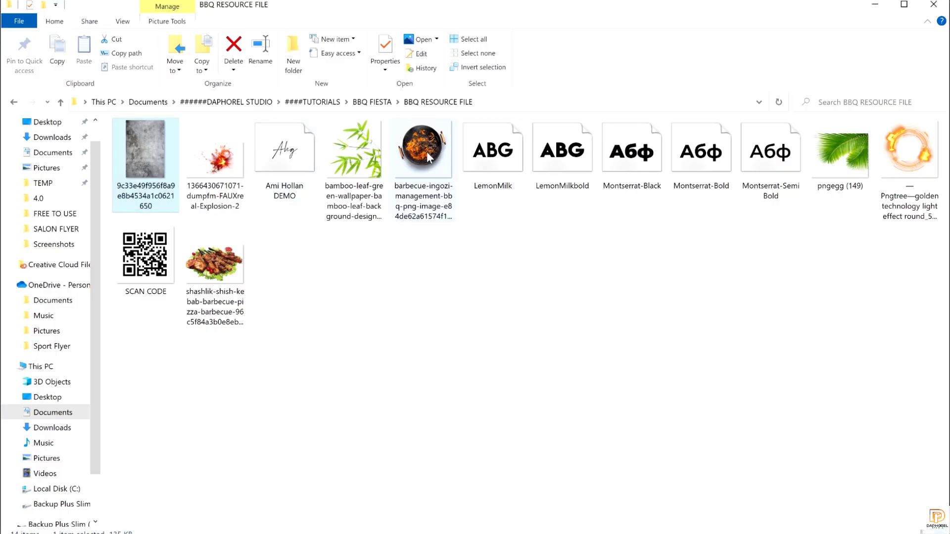
pyautogui.moveTo(426, 151); pyautogui.dragTo(234, 206)
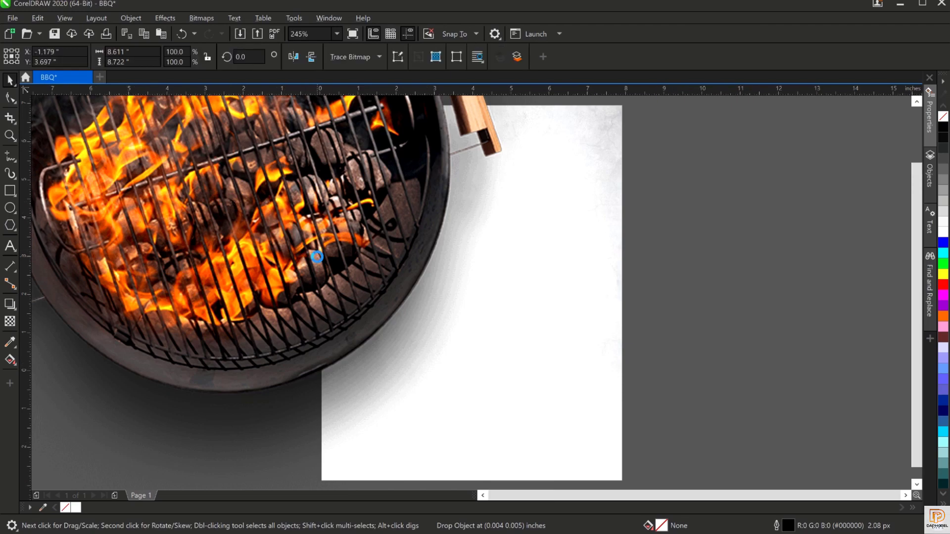
pyautogui.scroll(-2, 318, 257)
pyautogui.moveTo(279, 237); pyautogui.dragTo(431, 325)
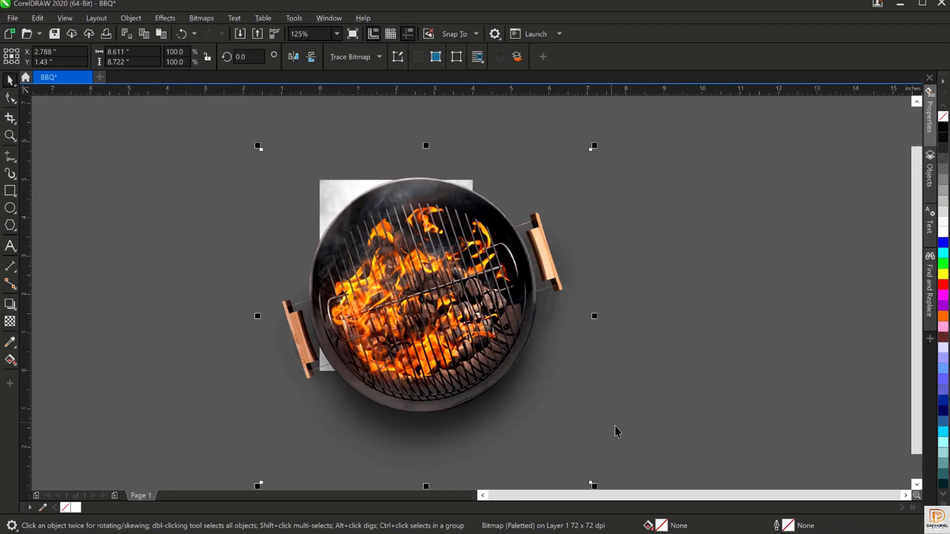
pyautogui.moveTo(591, 144); pyautogui.dragTo(496, 244)
pyautogui.moveTo(422, 328); pyautogui.dragTo(406, 295)
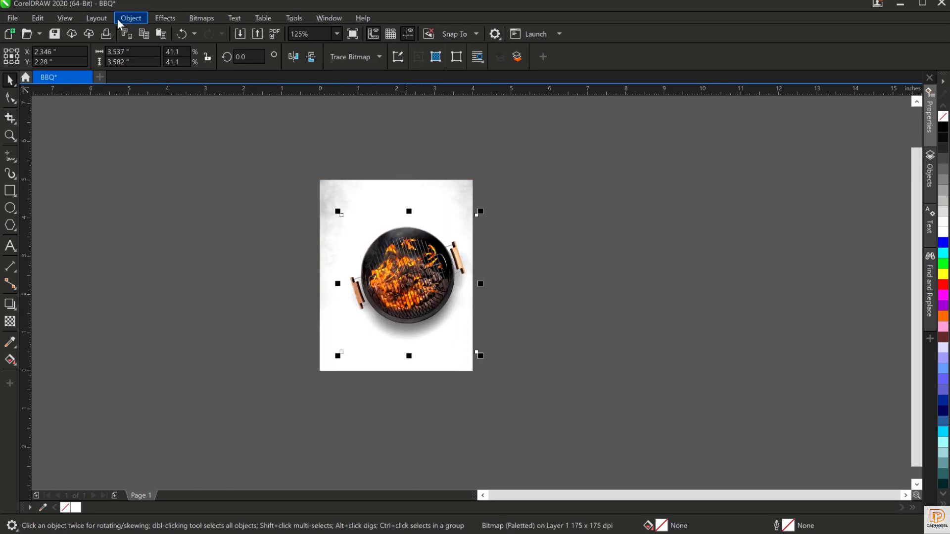
pyautogui.click(8, 20)
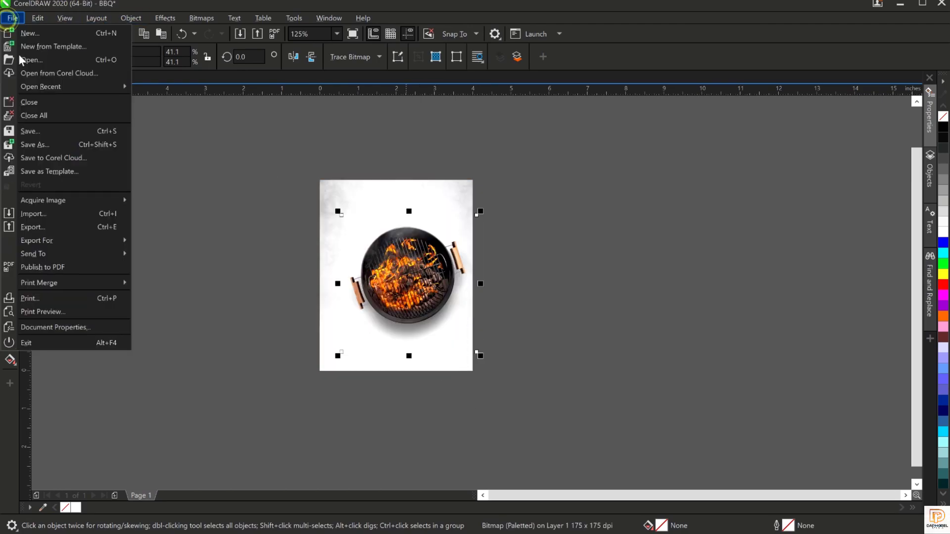
pyautogui.click(86, 218)
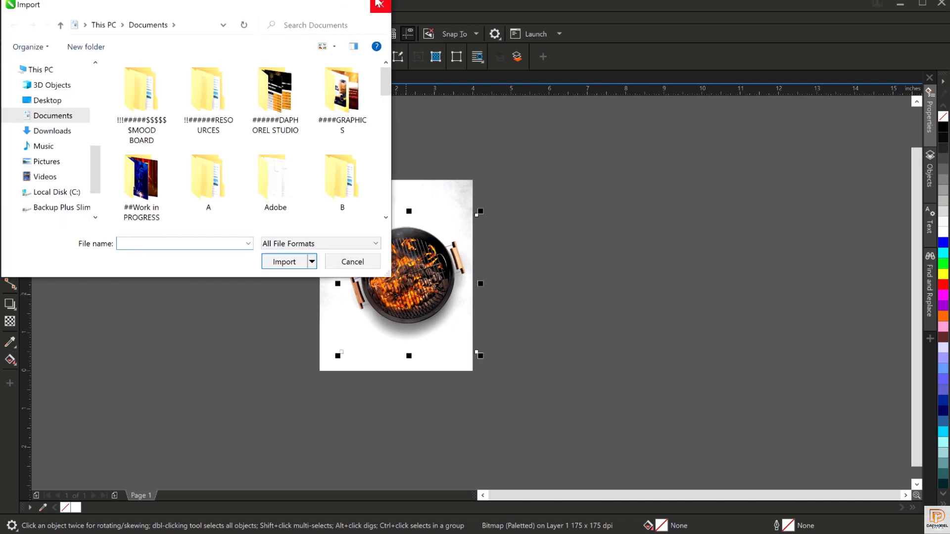
pyautogui.click(380, 4)
# Centre the grill image horizontally on the page and scale it down from its centre to about 36.3%.
pyautogui.moveTo(426, 276); pyautogui.dragTo(413, 277)
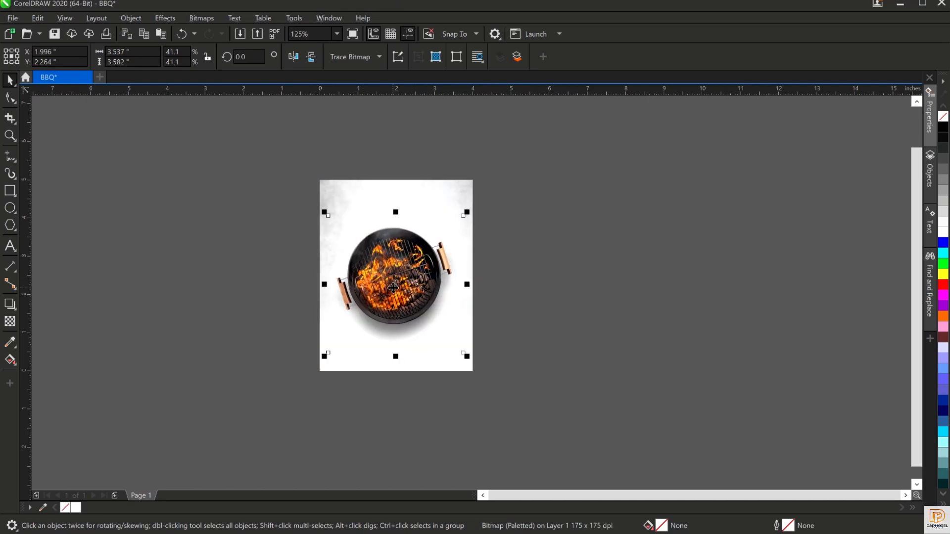
pyautogui.hotkey('shift', 'F4')
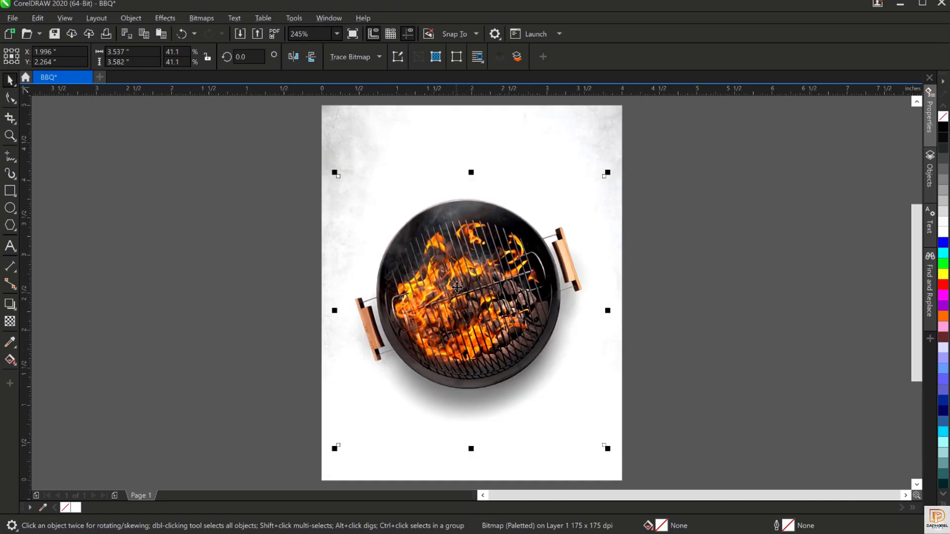
pyautogui.click(457, 290)
pyautogui.click(473, 321)
pyautogui.moveTo(607, 452); pyautogui.dragTo(592, 449)
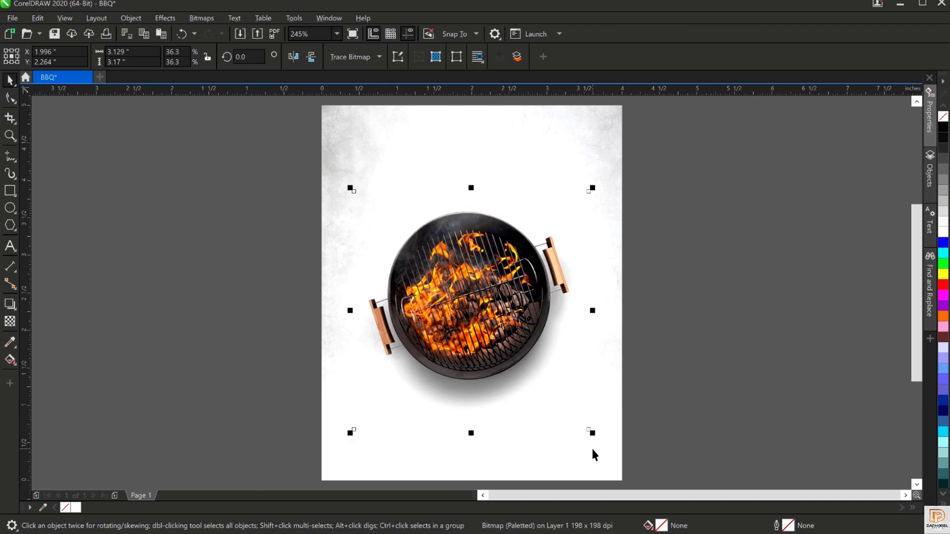
# Crop the grill image's empty margins on all four sides with the Shape tool, to about 2.849 by 2.83 inches.
pyautogui.click(9, 98)
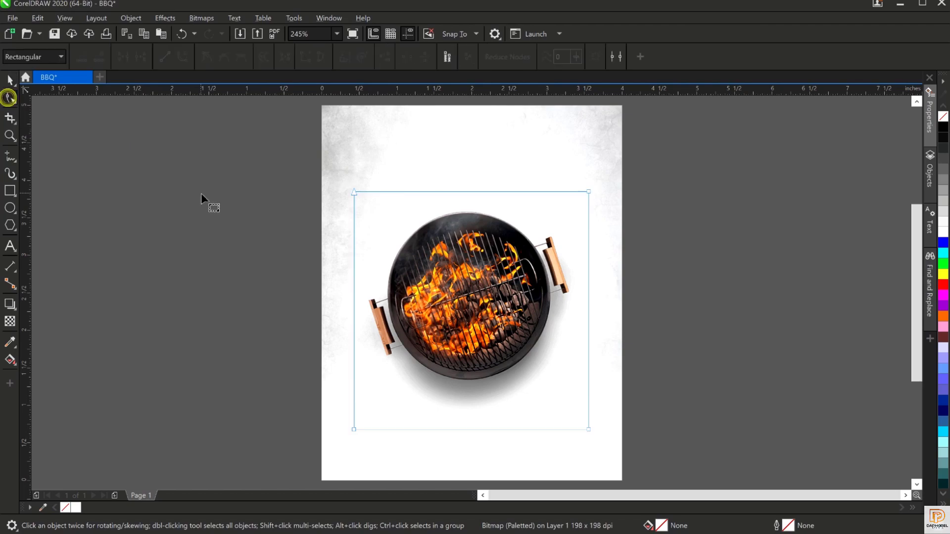
pyautogui.moveTo(287, 154); pyautogui.dragTo(396, 465)
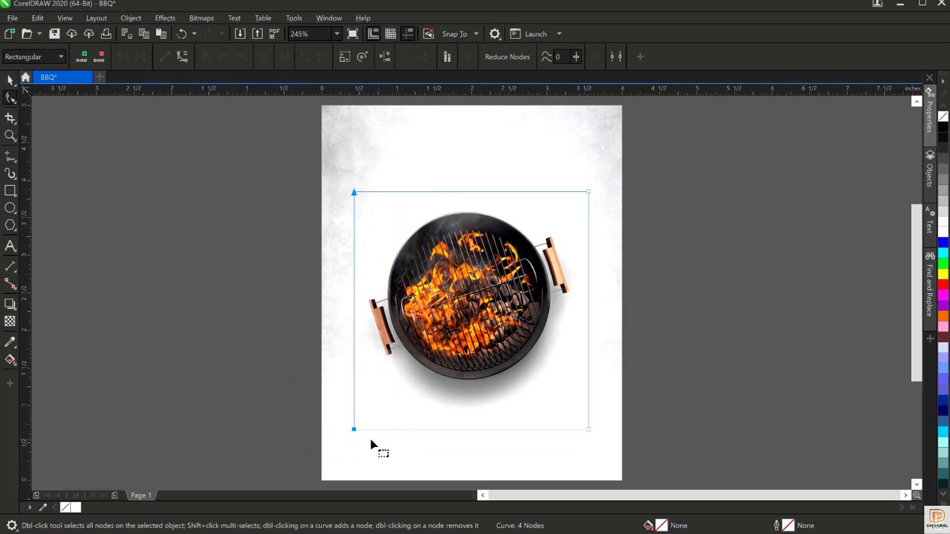
pyautogui.moveTo(353, 434); pyautogui.dragTo(366, 431)
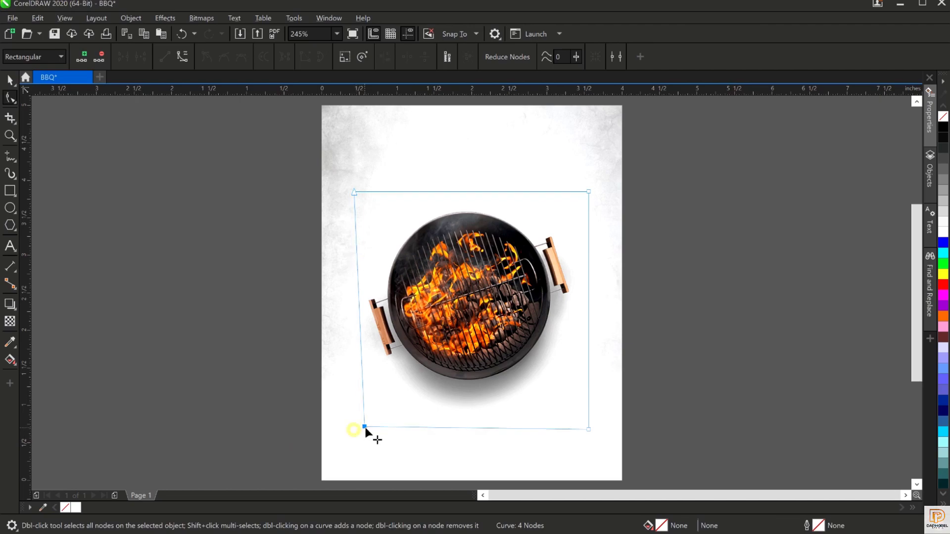
pyautogui.moveTo(328, 156); pyautogui.dragTo(364, 429)
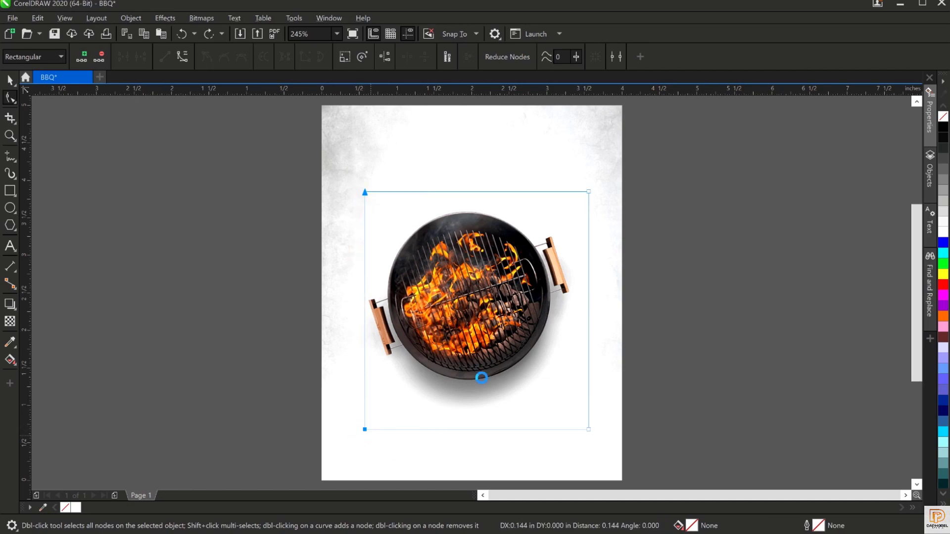
pyautogui.moveTo(301, 161); pyautogui.dragTo(646, 233)
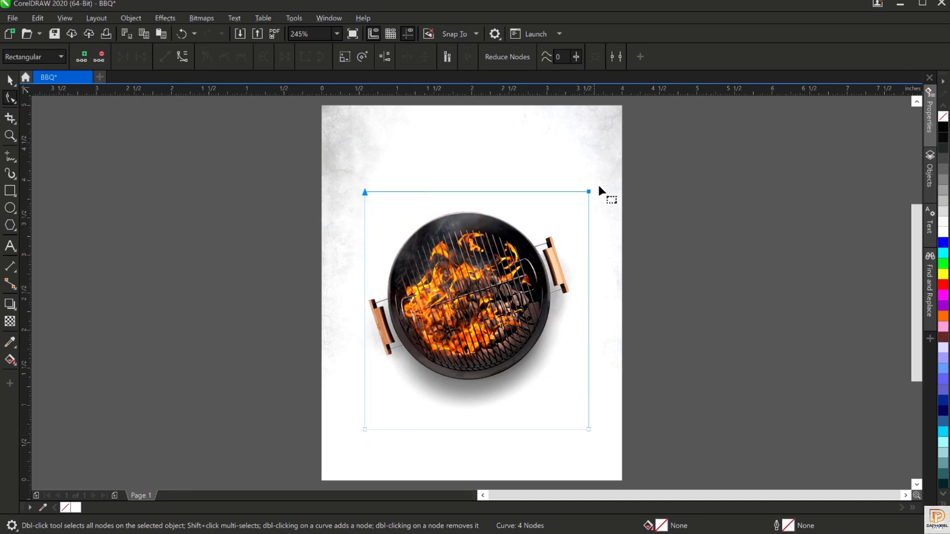
pyautogui.moveTo(589, 191)
pyautogui.mouseDown()
pyautogui.moveTo(595, 213)
pyautogui.moveTo(588, 204)
pyautogui.mouseUp()
pyautogui.moveTo(555, 158); pyautogui.dragTo(575, 429)
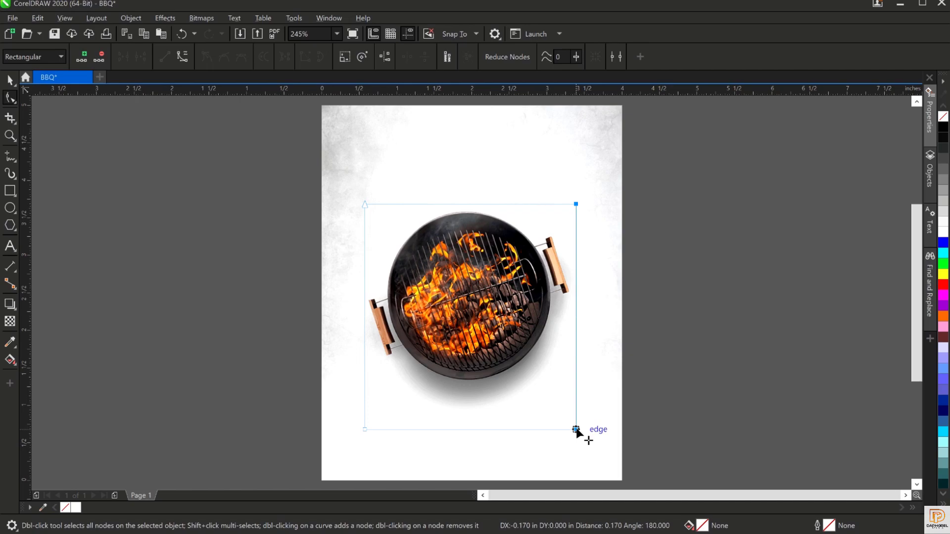
pyautogui.moveTo(269, 445); pyautogui.dragTo(685, 410)
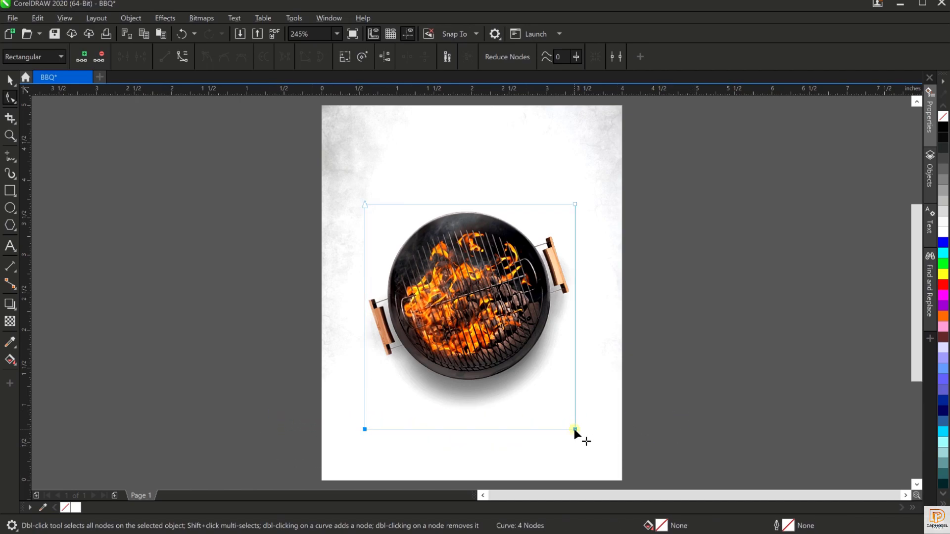
pyautogui.moveTo(574, 429); pyautogui.dragTo(576, 416)
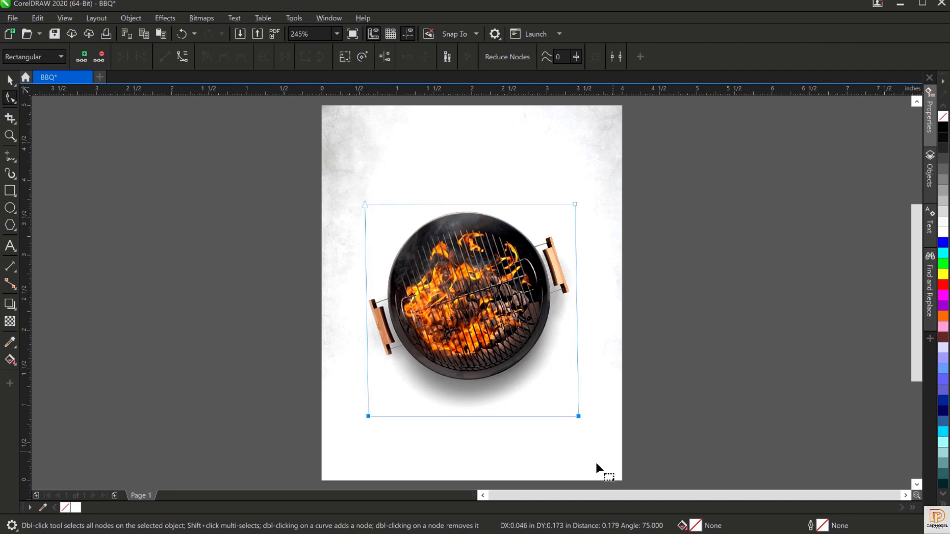
pyautogui.press('space')
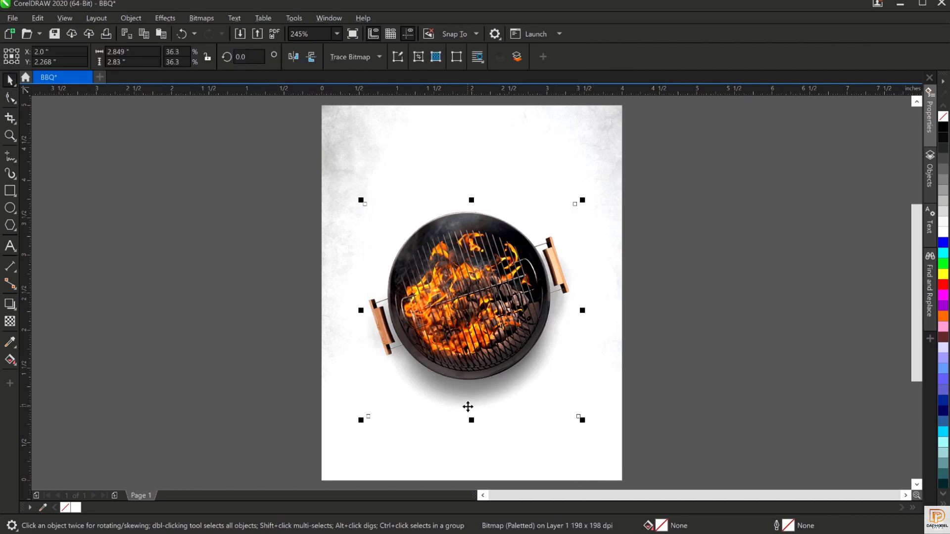
# Try cropping the grill image's lower edge up to the grill's bottom rim, and undo that crop.
pyautogui.press('space')
pyautogui.moveTo(286, 397); pyautogui.dragTo(578, 372)
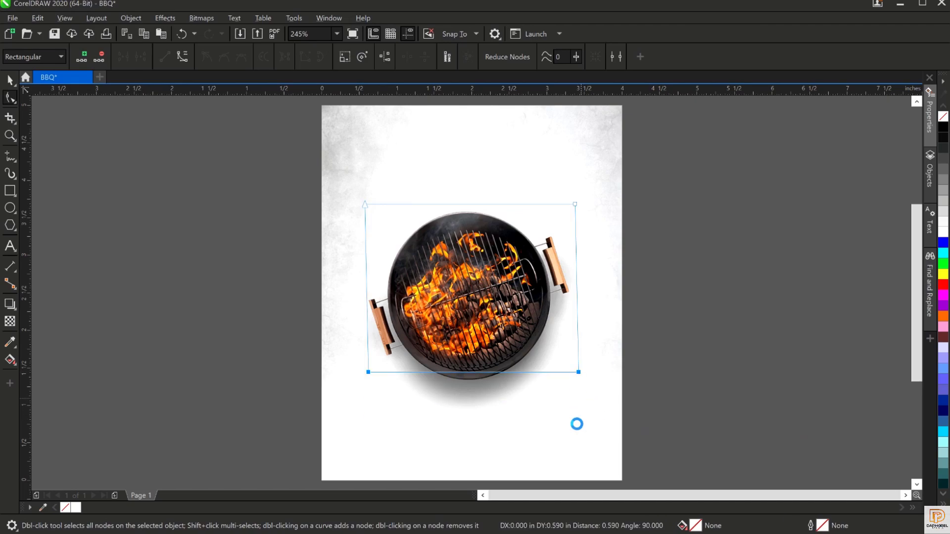
pyautogui.click(575, 441)
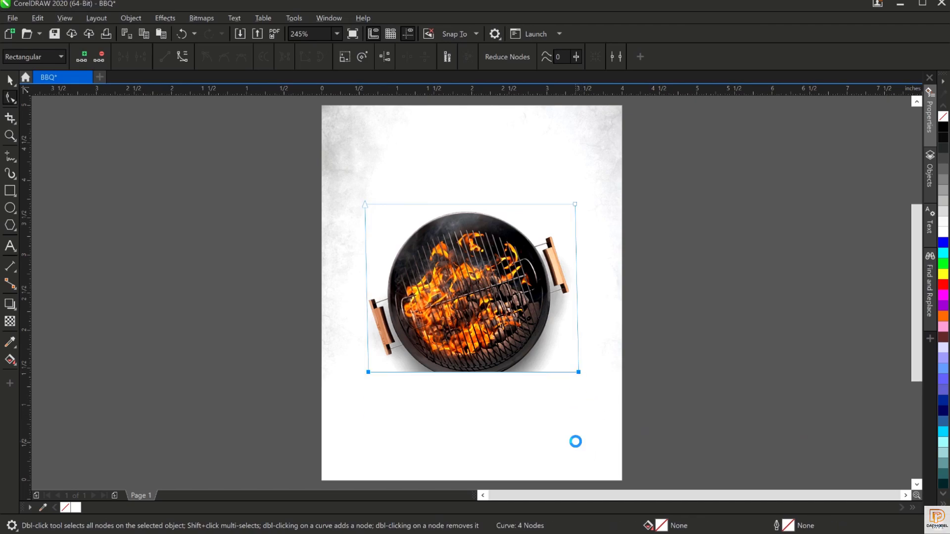
pyautogui.hotkey('ctrl', 'z')
pyautogui.press('space')
pyautogui.click(722, 301)
# Rotate the grill image clockwise until its two wooden handles lie level, and set its rotation angle to 340°.
pyautogui.click(499, 309)
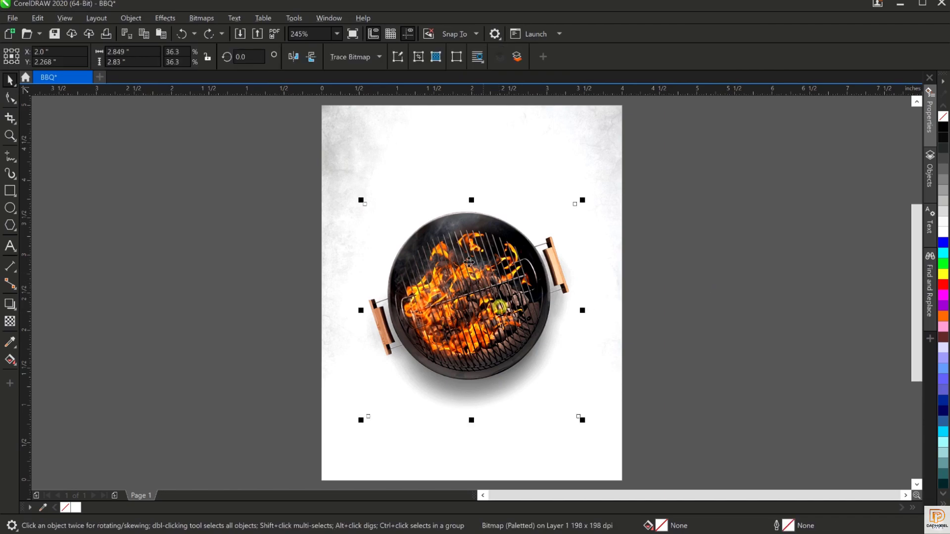
pyautogui.click(467, 269)
pyautogui.click(454, 285)
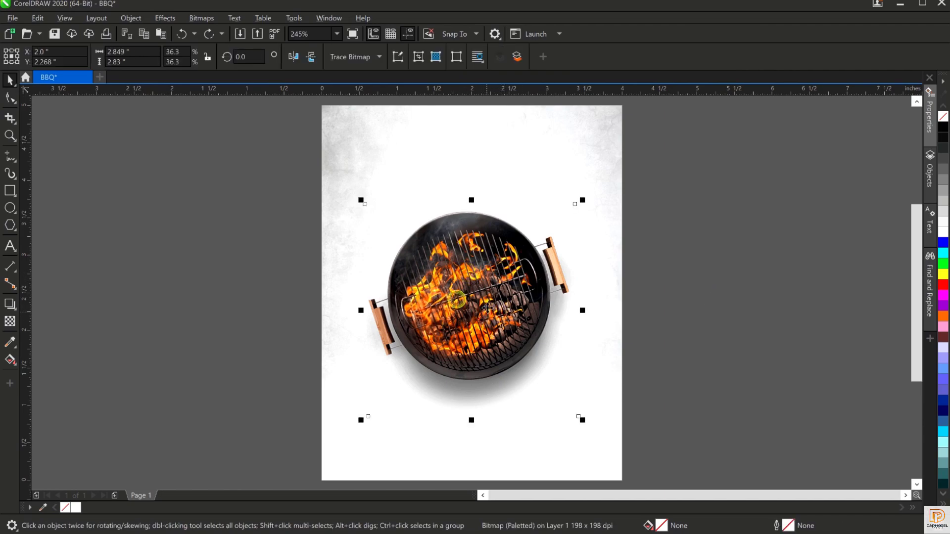
pyautogui.click(476, 277)
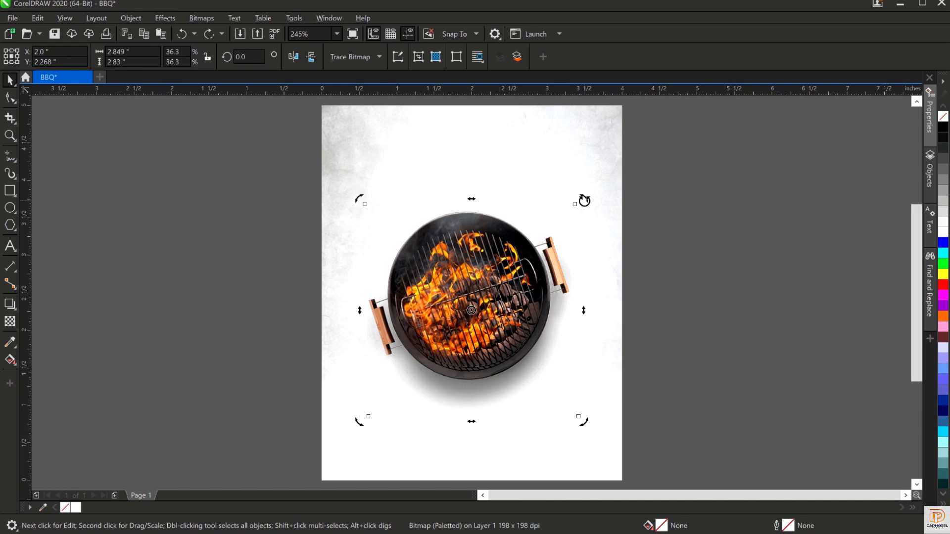
pyautogui.moveTo(584, 200); pyautogui.dragTo(612, 290)
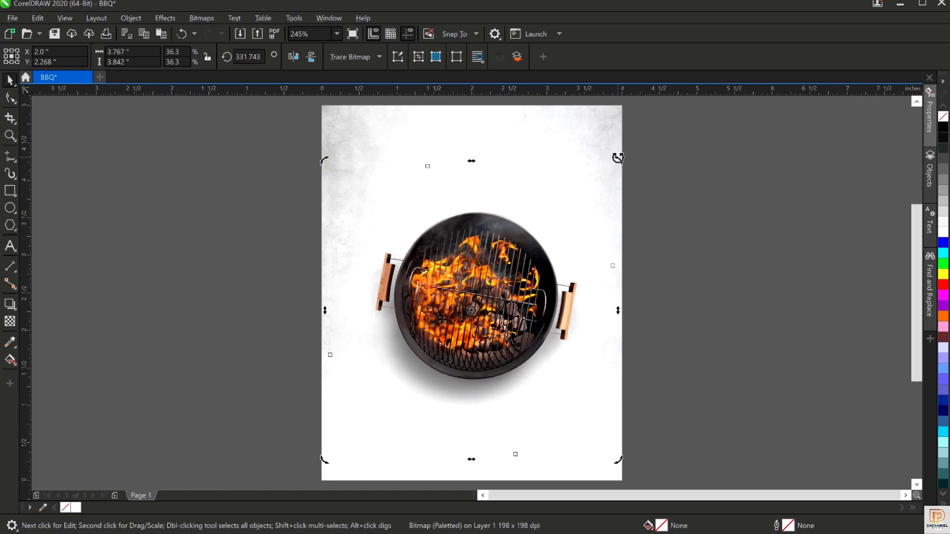
pyautogui.moveTo(618, 158)
pyautogui.mouseDown()
pyautogui.moveTo(602, 159)
pyautogui.moveTo(611, 188)
pyautogui.moveTo(611, 166)
pyautogui.mouseUp()
pyautogui.click(253, 57)
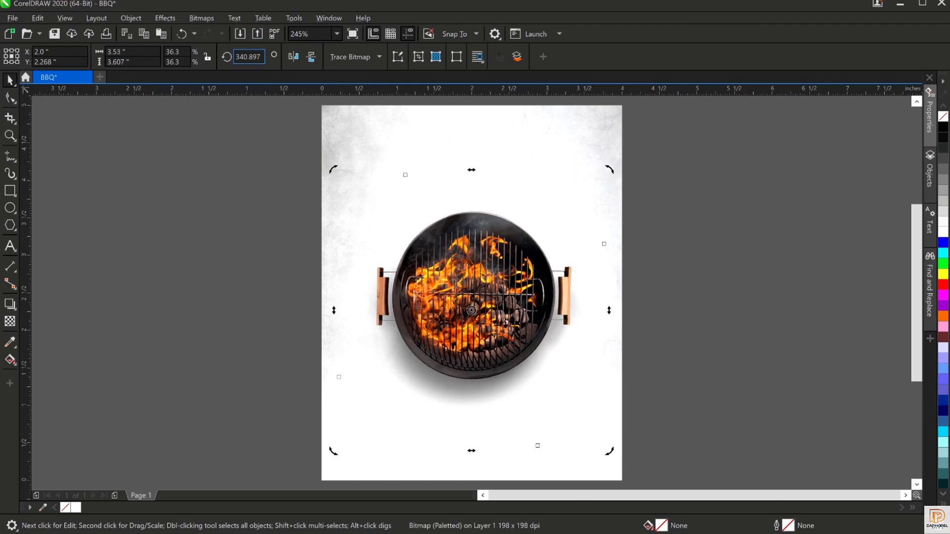
pyautogui.doubleClick(253, 57)
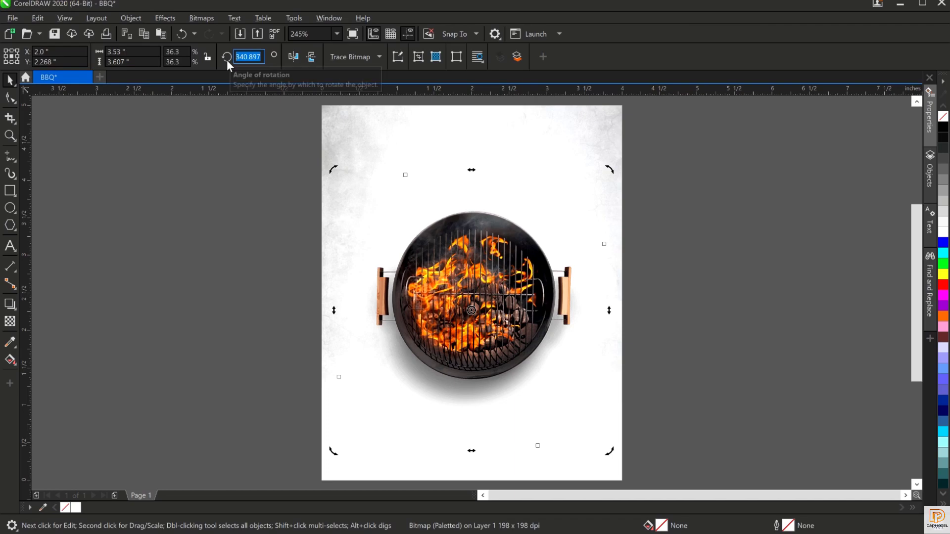
pyautogui.write('340')
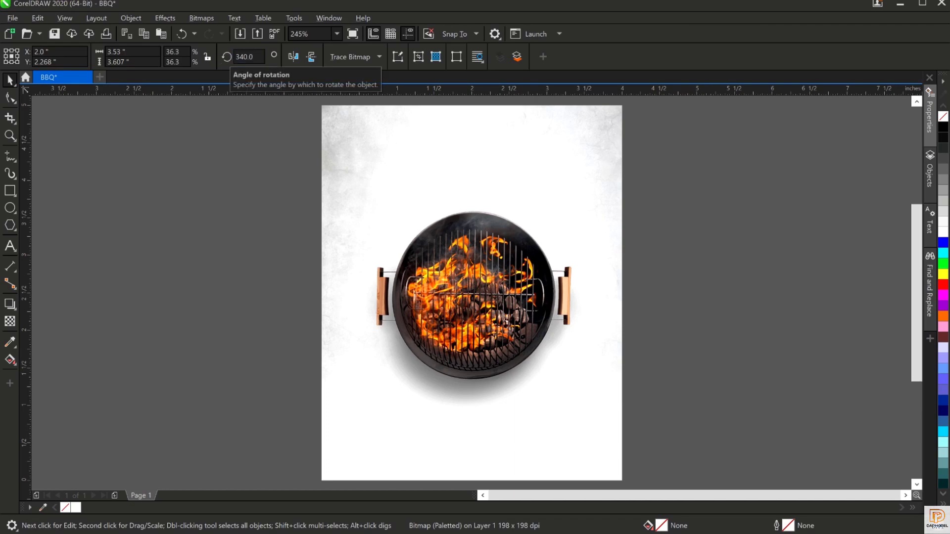
pyautogui.press('Return')
pyautogui.click(705, 162)
# Select the rotated grill image and copy it.
pyautogui.click(471, 283)
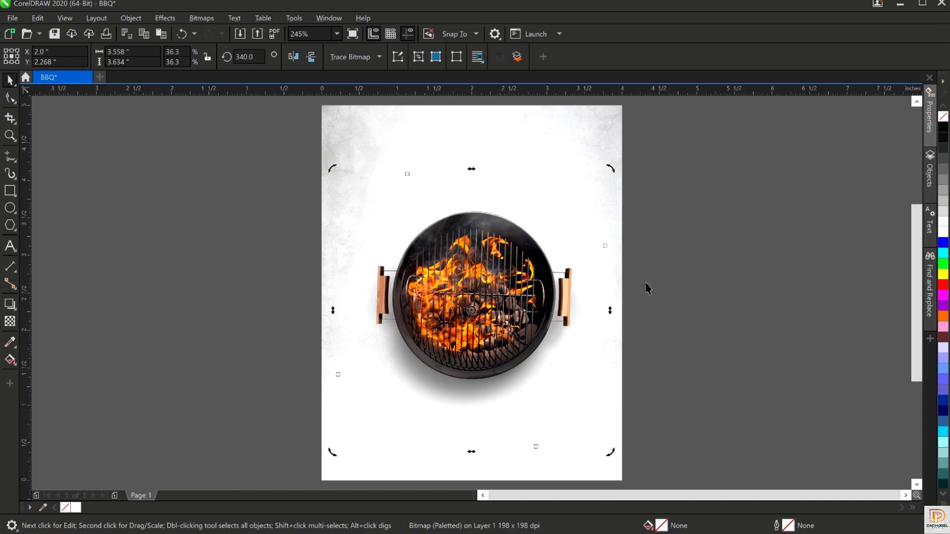
pyautogui.click(667, 263)
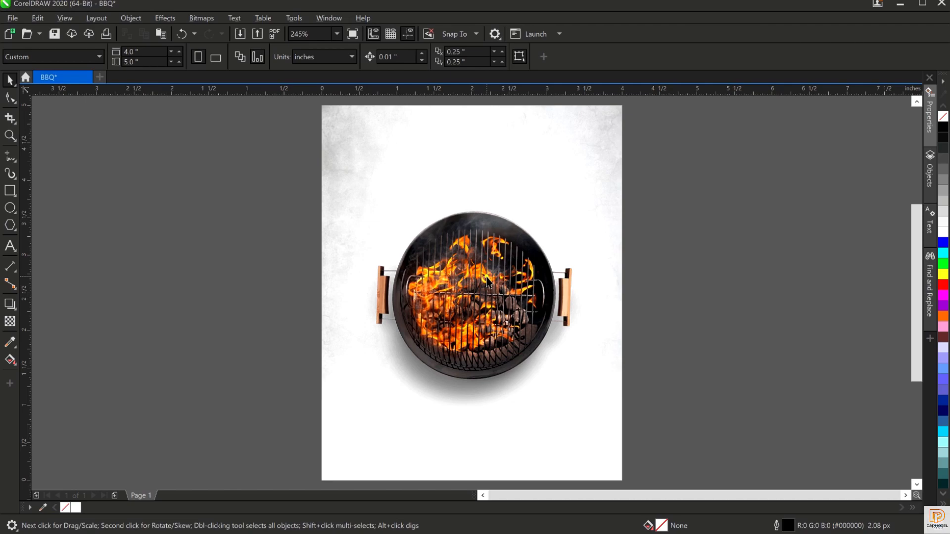
pyautogui.click(479, 256)
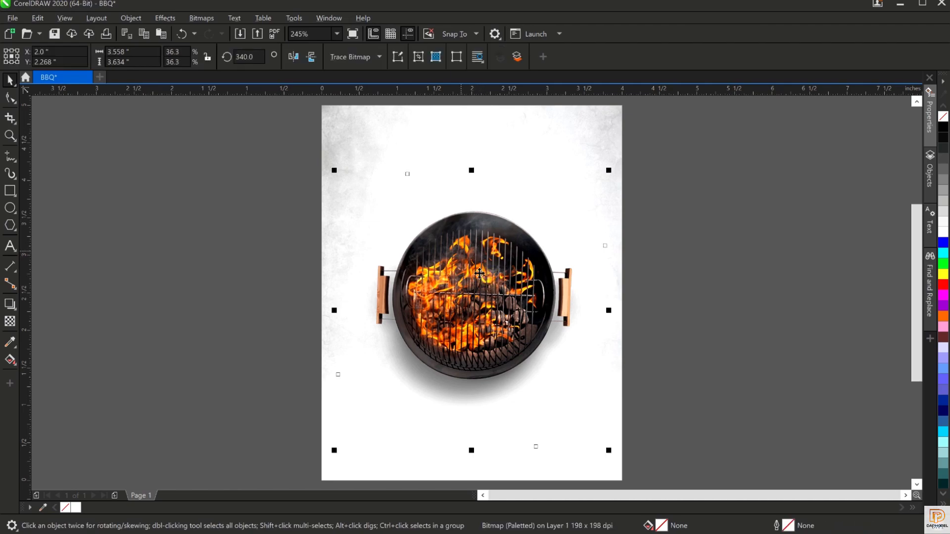
pyautogui.hotkey('ctrl', 'c')
# Add the artistic text "BBQ" on the empty area beside the page.
pyautogui.click(10, 246)
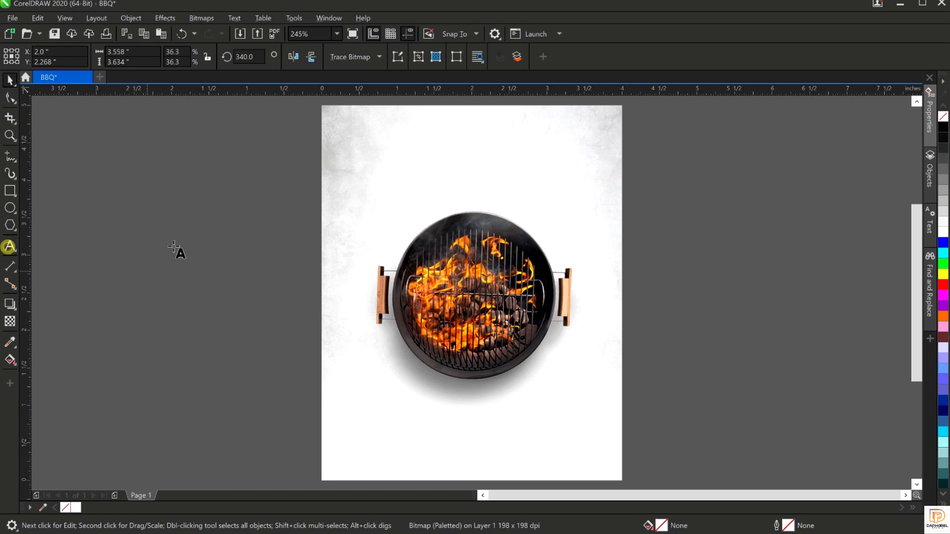
pyautogui.click(184, 215)
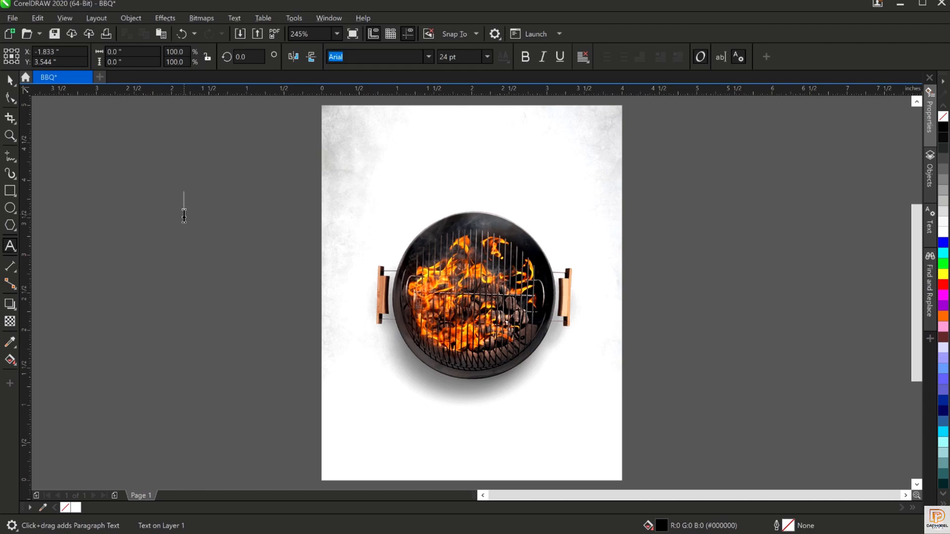
pyautogui.write('B')
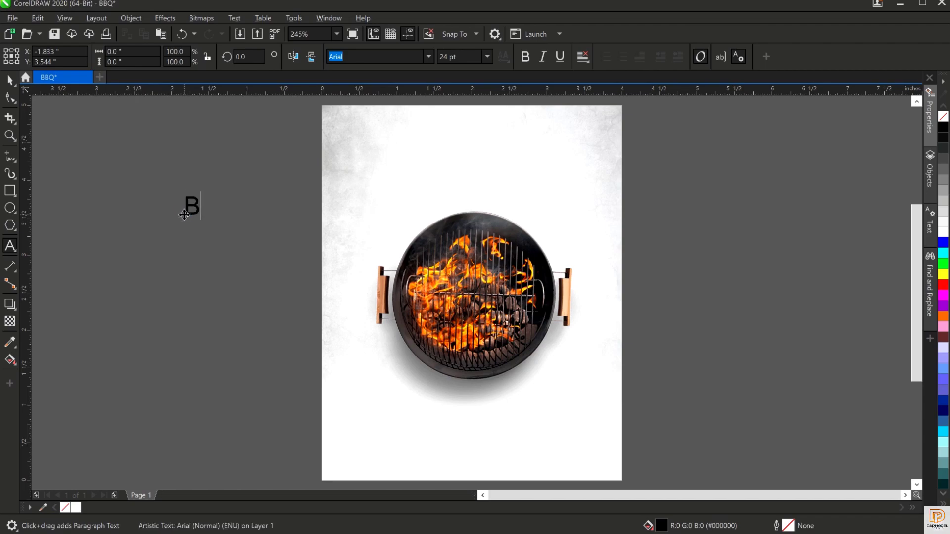
pyautogui.write('BQ')
pyautogui.hotkey('ctrl', 'space')
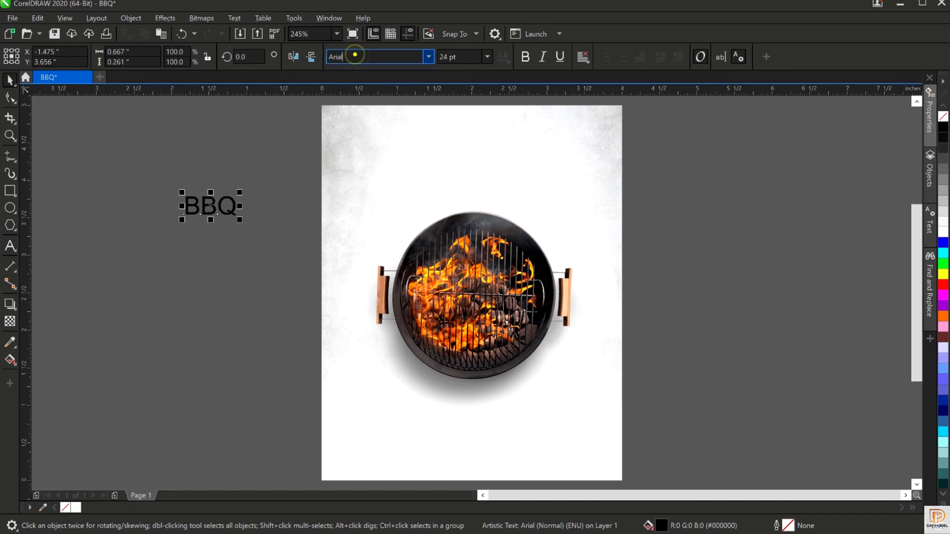
# Set the BBQ text in bold Lemon/Milk and place it on the page just above the grill.
pyautogui.write('Lemon/Milk')
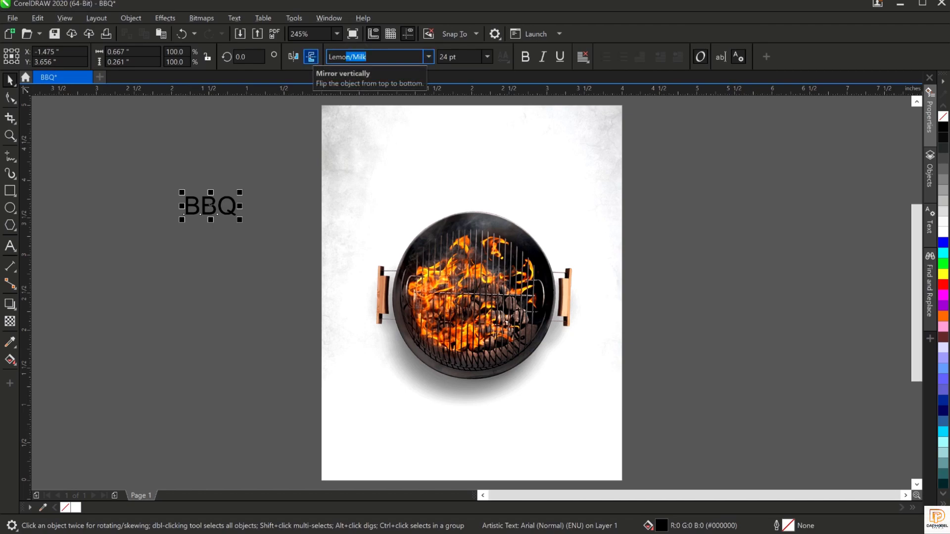
pyautogui.press('Return')
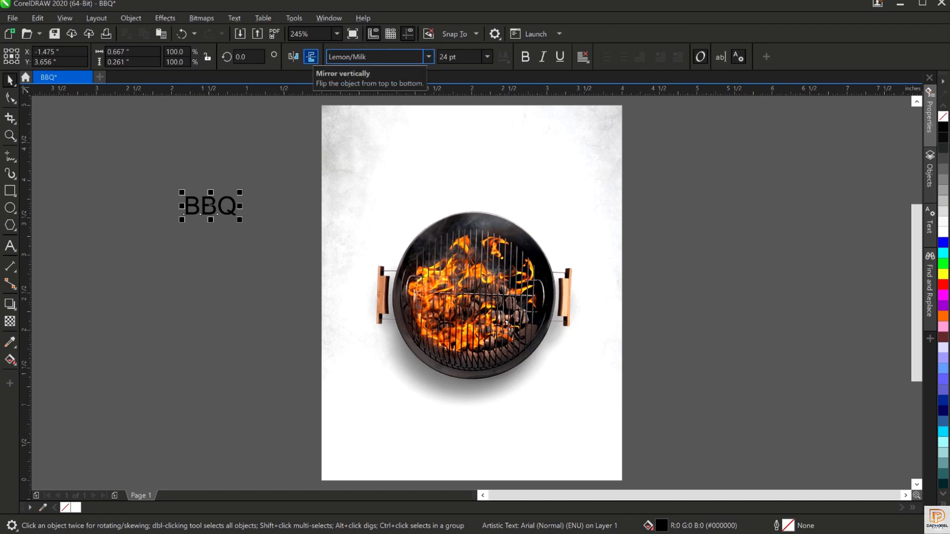
pyautogui.click(527, 55)
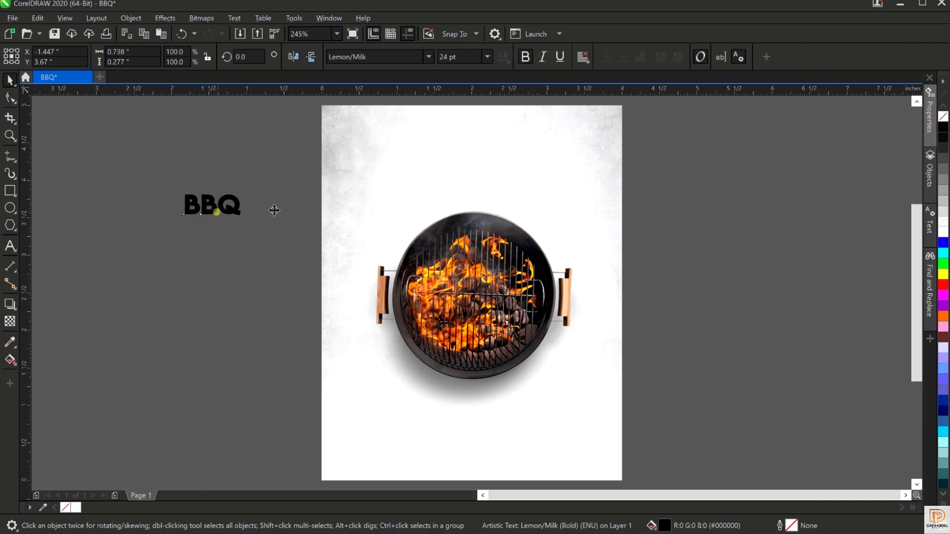
pyautogui.moveTo(215, 210); pyautogui.dragTo(465, 200)
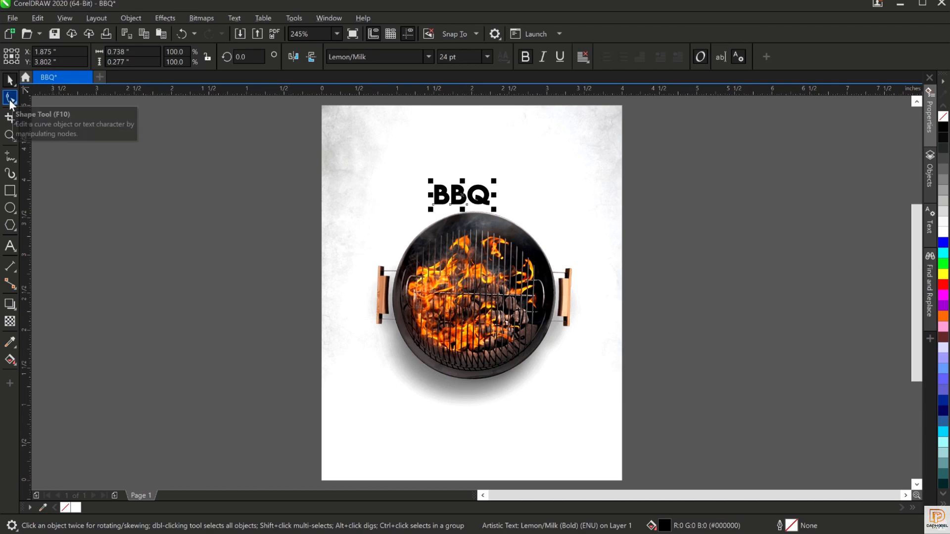
pyautogui.click(10, 98)
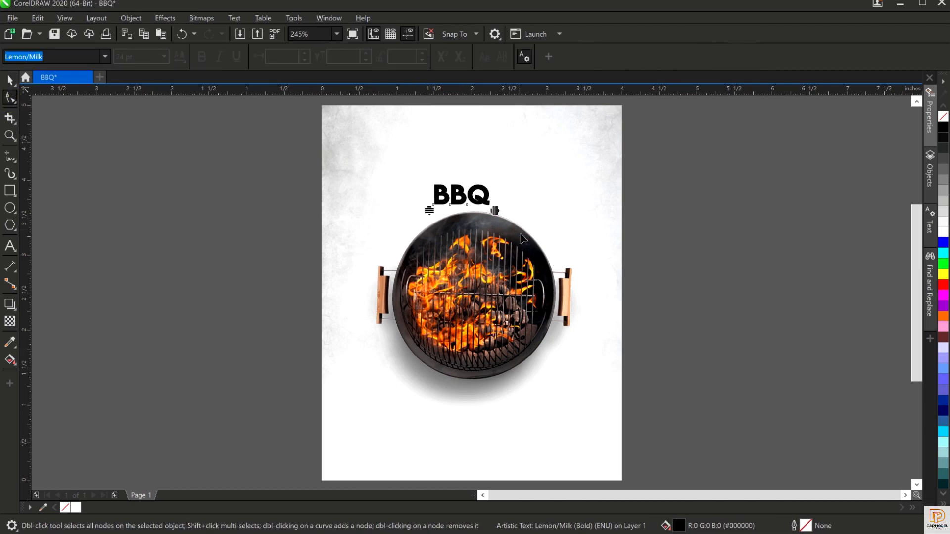
# Tighten the letter spacing of the BBQ text until its letters nearly touch.
pyautogui.scroll(2, 481, 203)
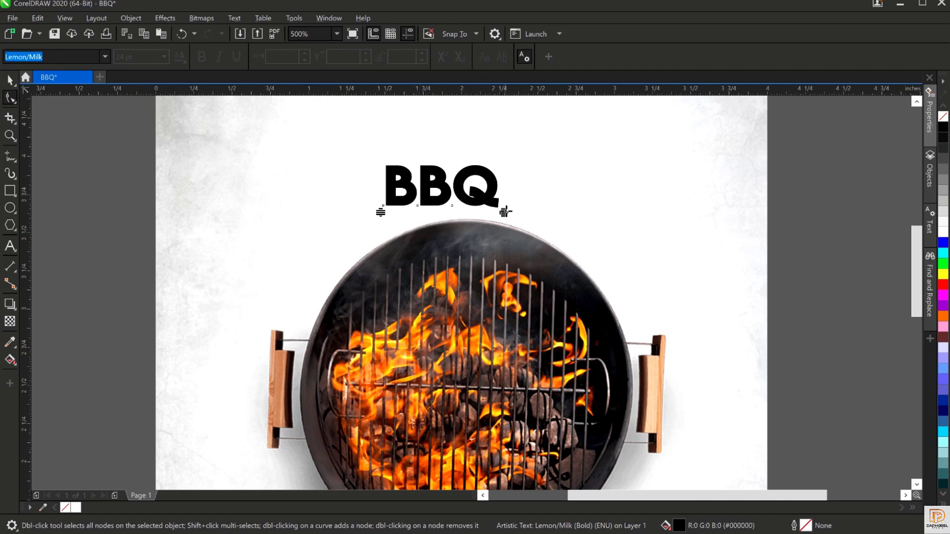
pyautogui.moveTo(504, 211); pyautogui.dragTo(489, 212)
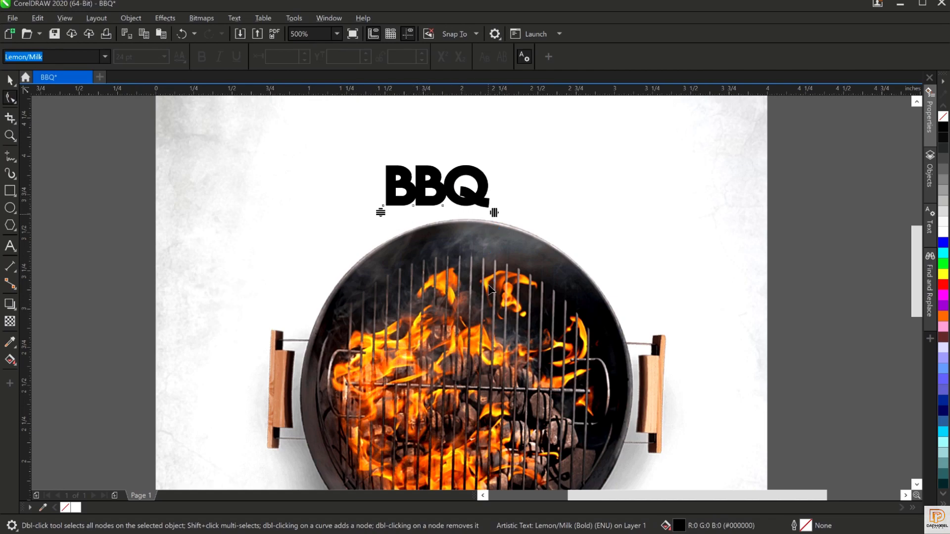
pyautogui.press('space')
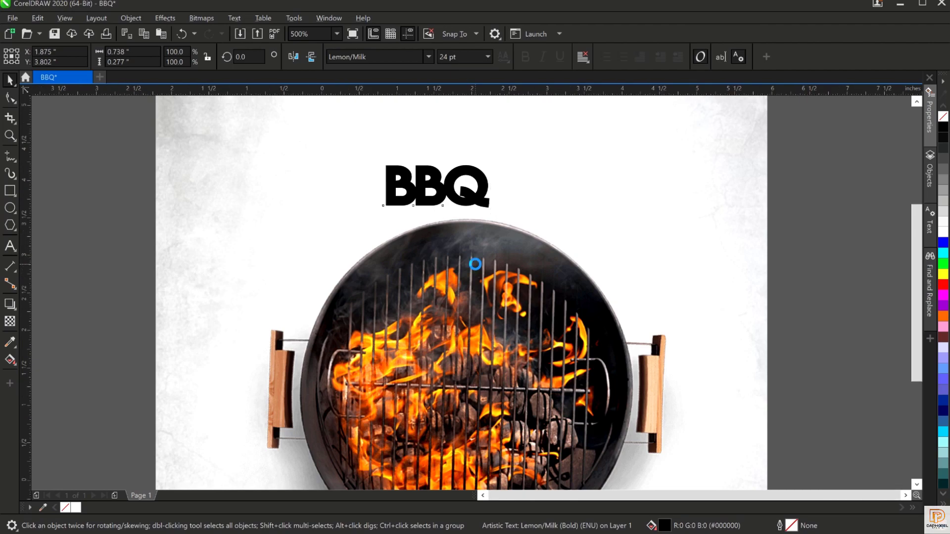
# Enlarge the BBQ text proportionally and set its font size to 75 pt.
pyautogui.hotkey('shift', 'F4')
pyautogui.moveTo(490, 180); pyautogui.dragTo(595, 116)
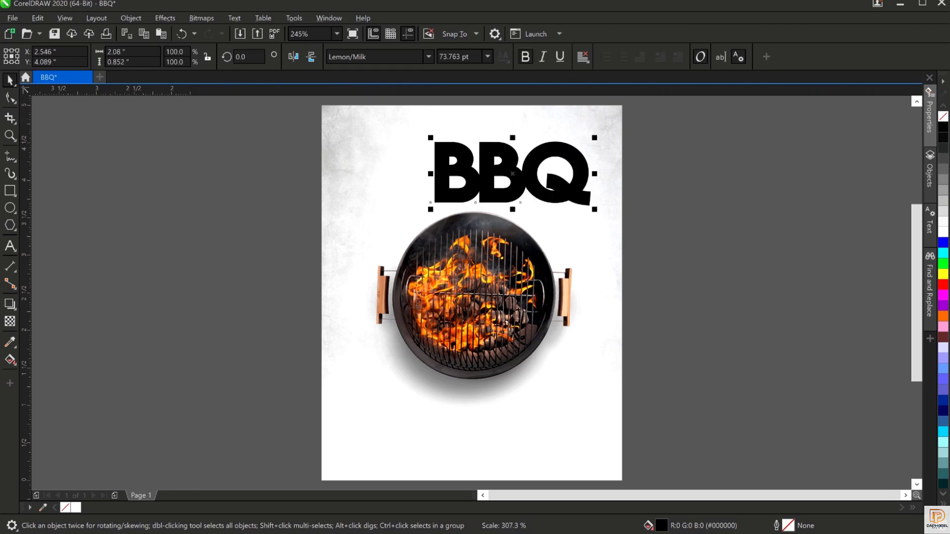
pyautogui.click(465, 56)
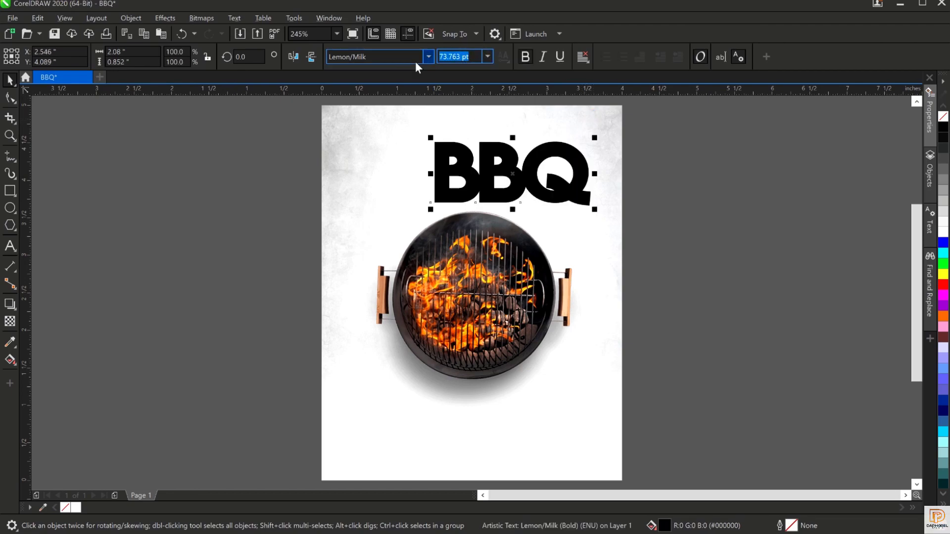
pyautogui.write('75')
pyautogui.press('Return')
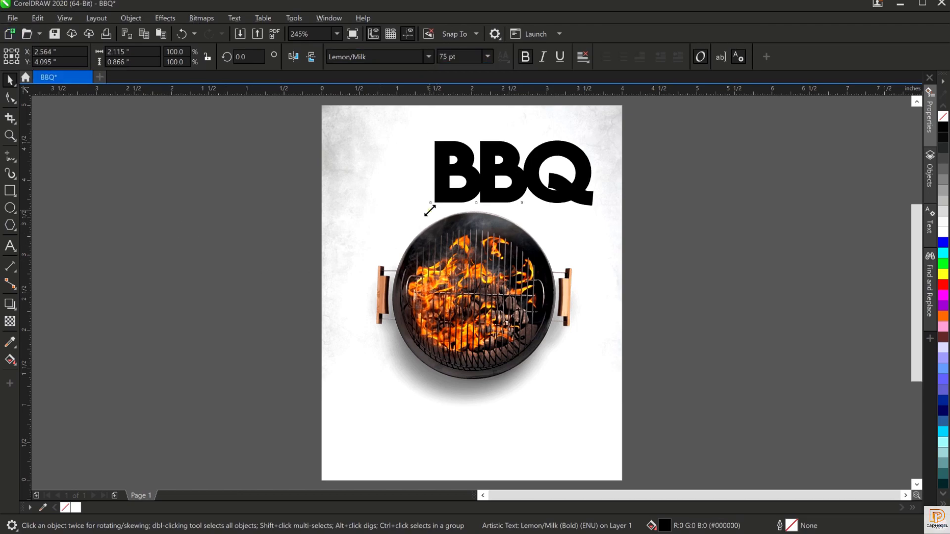
# Enlarge the BBQ text to about 78.6 pt and place it roughly centred on the page, meeting the grill's upper rim.
pyautogui.moveTo(430, 209); pyautogui.dragTo(410, 213)
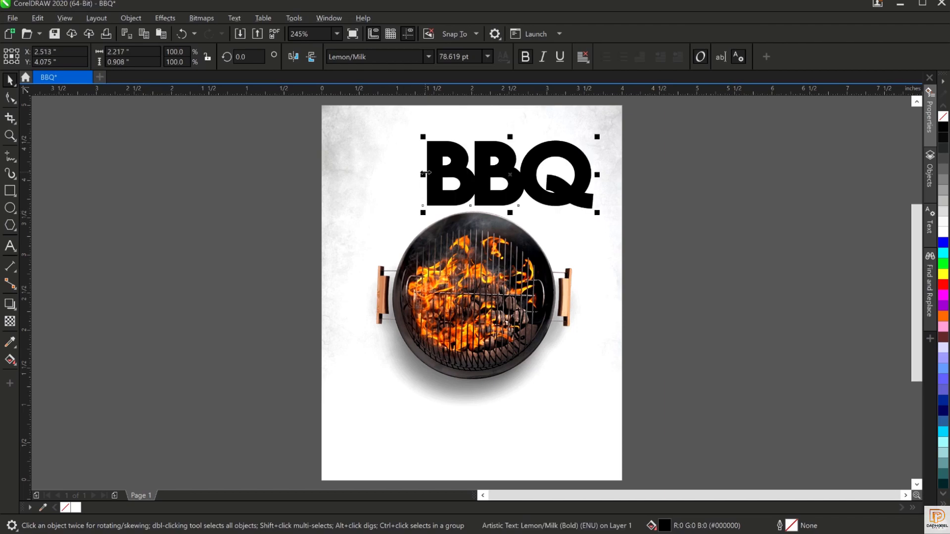
pyautogui.moveTo(420, 176); pyautogui.dragTo(352, 187)
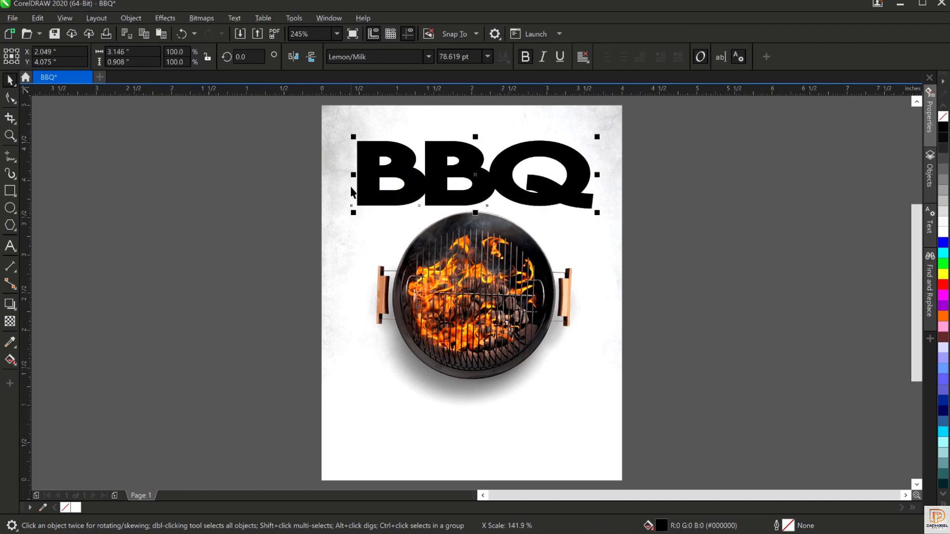
pyautogui.hotkey('ctrl', 'z')
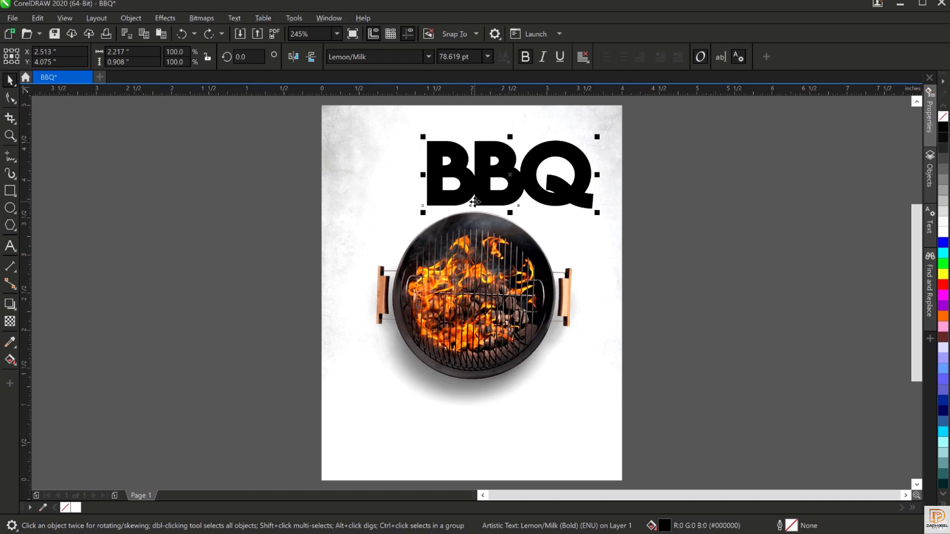
pyautogui.moveTo(488, 187); pyautogui.dragTo(456, 199)
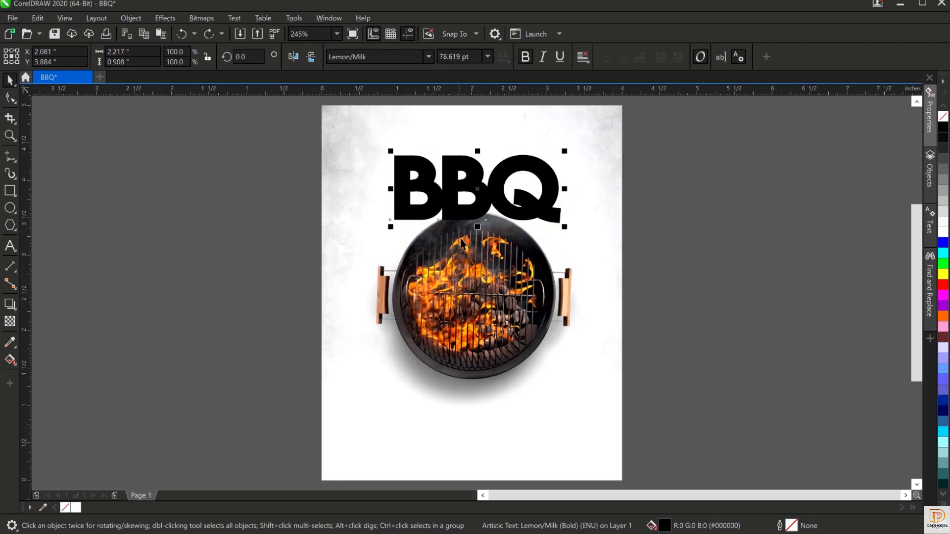
pyautogui.click(478, 299)
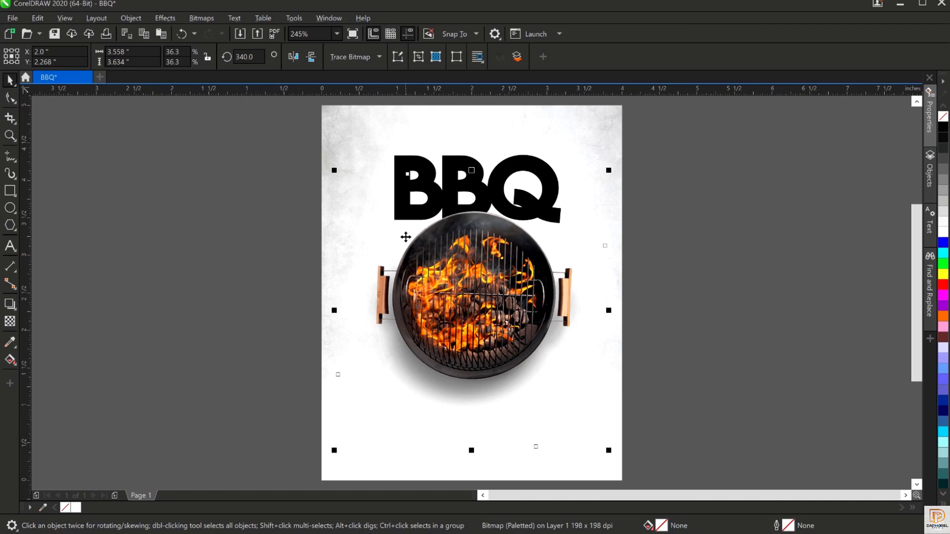
pyautogui.click(475, 164)
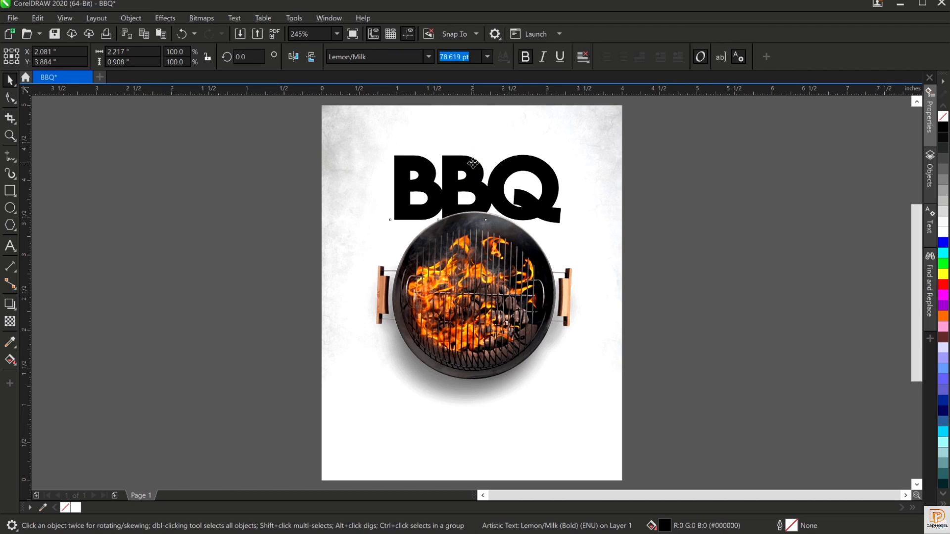
pyautogui.moveTo(475, 164); pyautogui.dragTo(472, 163)
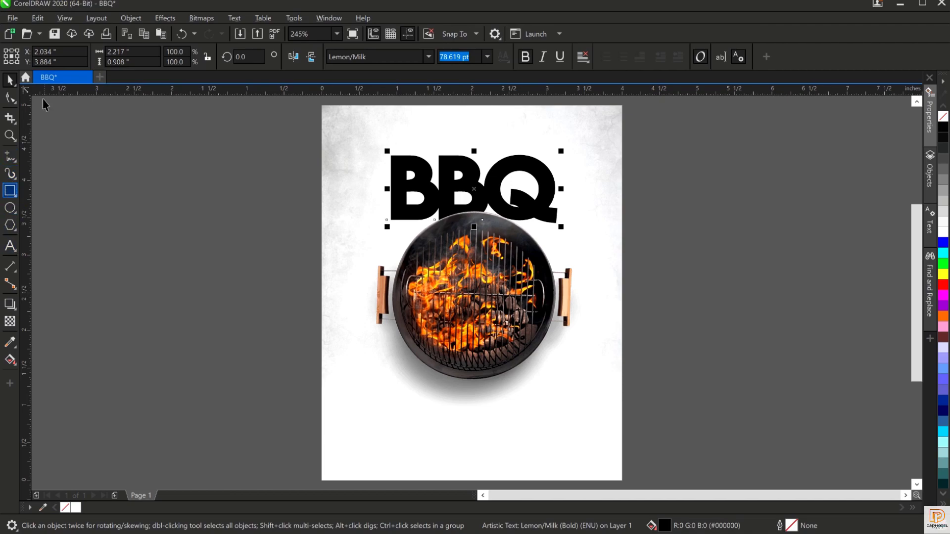
# Draw a rectangle about 2.245 by 0.399 inches across the grill's upper rim below BBQ, filled red without an outline.
pyautogui.click(9, 194)
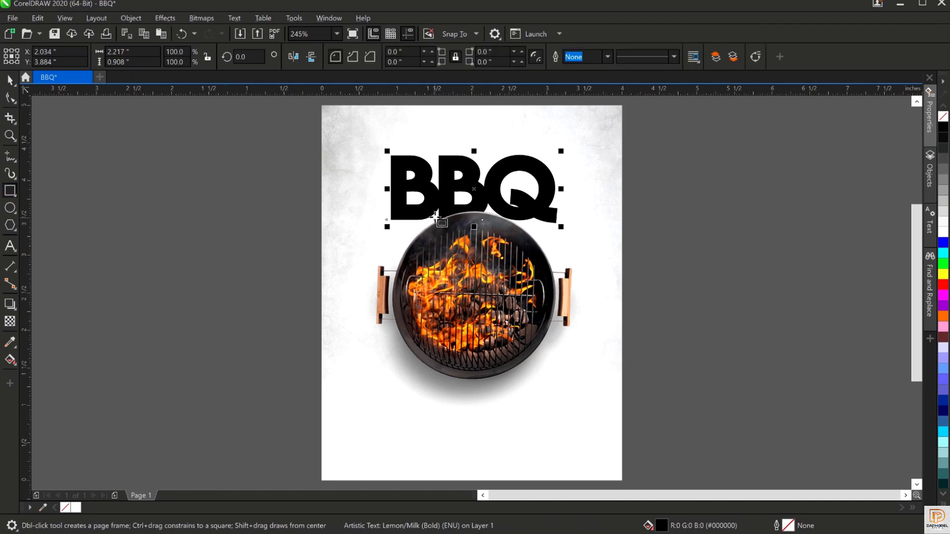
pyautogui.moveTo(401, 214); pyautogui.dragTo(569, 242)
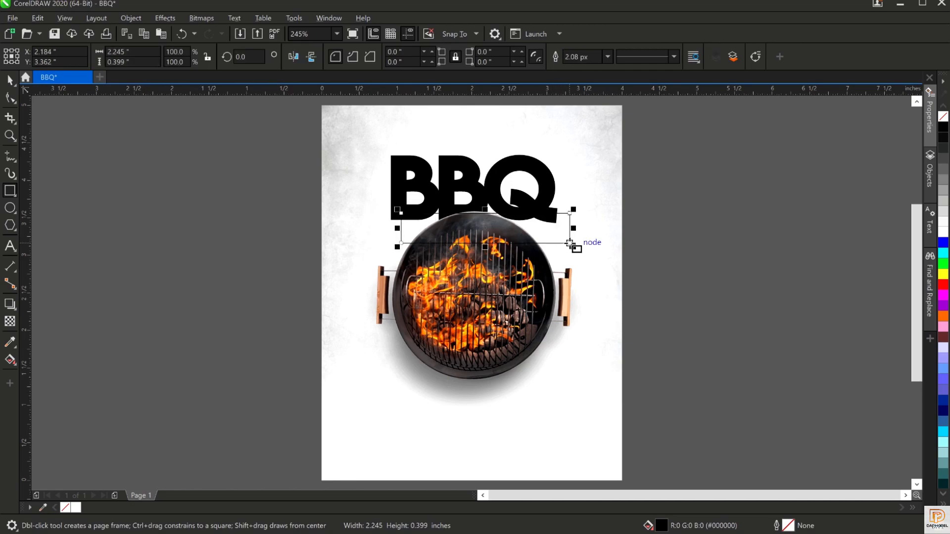
pyautogui.click(943, 285)
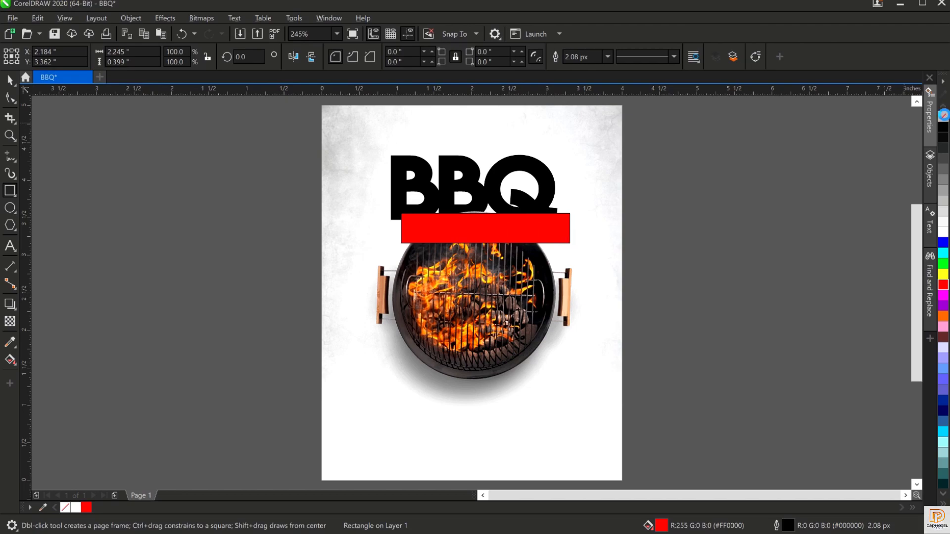
pyautogui.rightClick(943, 118)
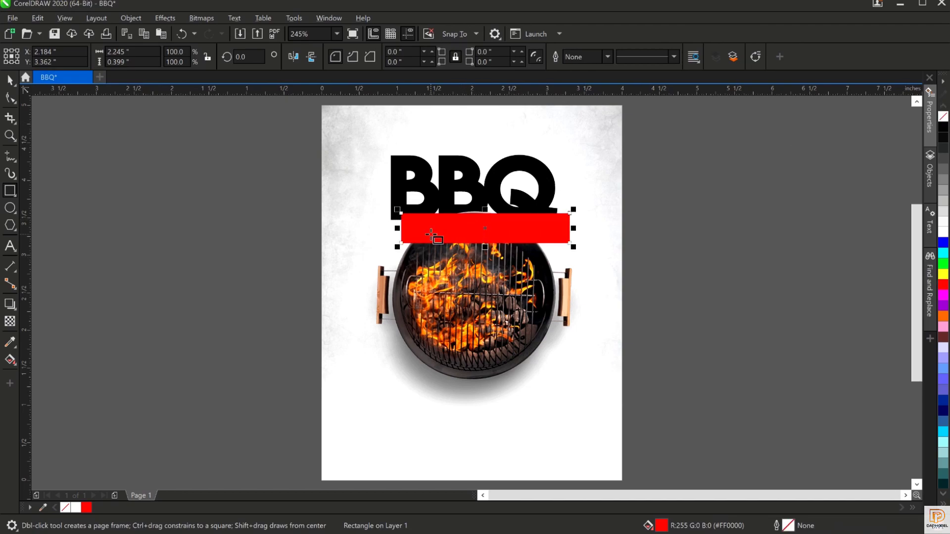
# Convert the red rectangle to curves.
pyautogui.click(118, 18)
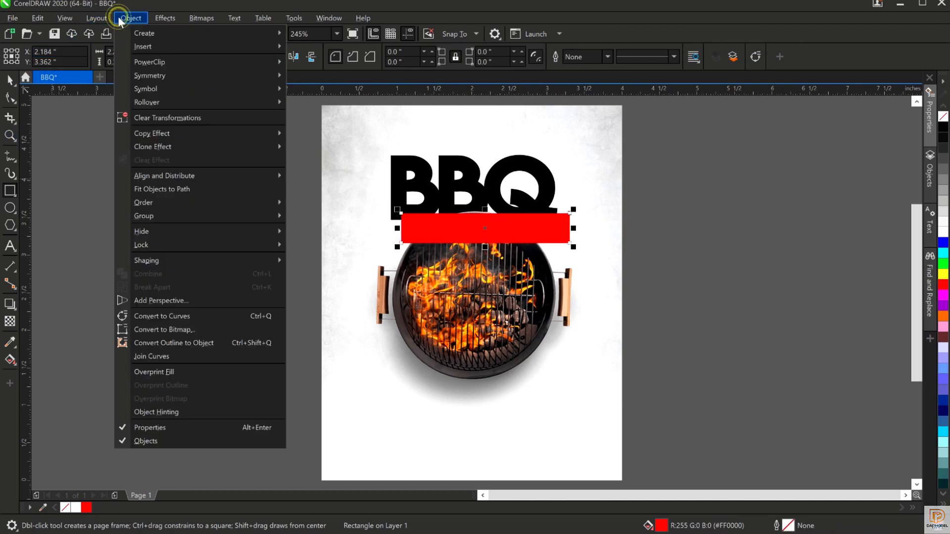
pyautogui.click(155, 316)
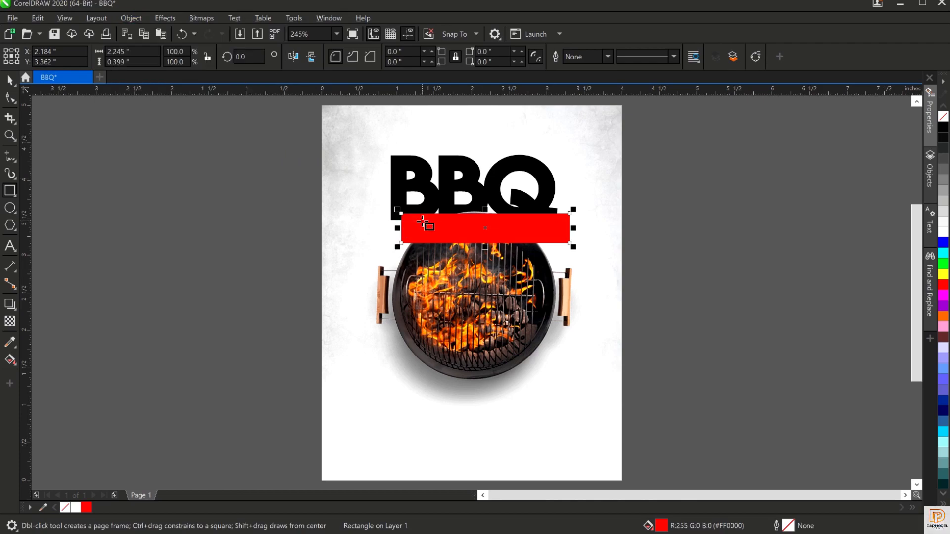
pyautogui.rightClick(422, 221)
pyautogui.click(468, 232)
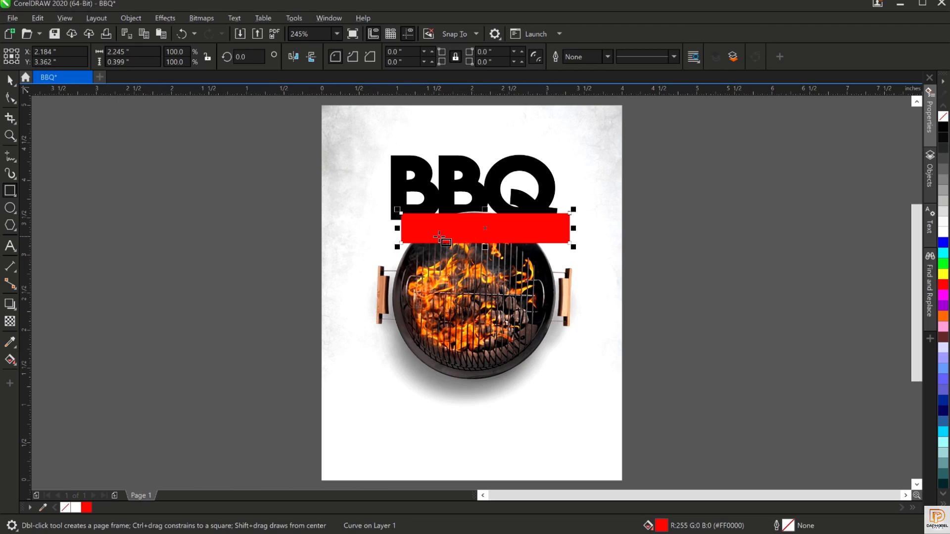
pyautogui.press('space')
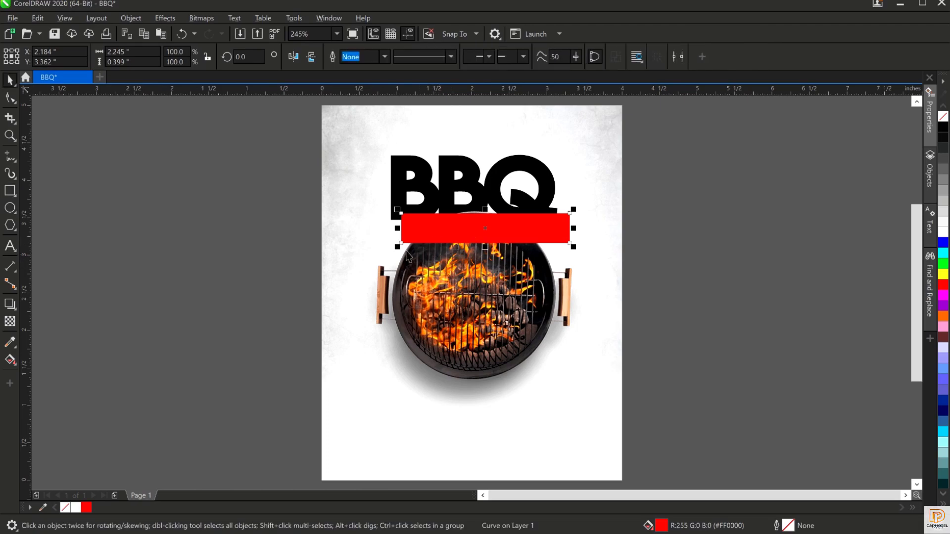
# Slant the red bar's left edge by moving its upper-left node inward along the upper edge.
pyautogui.click(10, 99)
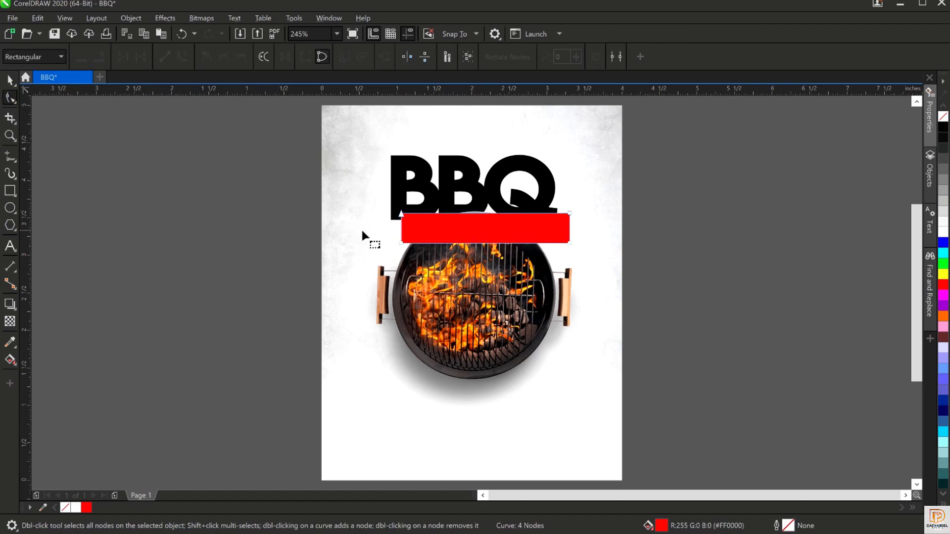
pyautogui.scroll(2, 401, 222)
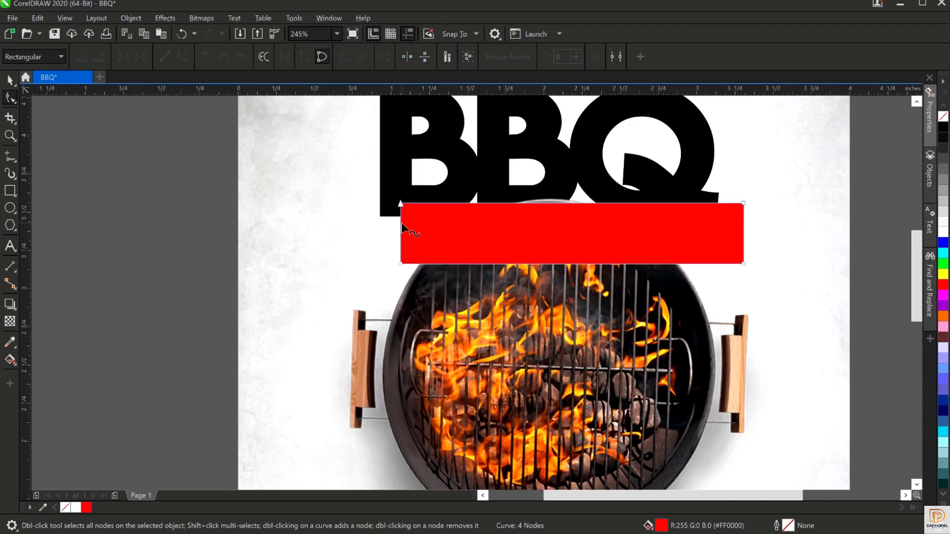
pyautogui.click(401, 203)
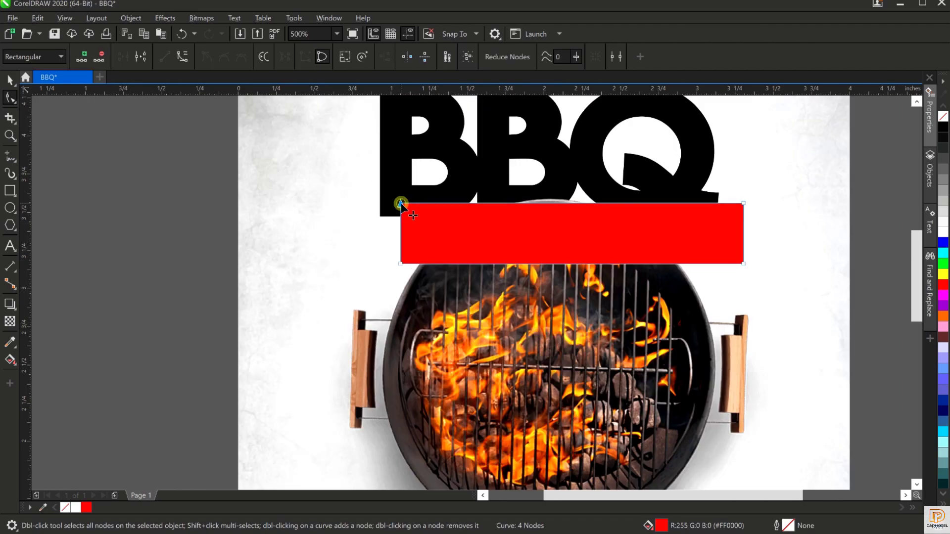
pyautogui.moveTo(401, 203); pyautogui.dragTo(419, 204)
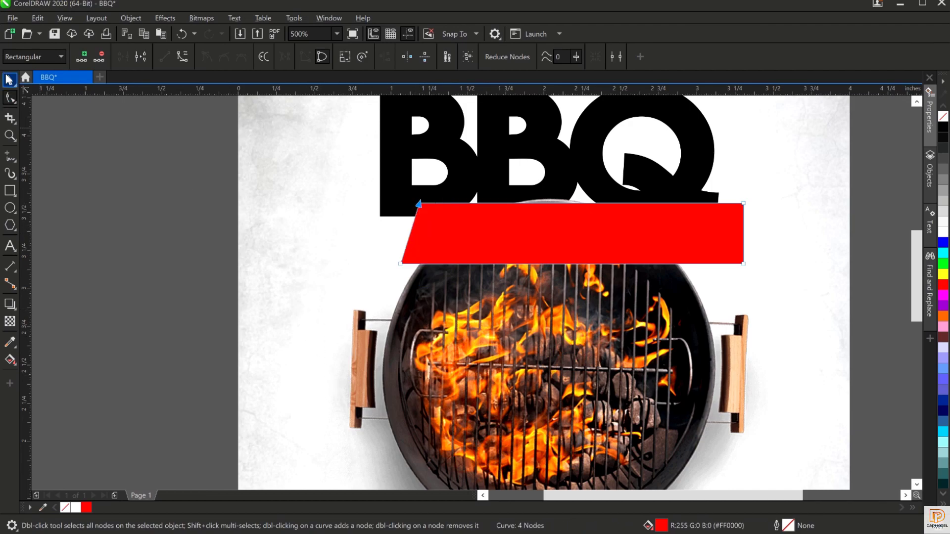
# Duplicate the red bar directly below itself and mirror the copy horizontally so its right edge slants.
pyautogui.click(9, 79)
pyautogui.click(517, 235)
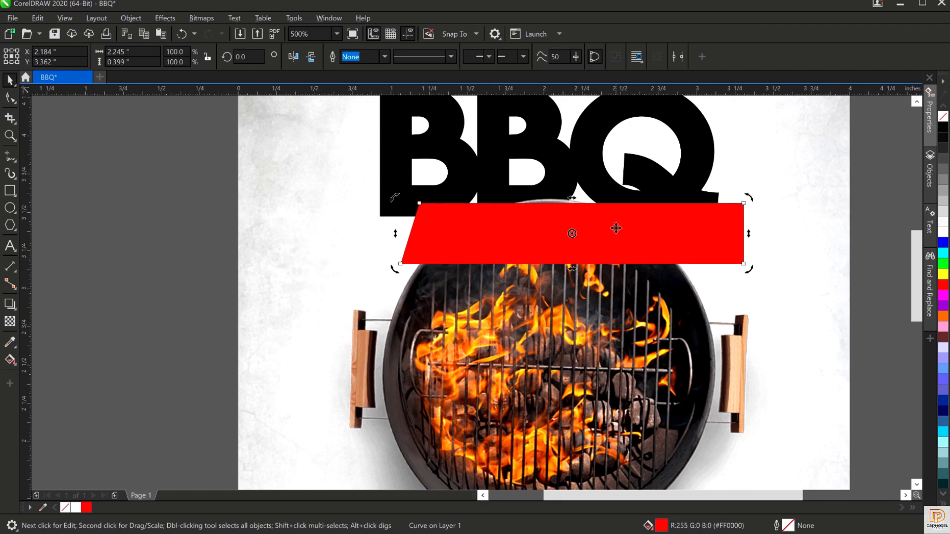
pyautogui.moveTo(615, 222); pyautogui.dragTo(618, 278)
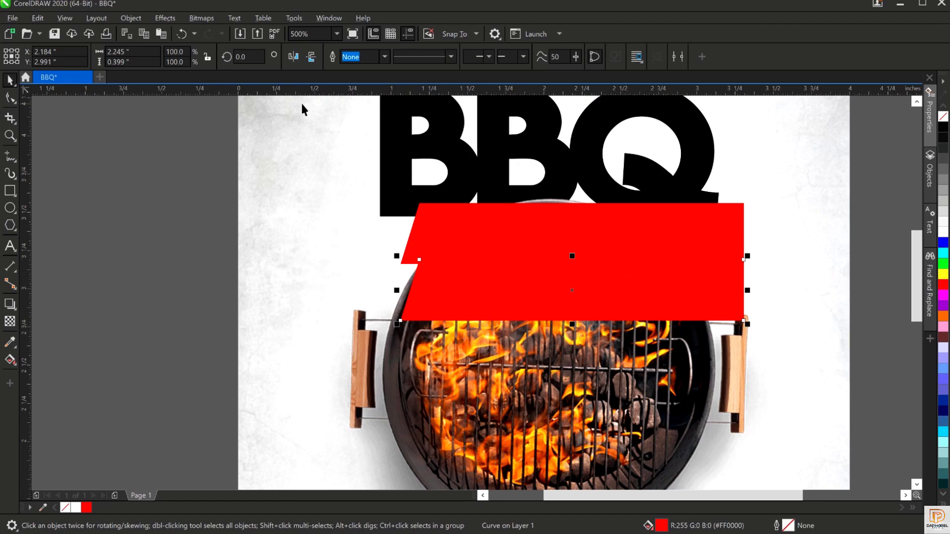
pyautogui.click(293, 57)
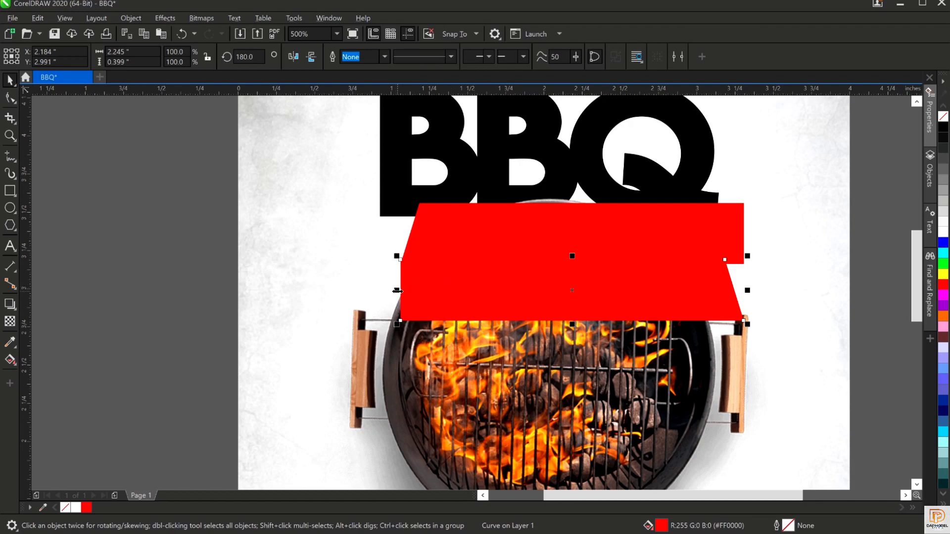
# Shrink the lower bar from its left and bottom sides to about 1.561 by 0.277 inches.
pyautogui.click(435, 297)
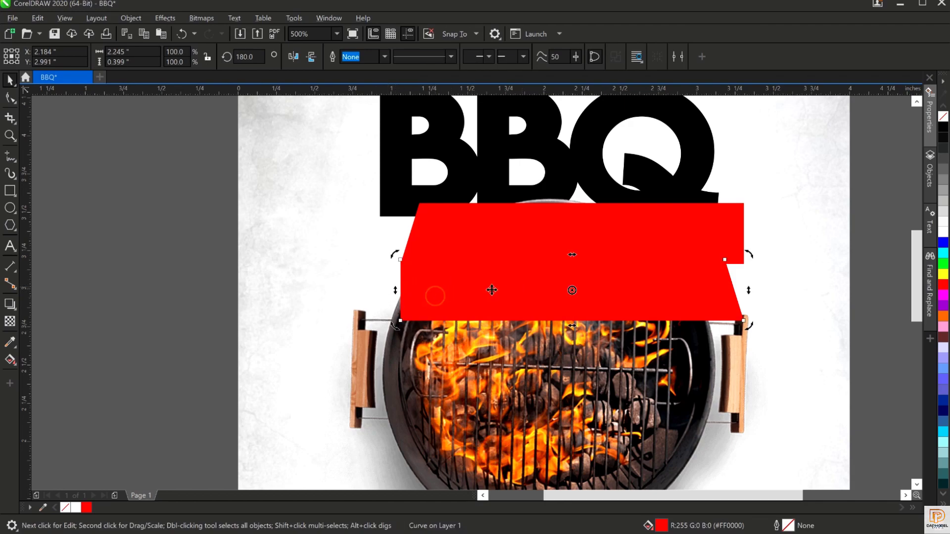
pyautogui.click(477, 294)
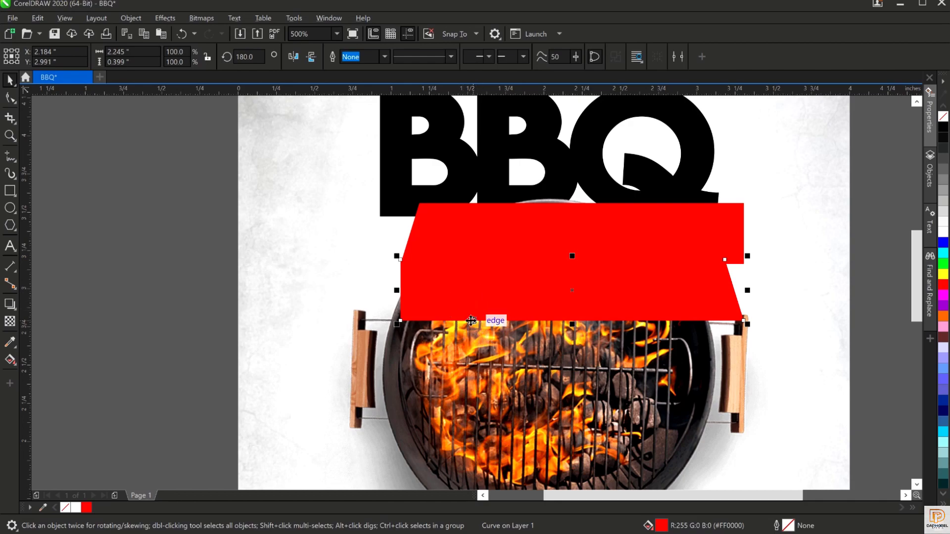
pyautogui.moveTo(394, 291); pyautogui.dragTo(497, 297)
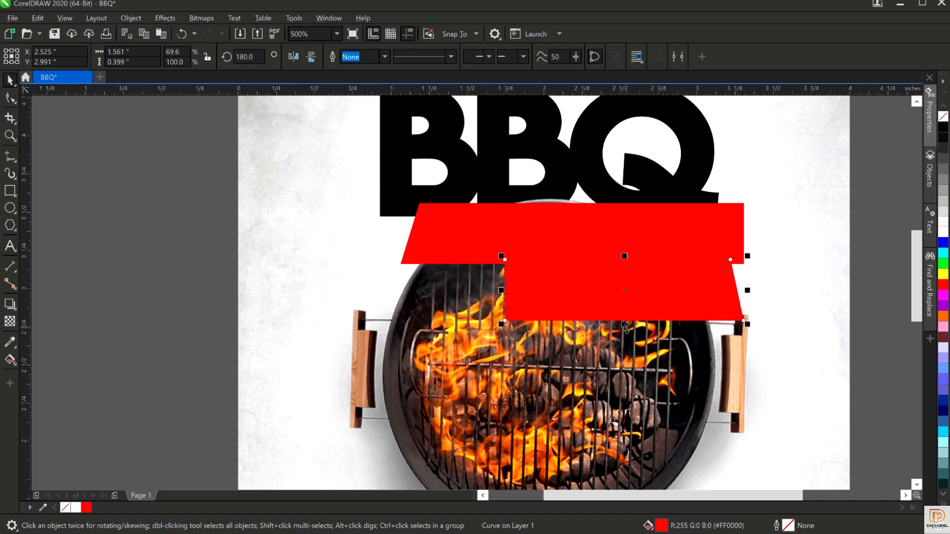
pyautogui.moveTo(625, 325); pyautogui.dragTo(624, 306)
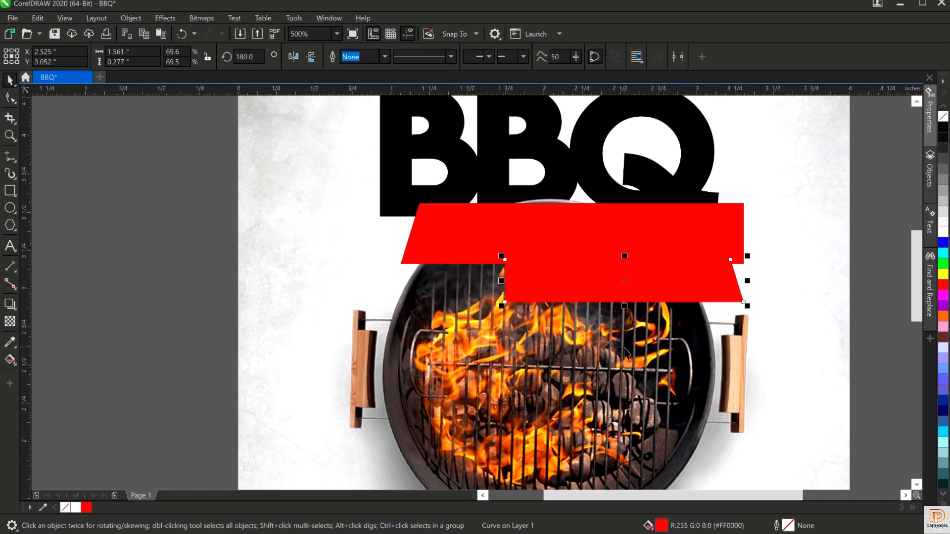
# Fill the smaller lower bar with orange (#FF6600) and select the red bar above it.
pyautogui.click(943, 318)
pyautogui.click(541, 292)
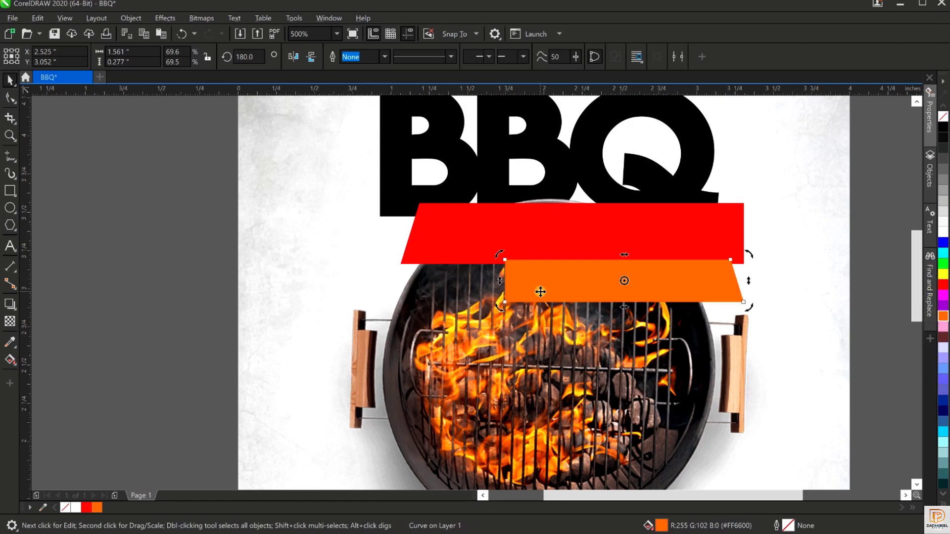
pyautogui.click(541, 291)
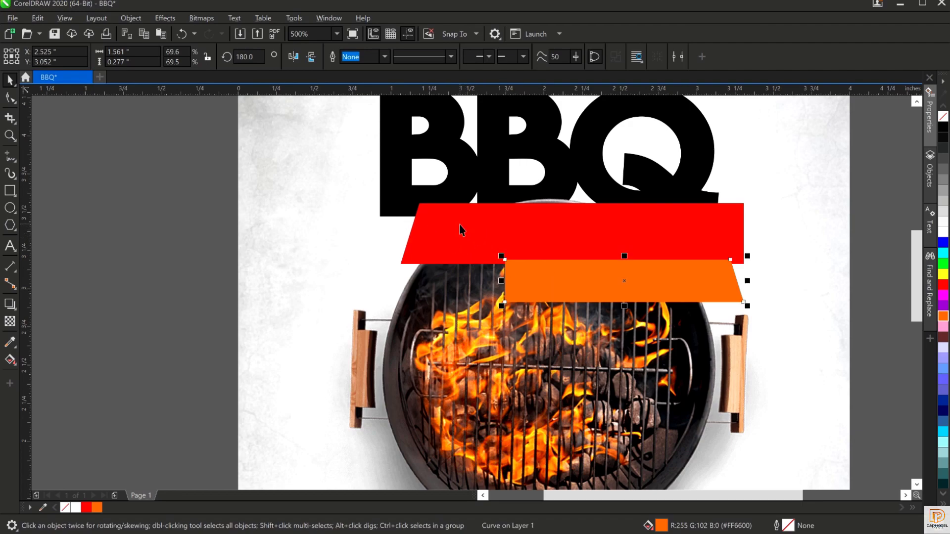
pyautogui.click(481, 228)
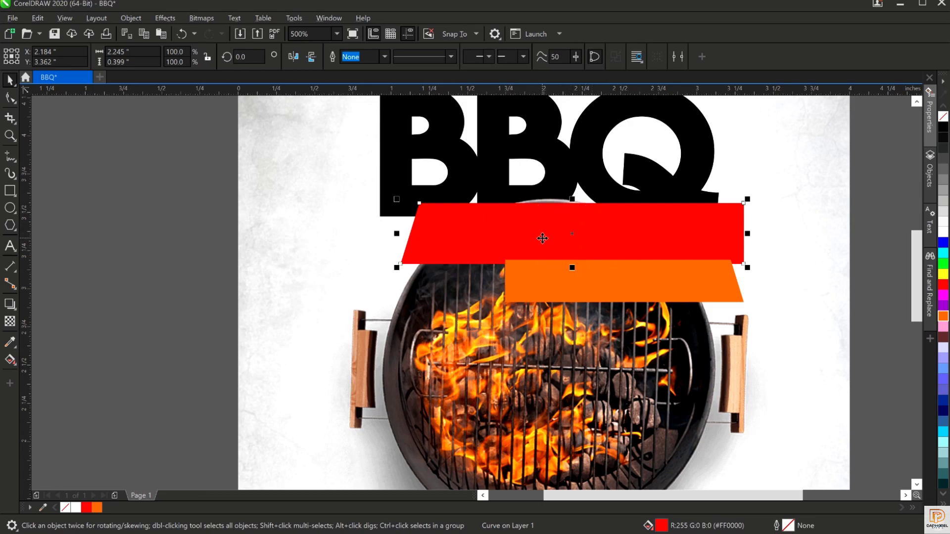
# Apply a linear fountain fill to the red bar, running horizontally from red at its slanted edge to white.
pyautogui.click(563, 236)
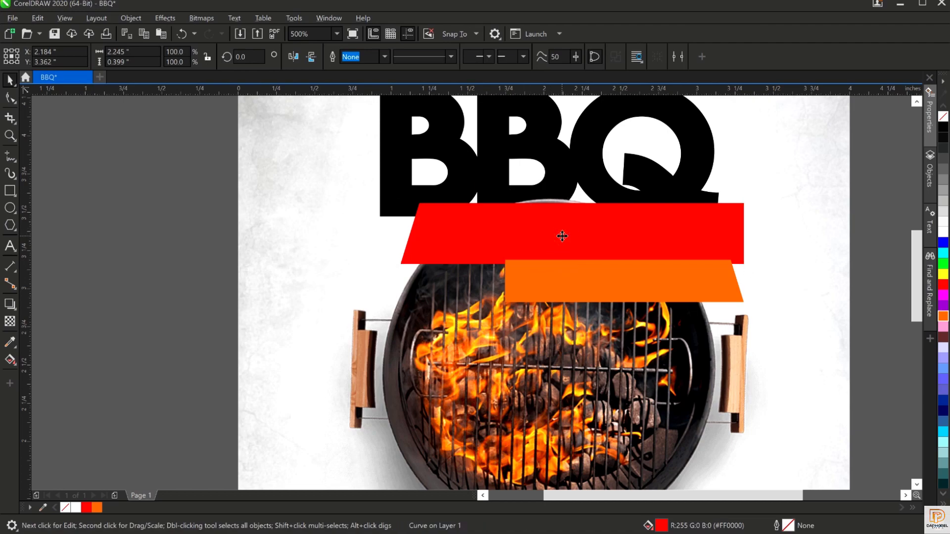
pyautogui.click(563, 236)
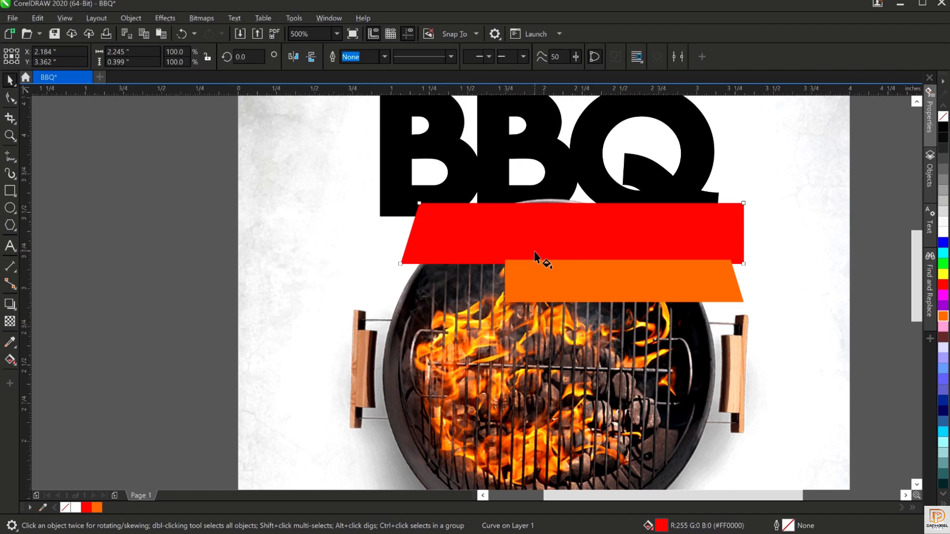
pyautogui.press('g')
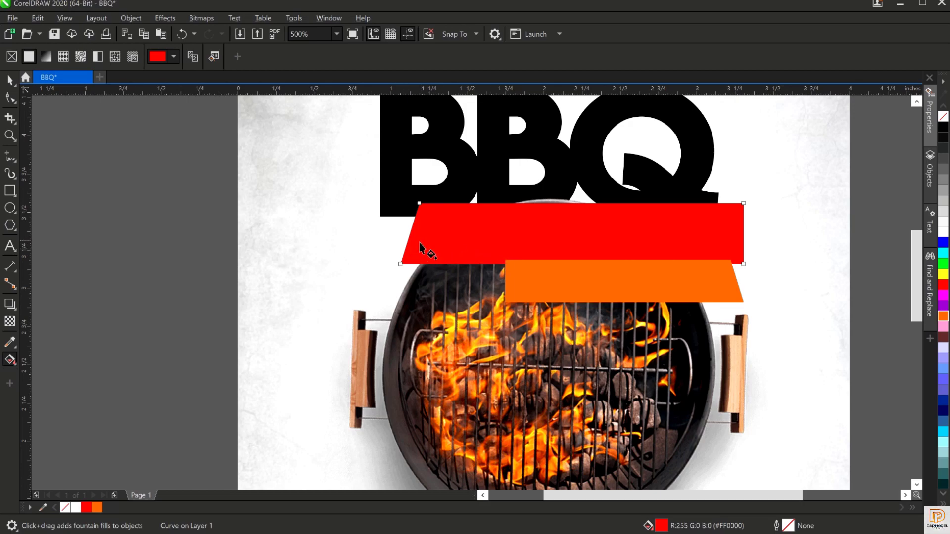
pyautogui.moveTo(420, 243); pyautogui.dragTo(751, 243)
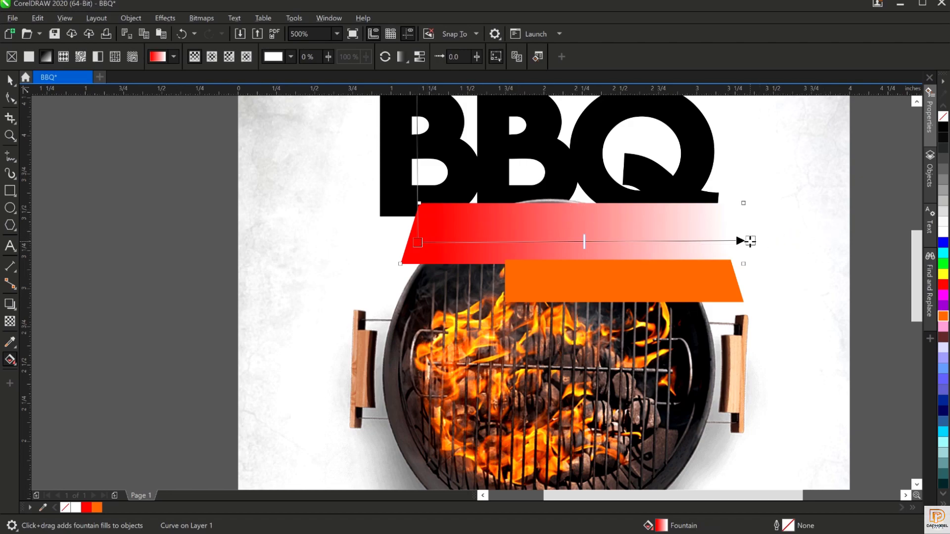
pyautogui.click(750, 241)
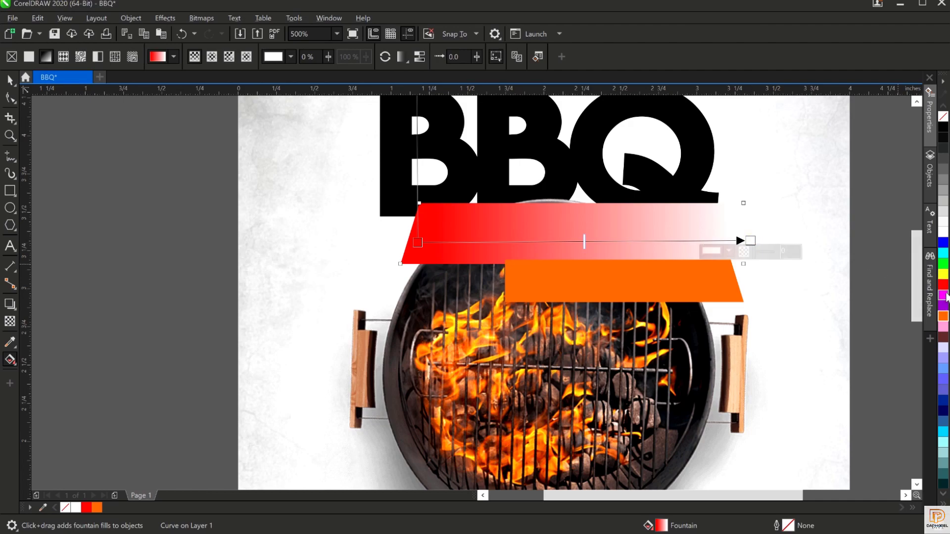
pyautogui.click(943, 274)
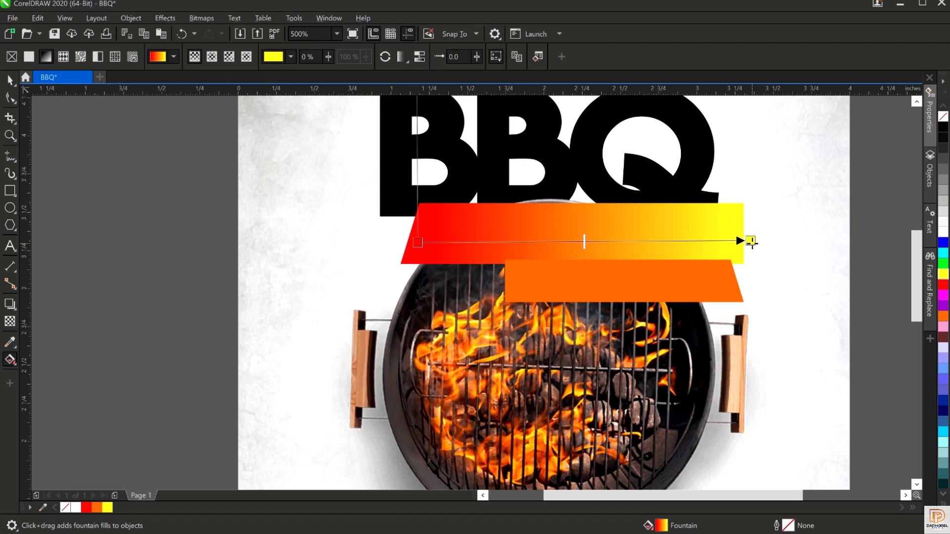
pyautogui.hotkey('ctrl', 'z')
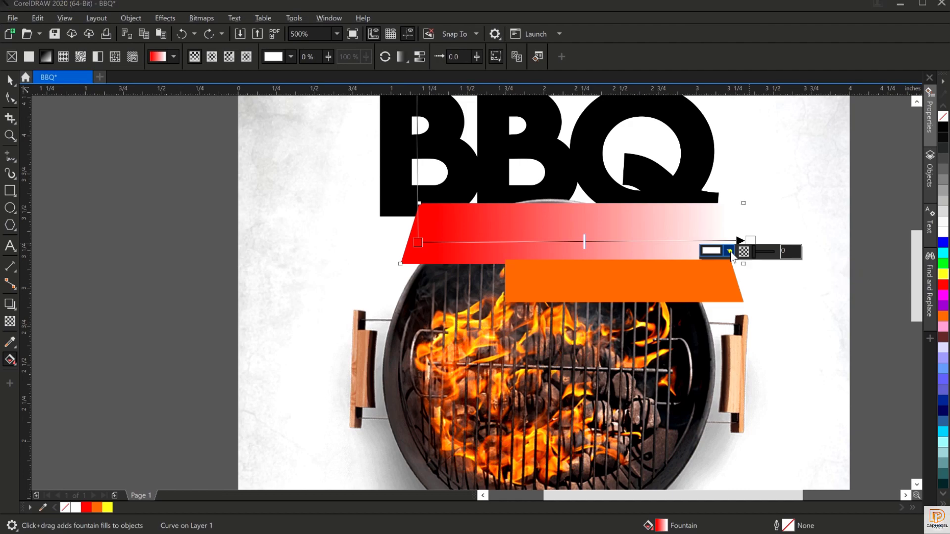
# Set the end colour of the red bar's gradient to dark red (#4A0A0A).
pyautogui.click(729, 252)
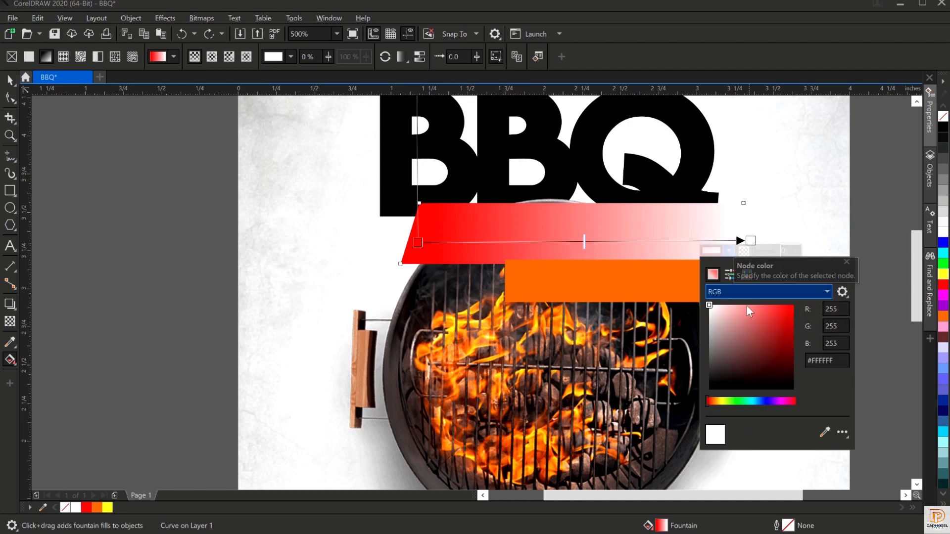
pyautogui.moveTo(710, 307); pyautogui.dragTo(783, 362)
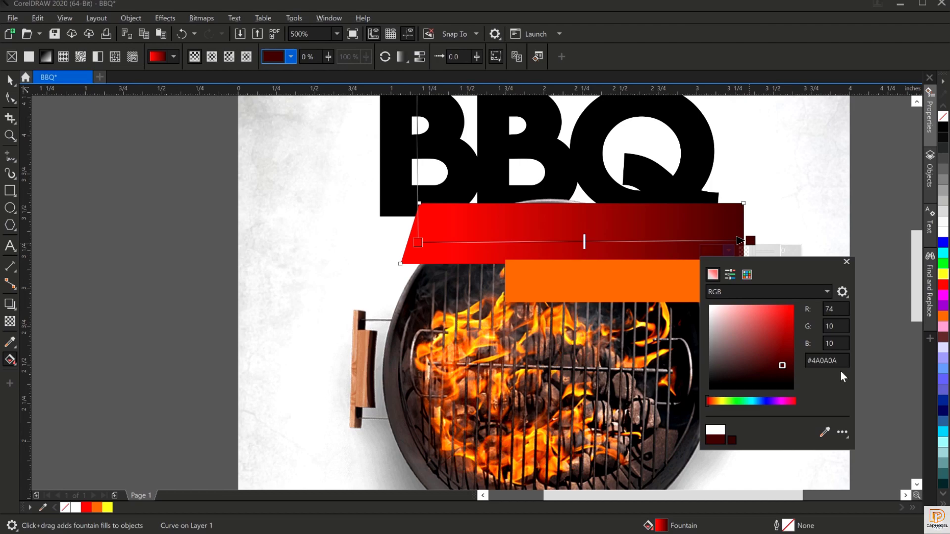
pyautogui.click(826, 360)
pyautogui.doubleClick(839, 361)
# Give the smaller orange bar a horizontal linear gradient from orange to red, ending at its slanted edge.
pyautogui.click(529, 282)
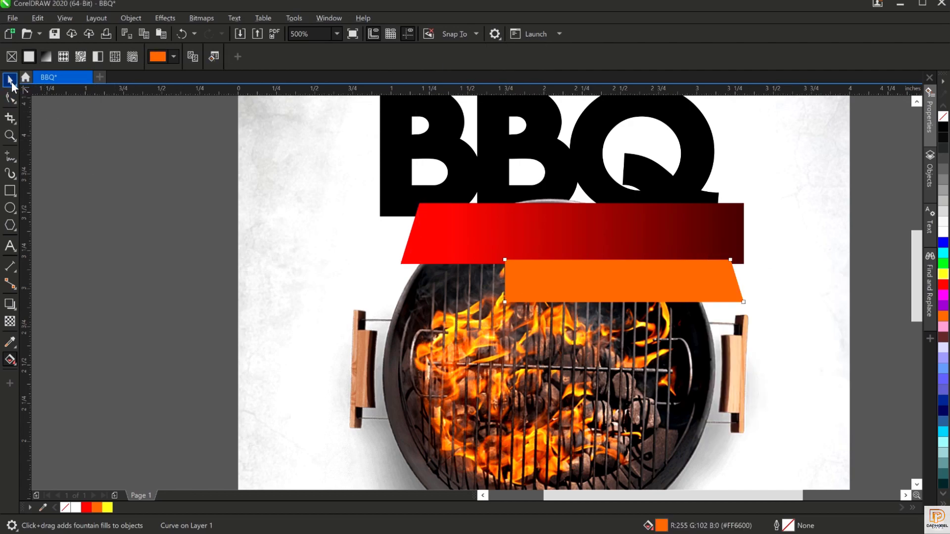
pyautogui.click(11, 80)
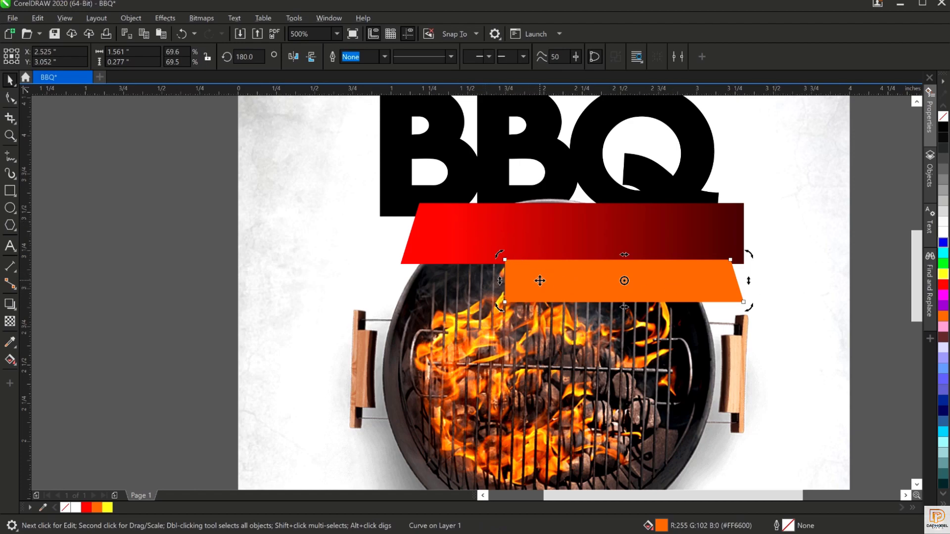
pyautogui.press('g')
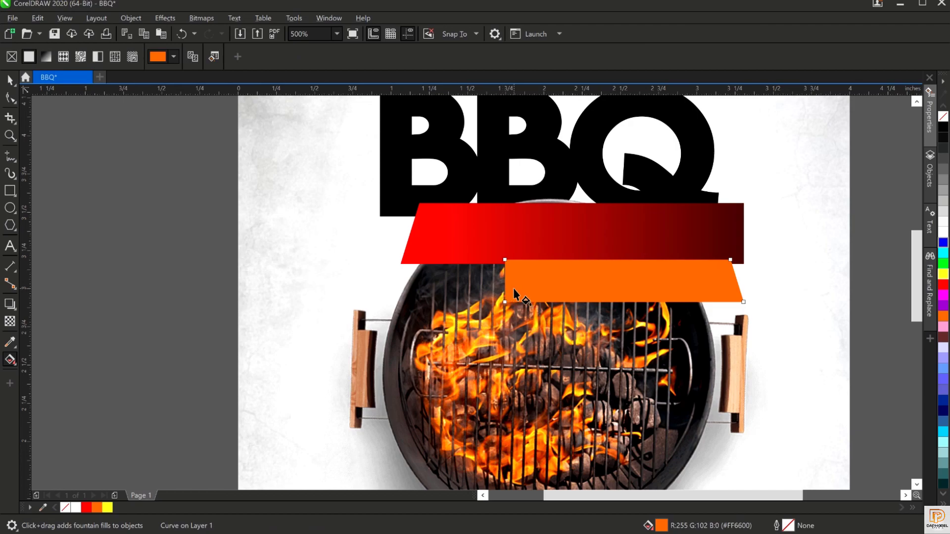
pyautogui.moveTo(514, 289); pyautogui.dragTo(735, 287)
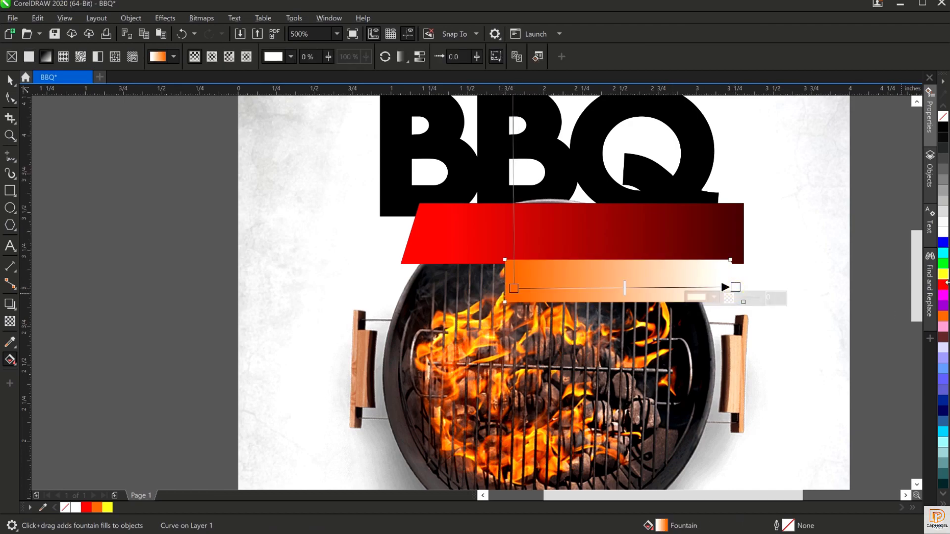
pyautogui.click(943, 286)
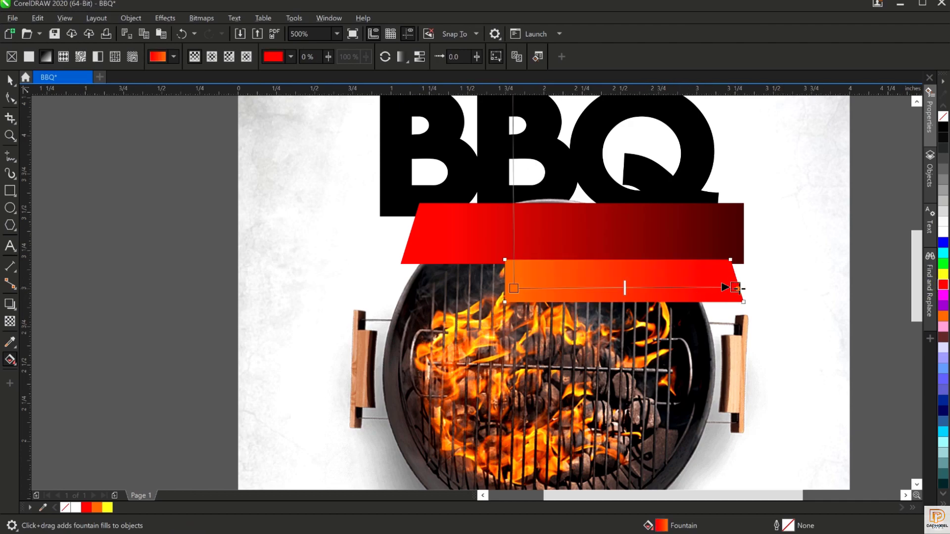
# Extend the red end of the orange bar's gradient well beyond its slanted edge so that orange dominates.
pyautogui.moveTo(737, 288); pyautogui.dragTo(845, 282)
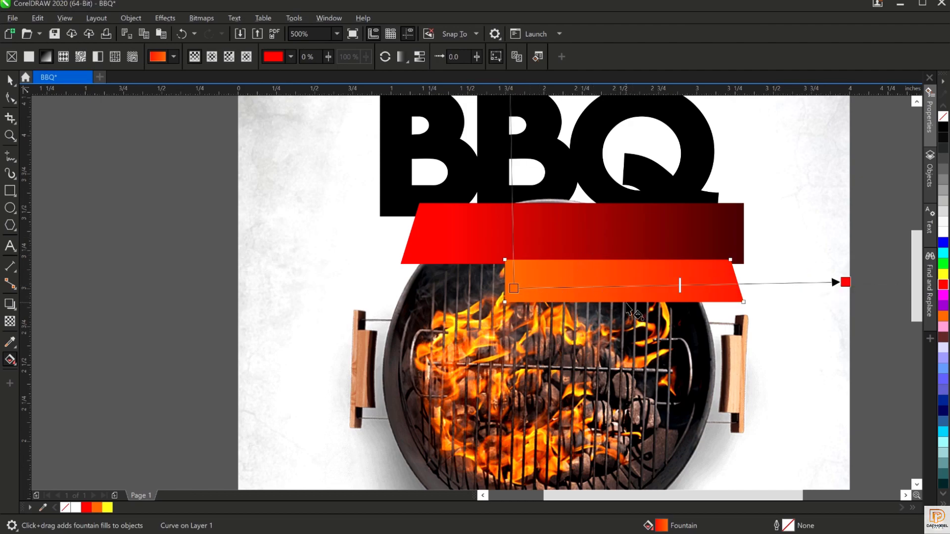
pyautogui.press('space')
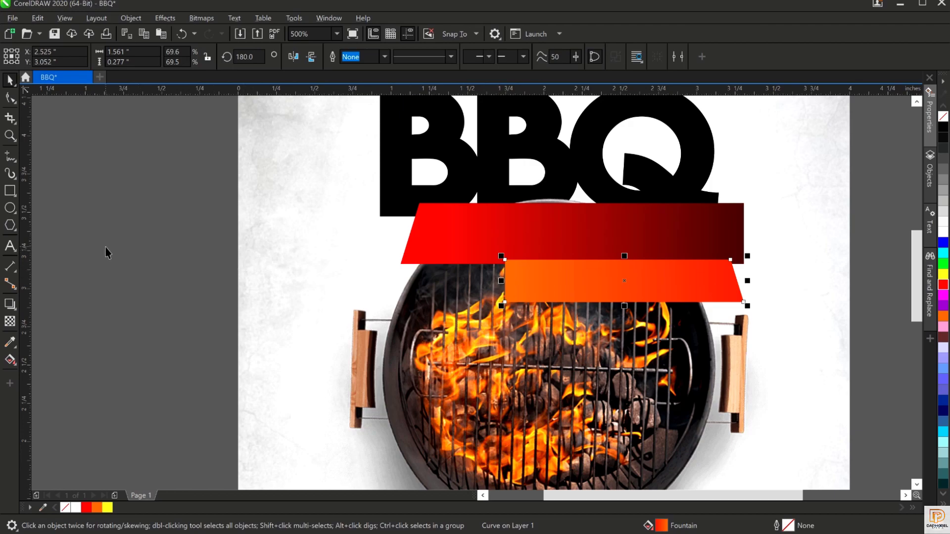
pyautogui.click(106, 250)
pyautogui.click(572, 245)
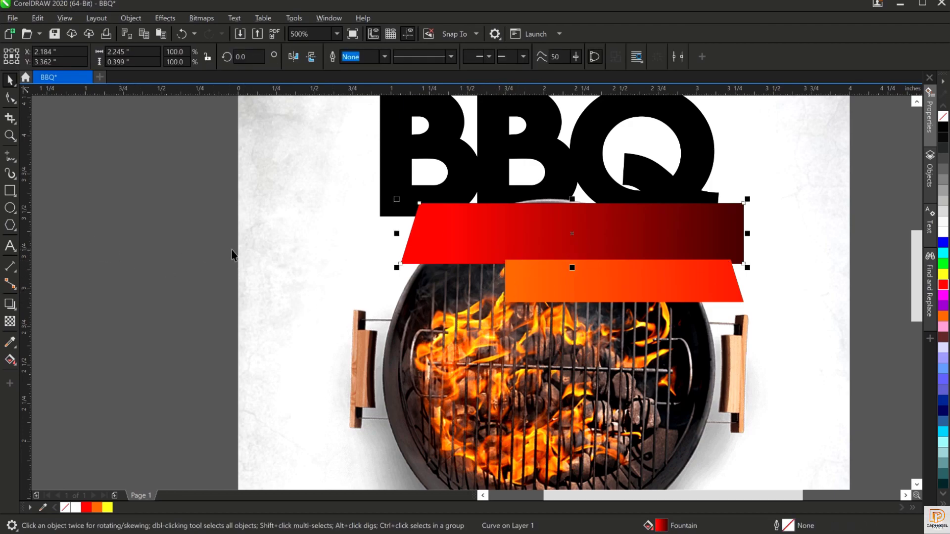
# Add the artistic text COOKOUT in the empty area beside the page.
pyautogui.click(10, 246)
pyautogui.click(147, 237)
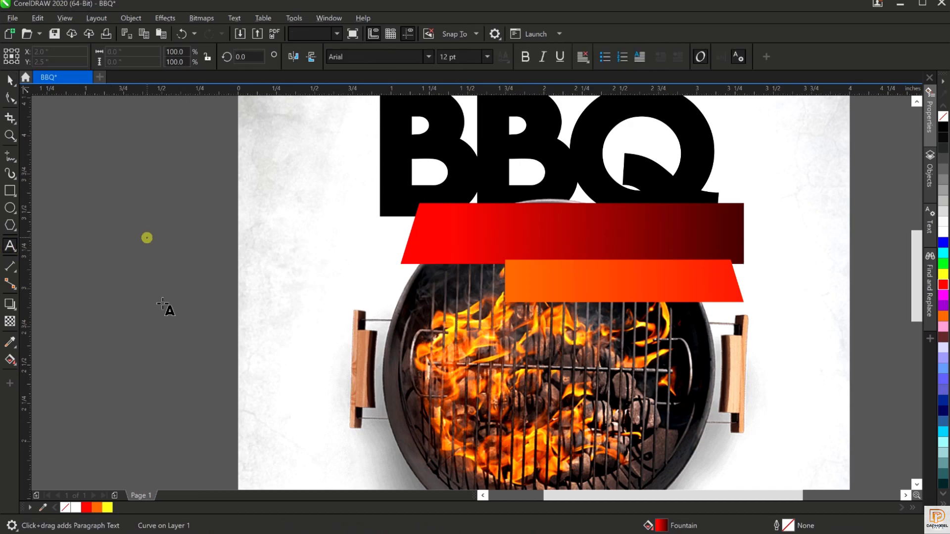
pyautogui.write('COO')
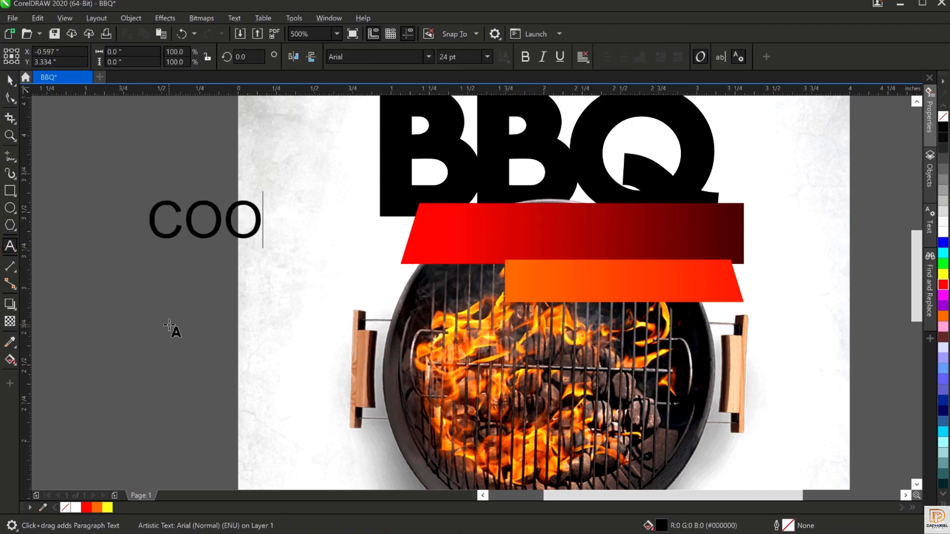
pyautogui.write('KOUT')
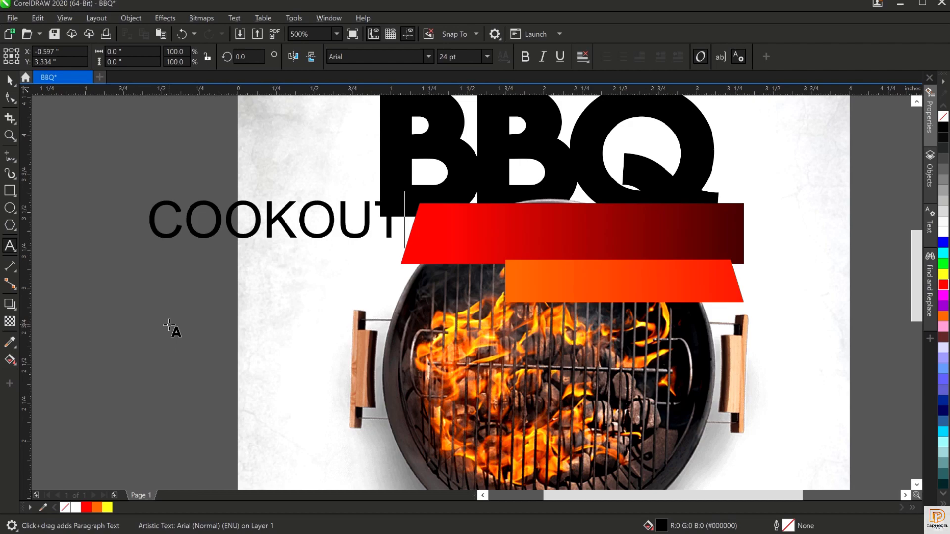
pyautogui.hotkey('ctrl', 'space')
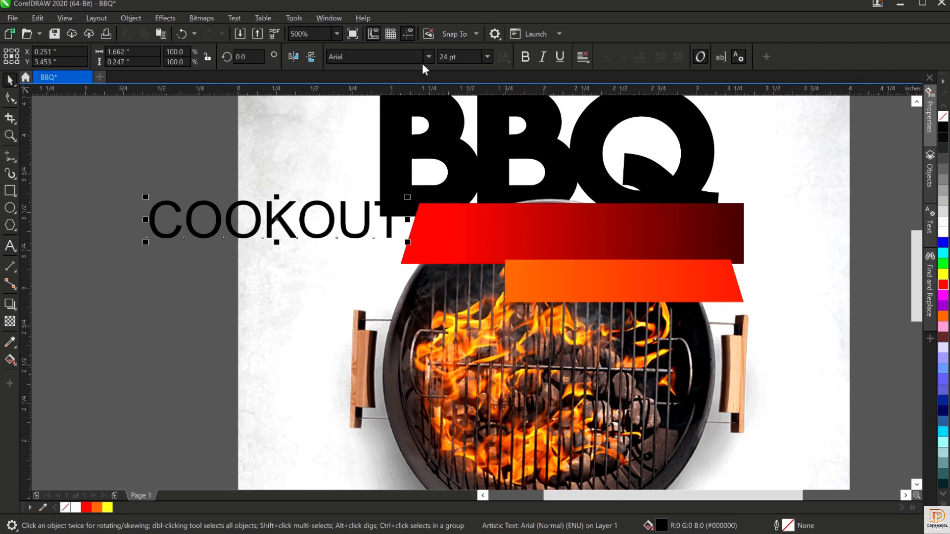
# Format COOKOUT in white Galano Grotesque Alt Black and fit it onto the red bar at about 25.4 pt.
pyautogui.click(429, 57)
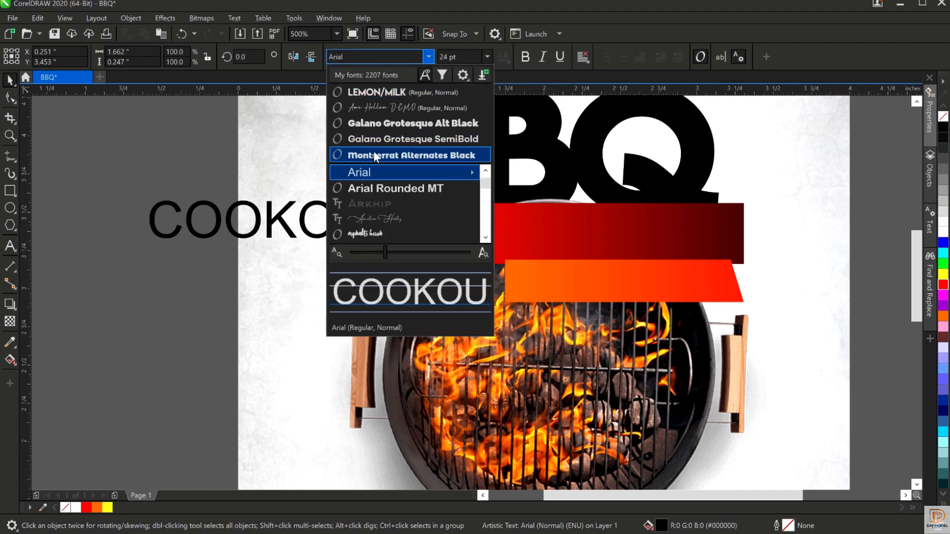
pyautogui.click(383, 123)
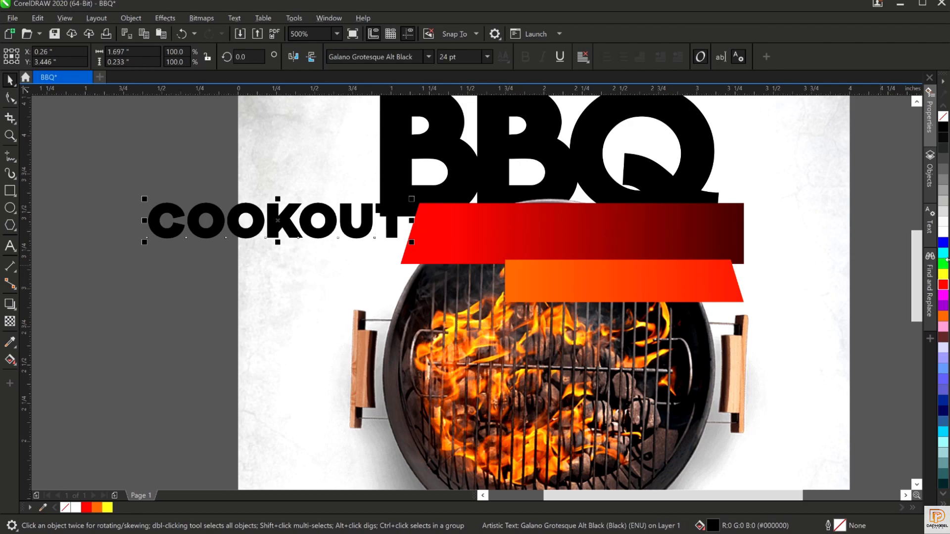
pyautogui.click(943, 232)
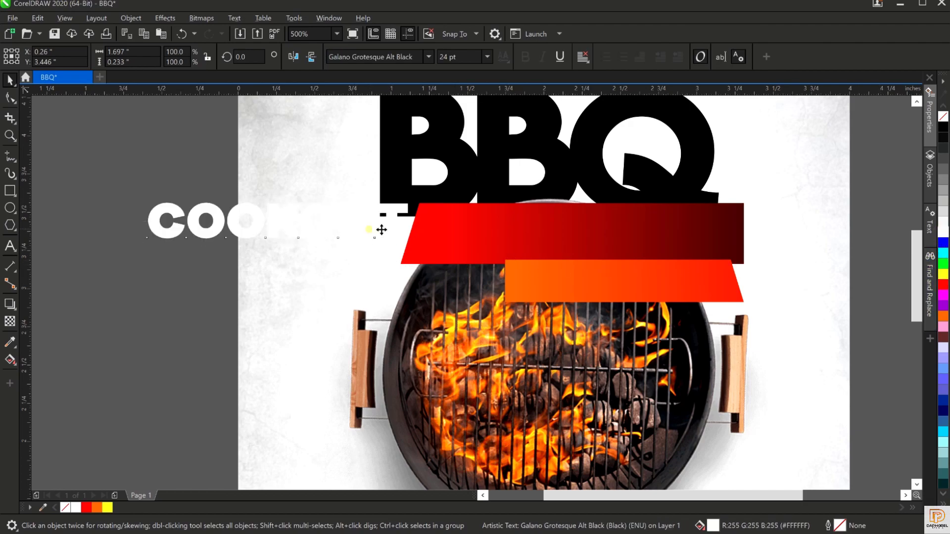
pyautogui.moveTo(381, 230); pyautogui.dragTo(726, 257)
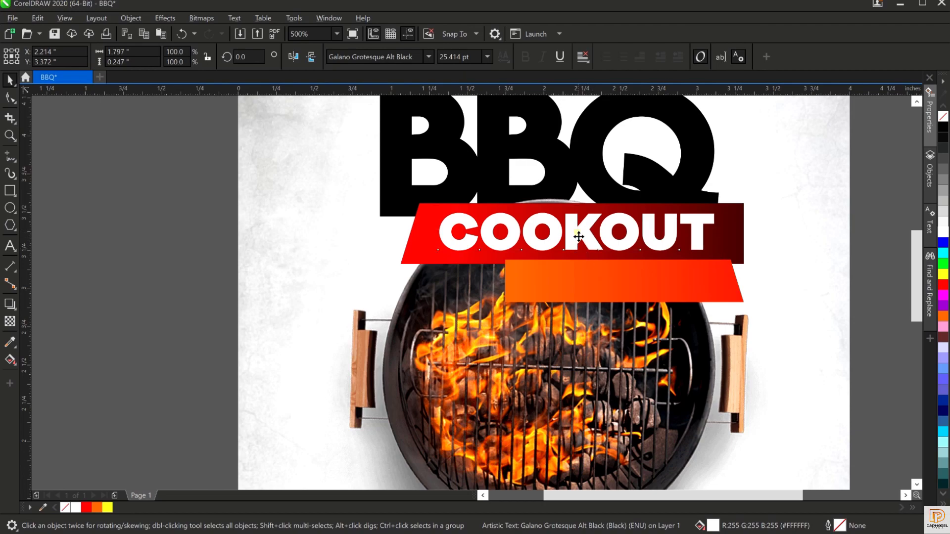
# Duplicate the COOKOUT text onto the orange bar and change the copy's wording to FIESTA.
pyautogui.moveTo(578, 233); pyautogui.dragTo(581, 289)
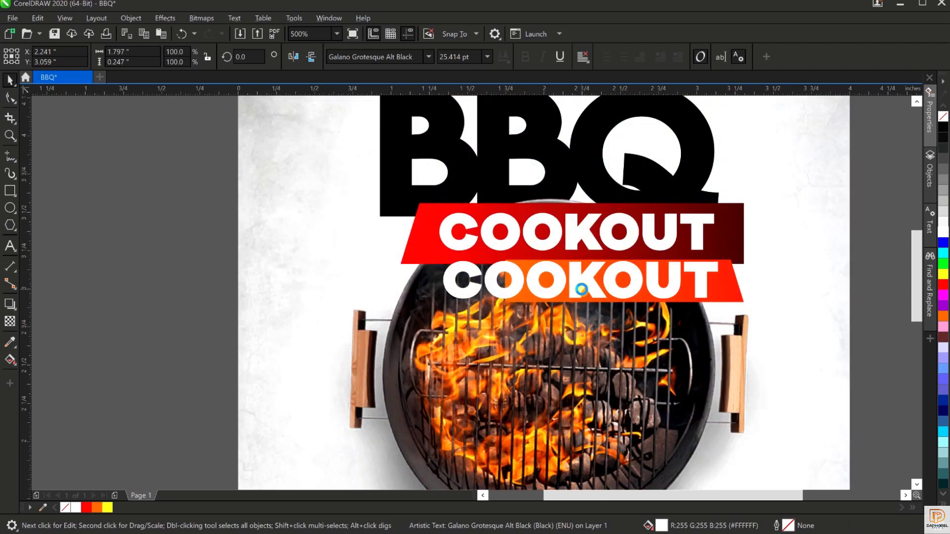
pyautogui.doubleClick(581, 289)
pyautogui.doubleClick(581, 290)
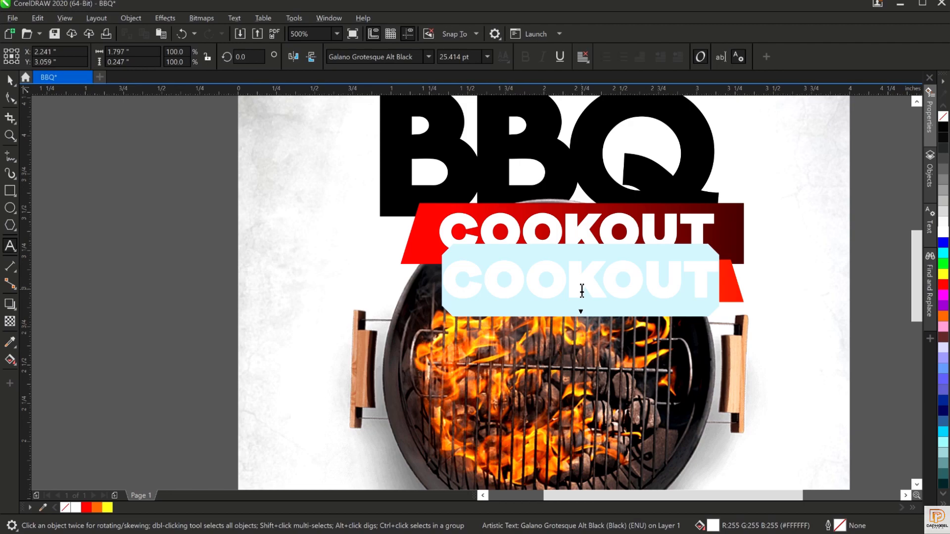
pyautogui.write('FIE')
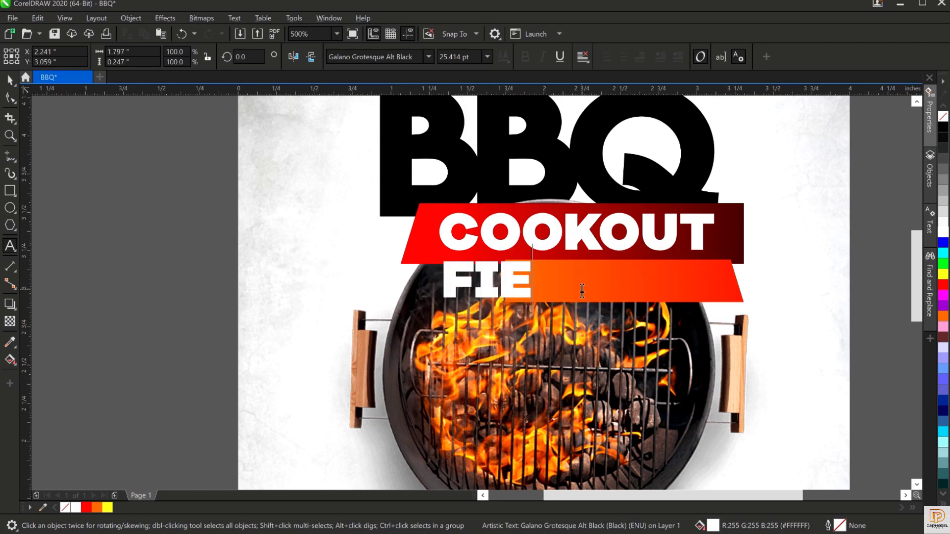
pyautogui.write('STA')
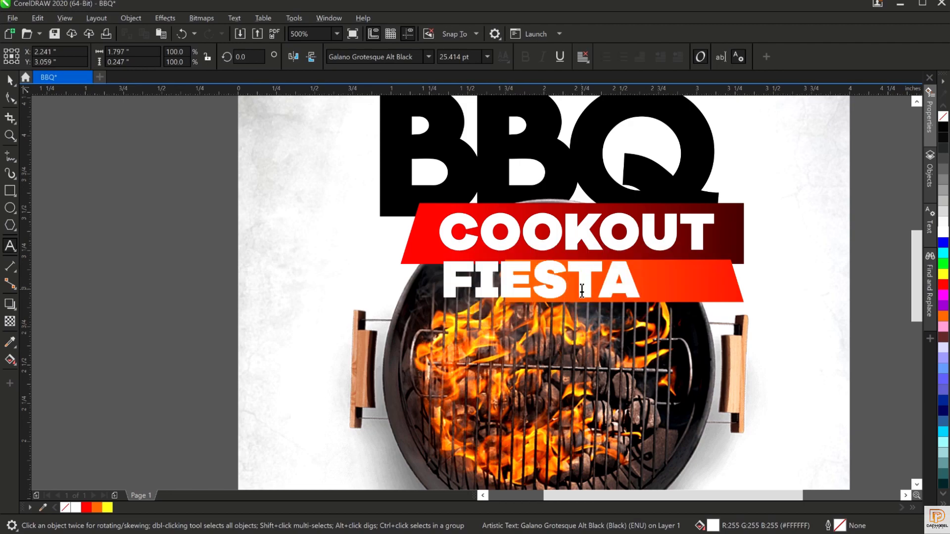
pyautogui.hotkey('ctrl', 'space')
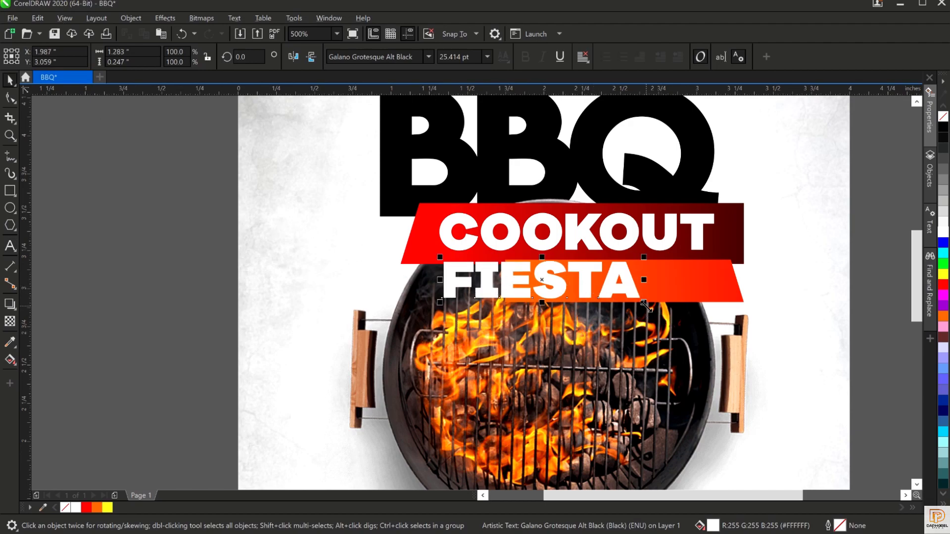
# Fit FIESTA onto the orange bar at about 19.7 pt and widen its letter spacing to span most of the bar.
pyautogui.moveTo(643, 303); pyautogui.dragTo(601, 307)
pyautogui.moveTo(559, 275); pyautogui.dragTo(619, 286)
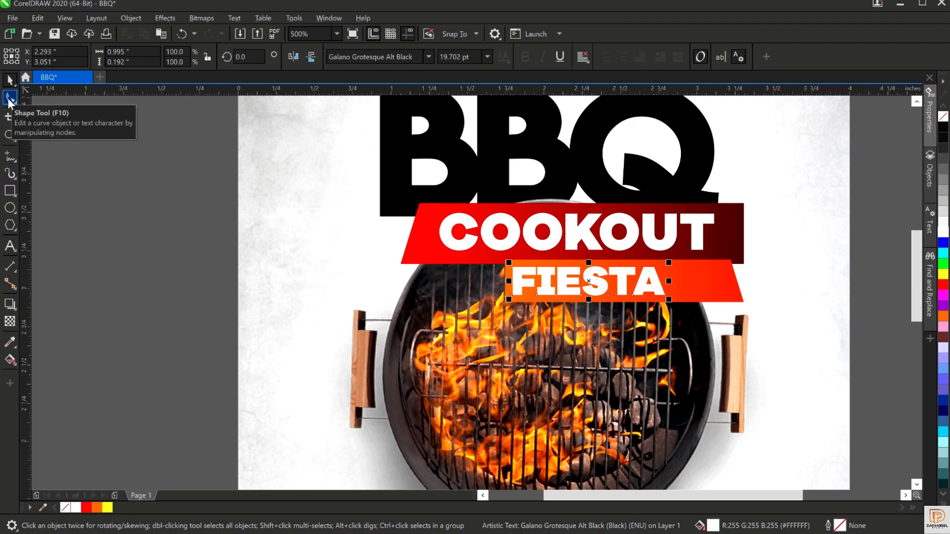
pyautogui.click(10, 98)
pyautogui.moveTo(670, 301); pyautogui.dragTo(723, 300)
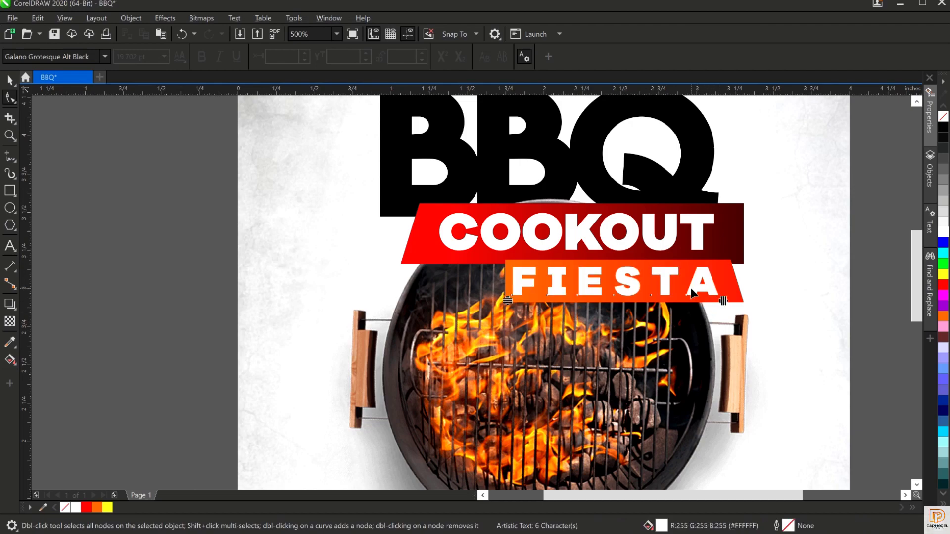
# Scale the spaced FIESTA text down to about 18.6 pt, leaving even margins inside the orange bar.
pyautogui.press('space')
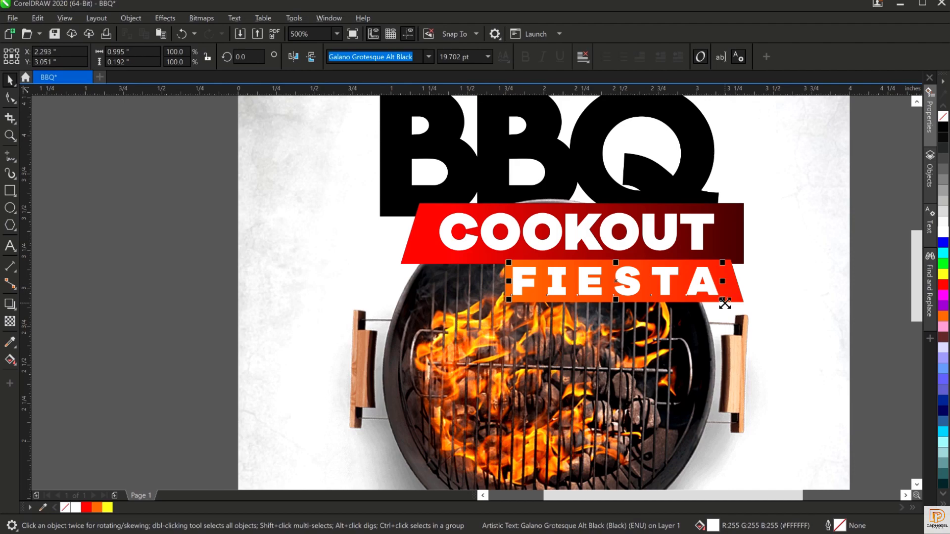
pyautogui.moveTo(719, 303); pyautogui.dragTo(718, 303)
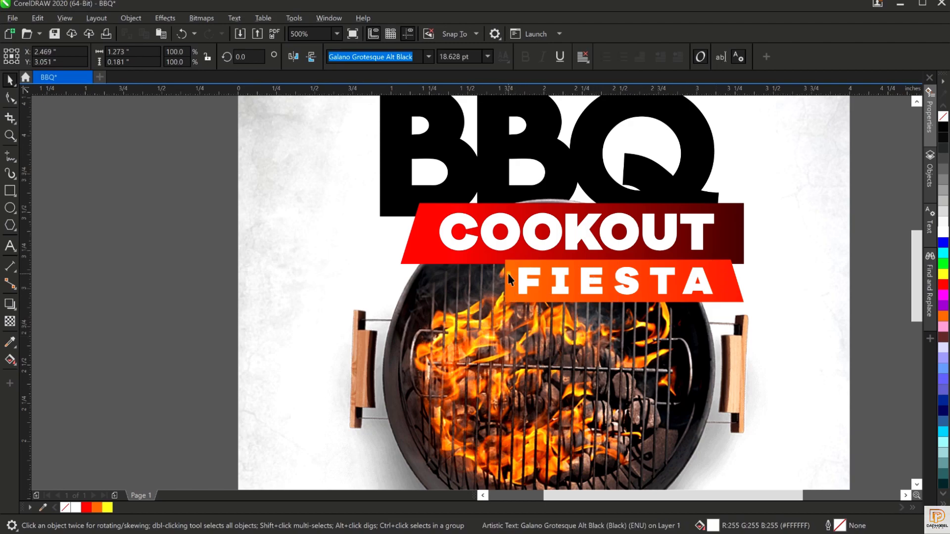
pyautogui.click(163, 286)
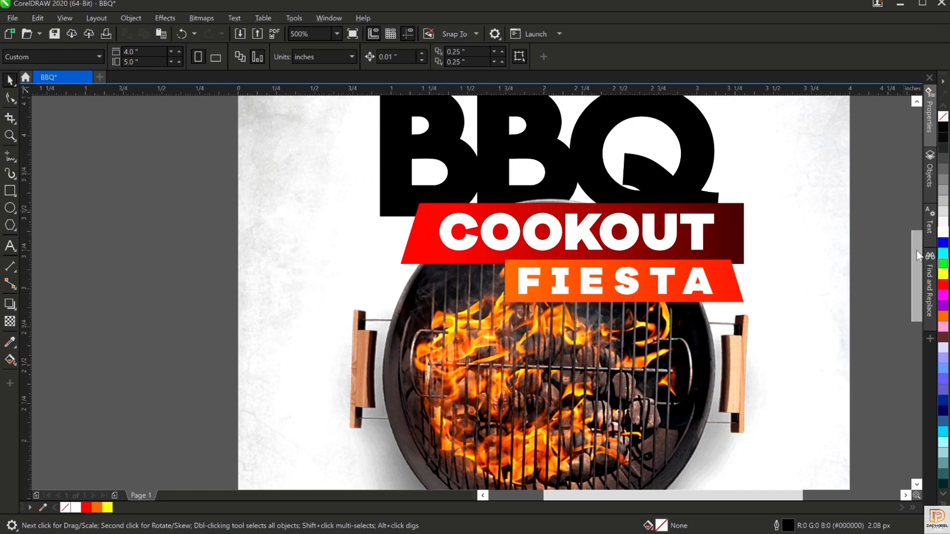
# Select the COOKOUT and FIESTA texts together with their red and orange bars.
pyautogui.moveTo(916, 250); pyautogui.dragTo(915, 263)
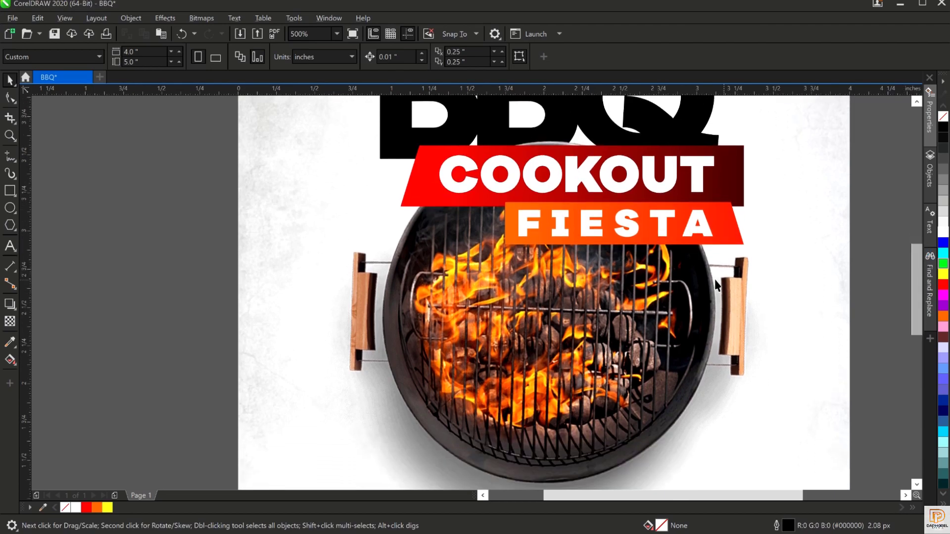
pyautogui.scroll(-3, 513, 292)
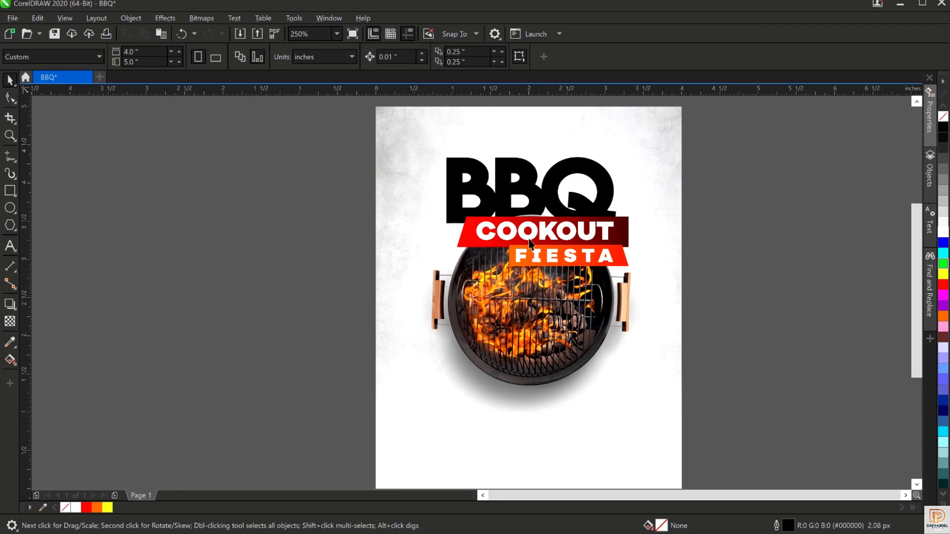
pyautogui.scroll(2, 516, 241)
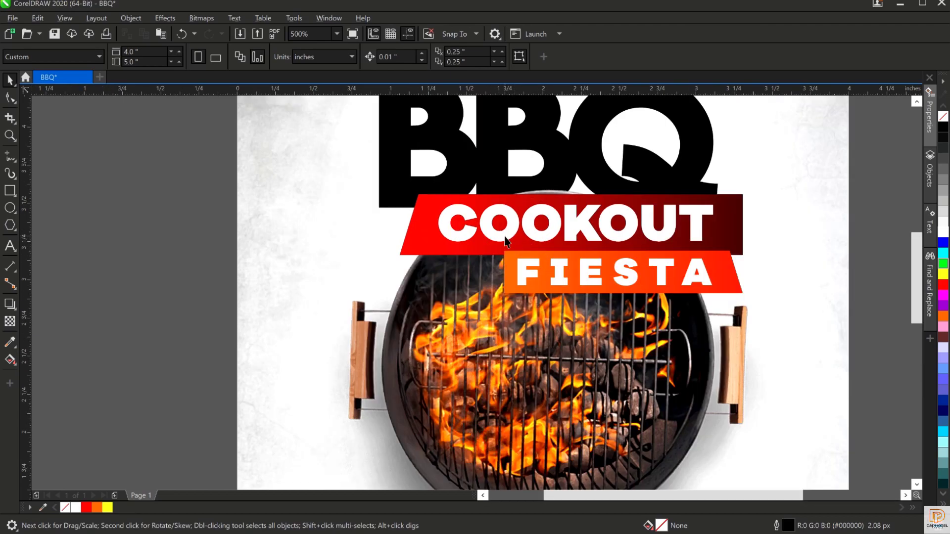
pyautogui.click(505, 242)
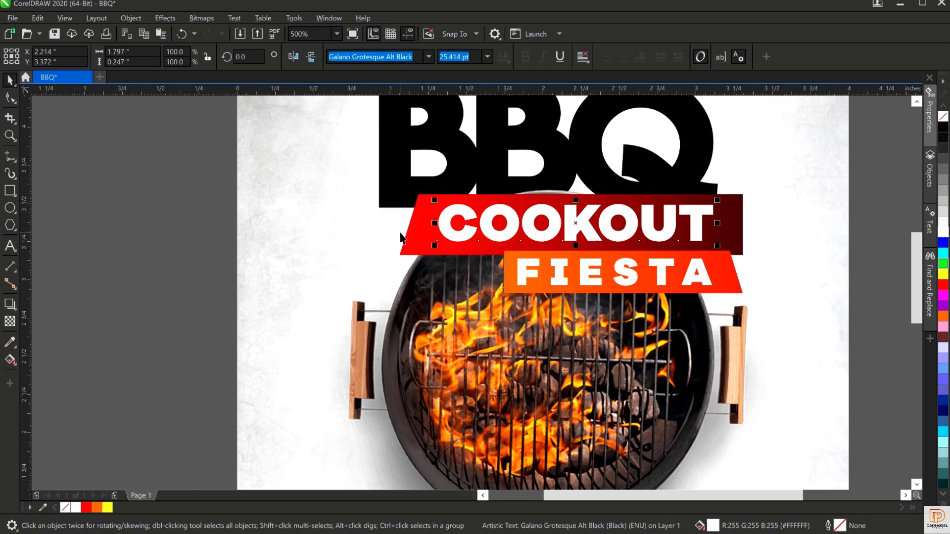
pyautogui.click(415, 233)
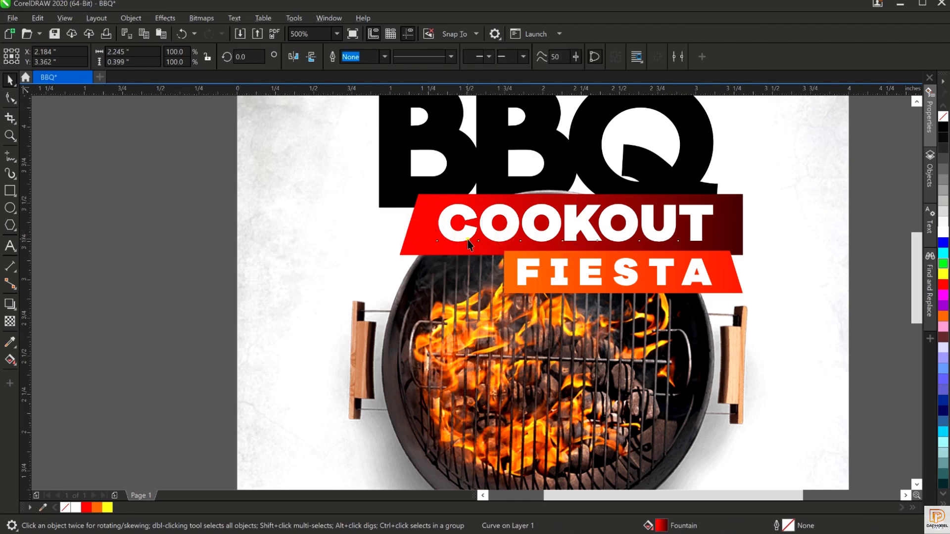
pyautogui.click(411, 244)
pyautogui.keyDown('shift'); pyautogui.click(426, 247); pyautogui.keyUp('shift')
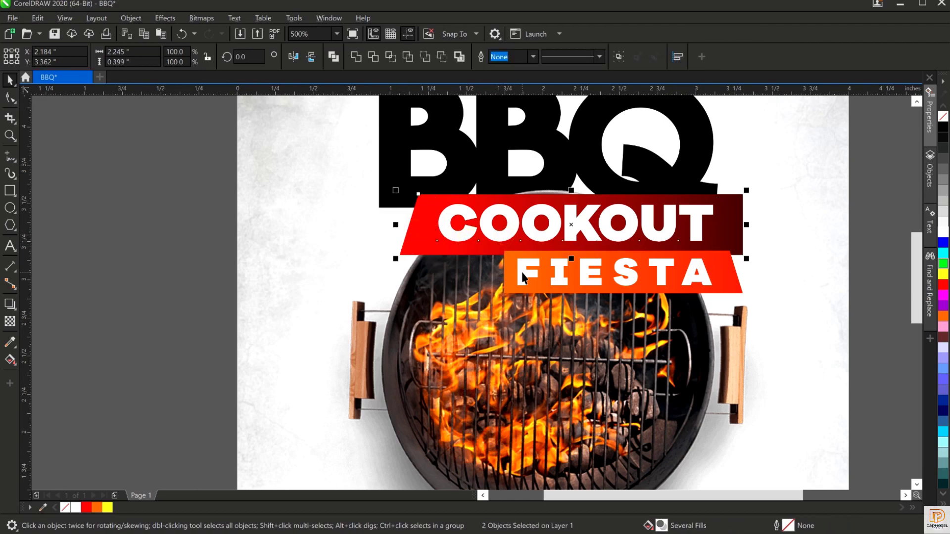
pyautogui.keyDown('shift'); pyautogui.click(507, 281); pyautogui.keyUp('shift')
pyautogui.keyDown('shift'); pyautogui.click(498, 250); pyautogui.keyUp('shift')
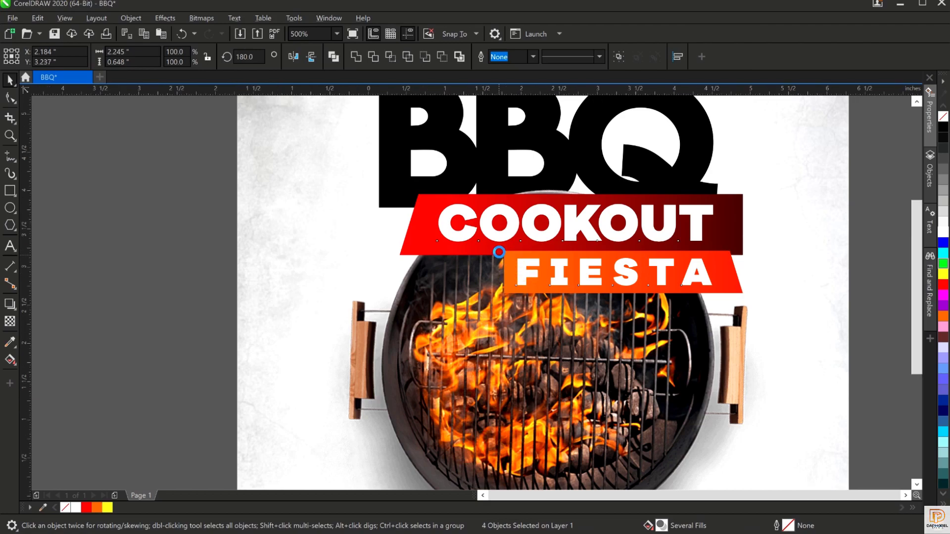
pyautogui.scroll(-1, 499, 251)
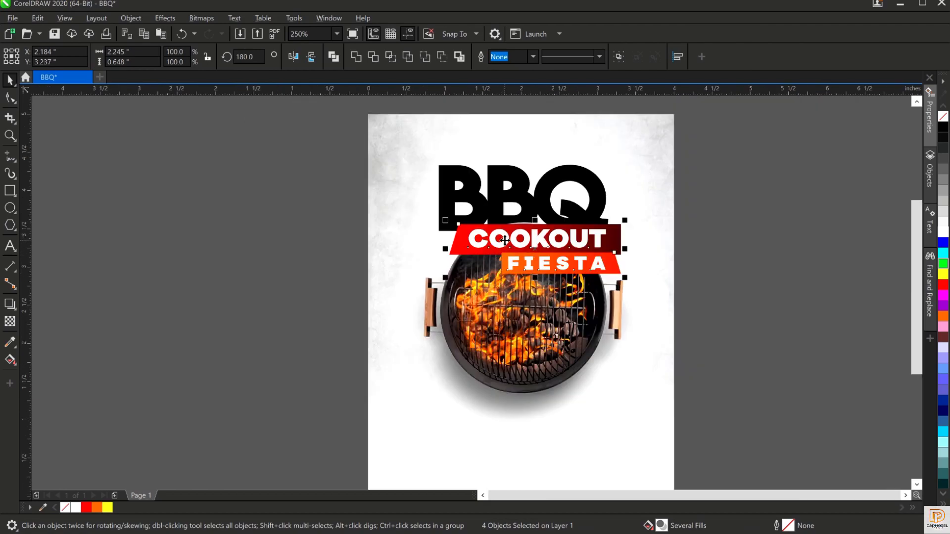
pyautogui.moveTo(508, 234); pyautogui.dragTo(670, 233)
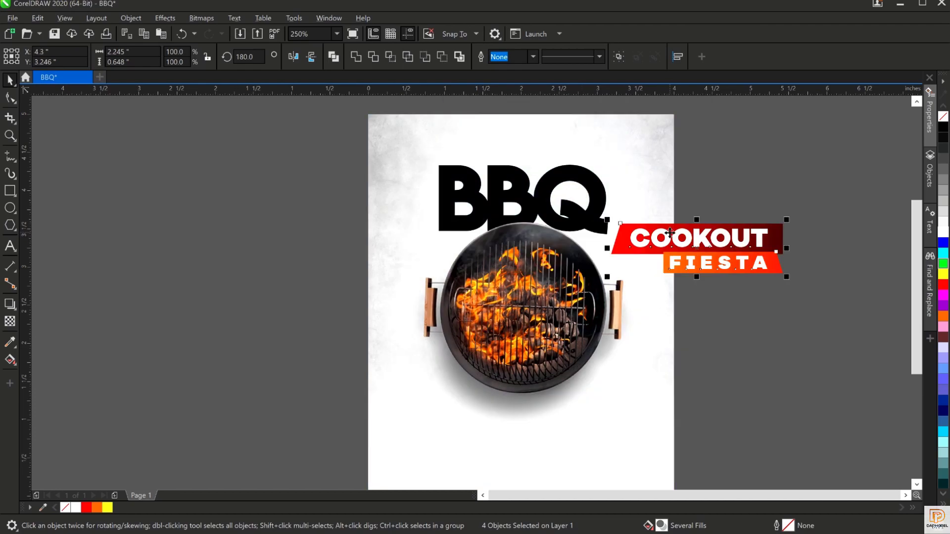
pyautogui.hotkey('ctrl', 'z')
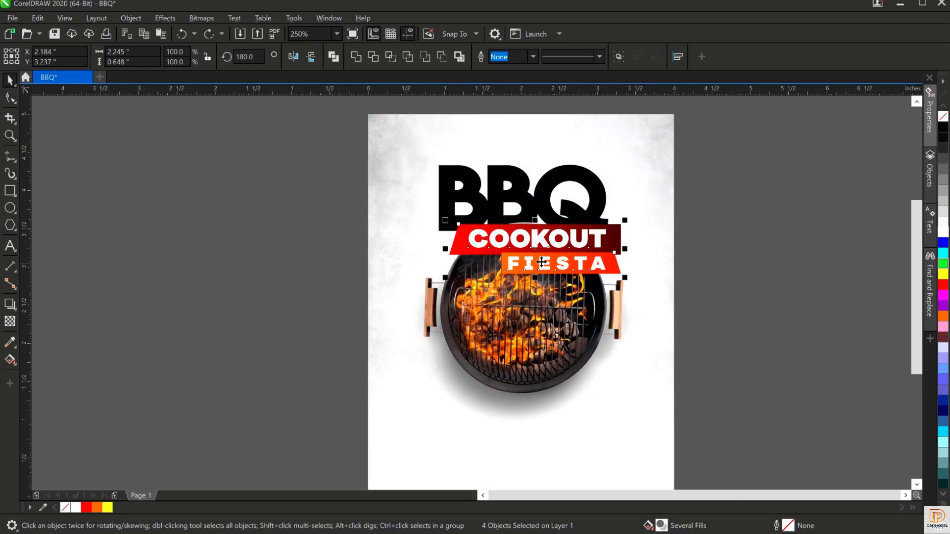
# Group the four selected banner objects, both texts and both bars, into one object.
pyautogui.scroll(2, 557, 252)
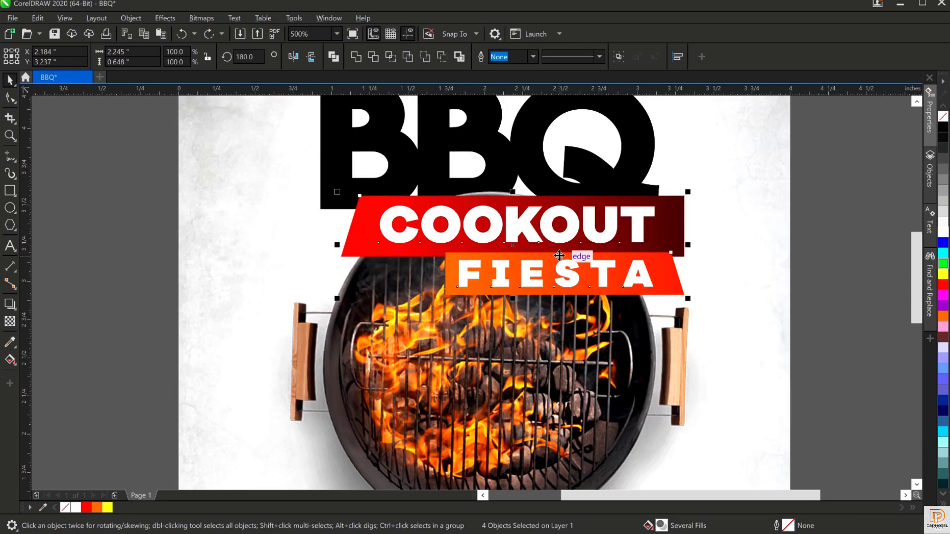
pyautogui.rightClick(560, 256)
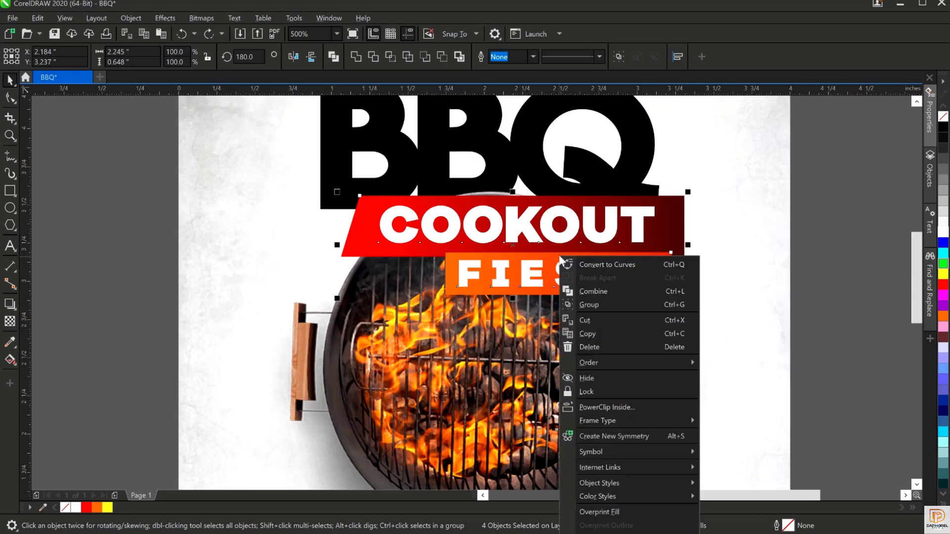
pyautogui.click(581, 305)
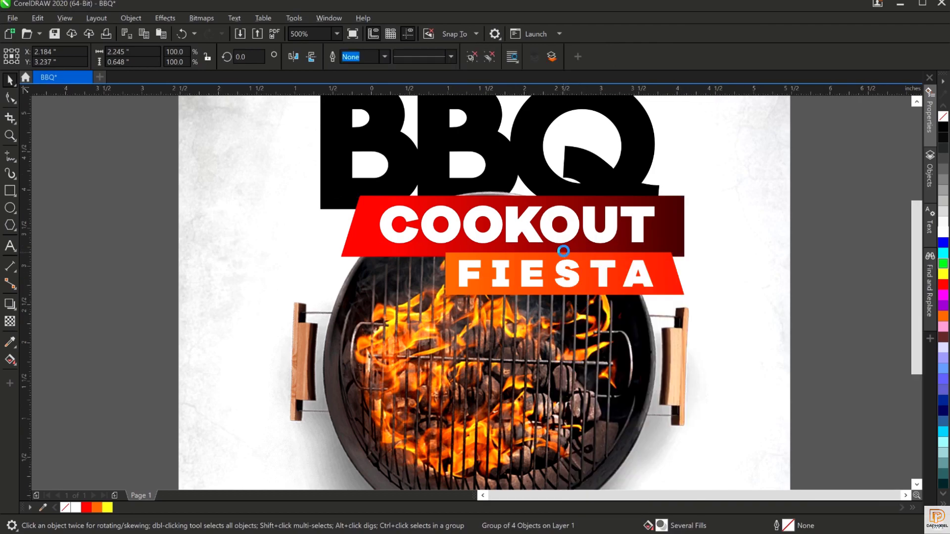
pyautogui.scroll(-2, 564, 252)
pyautogui.moveTo(564, 252); pyautogui.dragTo(738, 189)
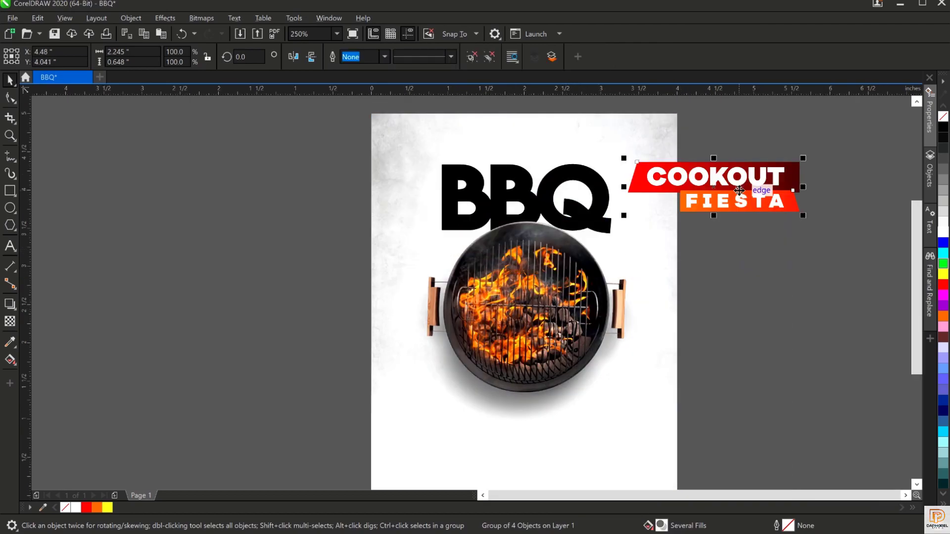
pyautogui.hotkey('ctrl', 'z')
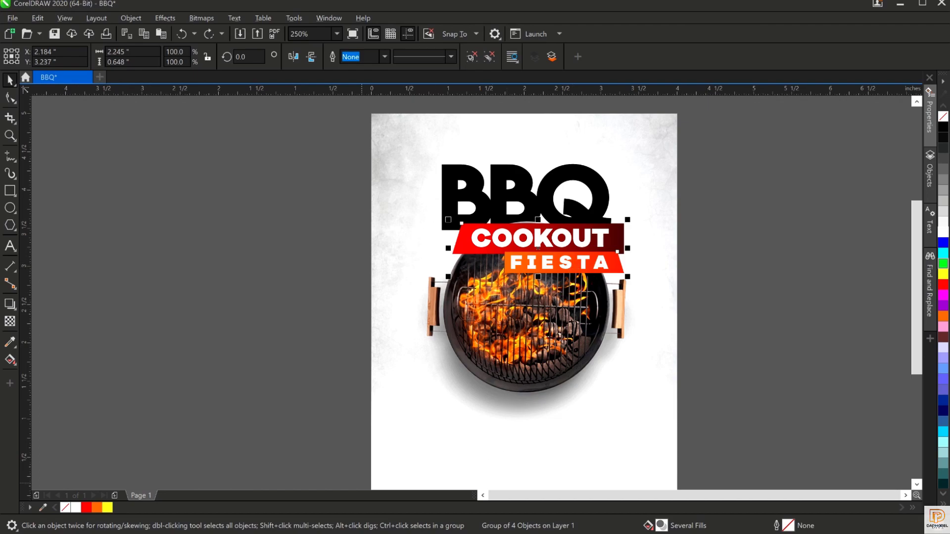
# Import the shashlik kebab image from the BBQ RESOURCE FILE folder and scale it down to about 2.97 by 2.03 inches.
pyautogui.click(337, 518)
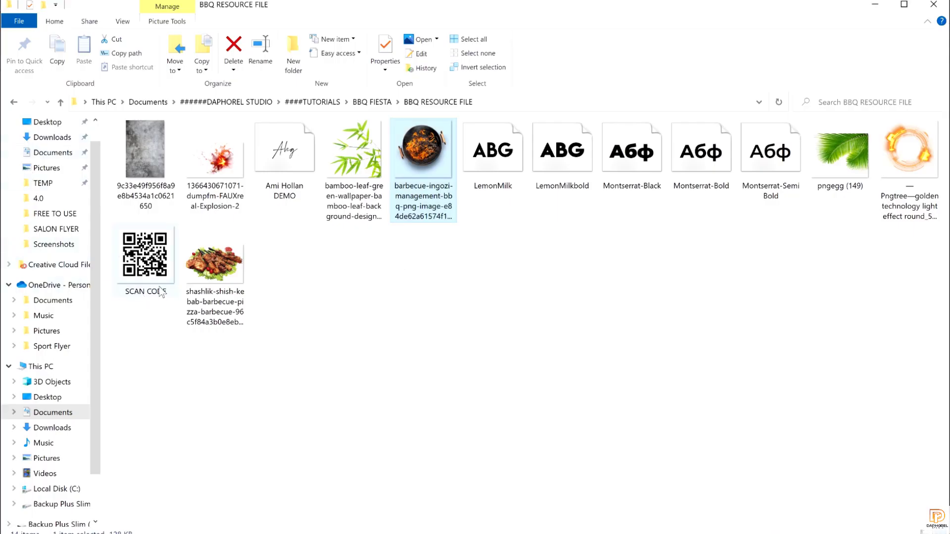
pyautogui.click(223, 263)
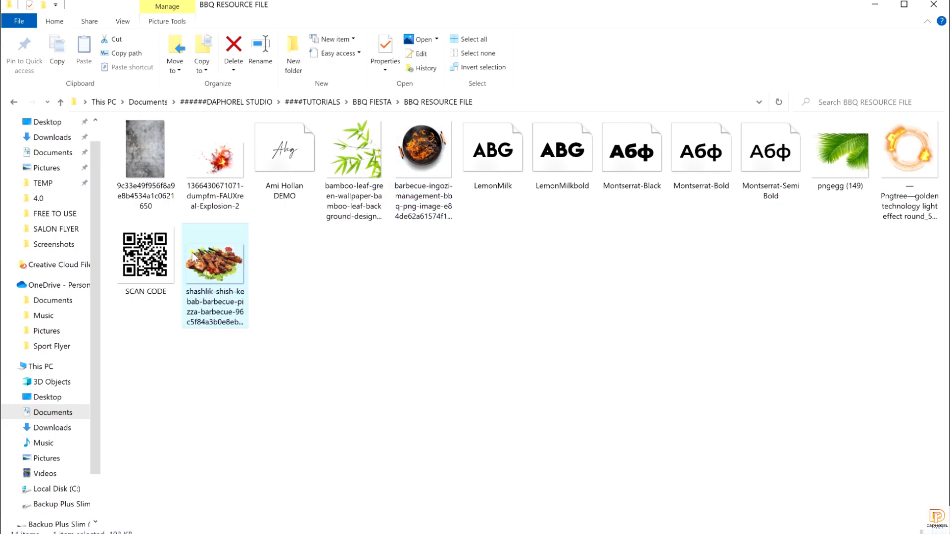
pyautogui.moveTo(198, 257); pyautogui.dragTo(314, 367)
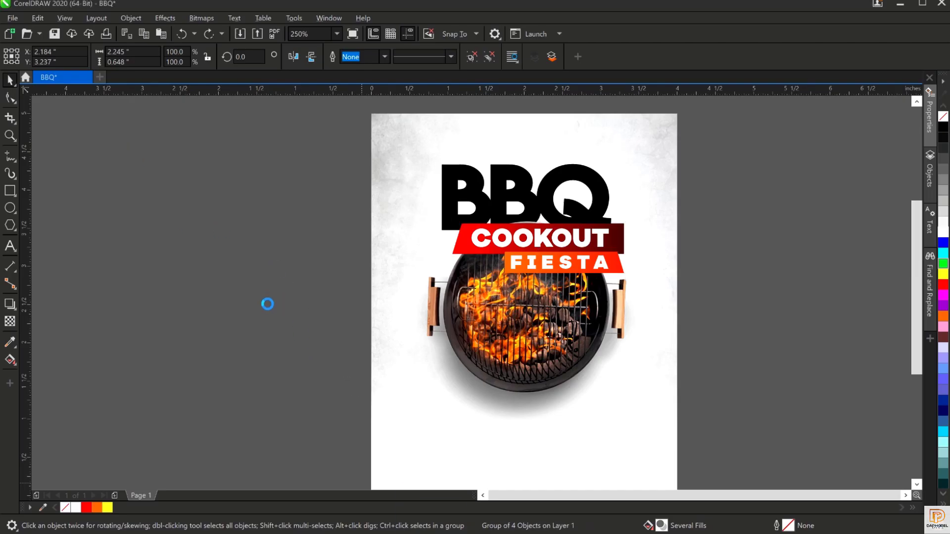
pyautogui.scroll(-2, 404, 312)
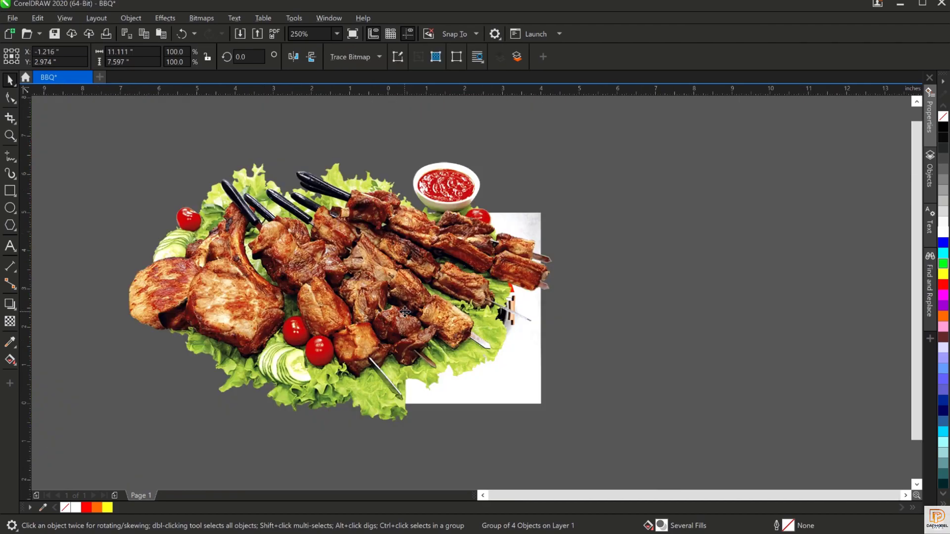
pyautogui.moveTo(557, 438); pyautogui.dragTo(399, 343)
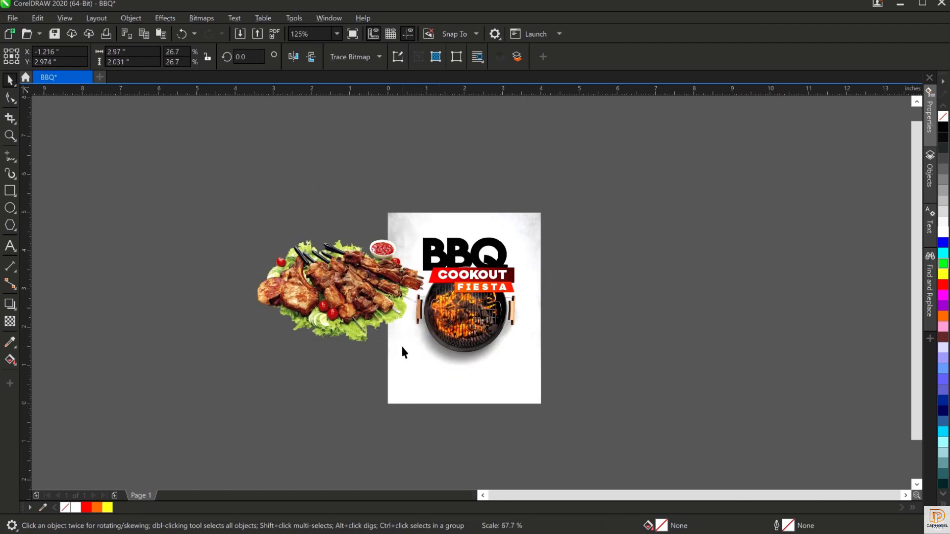
# Place the kebab platter on the grill, scaled to about 2.18 by 1.49 inches and centred at about X 2.03, Y 2.35 inches.
pyautogui.moveTo(340, 287); pyautogui.dragTo(453, 320)
pyautogui.moveTo(520, 368); pyautogui.dragTo(506, 371)
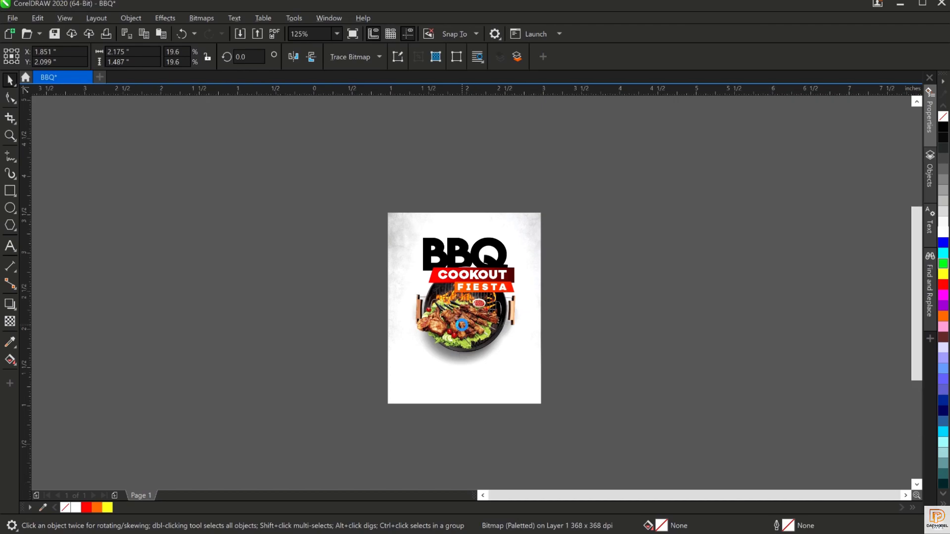
pyautogui.scroll(2, 462, 325)
pyautogui.moveTo(459, 330); pyautogui.dragTo(468, 314)
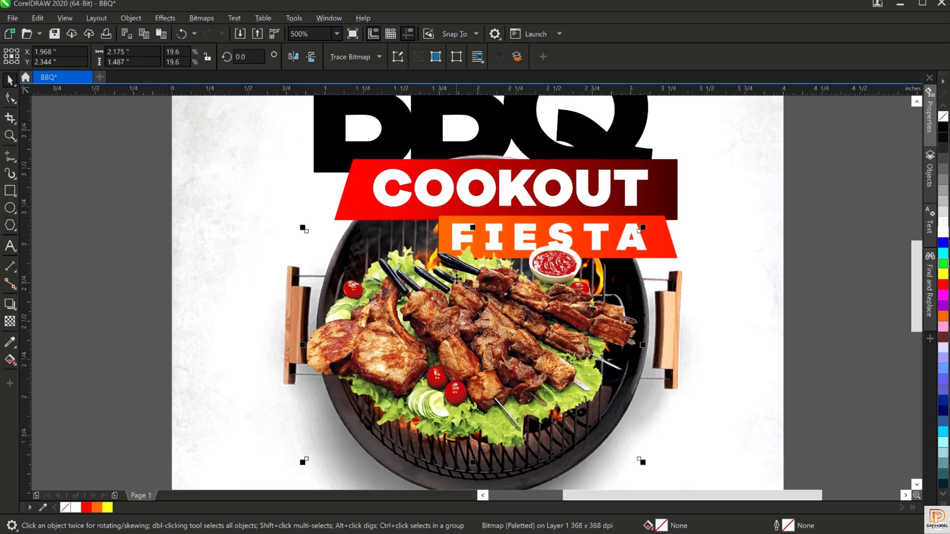
pyautogui.moveTo(457, 292); pyautogui.dragTo(460, 293)
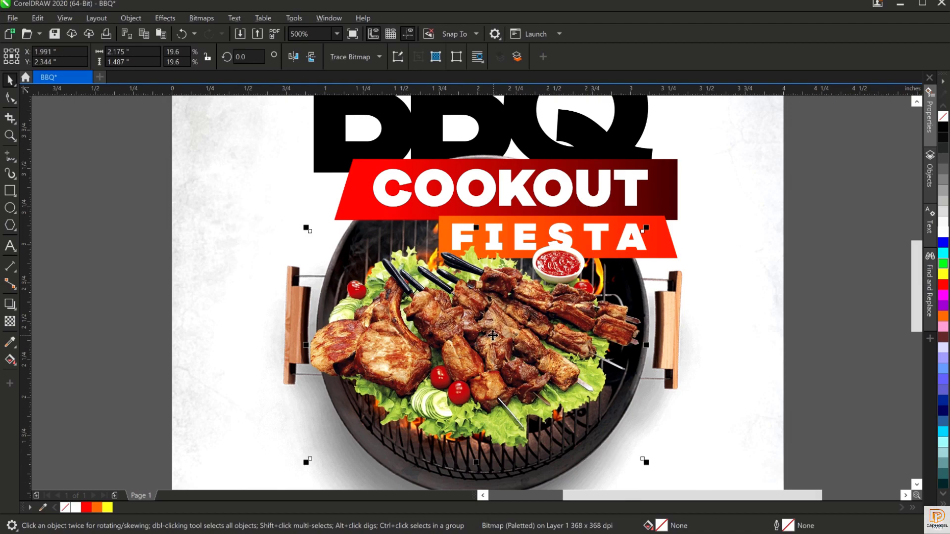
pyautogui.moveTo(473, 332); pyautogui.dragTo(483, 331)
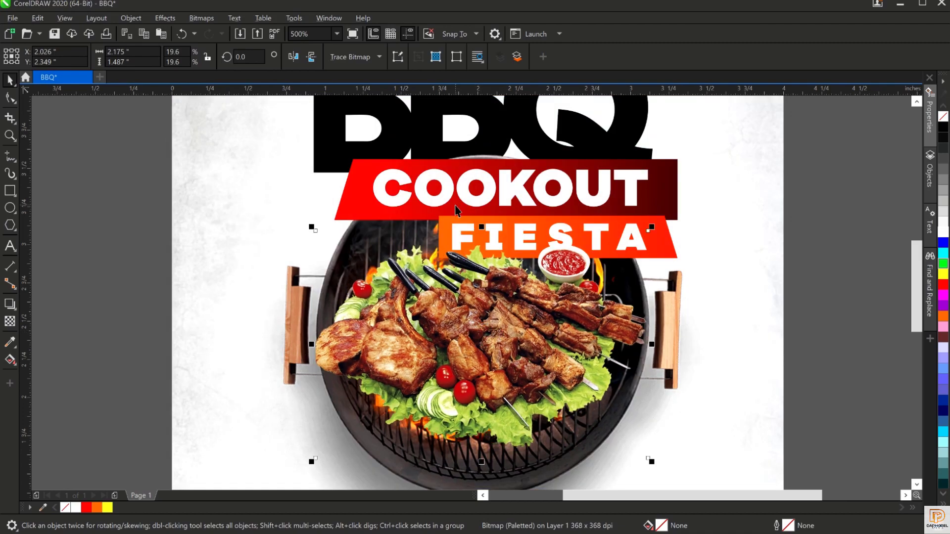
# Import the fiery FAUXreal-Explosion-2 image from the BBQ RESOURCE FILE folder into the flyer.
pyautogui.hotkey('shift', 'F4')
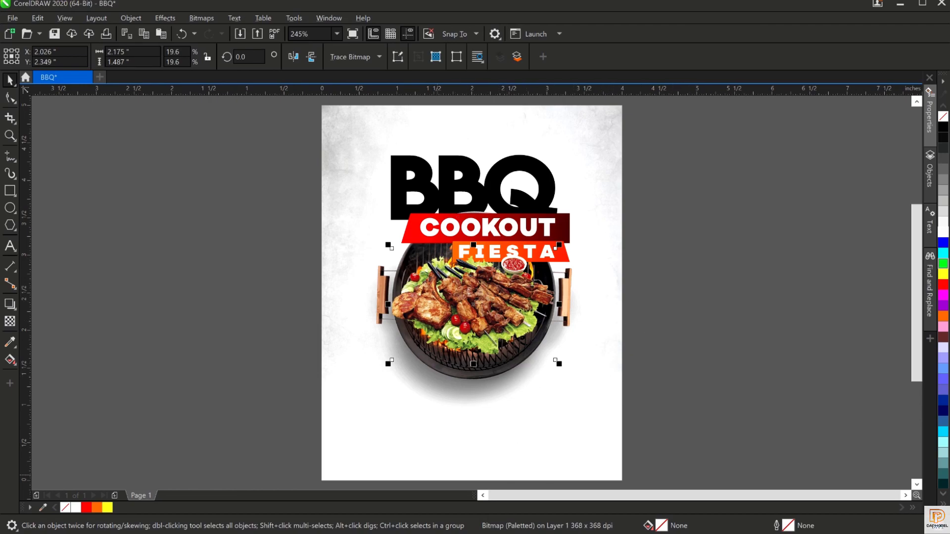
pyautogui.hotkey('alt', 'Tab')
pyautogui.click(205, 163)
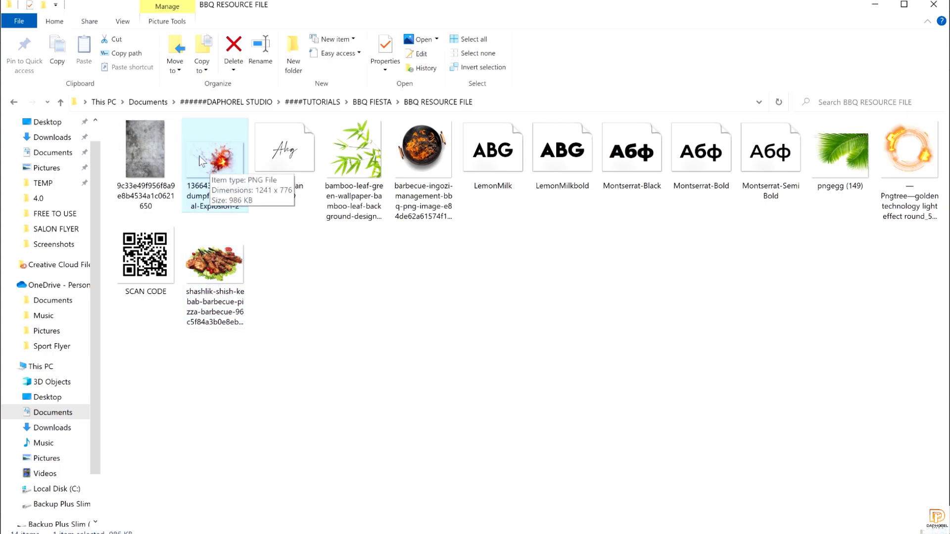
pyautogui.moveTo(211, 166); pyautogui.dragTo(234, 207)
pyautogui.hotkey('alt', 'Tab')
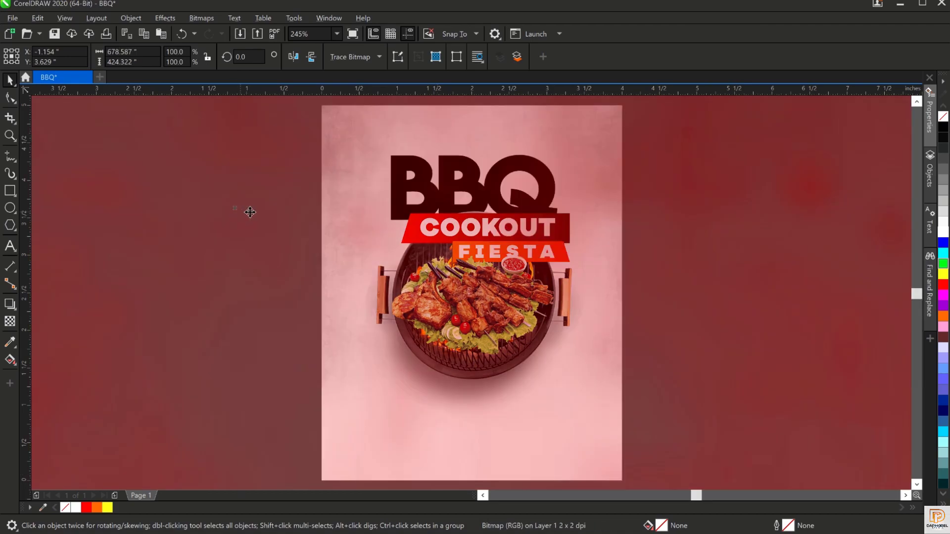
pyautogui.scroll(-1, 311, 212)
pyautogui.scroll(-2, 310, 211)
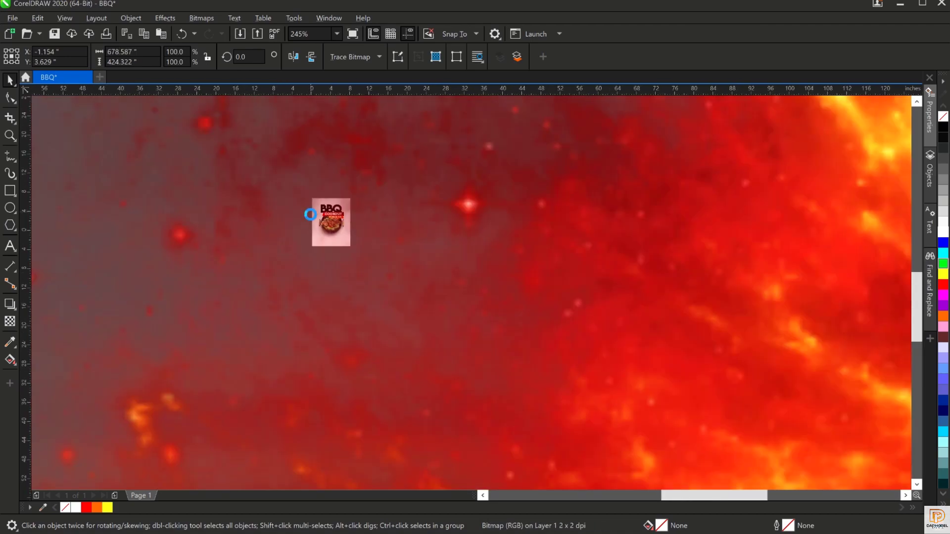
pyautogui.scroll(-7, 311, 217)
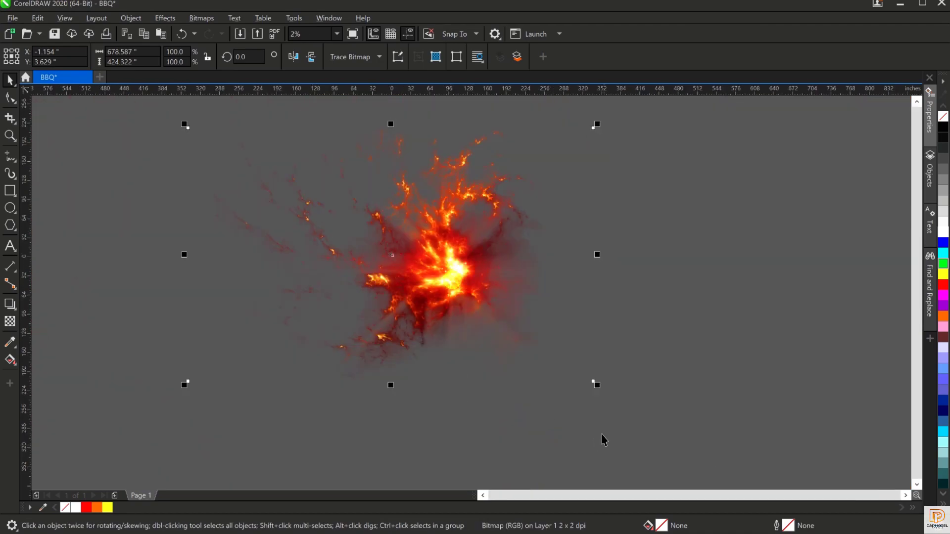
# Scale the oversized explosion image down to about 6.22 by 3.89 inches, keeping its proportions.
pyautogui.click(484, 311)
pyautogui.click(474, 277)
pyautogui.moveTo(420, 254); pyautogui.dragTo(415, 252)
pyautogui.scroll(1, 415, 252)
pyautogui.scroll(-1, 416, 253)
pyautogui.moveTo(596, 384); pyautogui.dragTo(391, 258)
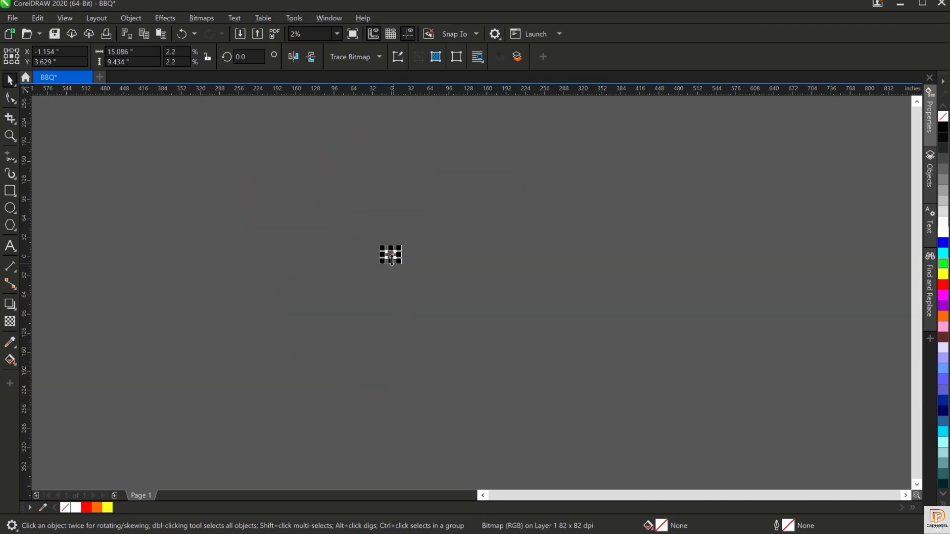
pyautogui.scroll(8, 392, 258)
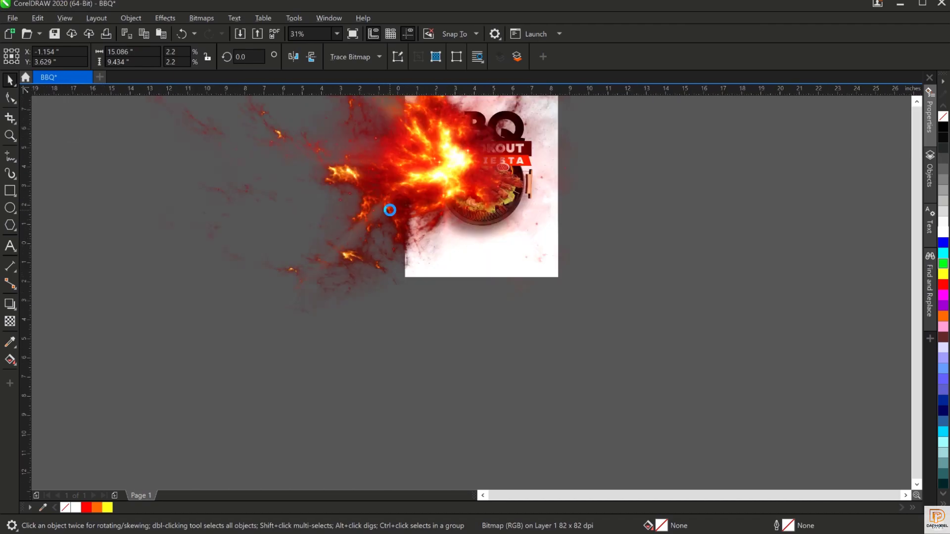
pyautogui.moveTo(523, 268); pyautogui.dragTo(440, 240)
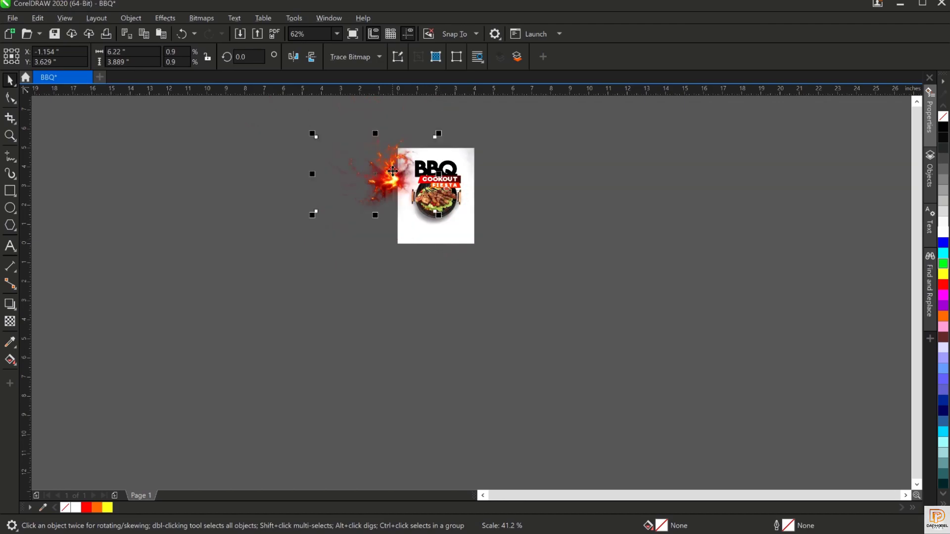
# Move the explosion over the food on the grill and shrink it to about 3.89 by 2.43 inches.
pyautogui.moveTo(390, 175); pyautogui.dragTo(440, 196)
pyautogui.scroll(1, 440, 196)
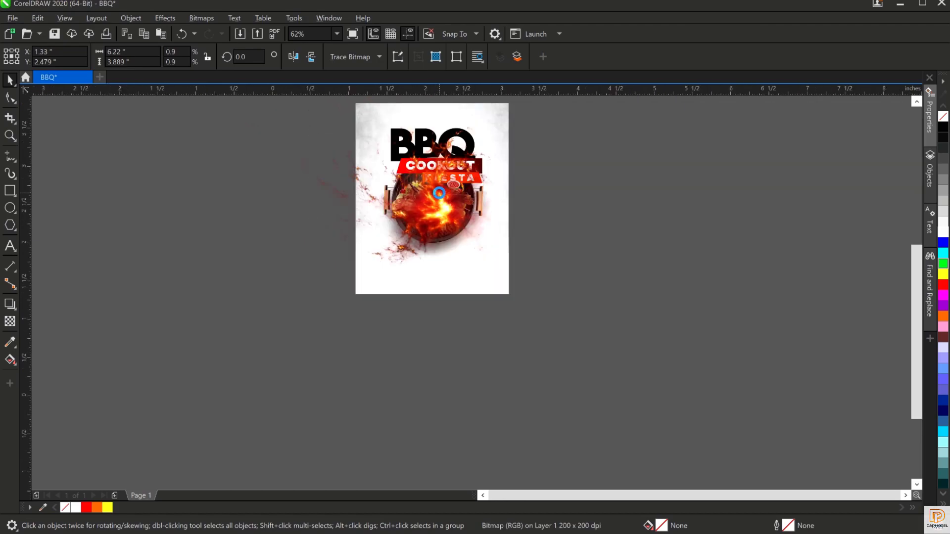
pyautogui.scroll(1, 439, 195)
pyautogui.moveTo(615, 358); pyautogui.dragTo(529, 348)
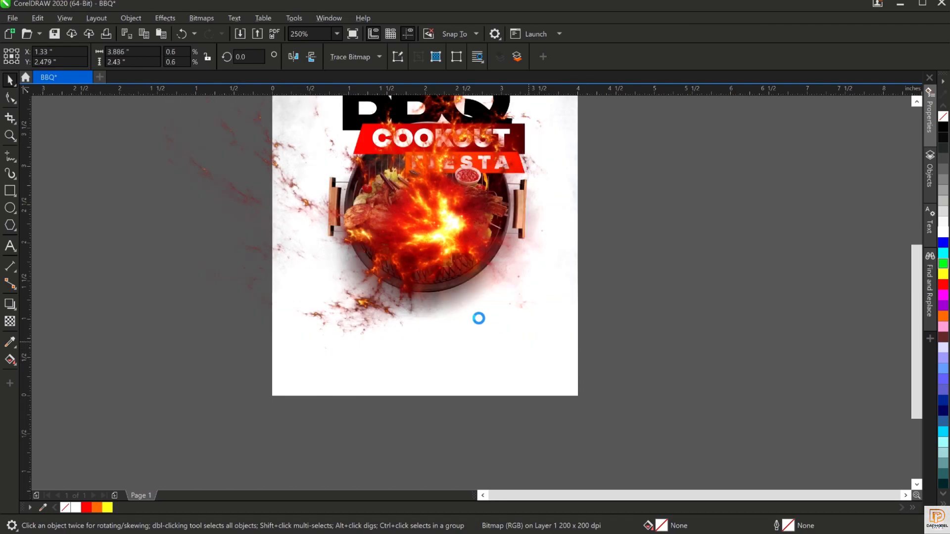
pyautogui.moveTo(427, 216); pyautogui.dragTo(446, 219)
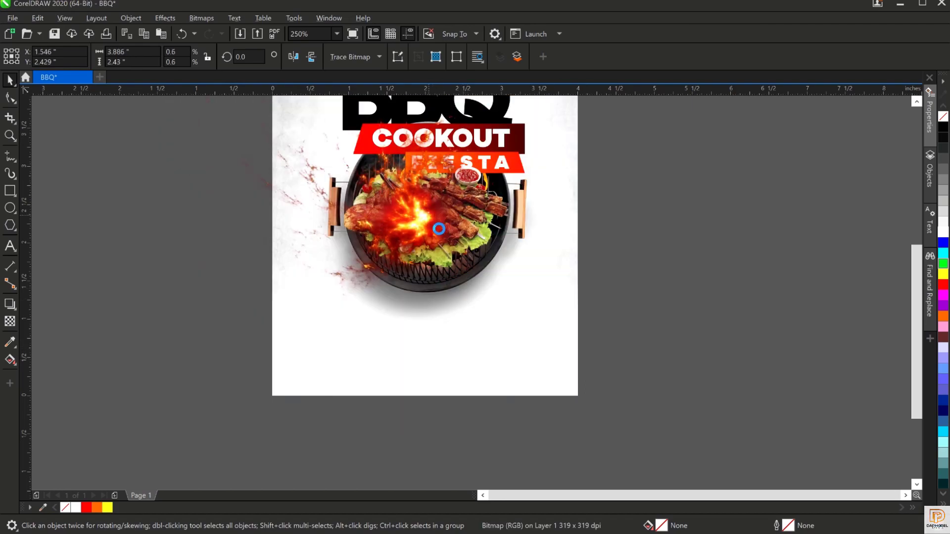
# Move the explosion lower over the food, centred at about X 1.59, Y 2.26 inches.
pyautogui.click(441, 229)
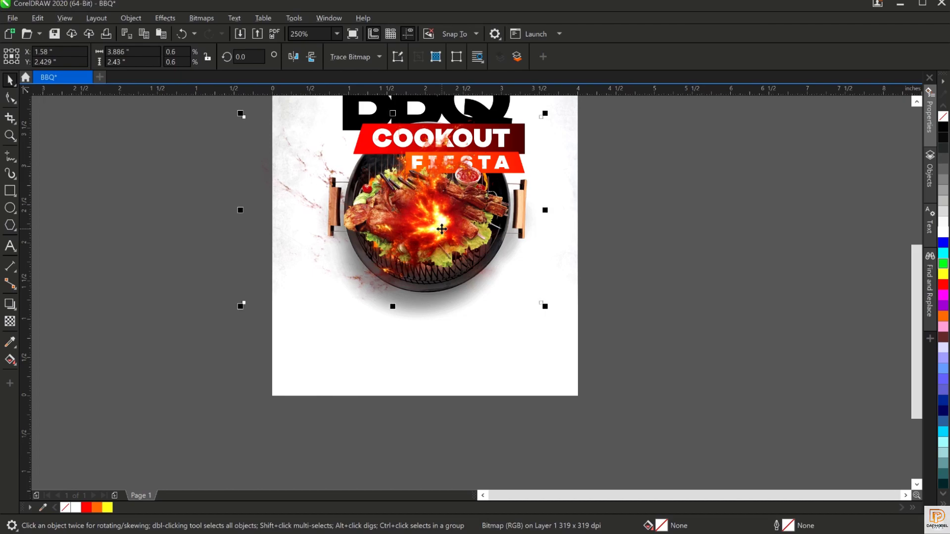
pyautogui.moveTo(436, 230); pyautogui.dragTo(437, 242)
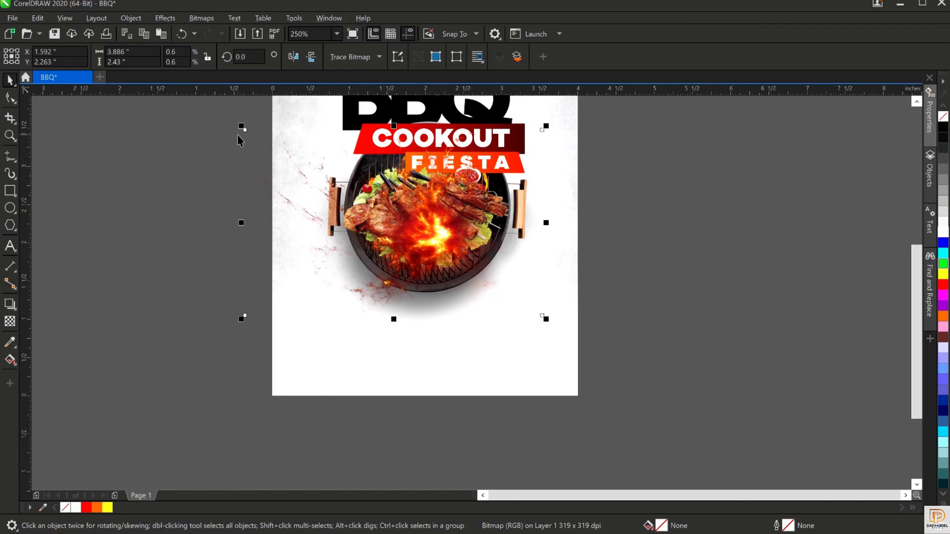
pyautogui.hotkey('shift', 'F4')
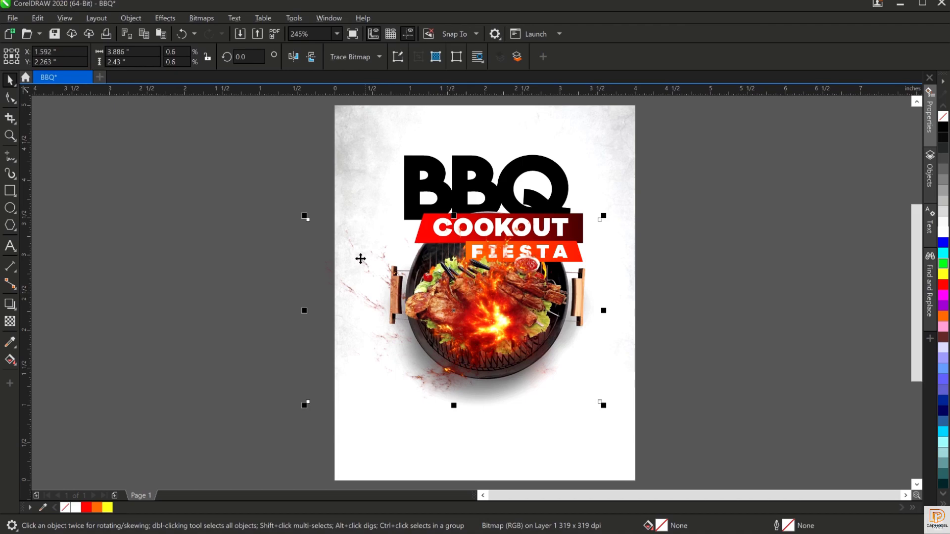
# Crop the explosion's left side inward by moving its edge nodes, narrowing the image to about 3.08 inches wide.
pyautogui.click(10, 99)
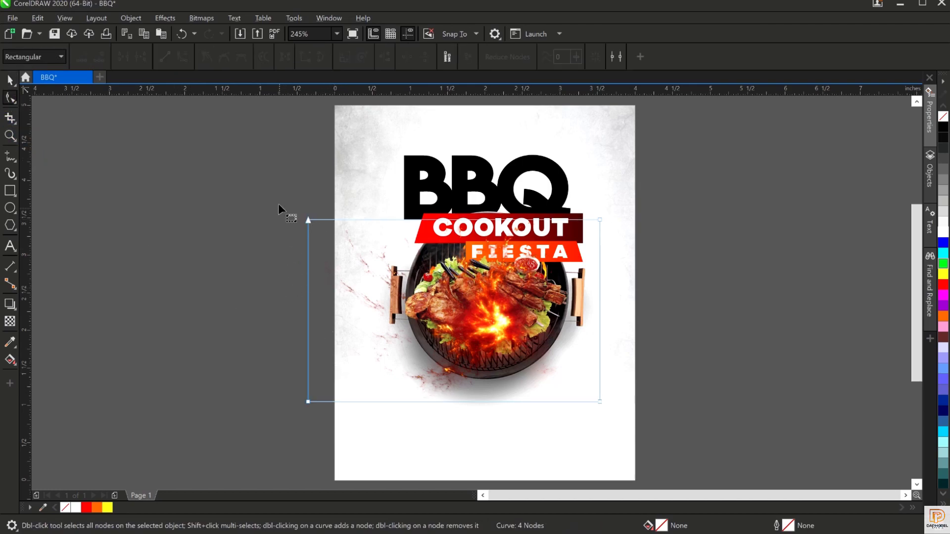
pyautogui.moveTo(340, 308); pyautogui.dragTo(368, 402)
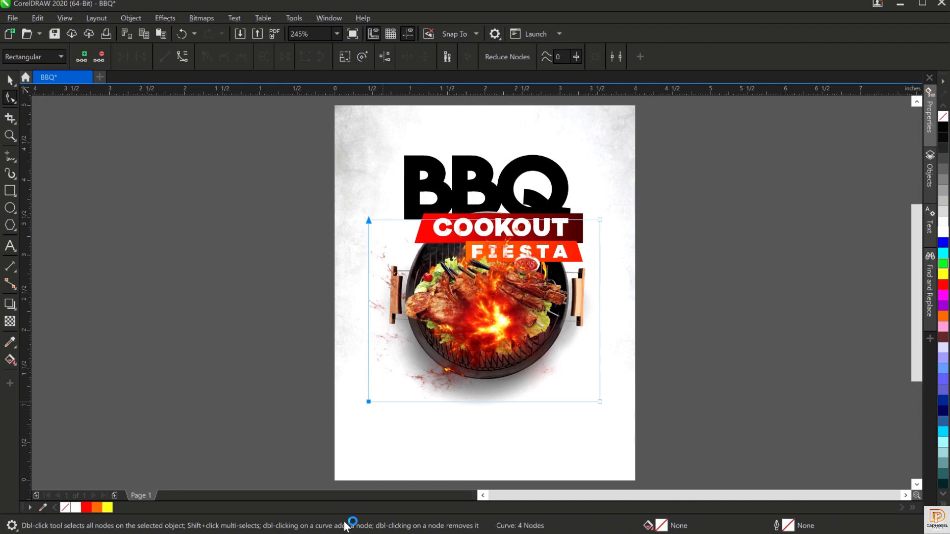
pyautogui.press('space')
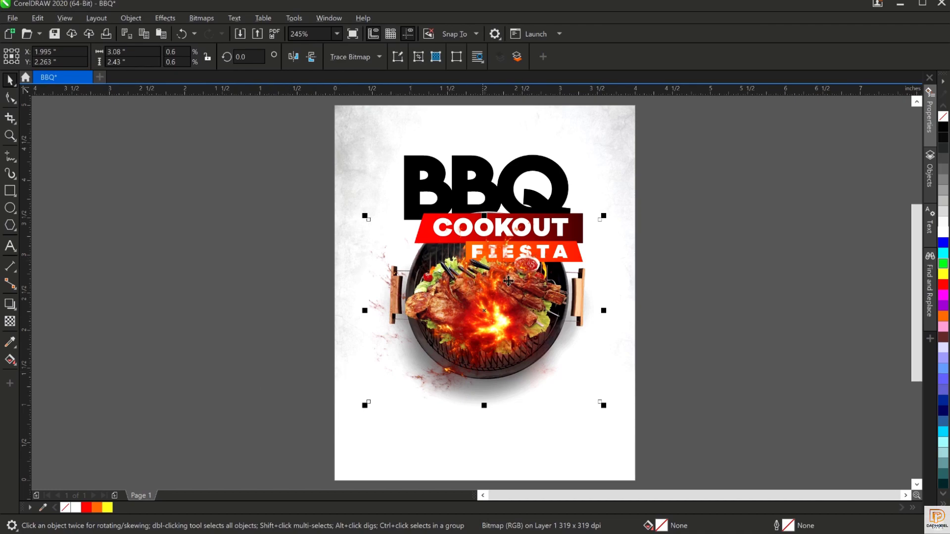
pyautogui.click(673, 174)
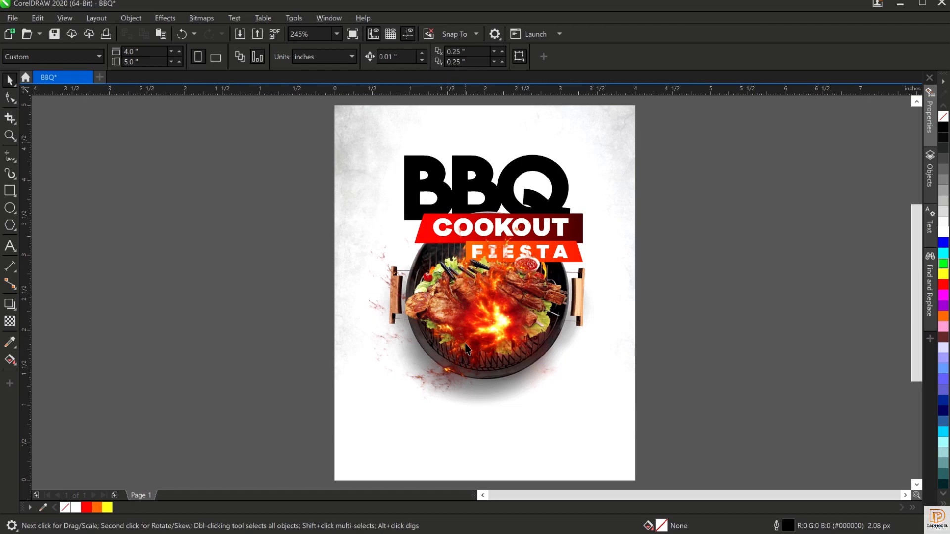
# Set the explosion's transparency merge mode to Screen and shift it to about X 2.07, Y 2.13 inches.
pyautogui.click(488, 329)
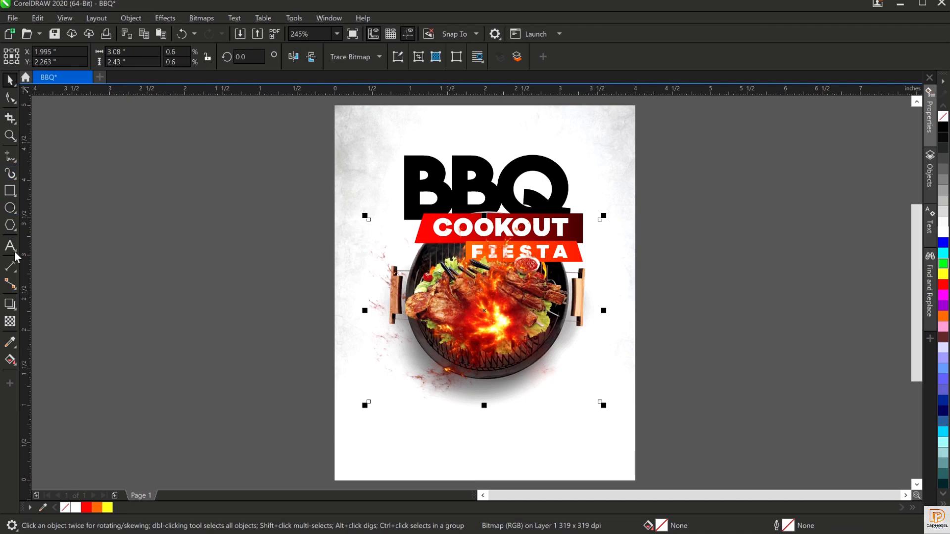
pyautogui.click(11, 322)
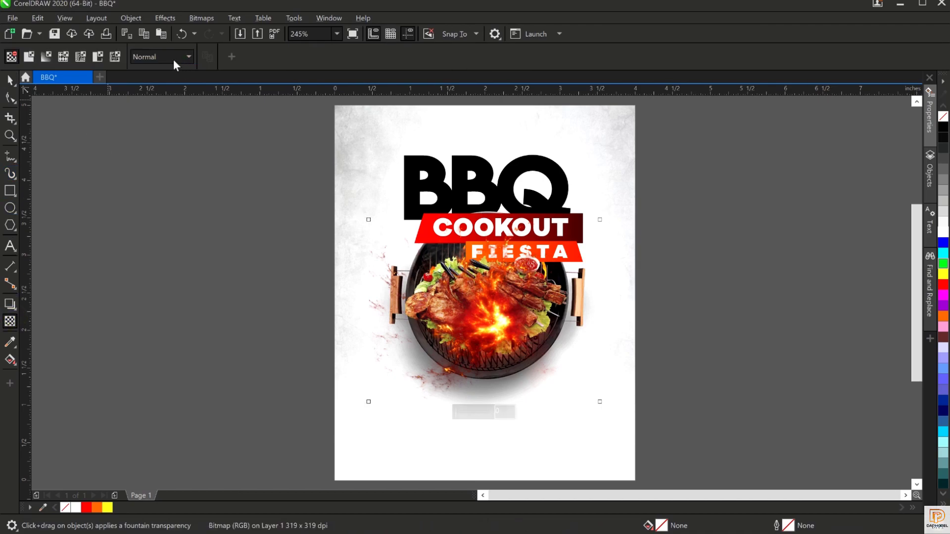
pyautogui.click(172, 58)
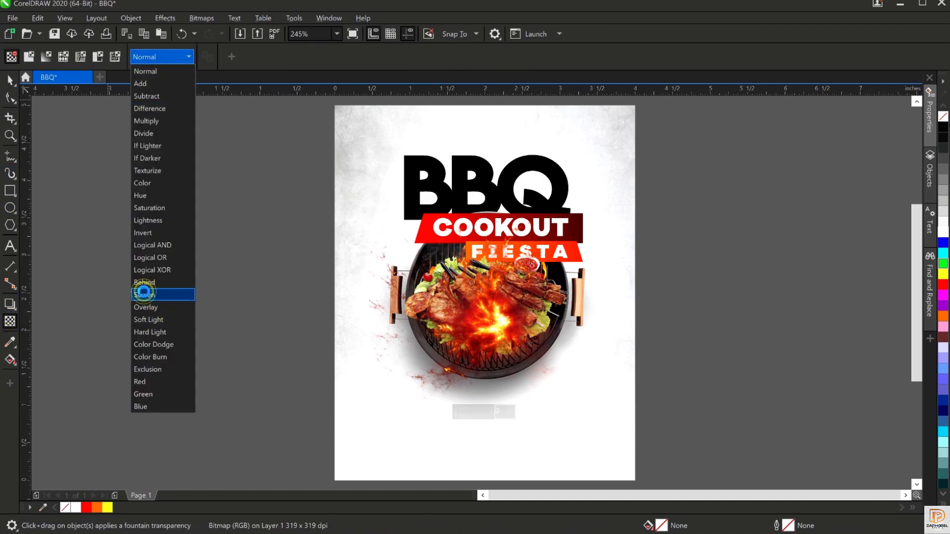
pyautogui.click(143, 295)
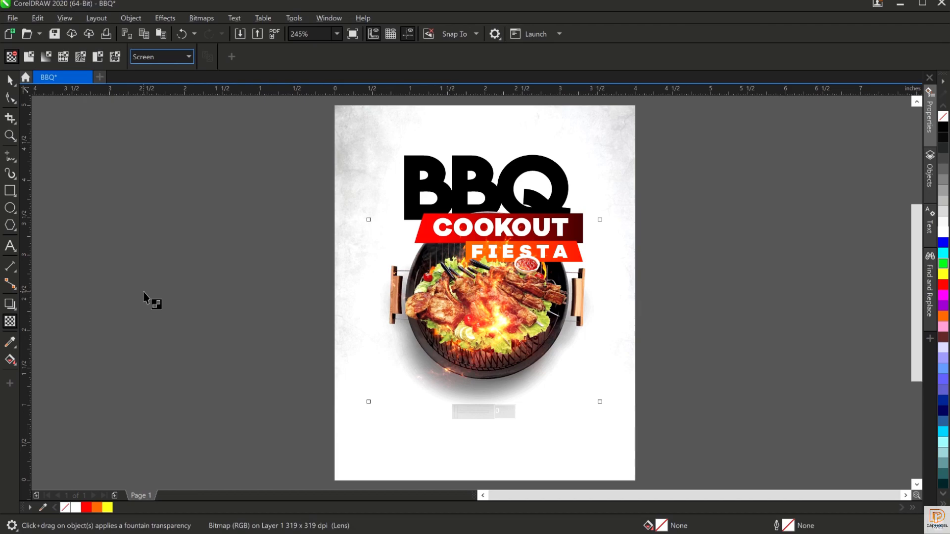
pyautogui.click(10, 81)
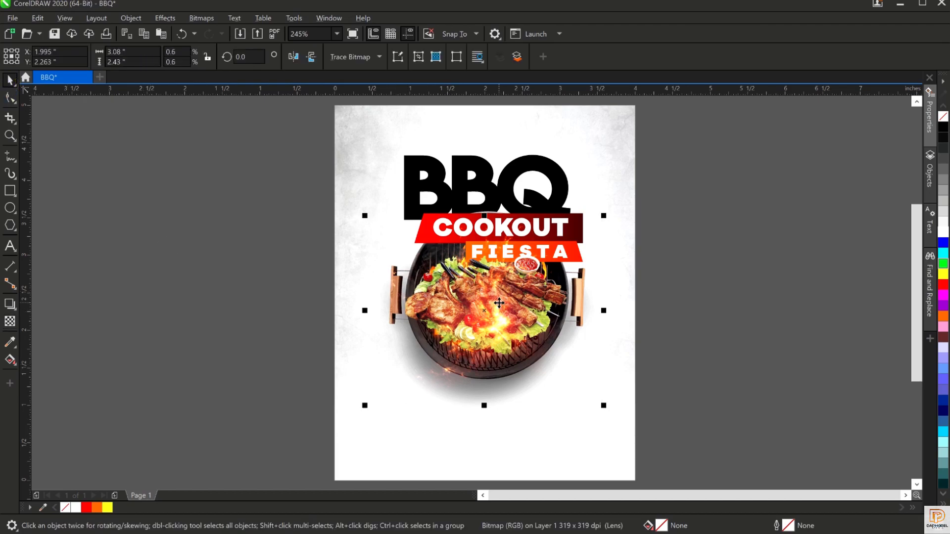
pyautogui.moveTo(497, 309); pyautogui.dragTo(500, 320)
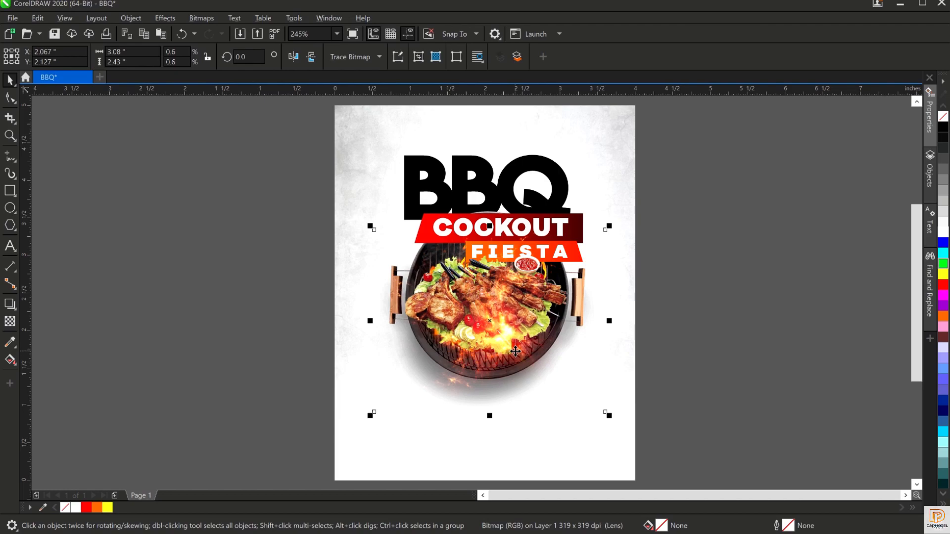
# Duplicate the explosion at about 1.56 by 1.23 inches and place the copy over the meat at about X 1.36, Y 2.61 inches.
pyautogui.moveTo(515, 350); pyautogui.dragTo(497, 334)
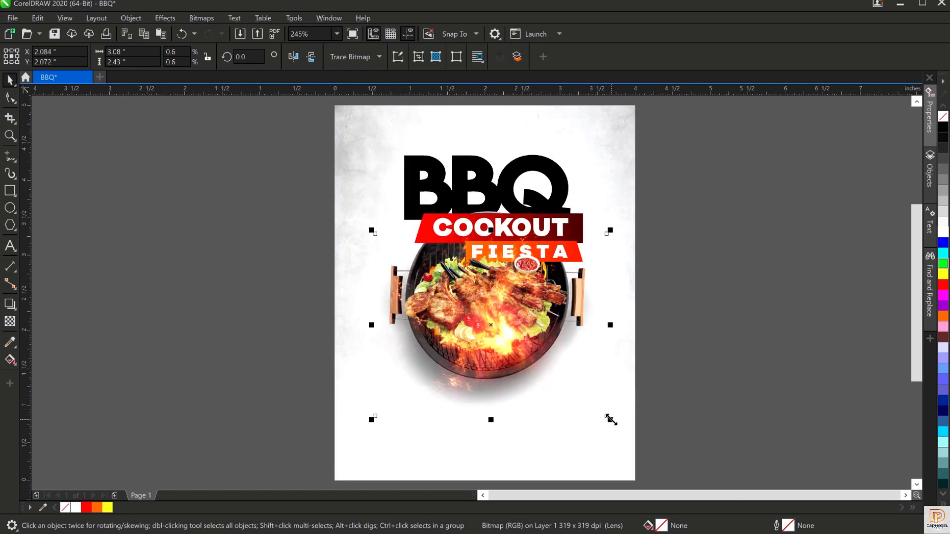
pyautogui.moveTo(611, 419); pyautogui.dragTo(501, 363)
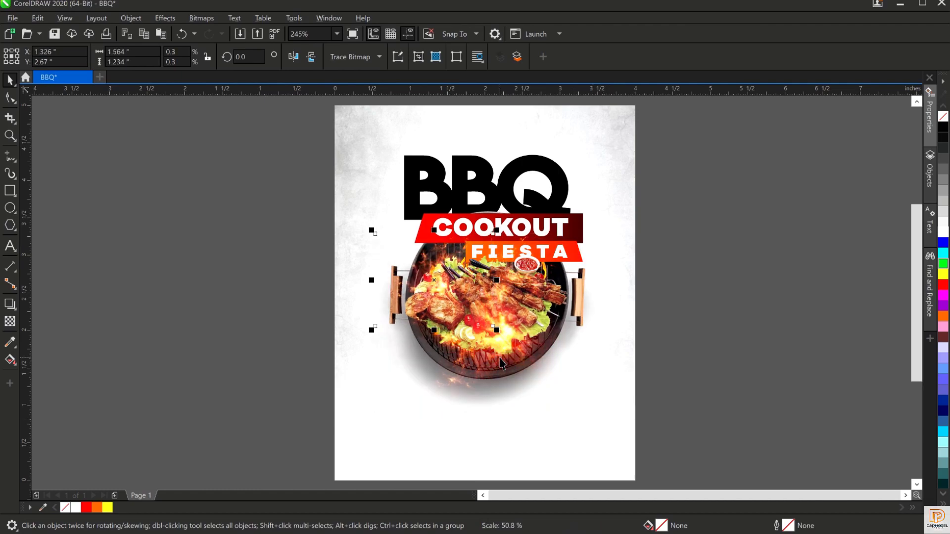
pyautogui.moveTo(442, 281)
pyautogui.mouseDown()
pyautogui.moveTo(412, 282)
pyautogui.moveTo(444, 286)
pyautogui.mouseUp()
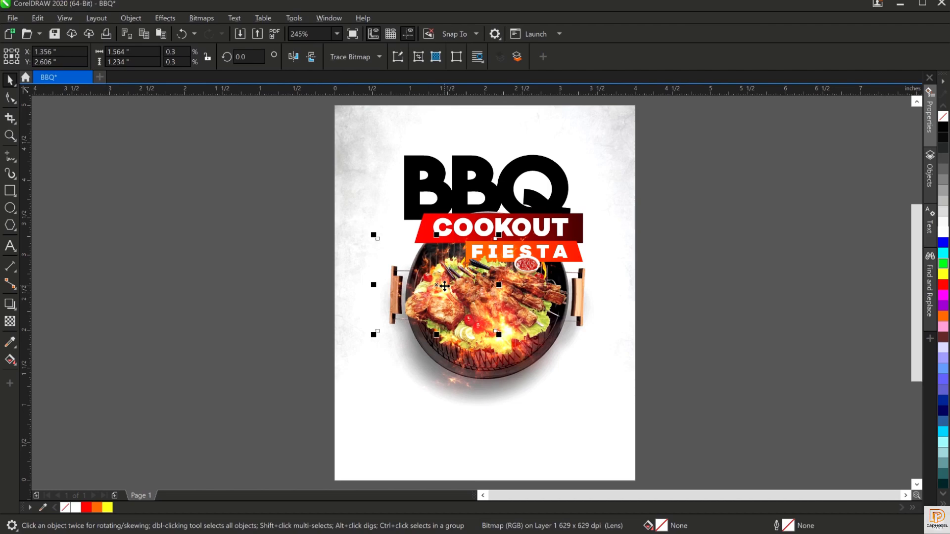
pyautogui.click(702, 325)
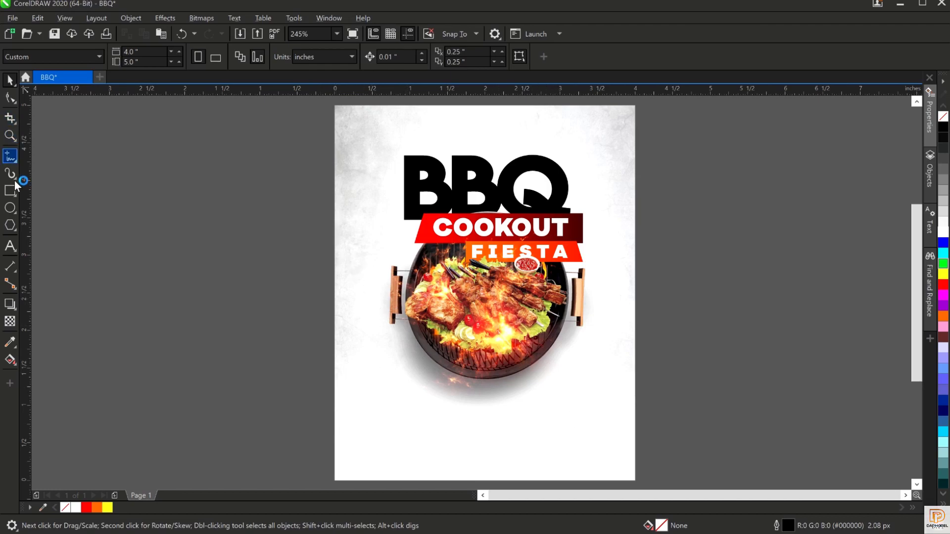
# Draw a circle about 0.74 inches across over the grill's lower right rim, filled orange without an outline.
pyautogui.click(10, 208)
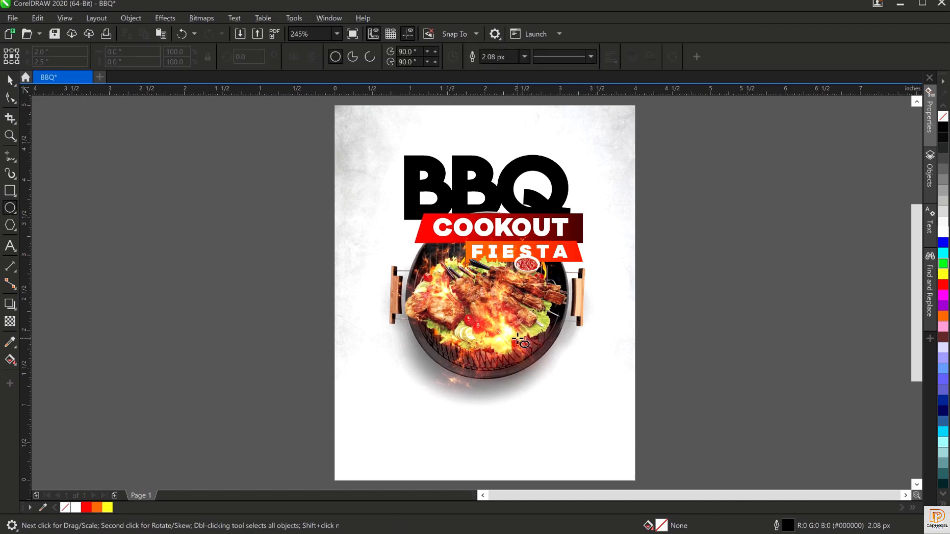
pyautogui.moveTo(507, 322); pyautogui.dragTo(563, 376)
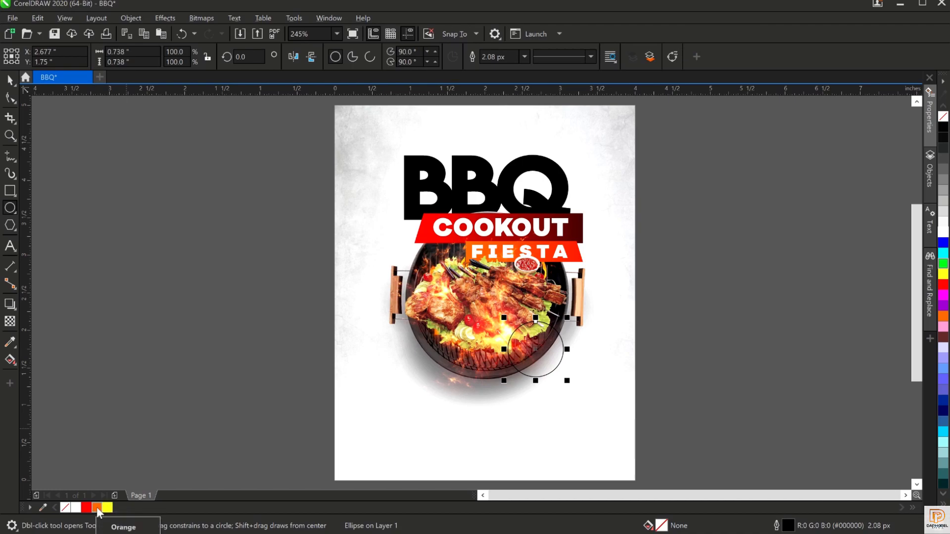
pyautogui.click(97, 508)
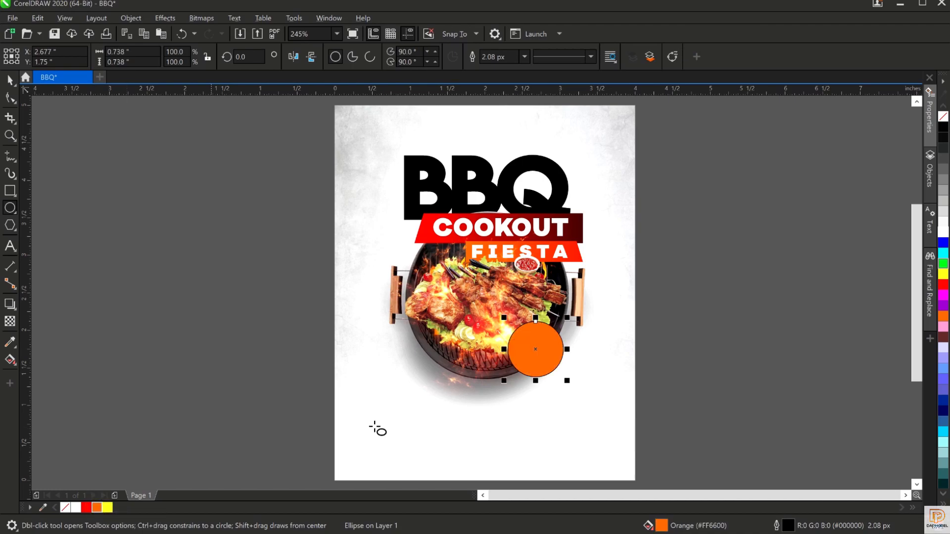
pyautogui.rightClick(943, 117)
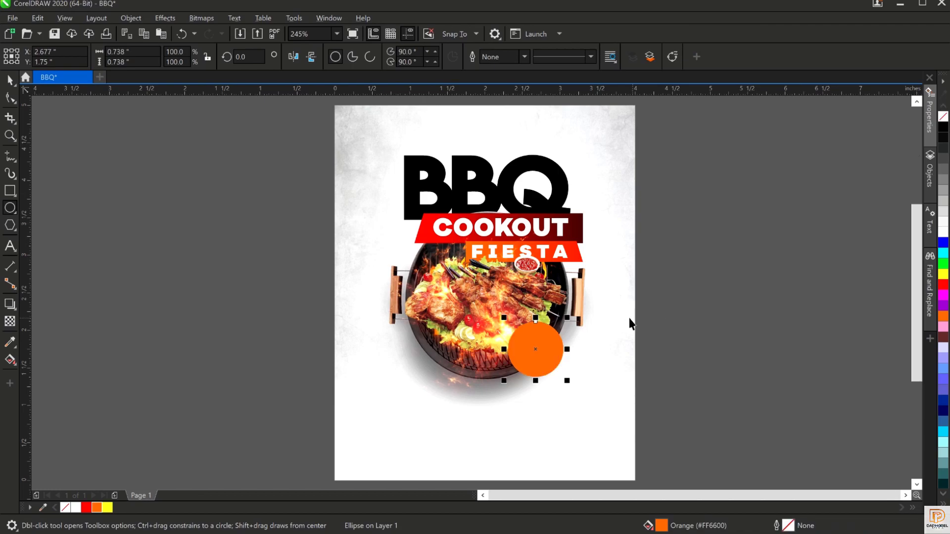
# Make a concentric copy of the orange circle, scaled down to about 0.59 inches across.
pyautogui.press('space')
pyautogui.click(528, 338)
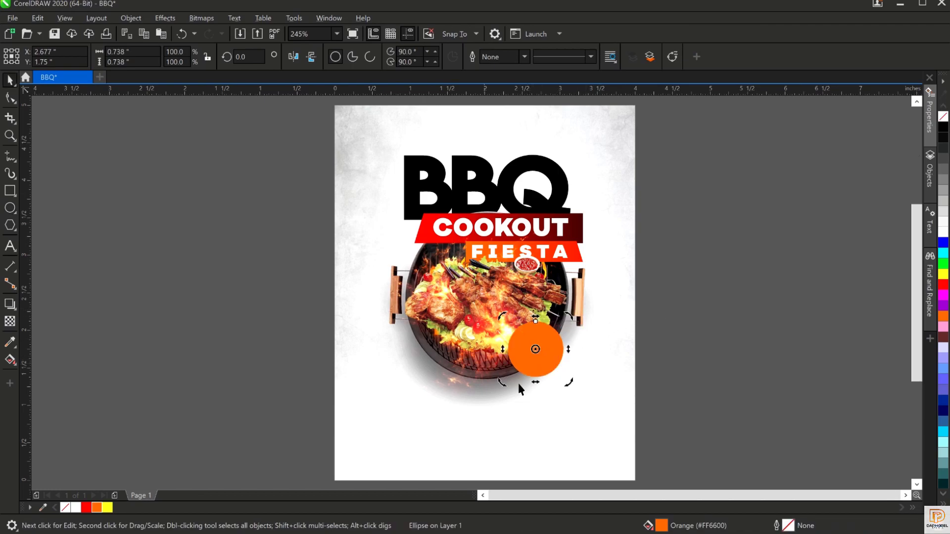
pyautogui.click(535, 350)
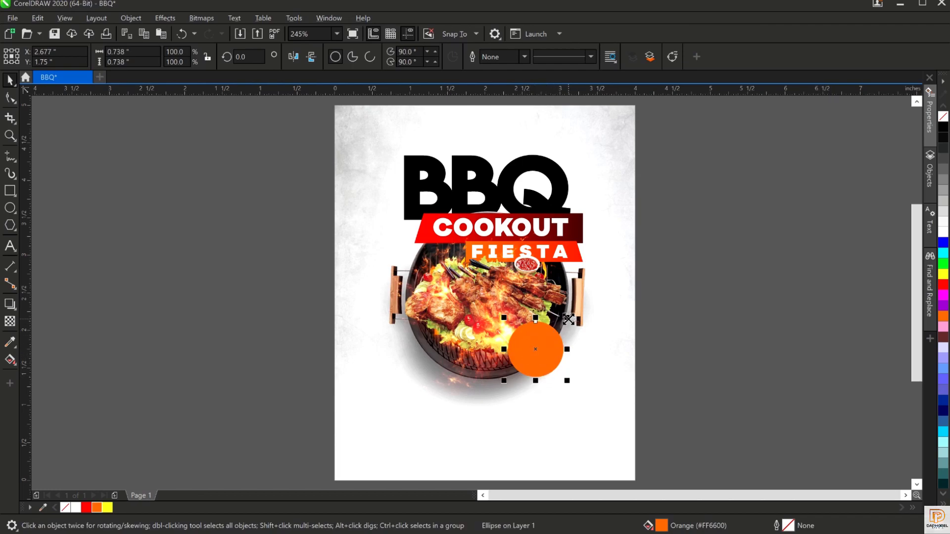
pyautogui.moveTo(568, 319); pyautogui.dragTo(554, 331)
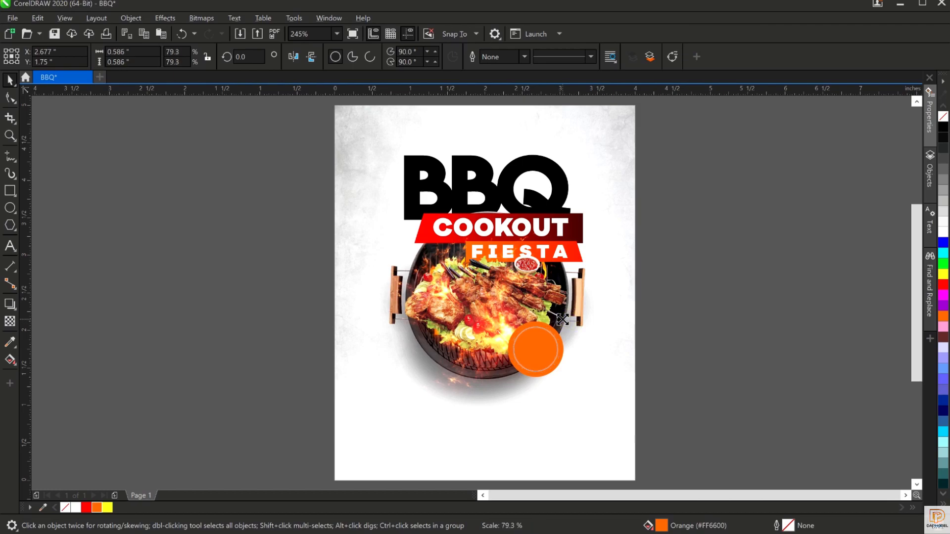
pyautogui.click(539, 352)
pyautogui.click(539, 345)
pyautogui.moveTo(535, 343); pyautogui.dragTo(654, 333)
pyautogui.hotkey('ctrl', 'z')
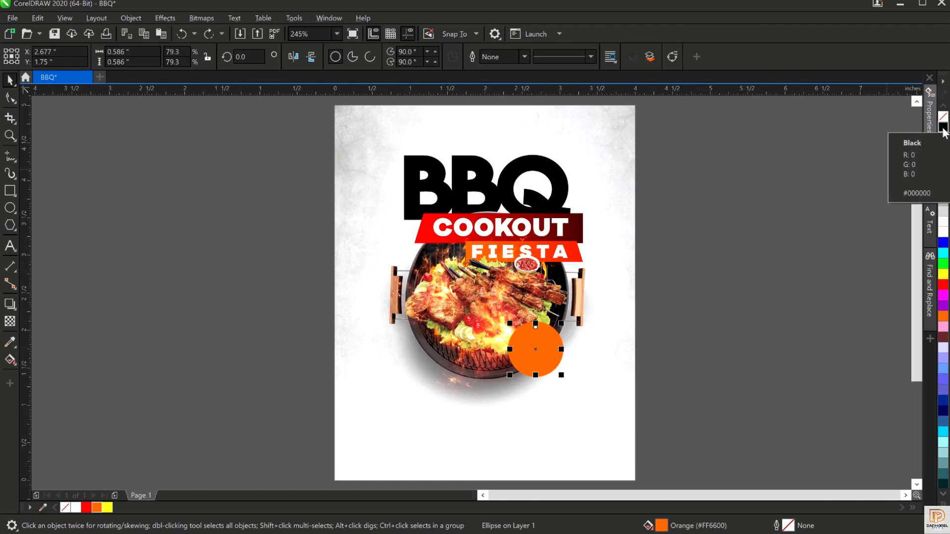
# Darken the inner circle's orange fill by mixing in black until it is the dark brown #963D00.
pyautogui.keyDown('ctrl'); pyautogui.click(943, 128); pyautogui.keyUp('ctrl')
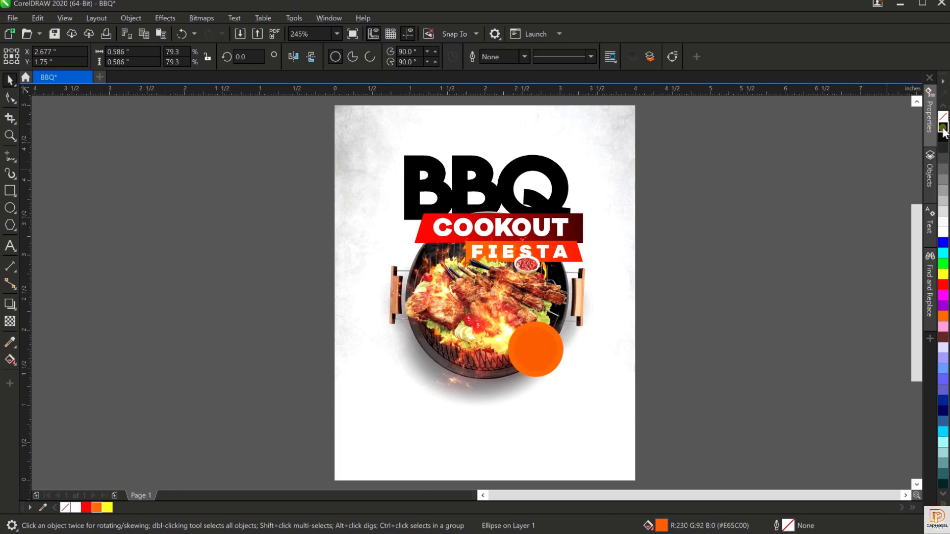
pyautogui.keyDown('ctrl'); pyautogui.click(943, 128); pyautogui.keyUp('ctrl')
pyautogui.keyDown('ctrl'); pyautogui.click(943, 128); pyautogui.keyUp('ctrl')
pyautogui.keyDown('ctrl'); pyautogui.click(942, 128); pyautogui.keyUp('ctrl')
pyautogui.keyDown('ctrl'); pyautogui.click(943, 127); pyautogui.keyUp('ctrl')
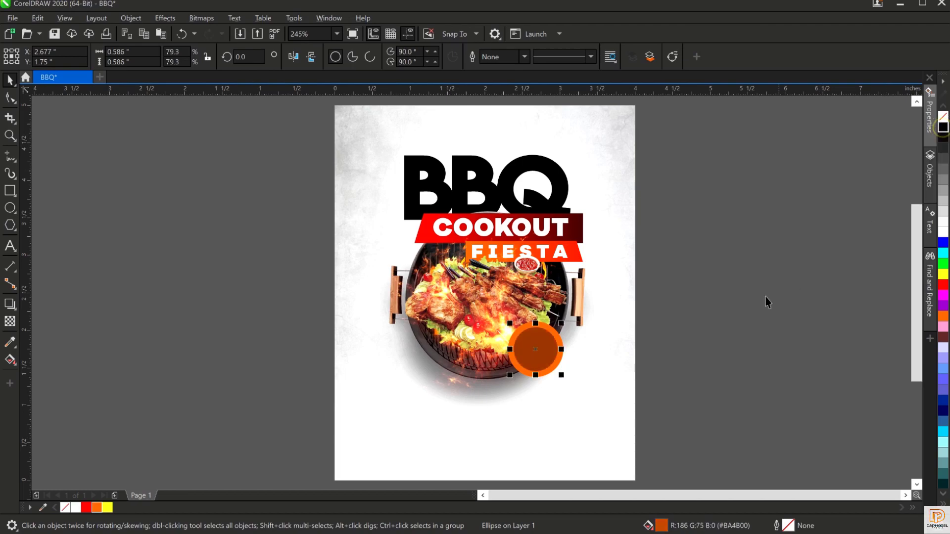
pyautogui.click(343, 406)
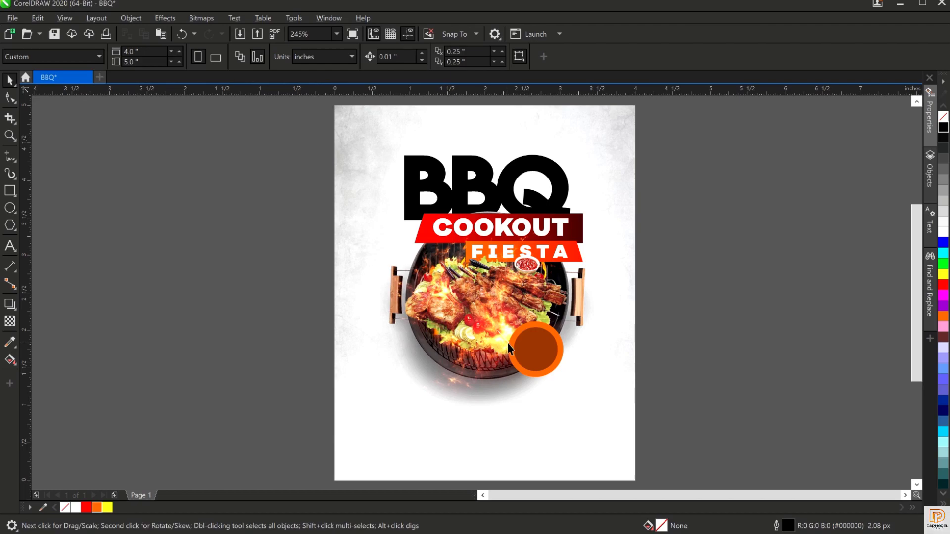
pyautogui.click(549, 355)
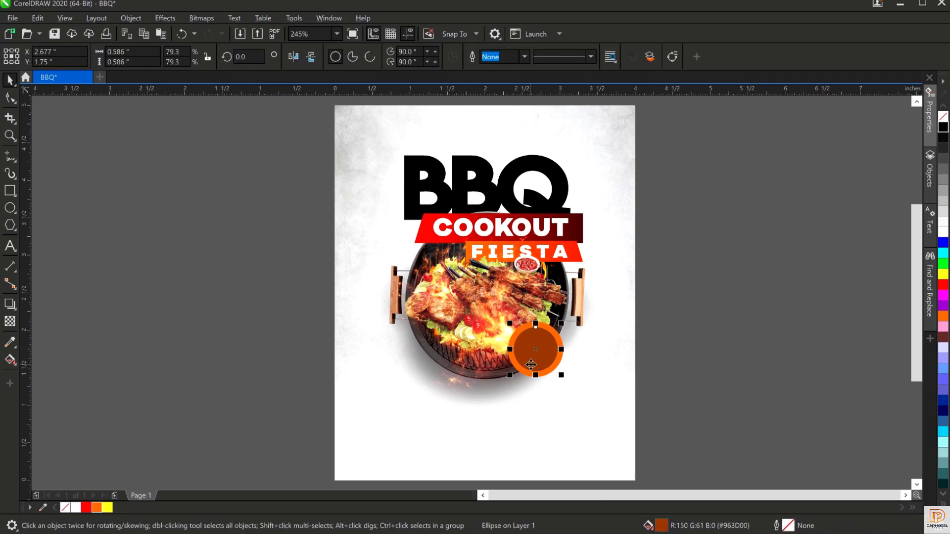
pyautogui.scroll(1, 533, 362)
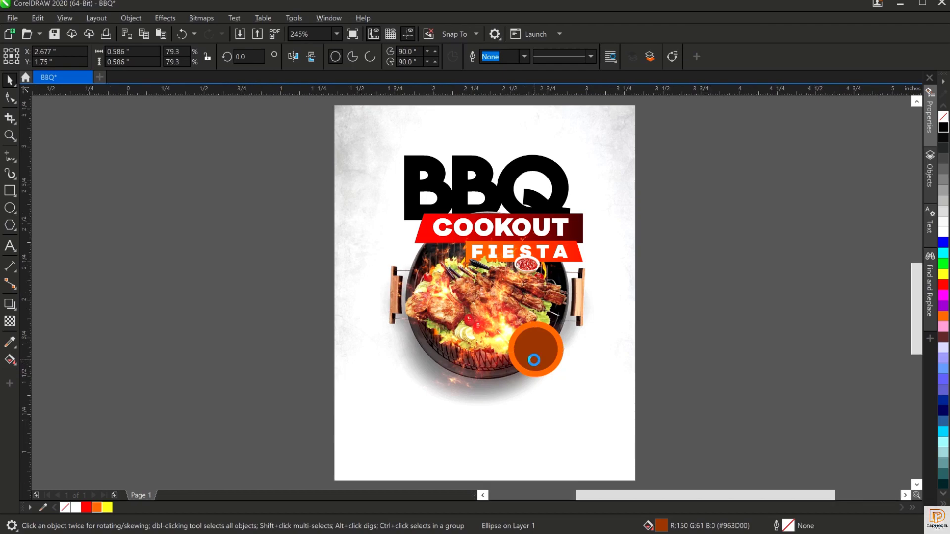
# Add the artistic text "25" on the blank area beside the orange-ringed circle.
pyautogui.scroll(1, 534, 360)
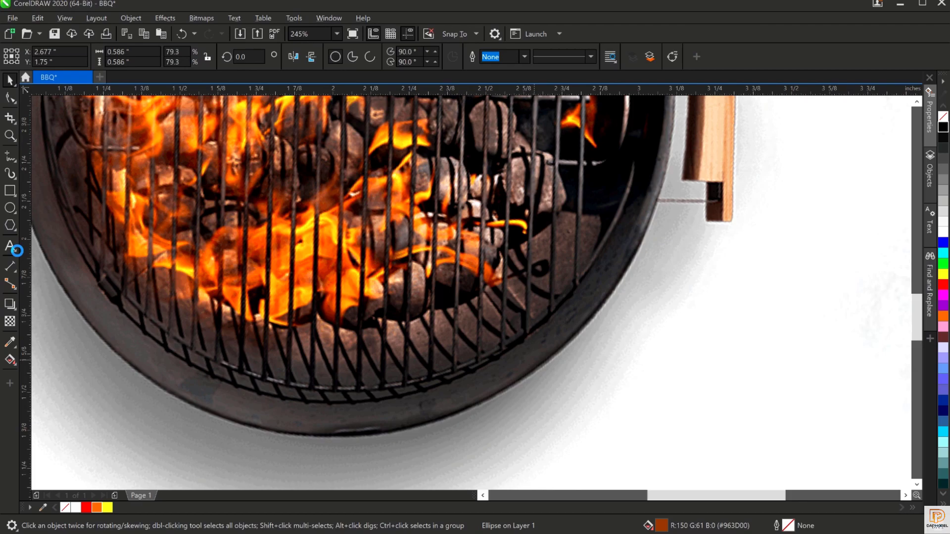
pyautogui.scroll(-1, 414, 269)
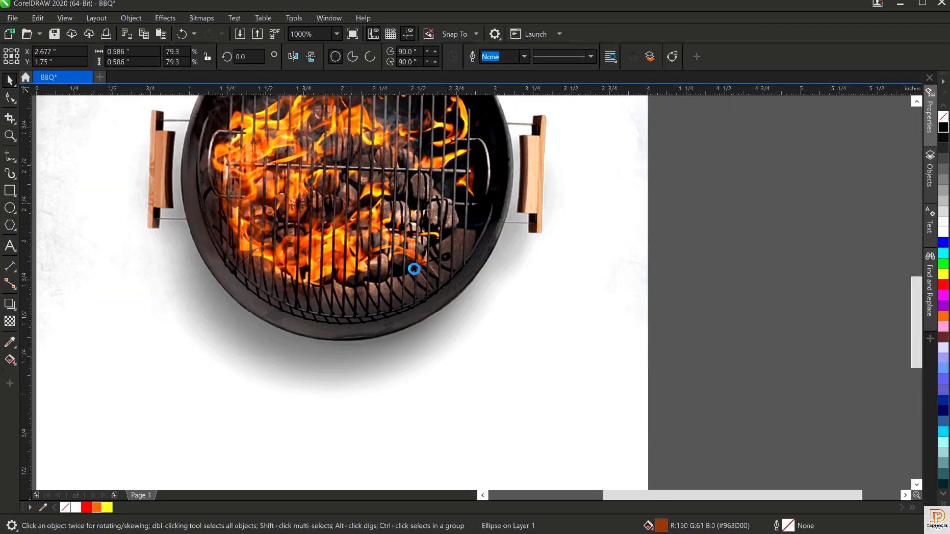
pyautogui.click(9, 247)
pyautogui.click(577, 344)
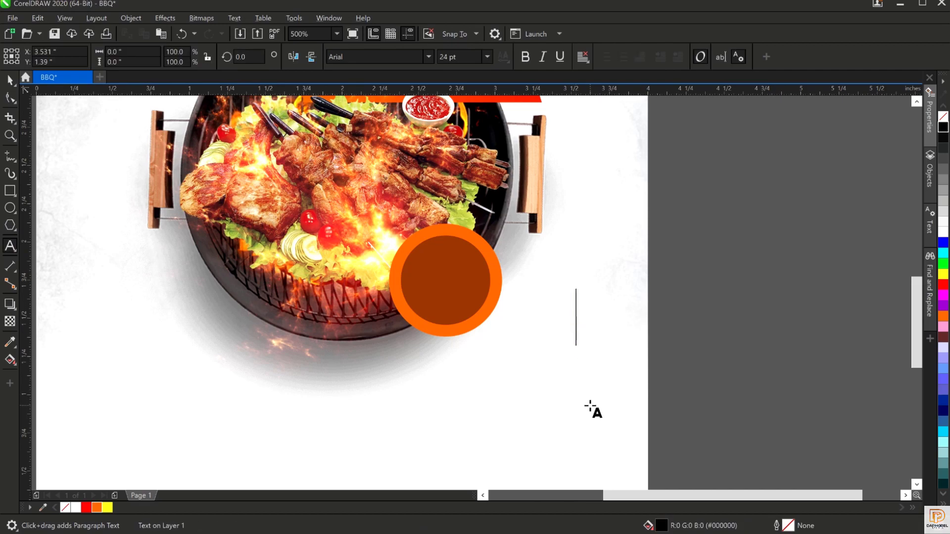
pyautogui.write('25')
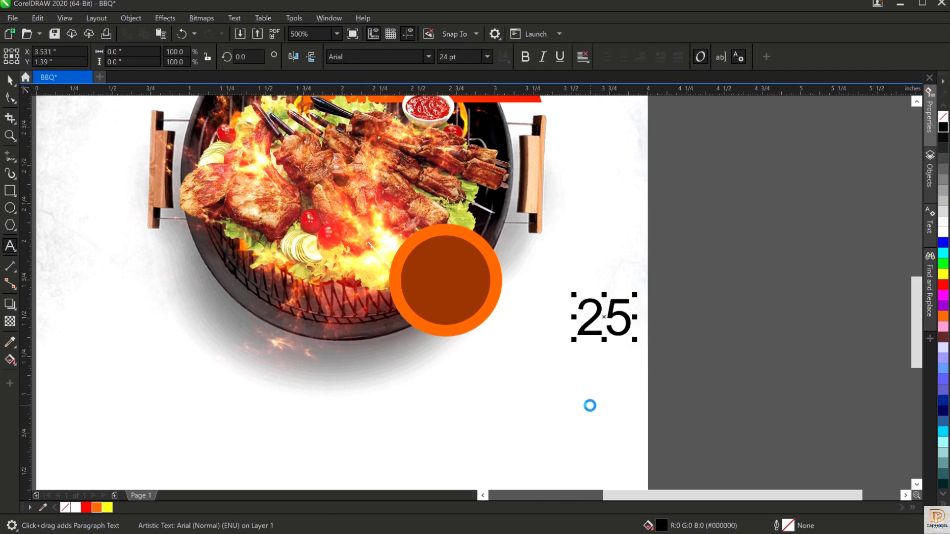
pyautogui.hotkey('ctrl', 'space')
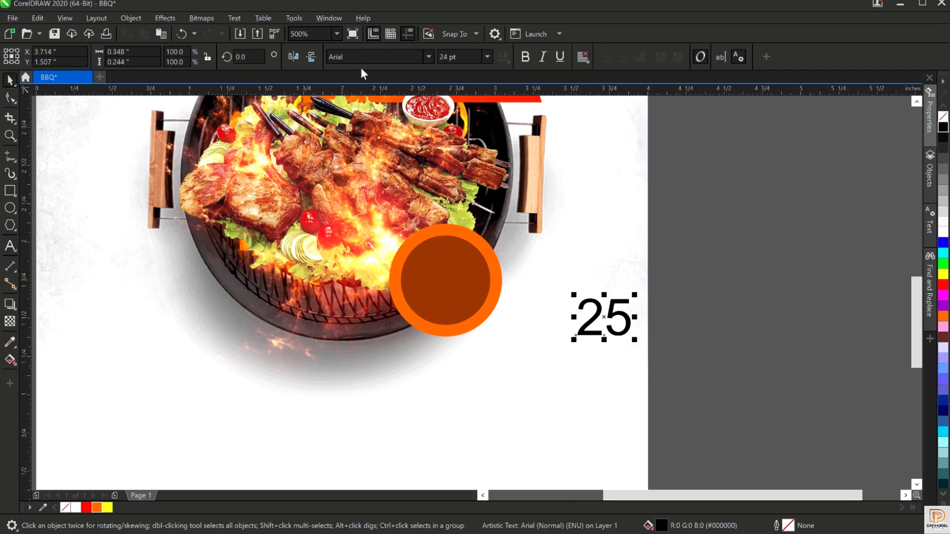
# Format the "25" in white Galano Grotesque Alt Black and fit it inside the brown circle at about 15.8 pt.
pyautogui.click(430, 56)
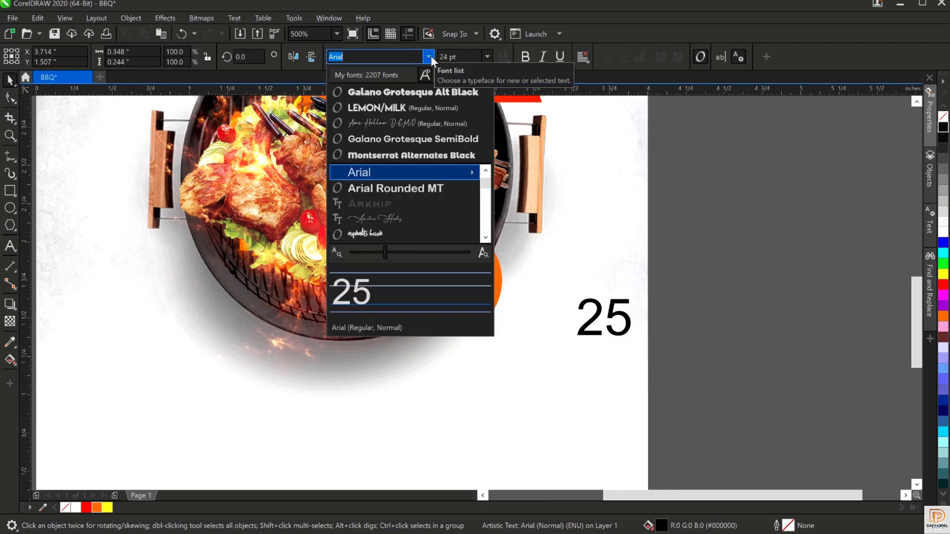
pyautogui.click(382, 91)
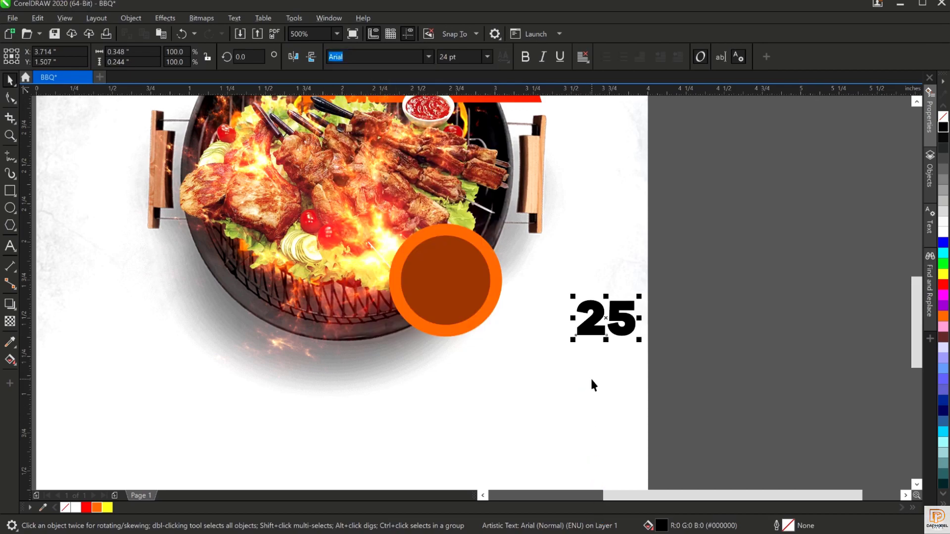
pyautogui.moveTo(944, 233); pyautogui.dragTo(614, 329)
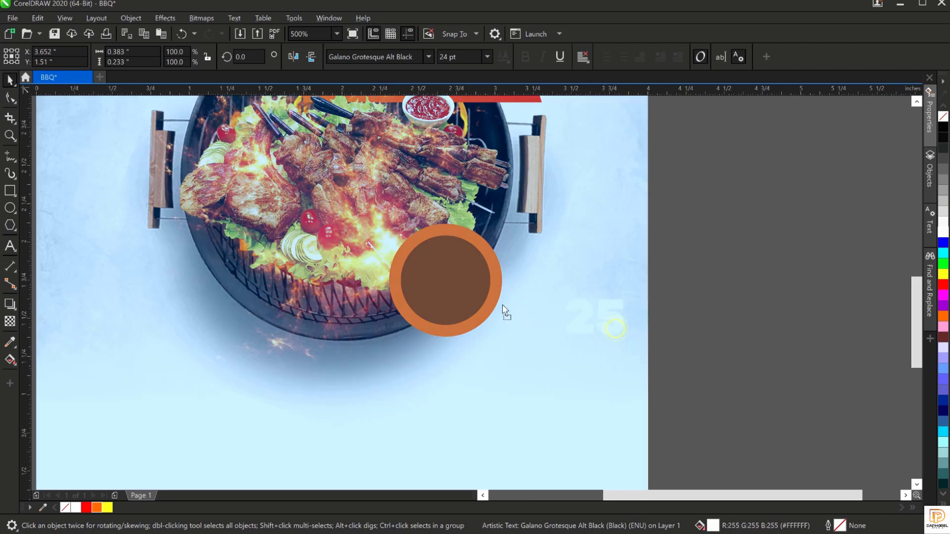
pyautogui.moveTo(503, 306); pyautogui.dragTo(457, 271)
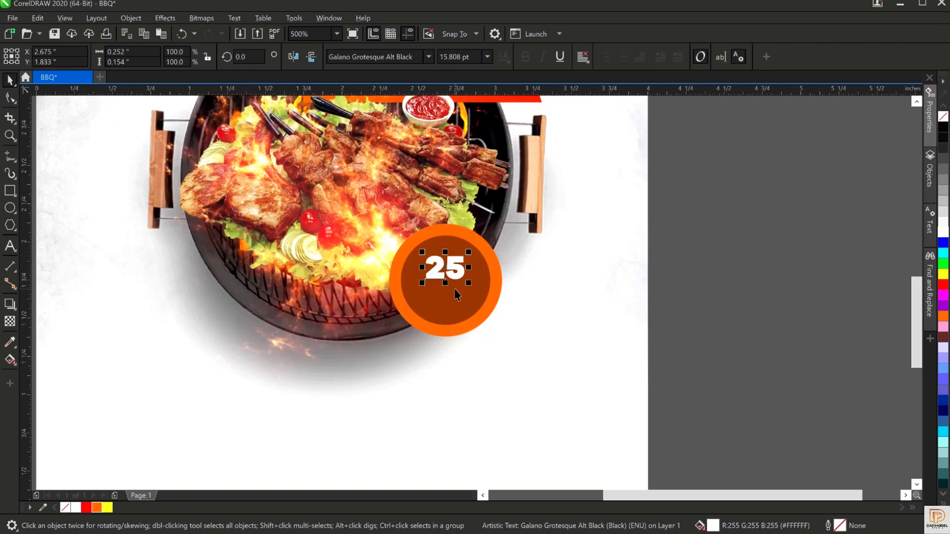
# Duplicate the "25" directly below itself, change the copy to "DEC" and scale it to about 9.2 pt to match the number's width.
pyautogui.moveTo(445, 267); pyautogui.dragTo(445, 292)
pyautogui.doubleClick(449, 295)
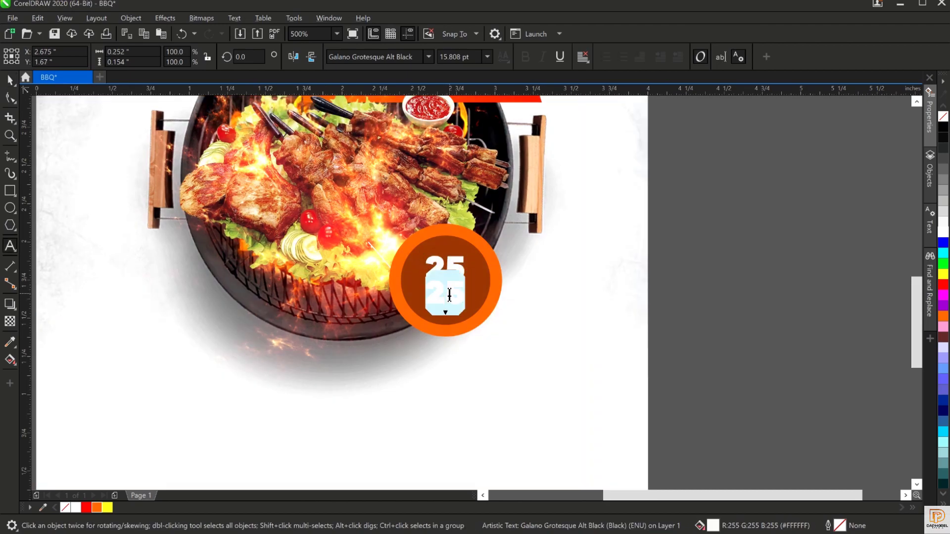
pyautogui.write('DEC')
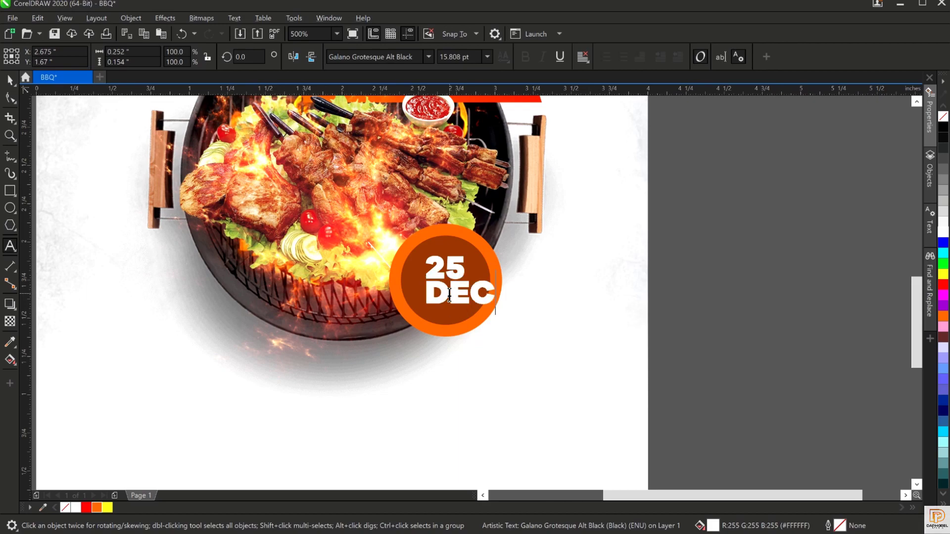
pyautogui.hotkey('ctrl', 'space')
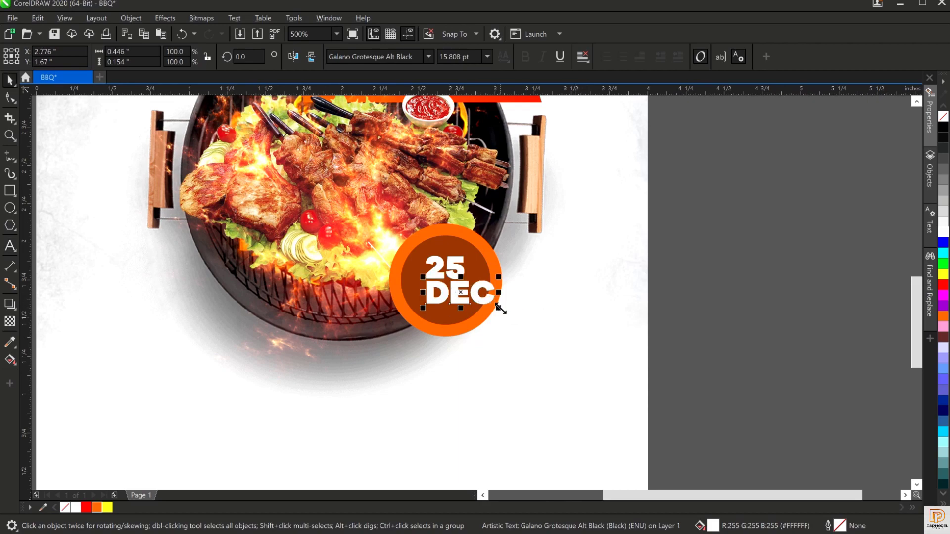
pyautogui.moveTo(498, 308); pyautogui.dragTo(471, 311)
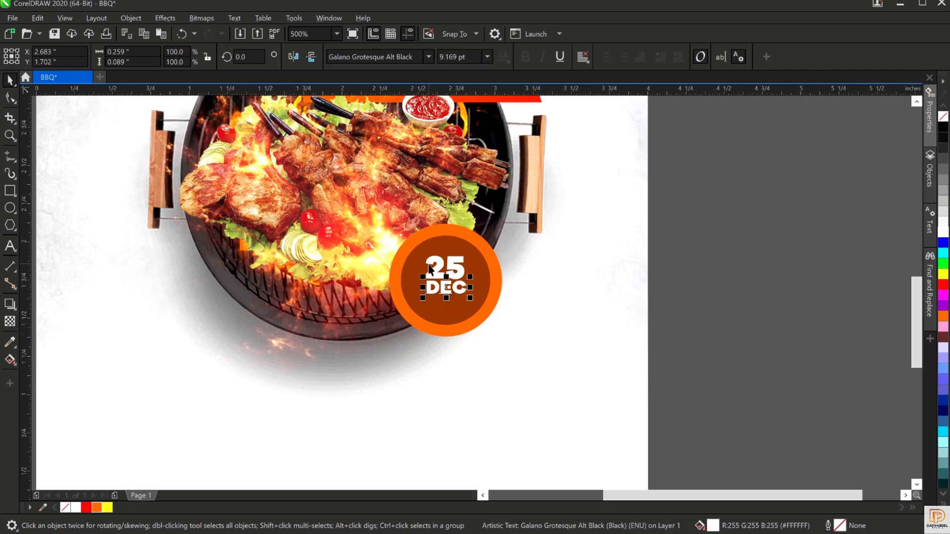
# Enlarge "25" and "DEC" together to about 0.32 by 0.30 inches and centre them in the brown circle.
pyautogui.keyDown('shift'); pyautogui.click(455, 269); pyautogui.keyUp('shift')
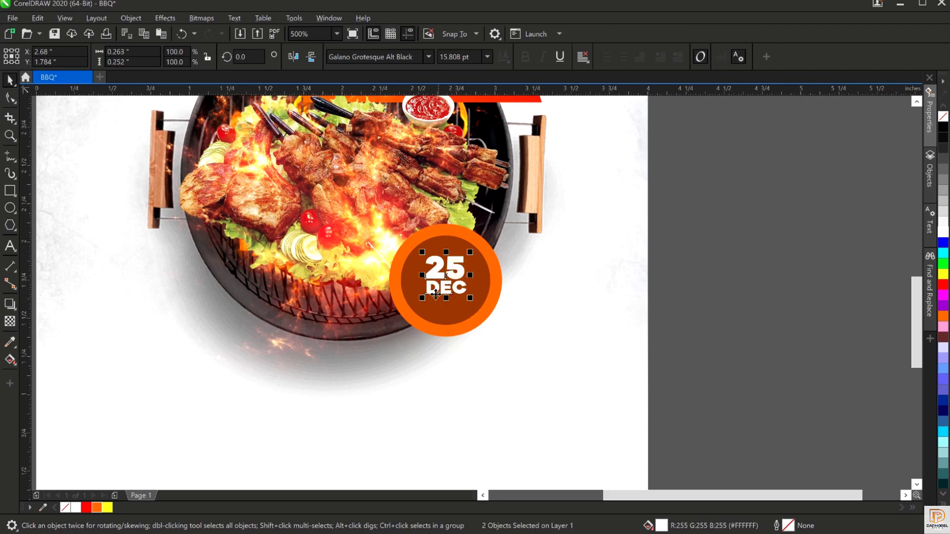
pyautogui.moveTo(420, 301); pyautogui.dragTo(475, 302)
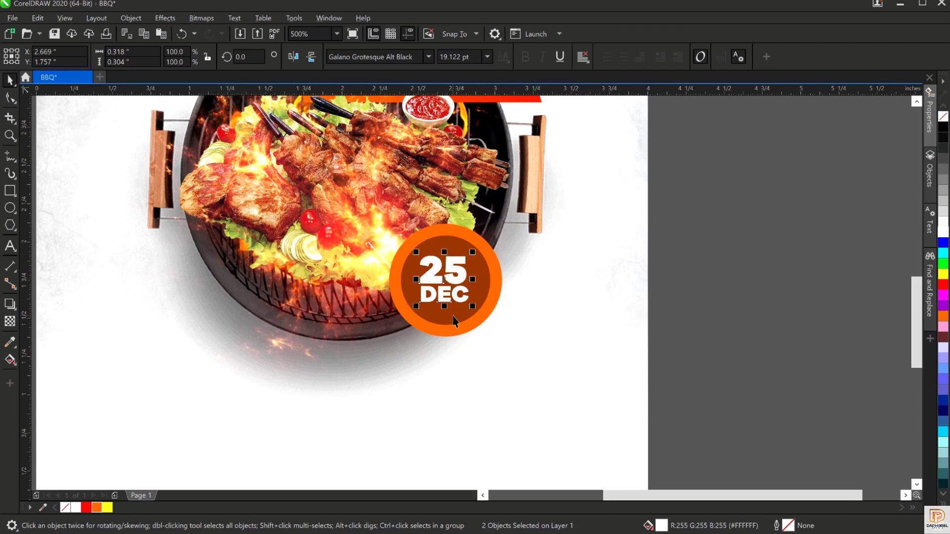
pyautogui.press('Up')
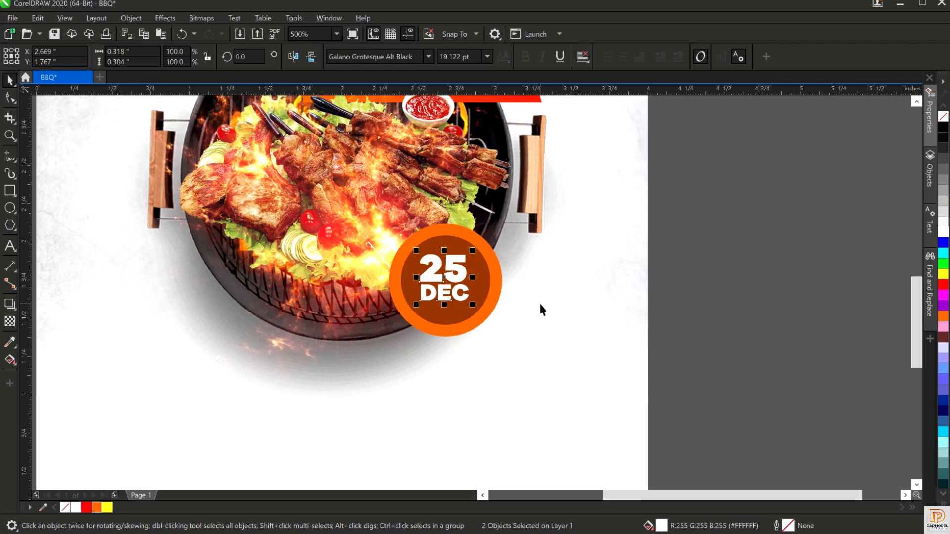
pyautogui.hotkey('shift', 'F4')
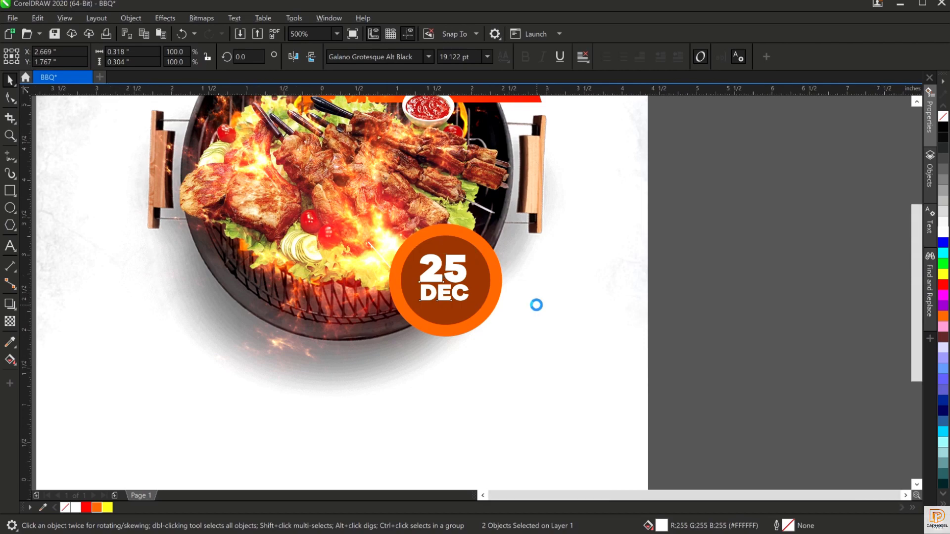
pyautogui.click(695, 304)
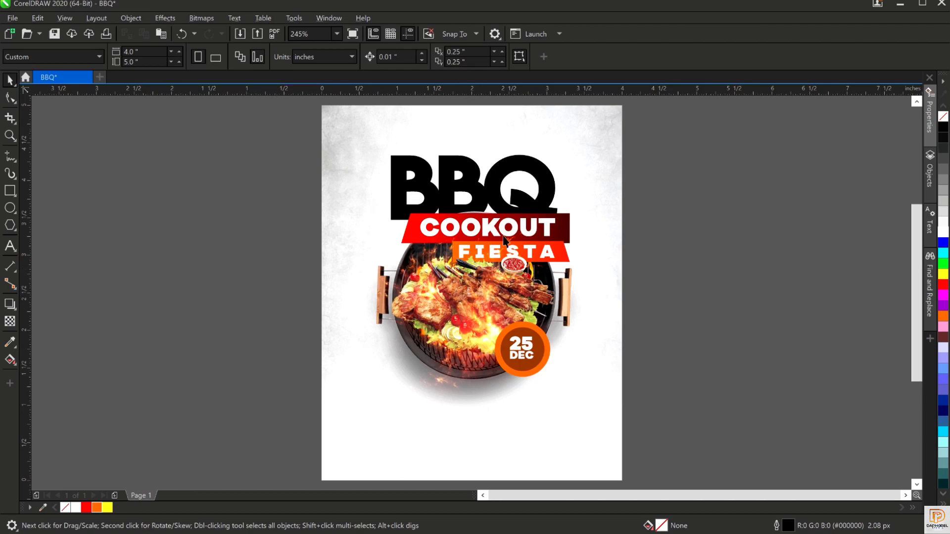
# Enlarge the COOKOUT FIESTA banner group to about 2.6 inches wide and shift it slightly down below the BBQ title.
pyautogui.click(416, 222)
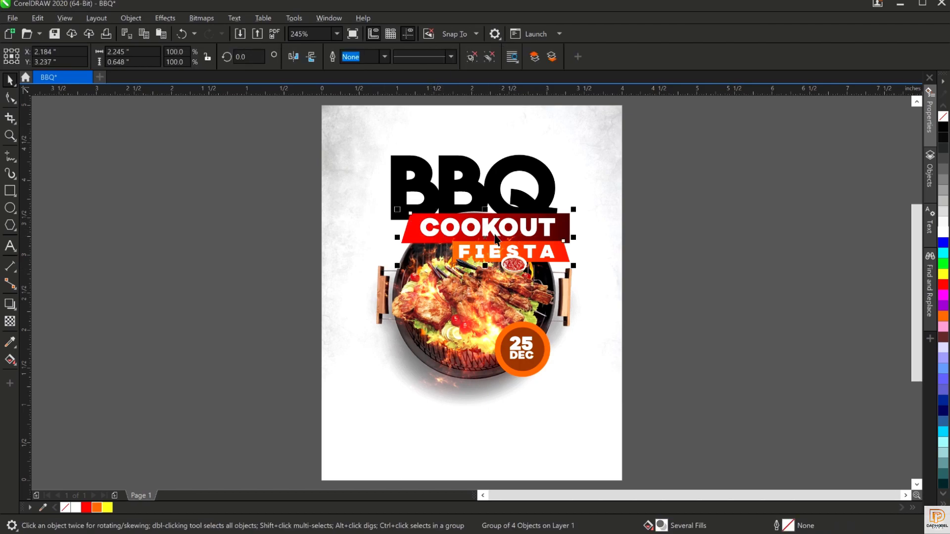
pyautogui.moveTo(506, 250); pyautogui.dragTo(753, 212)
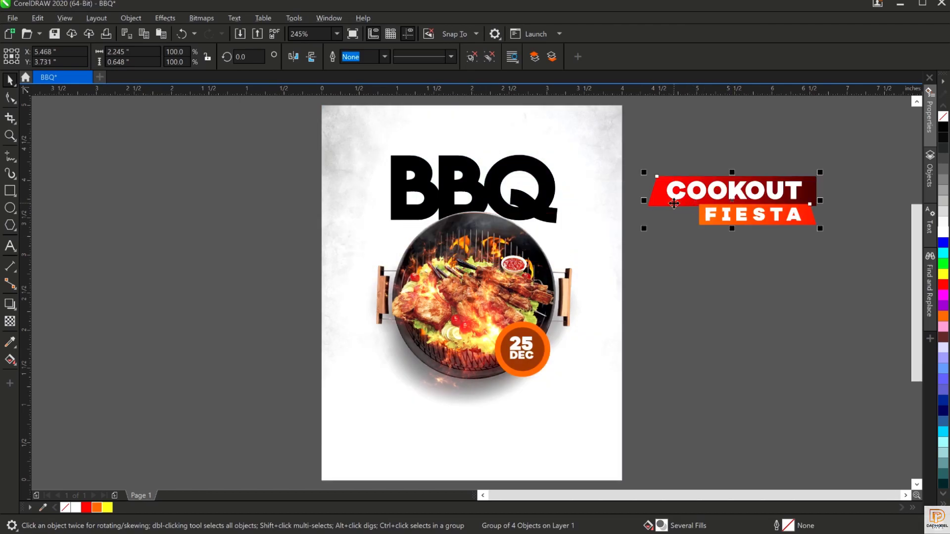
pyautogui.hotkey('ctrl', 'z')
pyautogui.moveTo(573, 206); pyautogui.dragTo(588, 205)
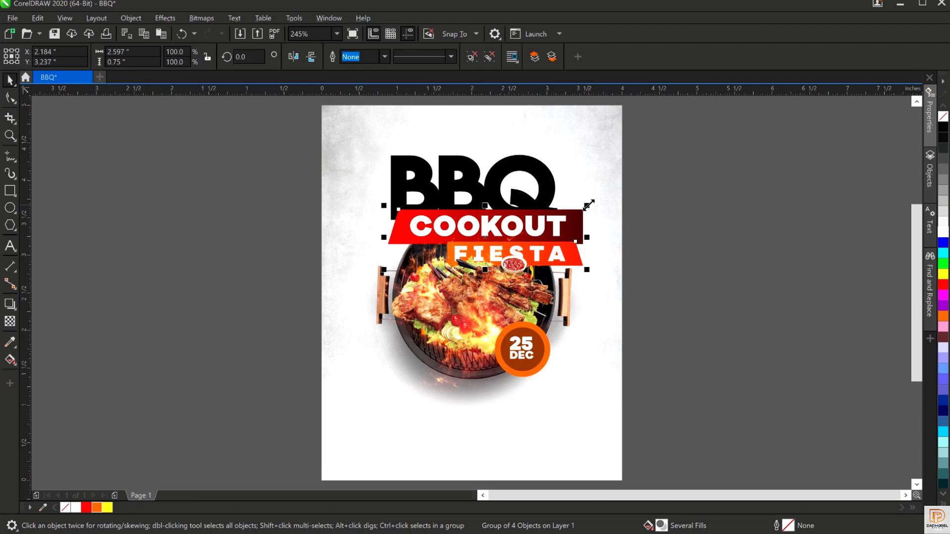
pyautogui.press('Down')
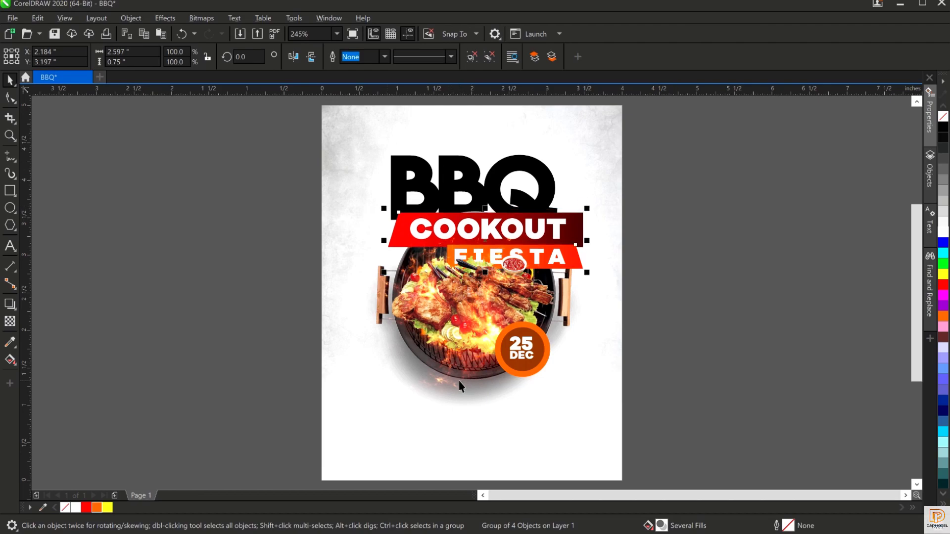
# Nudge the BBQ title text slightly upward above the COOKOUT banner.
pyautogui.click(471, 195)
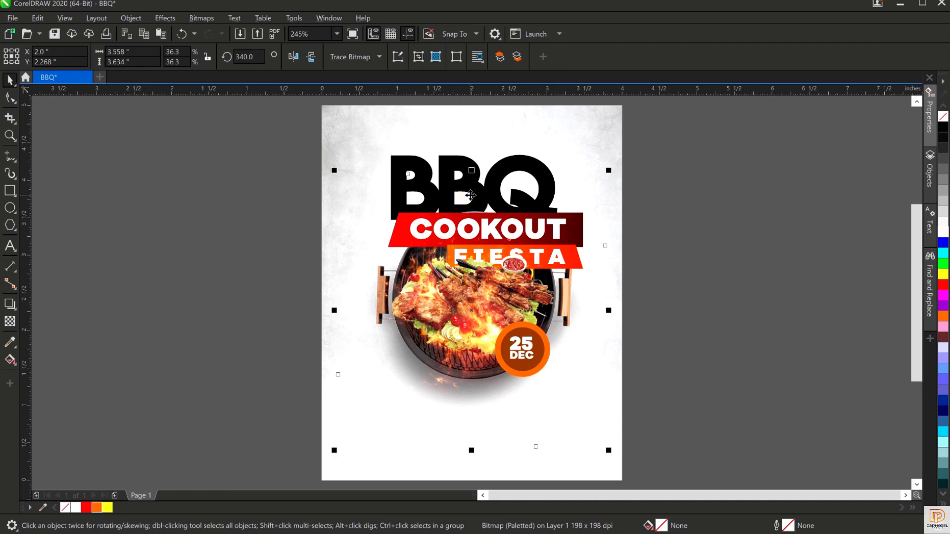
pyautogui.click(464, 156)
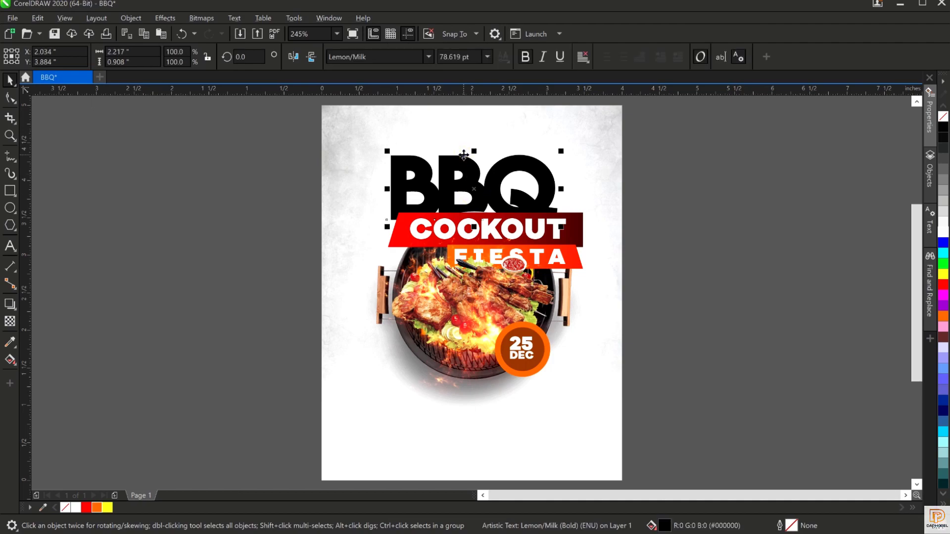
pyautogui.press('Up')
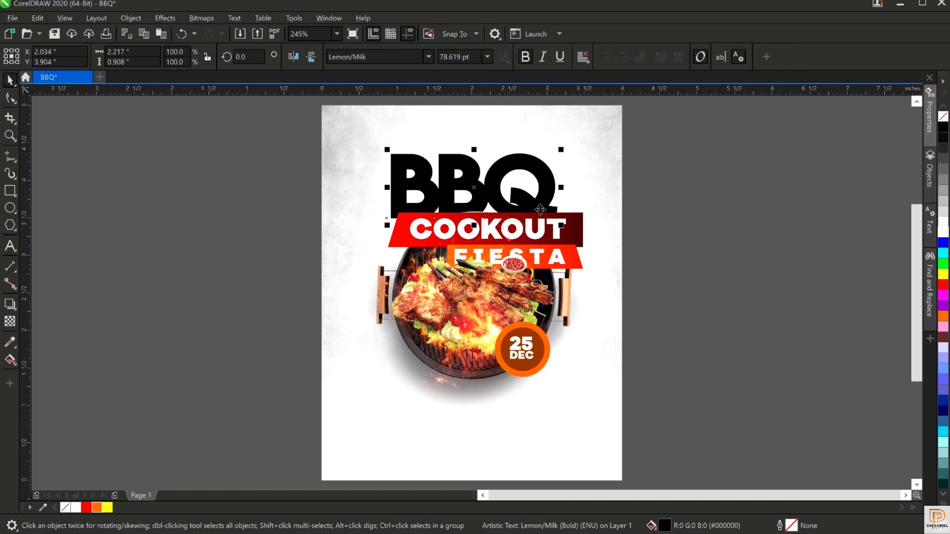
pyautogui.click(721, 247)
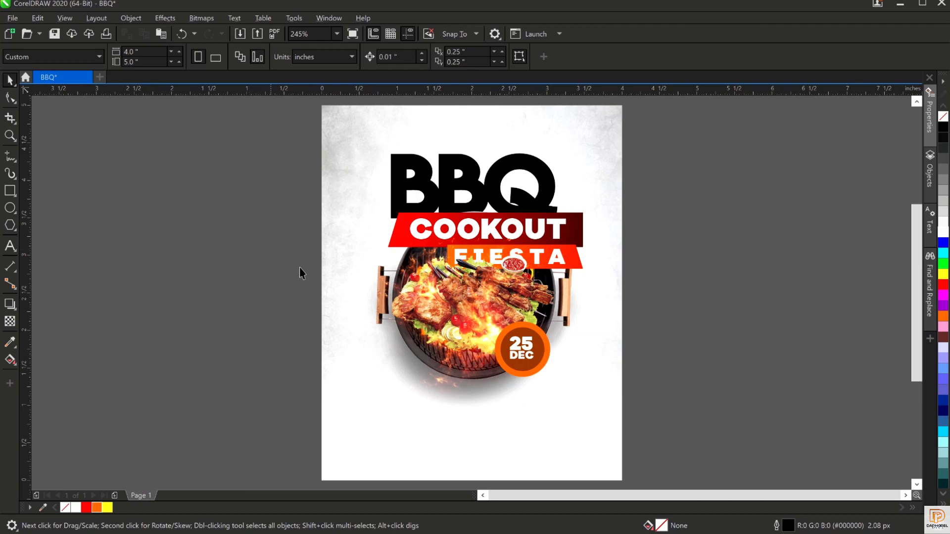
# Import the SCAN CODE image from the BBQ RESOURCE FILE folder and place it beside the FIESTA banner at about 0.28 inches square.
pyautogui.hotkey('alt', 'Tab')
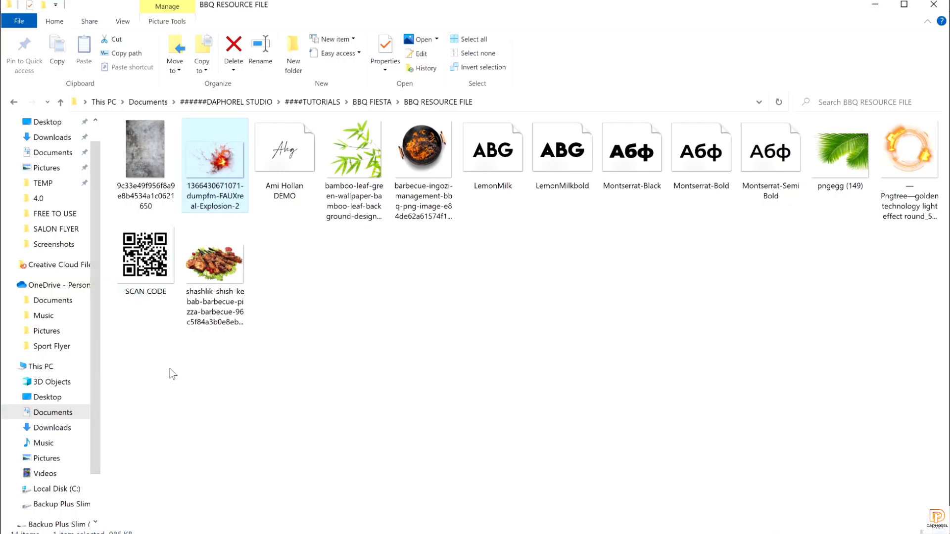
pyautogui.click(152, 257)
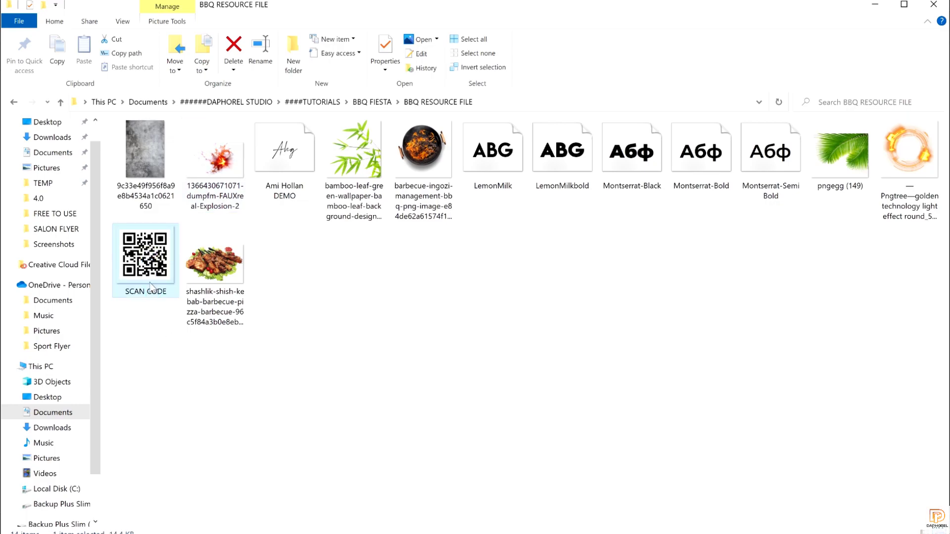
pyautogui.moveTo(148, 271)
pyautogui.mouseDown()
pyautogui.moveTo(495, 515)
pyautogui.moveTo(500, 533)
pyautogui.moveTo(341, 454)
pyautogui.moveTo(237, 262)
pyautogui.mouseUp()
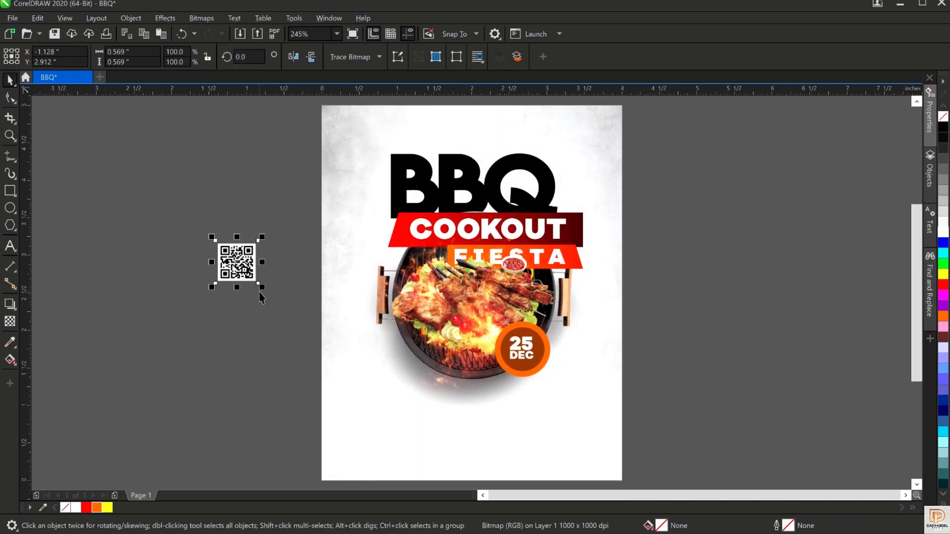
pyautogui.moveTo(265, 291); pyautogui.dragTo(363, 260)
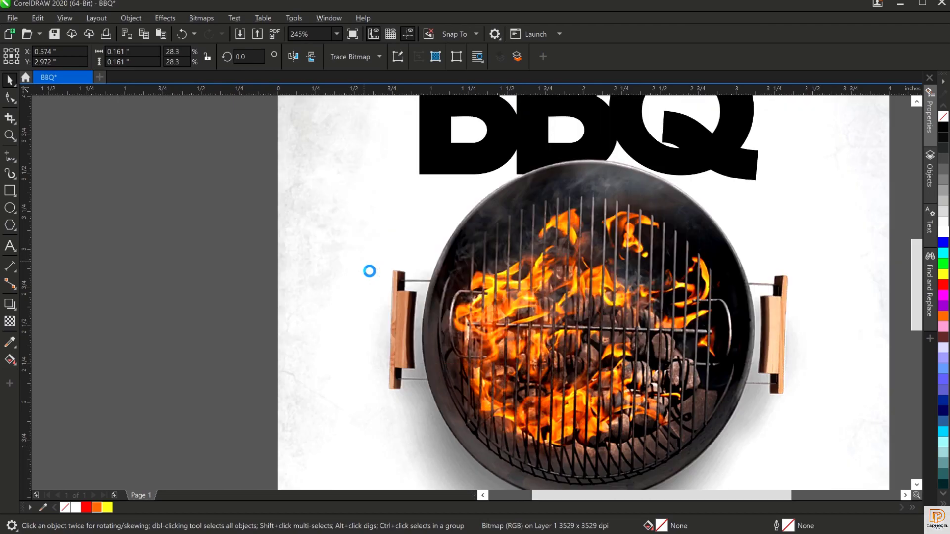
pyautogui.moveTo(381, 270); pyautogui.dragTo(391, 280)
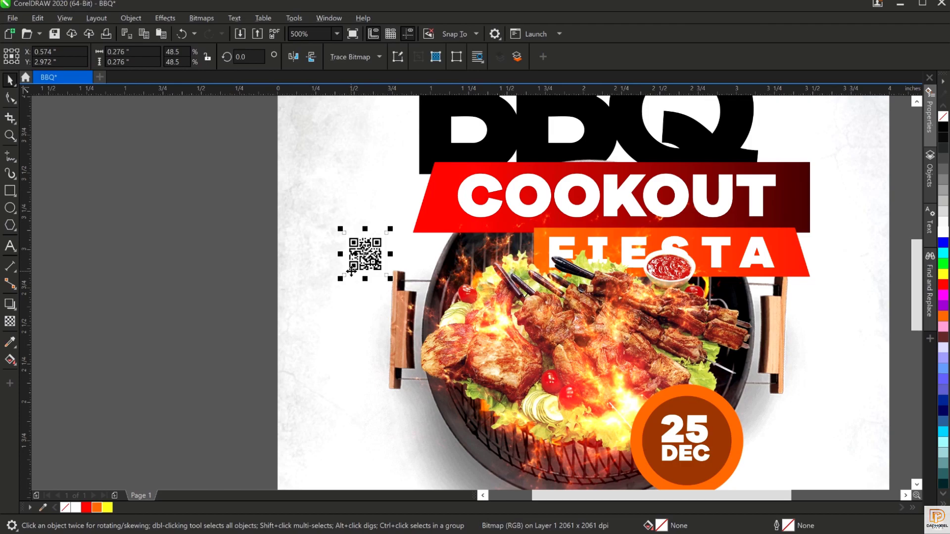
# Add the two-line artistic text "Save the / date" just below the QR code.
pyautogui.click(10, 246)
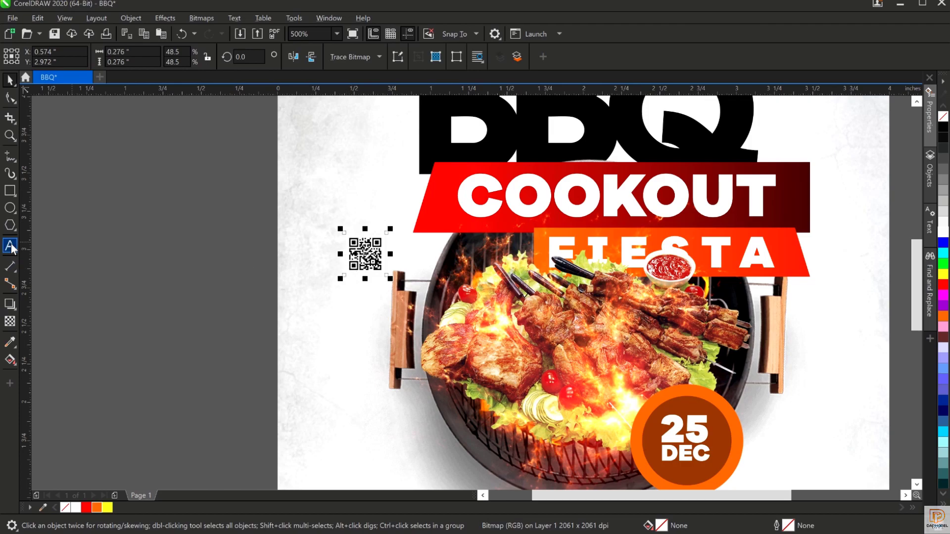
pyautogui.click(309, 324)
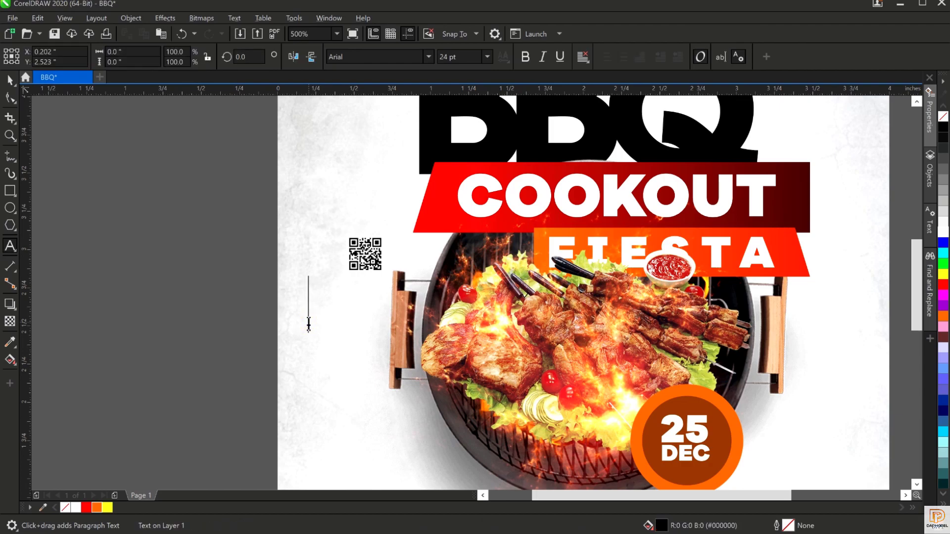
pyautogui.write('Save the ')
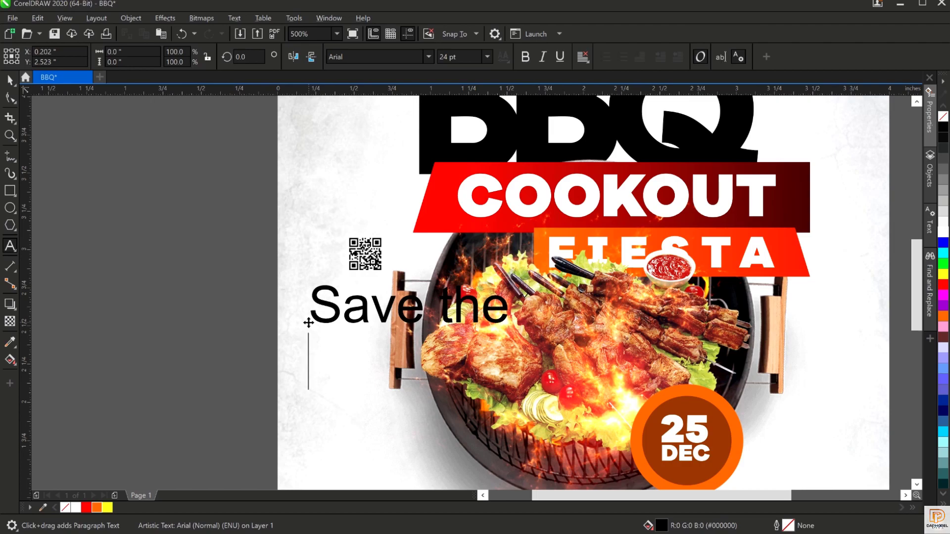
pyautogui.write('date')
pyautogui.press('Escape')
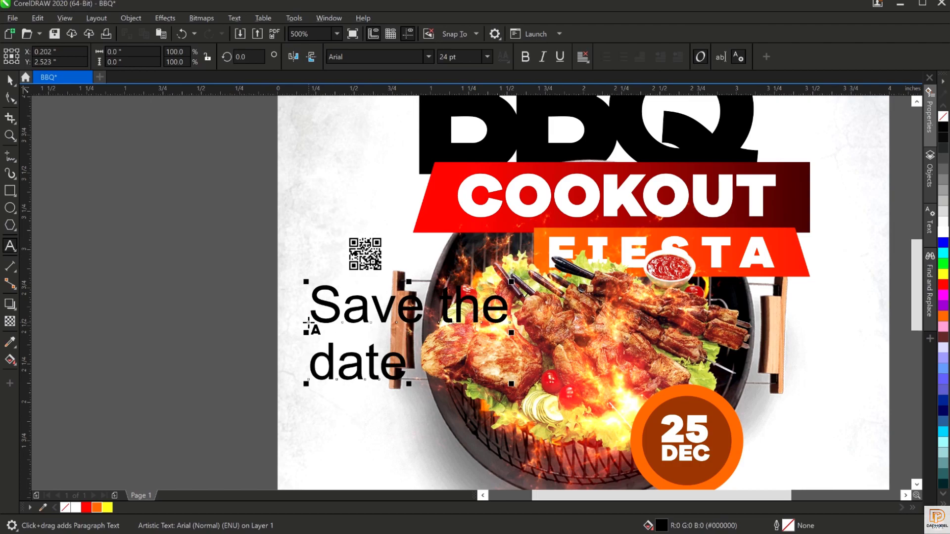
# Set the "Save the date" text in the Ami Hollan DEMO font and centre-align its two lines.
pyautogui.press('space')
pyautogui.click(352, 57)
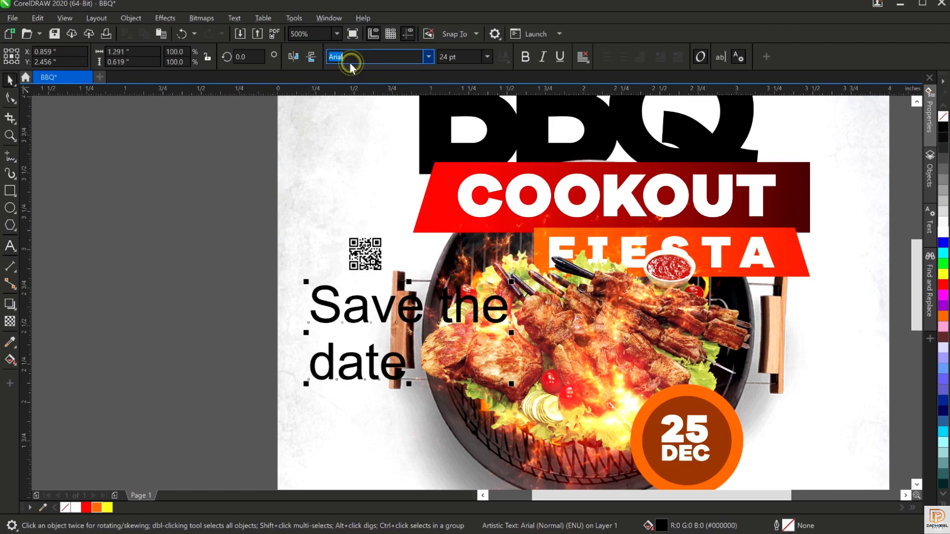
pyautogui.write('Ami Hollan DEMO')
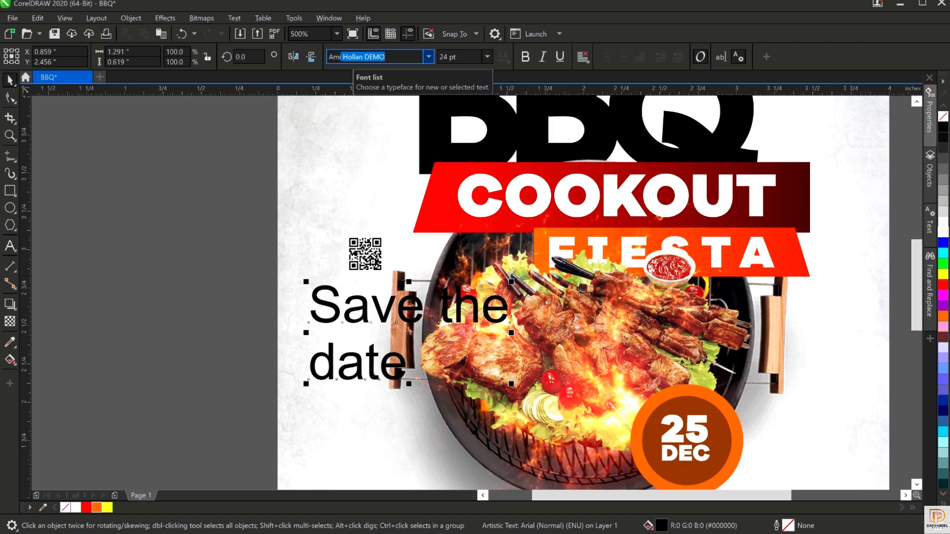
pyautogui.press('Return')
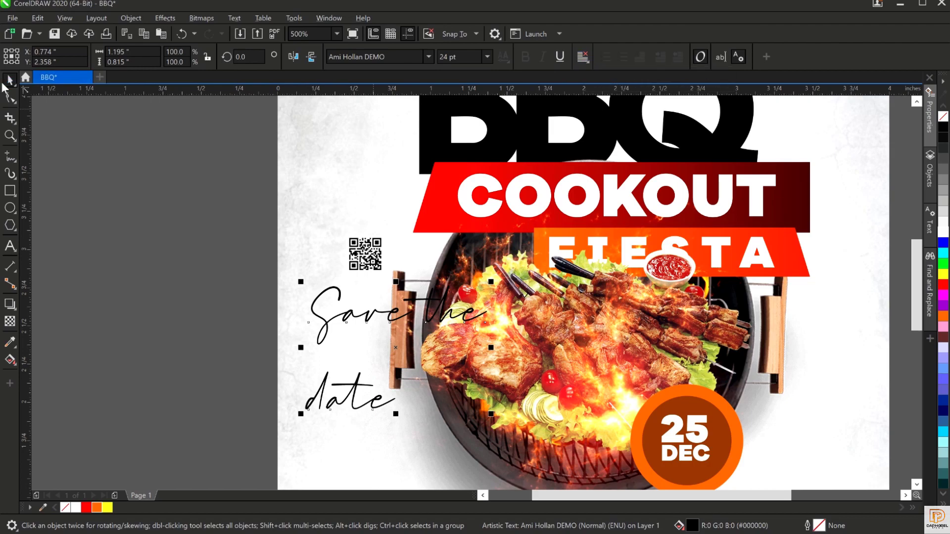
pyautogui.click(582, 58)
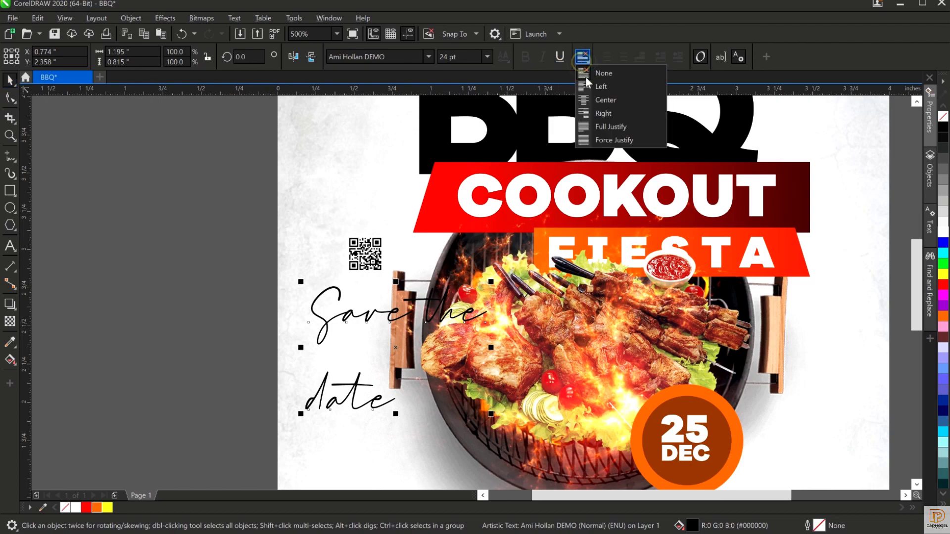
pyautogui.click(604, 99)
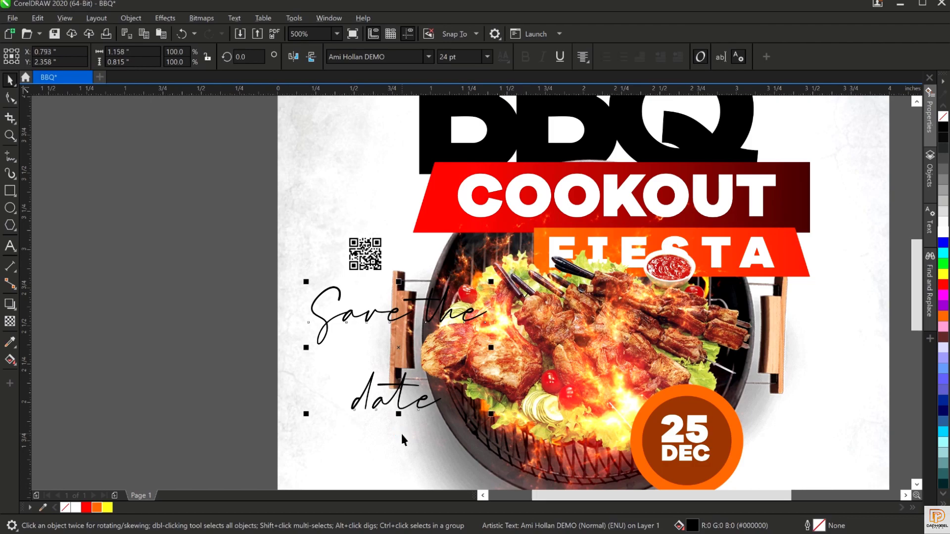
# Tighten the line spacing of the "Save the date" text and give it a black hairline outline.
pyautogui.click(12, 99)
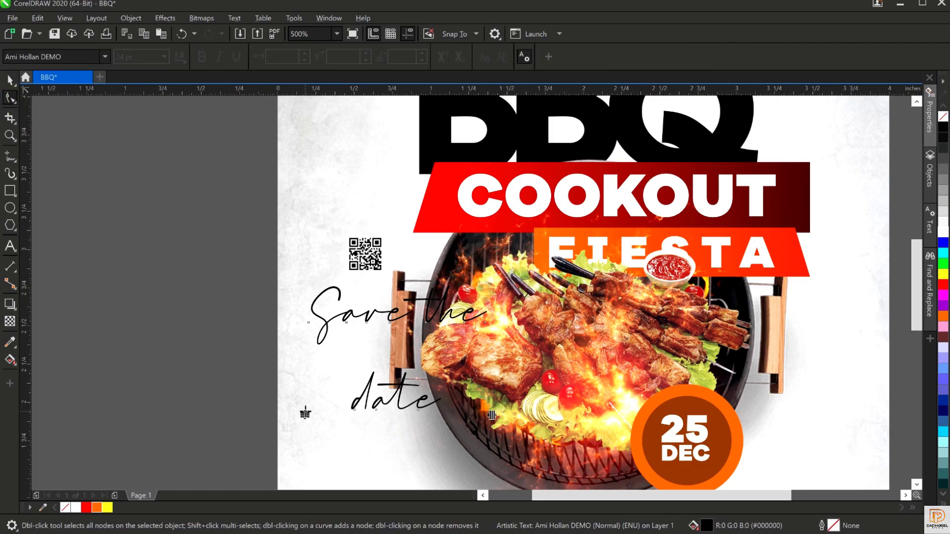
pyautogui.moveTo(306, 409); pyautogui.dragTo(314, 337)
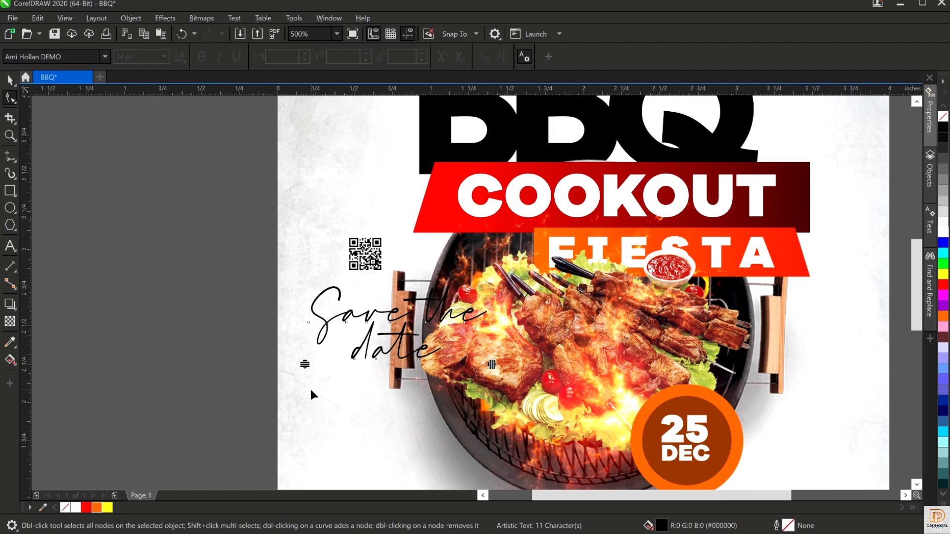
pyautogui.press('space')
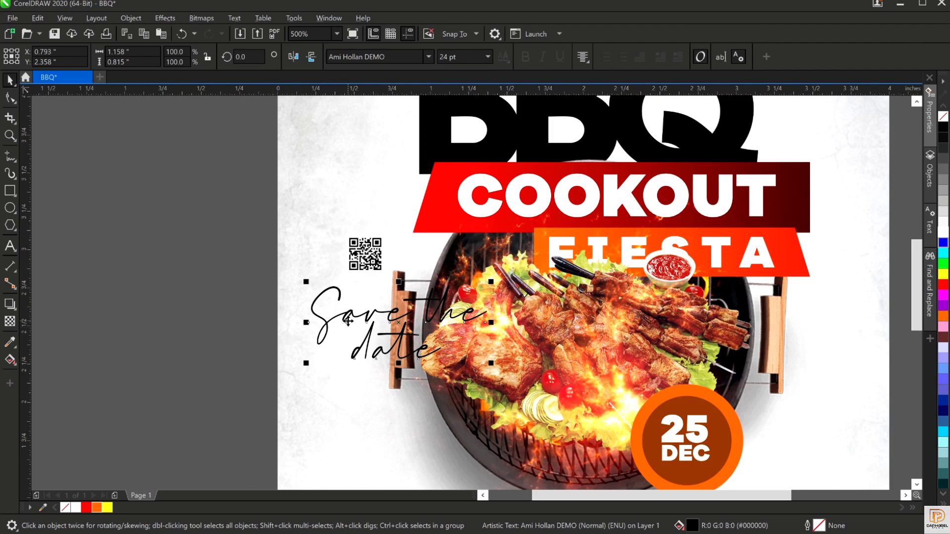
pyautogui.click(944, 128)
pyautogui.rightClick(944, 128)
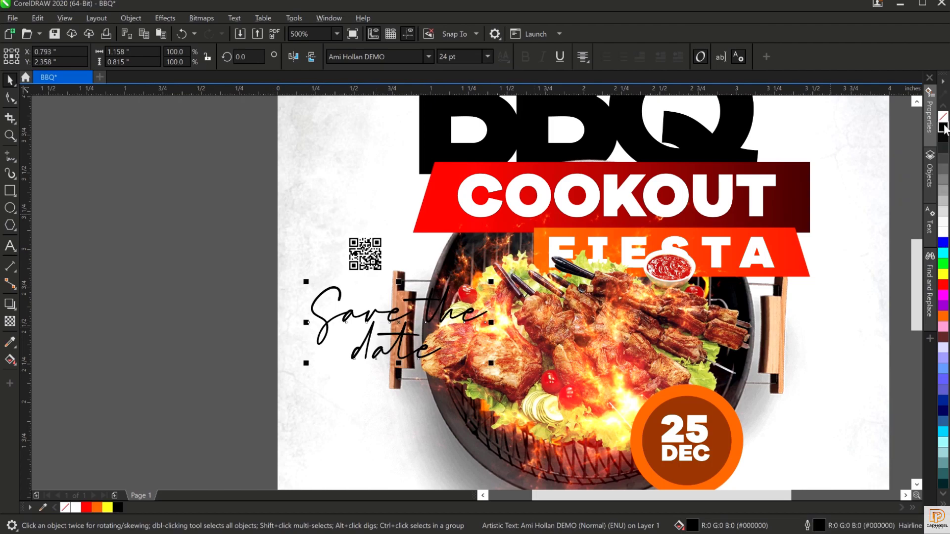
# Set the "Save the date" text to 10 pt and move it directly beneath the QR code.
pyautogui.click(465, 56)
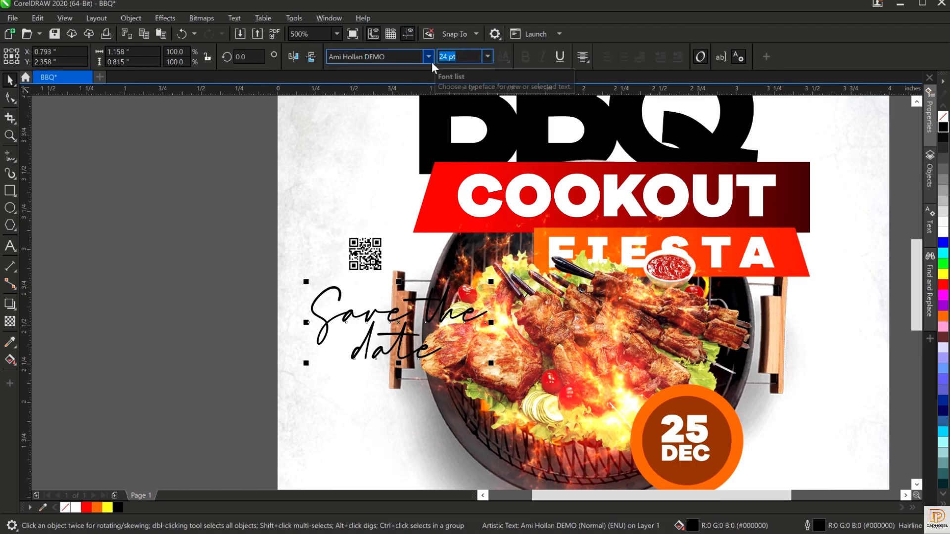
pyautogui.write('10')
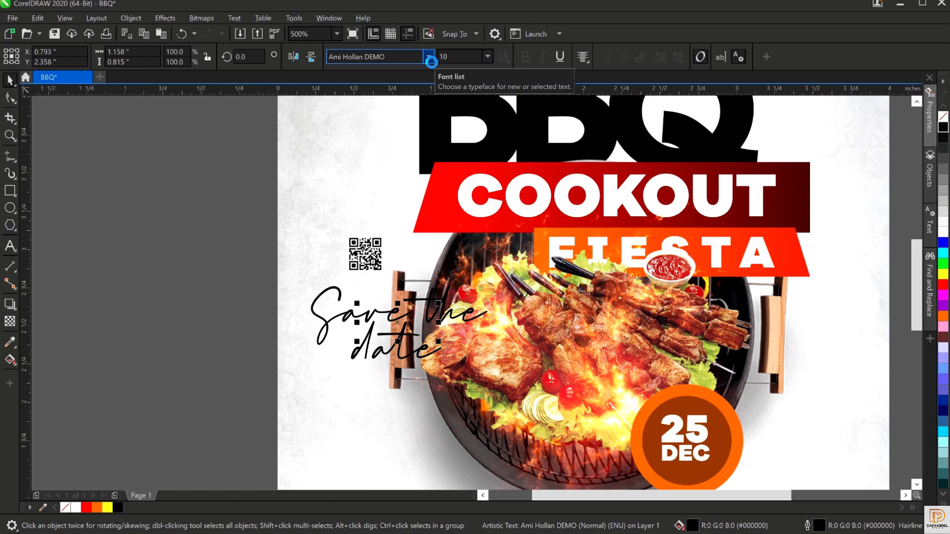
pyautogui.press('Return')
pyautogui.moveTo(390, 326)
pyautogui.mouseDown()
pyautogui.moveTo(366, 296)
pyautogui.moveTo(375, 317)
pyautogui.mouseUp()
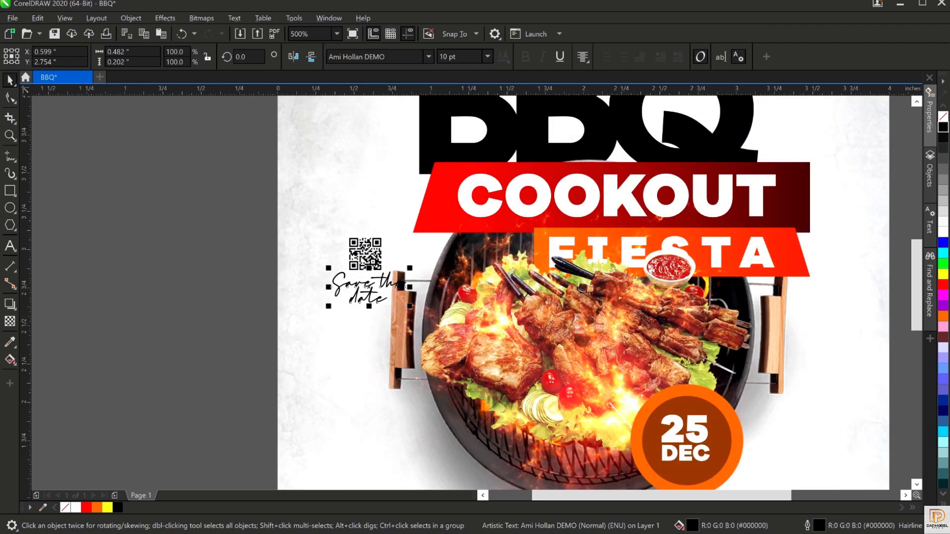
# Reduce the "Save the date" text to 7 pt and shift it slightly up and left, centred under the QR code.
pyautogui.click(438, 56)
pyautogui.write('7')
pyautogui.press('Return')
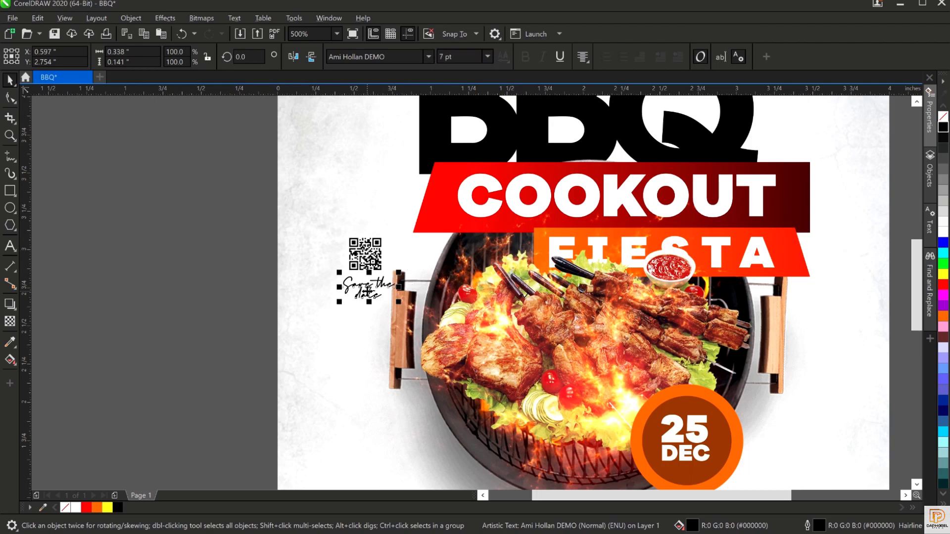
pyautogui.doubleClick(367, 292)
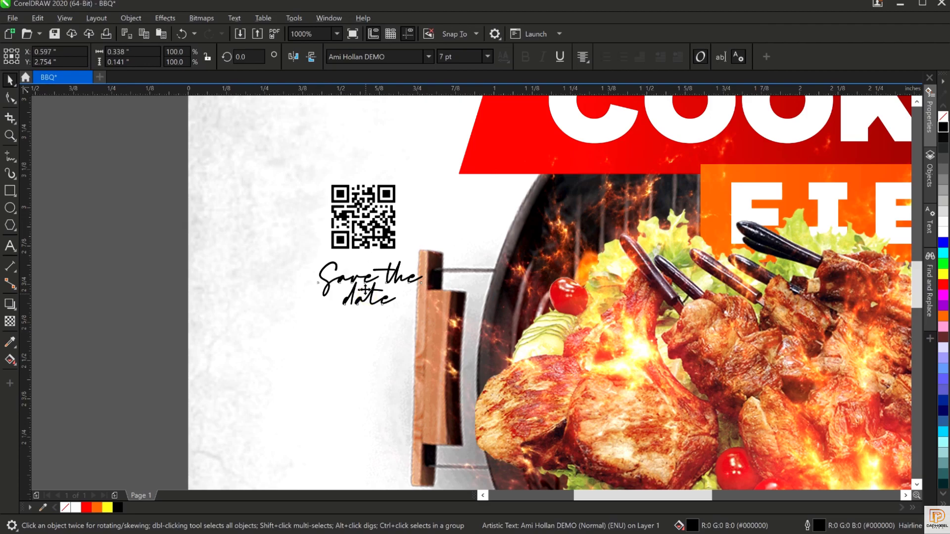
pyautogui.moveTo(369, 294); pyautogui.dragTo(366, 289)
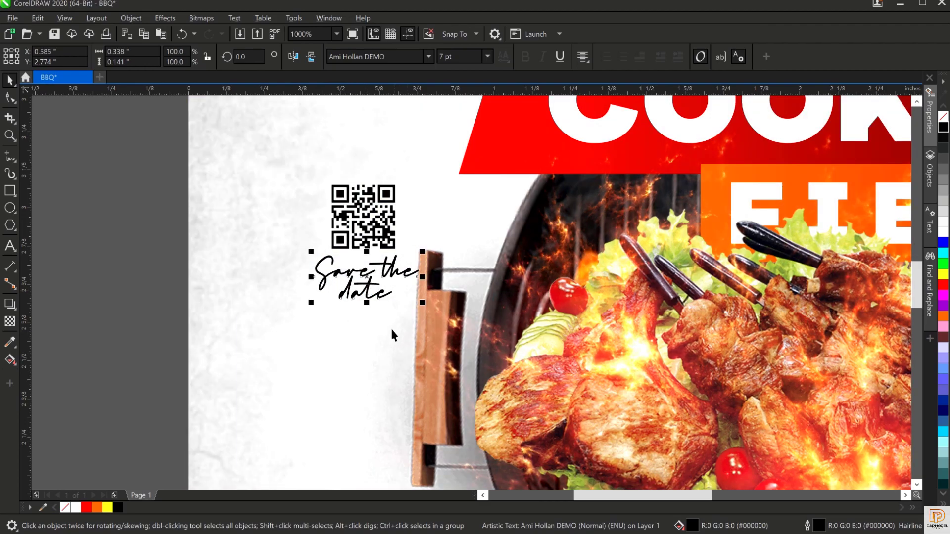
# Move the QR code slightly up and enlarge it to about 0.325 inches square above the "Save the date" text.
pyautogui.click(369, 222)
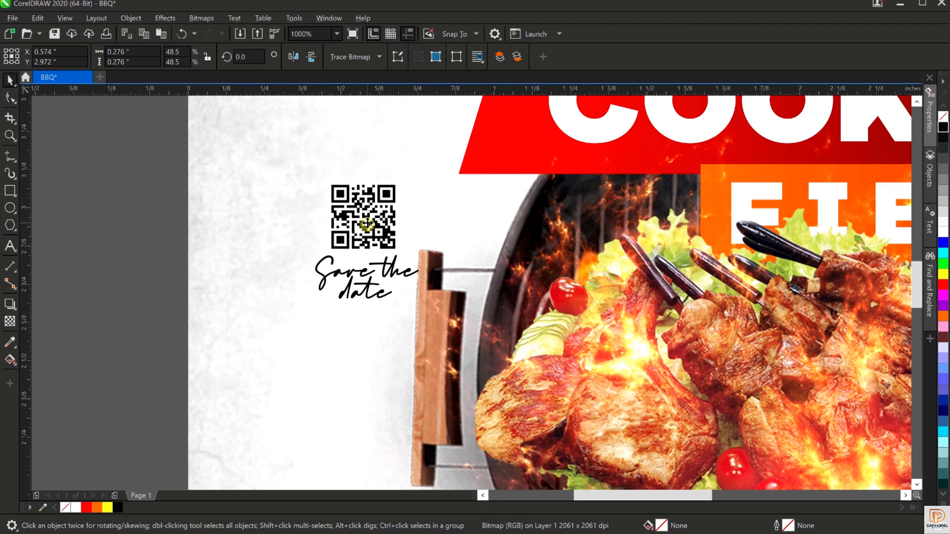
pyautogui.moveTo(367, 224); pyautogui.dragTo(367, 219)
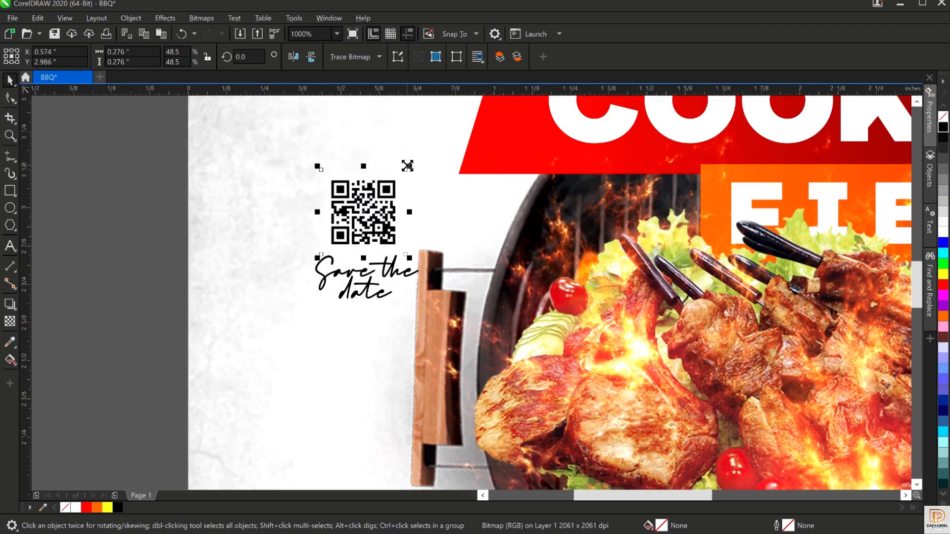
pyautogui.moveTo(407, 166); pyautogui.dragTo(420, 149)
pyautogui.moveTo(382, 220); pyautogui.dragTo(380, 218)
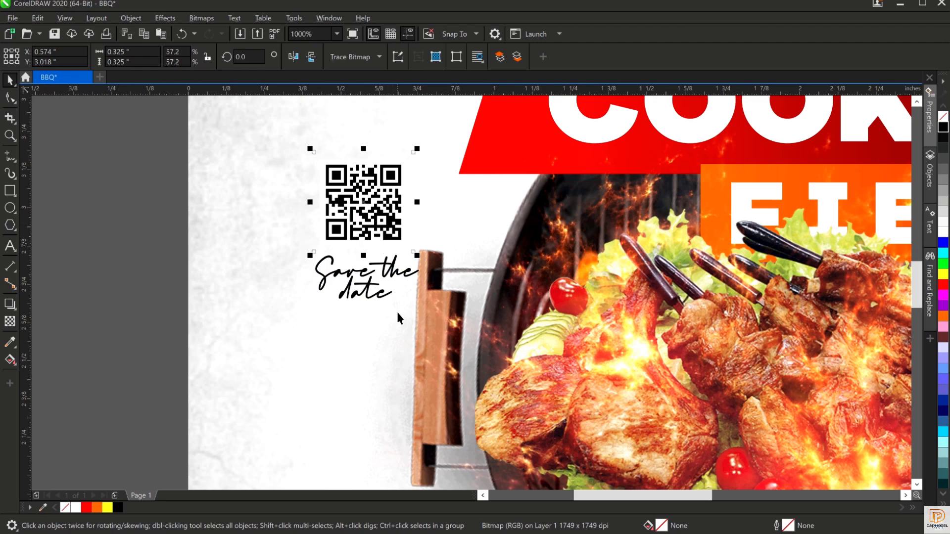
# Move the QR code and "Save the date" text together down and left beside the grill handle, centred at about X 0.49, Y 2.59 inches.
pyautogui.click(395, 272)
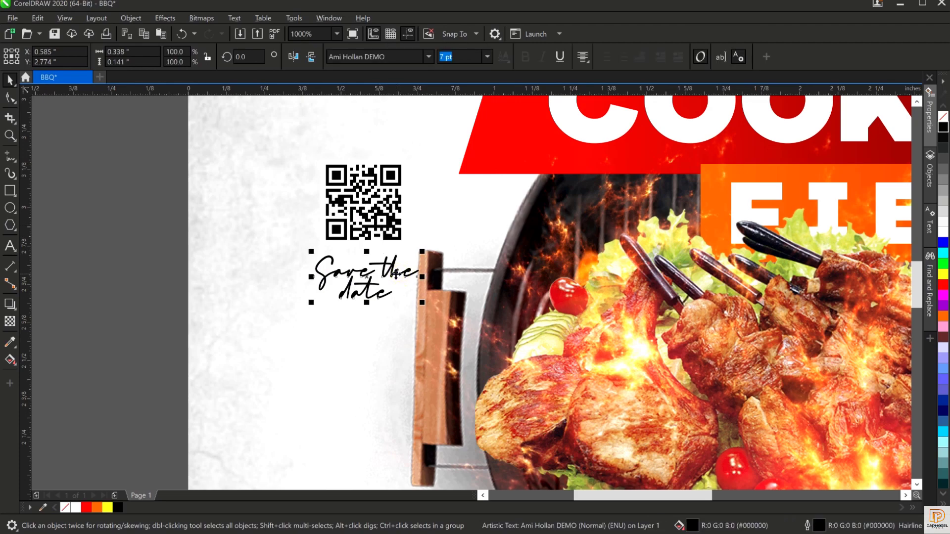
pyautogui.hotkey('shift', 'F4')
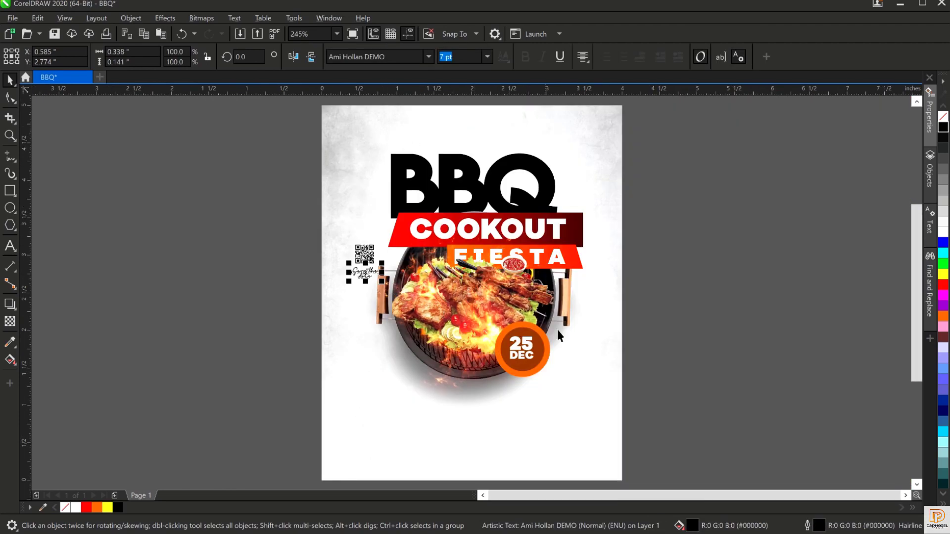
pyautogui.click(742, 304)
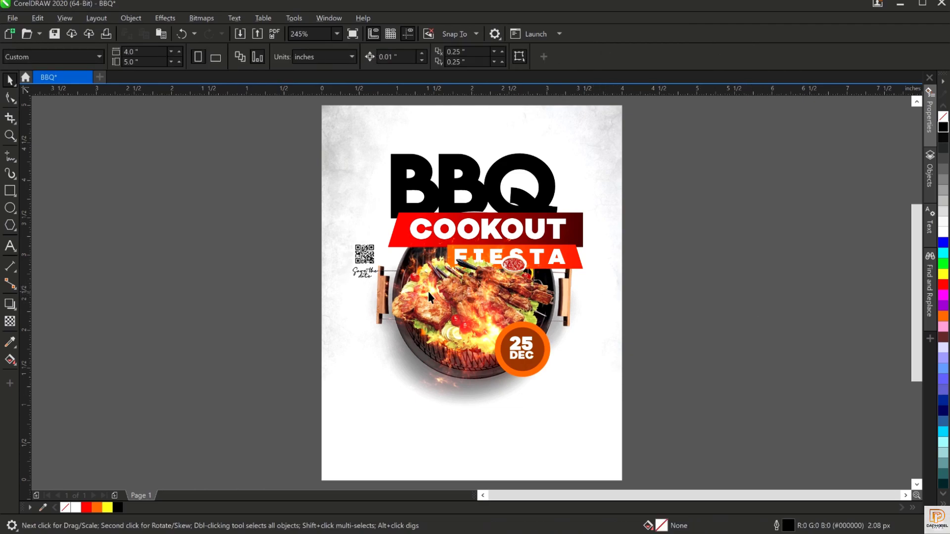
pyautogui.moveTo(265, 226); pyautogui.dragTo(277, 282)
pyautogui.click(359, 278)
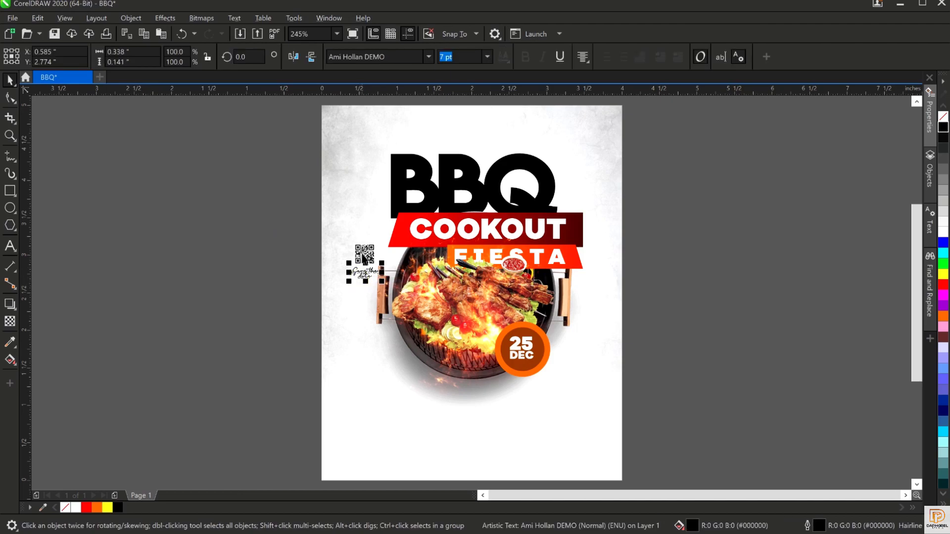
pyautogui.moveTo(359, 278); pyautogui.dragTo(358, 285)
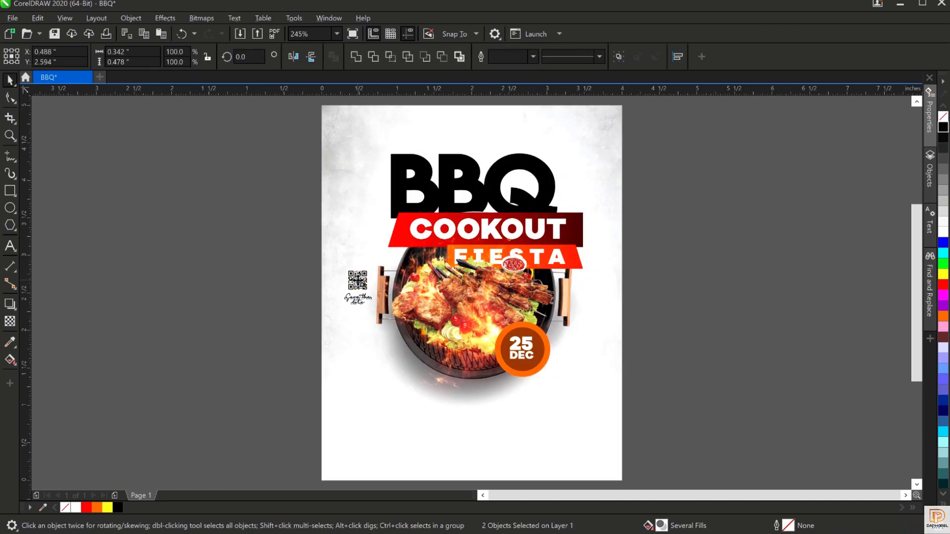
pyautogui.click(359, 293)
pyautogui.click(239, 223)
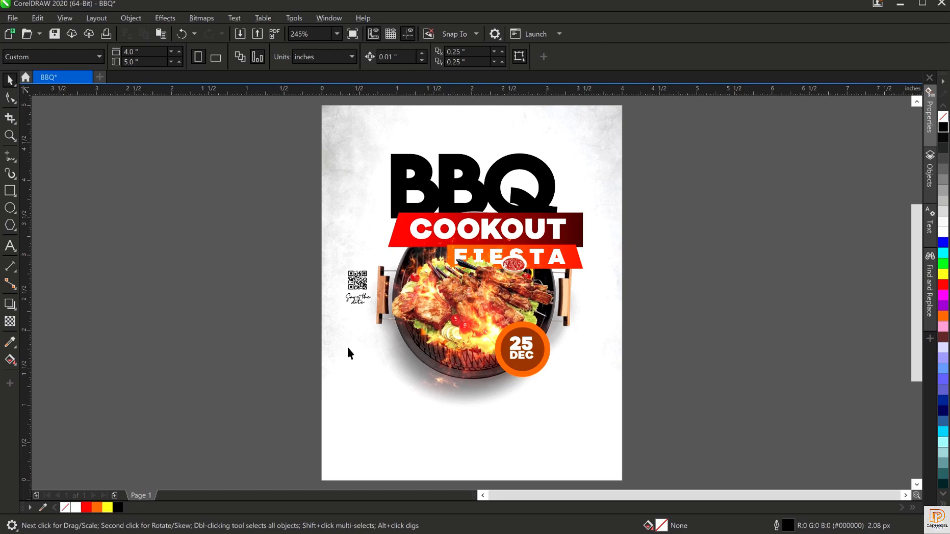
pyautogui.click(604, 451)
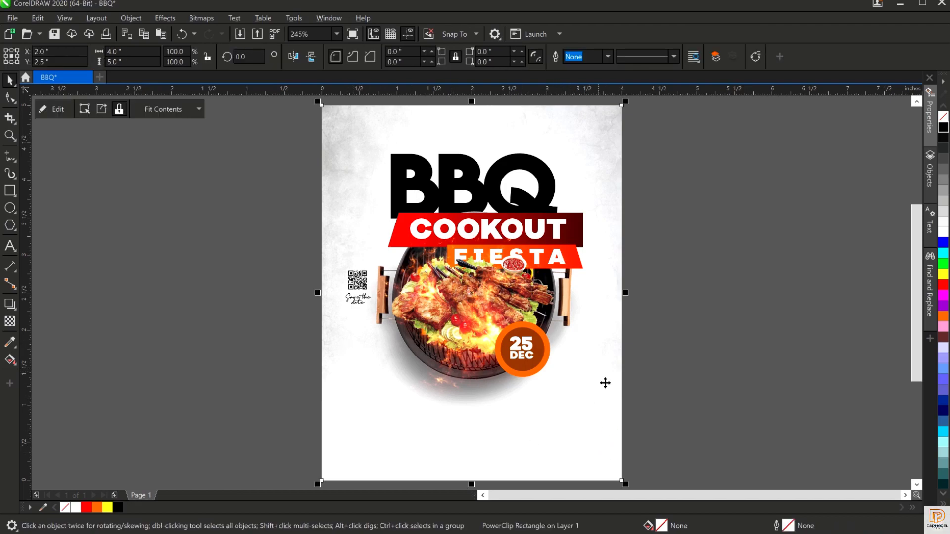
pyautogui.click(748, 327)
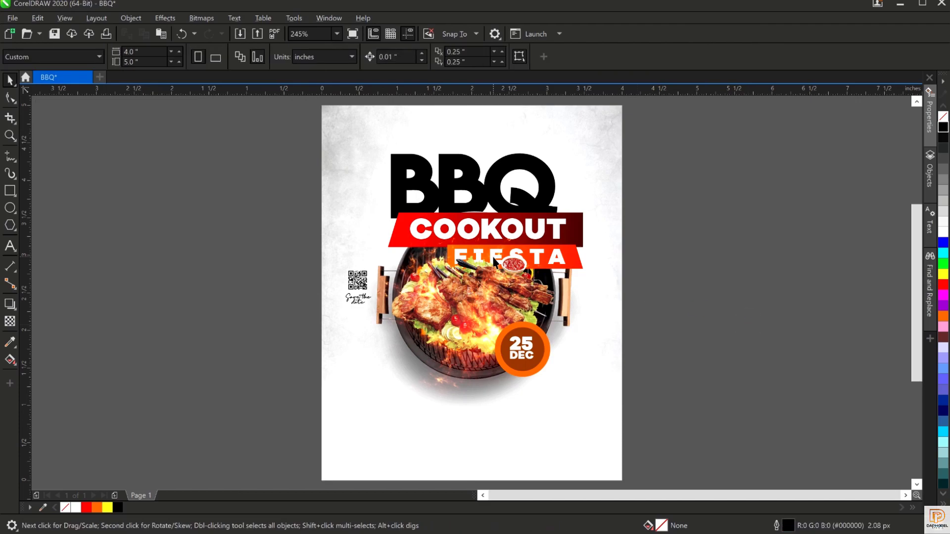
pyautogui.click(495, 230)
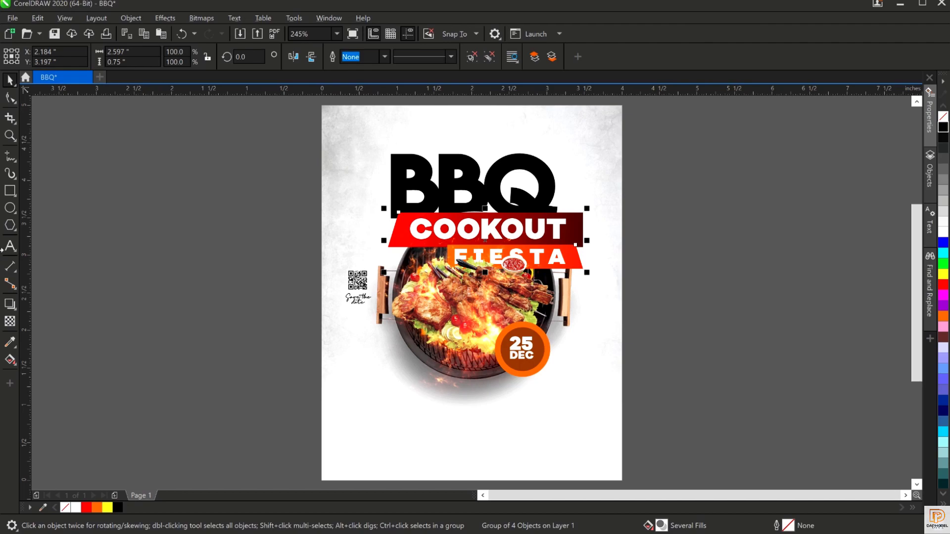
# Add the DJ's stage name in capitals as a line of artistic text in the blank area below the grill.
pyautogui.click(9, 247)
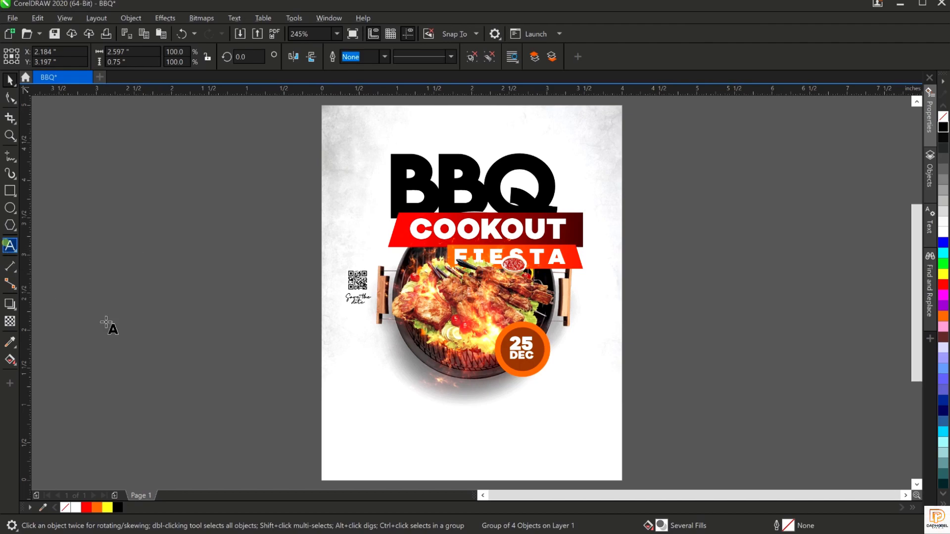
pyautogui.click(413, 431)
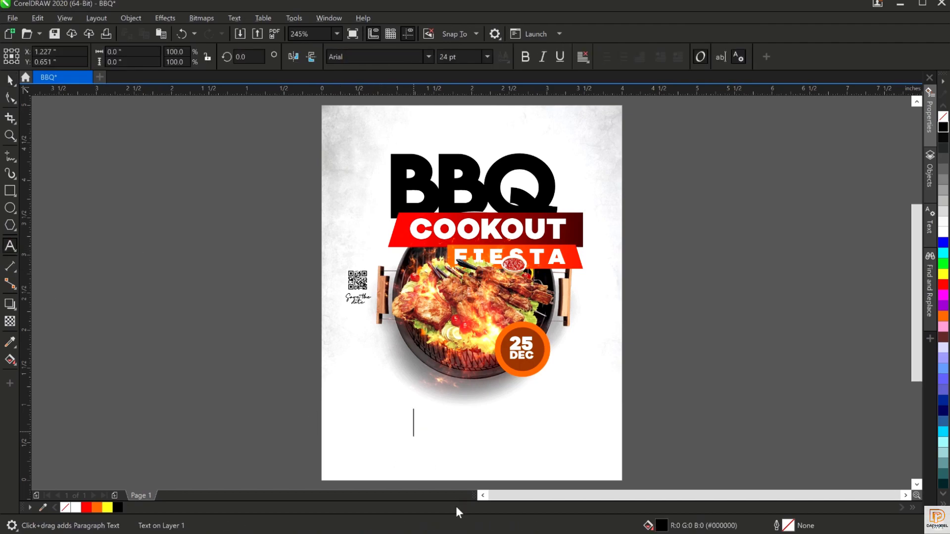
pyautogui.write('DJ')
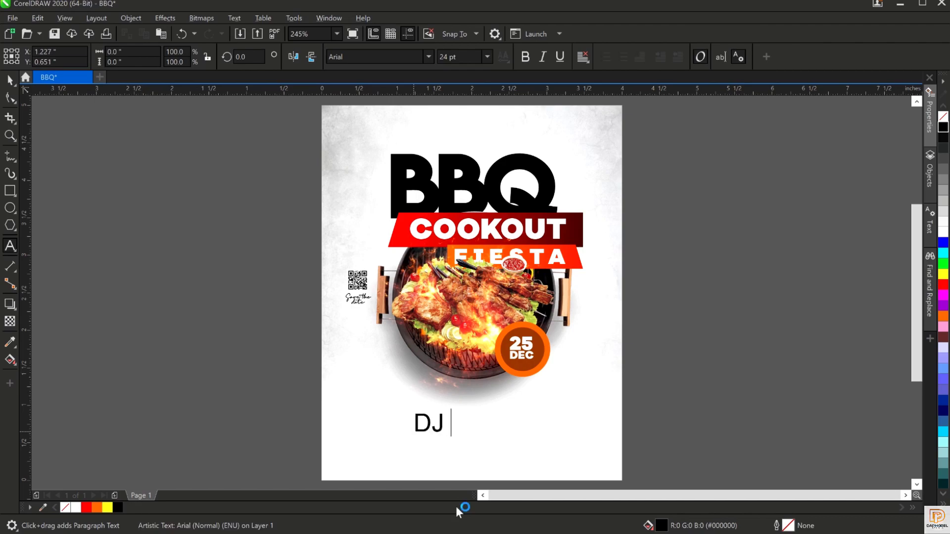
pyautogui.write(' CHARE')
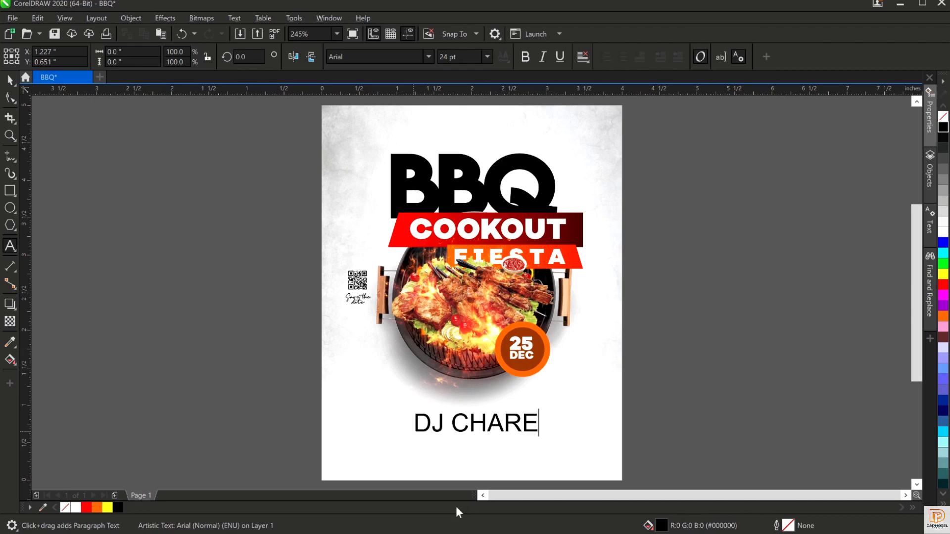
pyautogui.write('X')
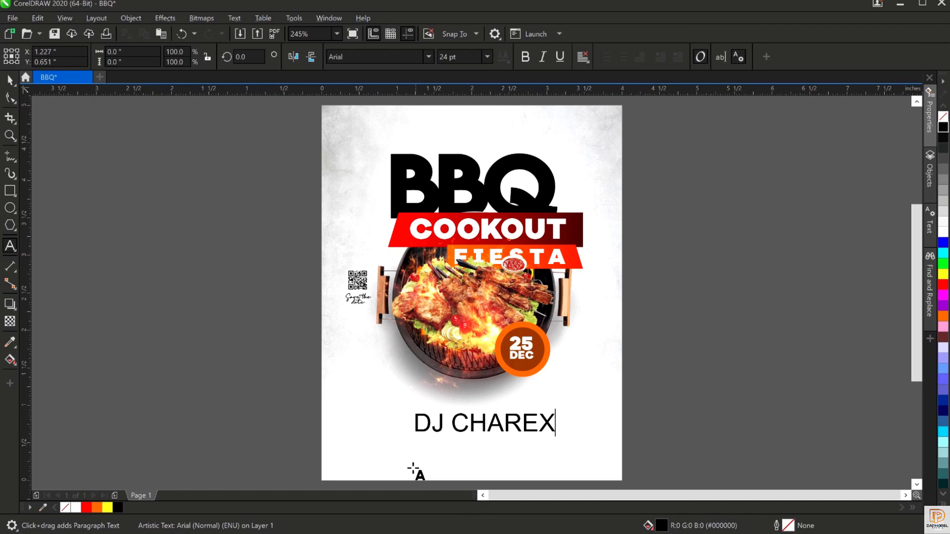
# Change the DJ name text to the Galano Grotesque Alt Black font.
pyautogui.hotkey('ctrl', 'space')
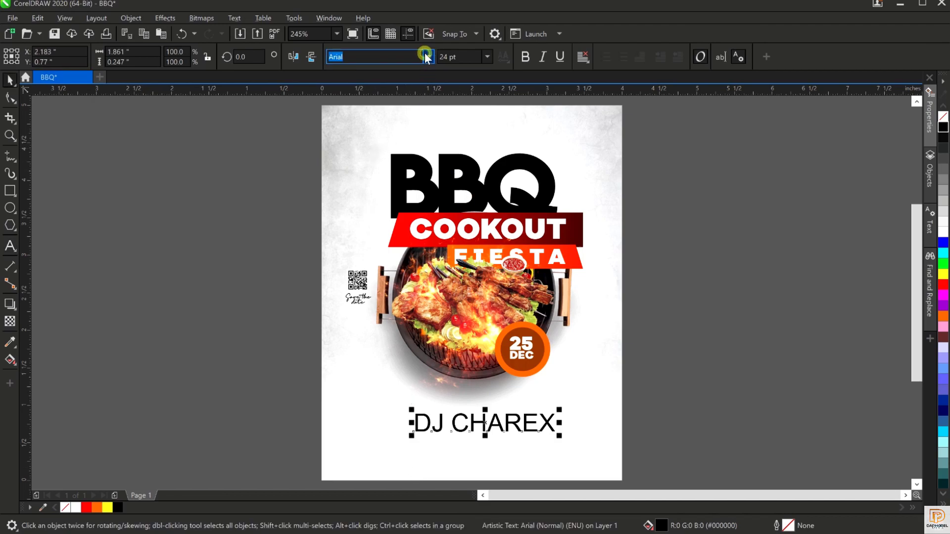
pyautogui.click(429, 57)
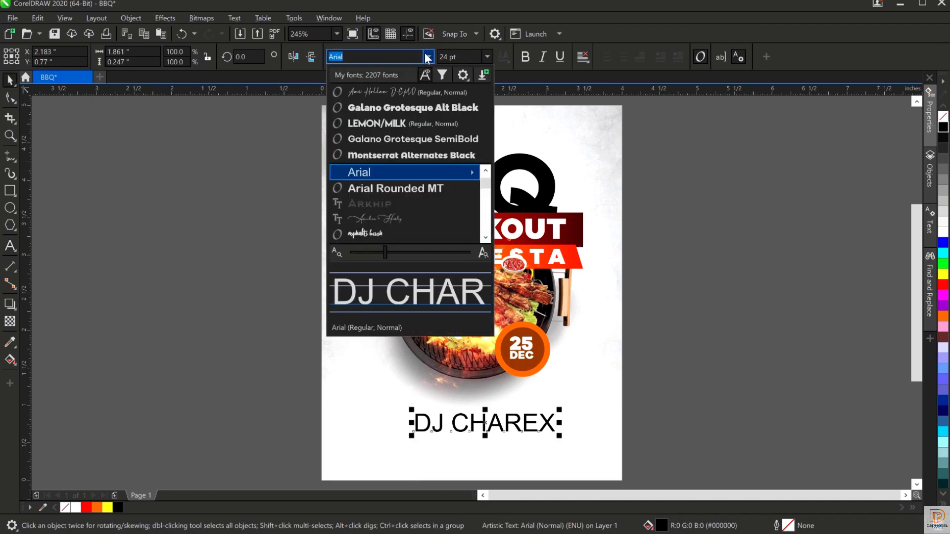
pyautogui.click(411, 105)
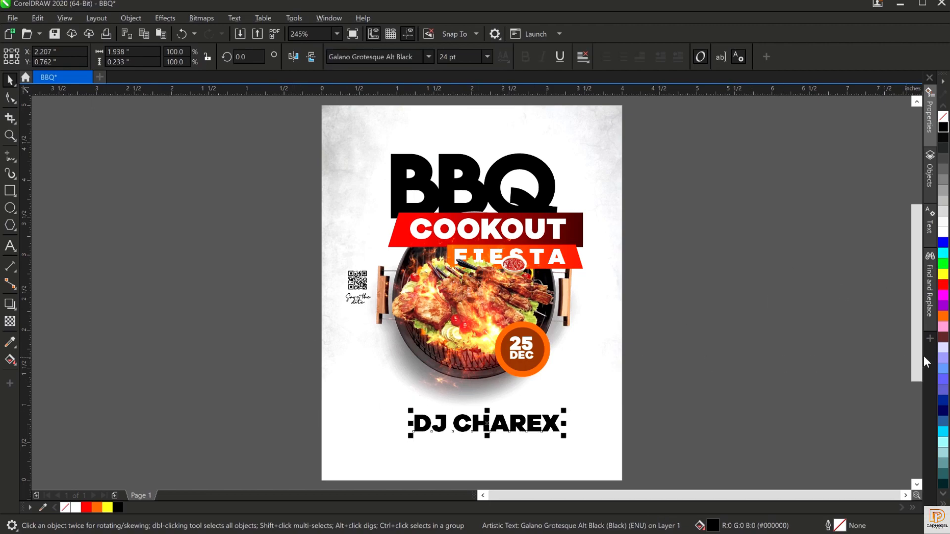
# Fill the DJ name text with green #006633 and shift it slightly left and up to about X 2.09, Y 0.82 inches.
pyautogui.scroll(-4, 943, 413)
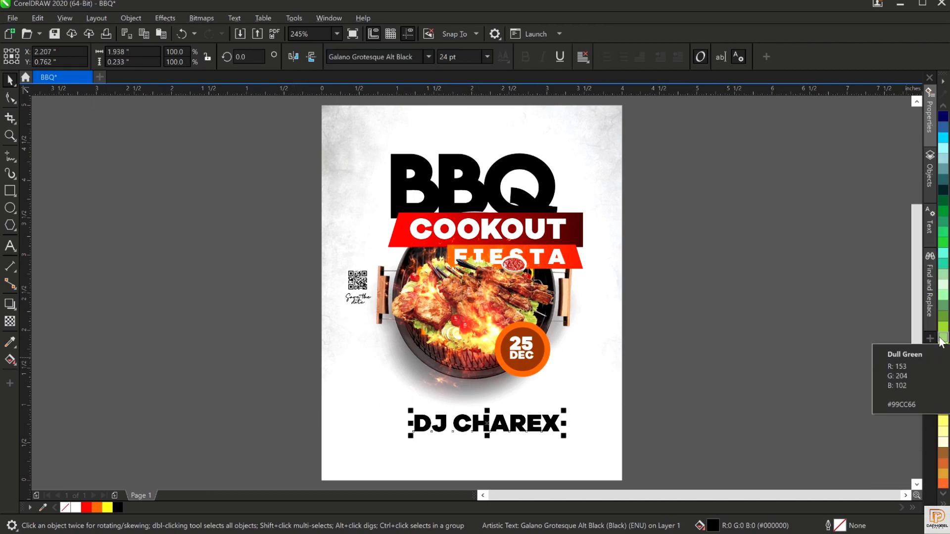
pyautogui.scroll(3, 942, 322)
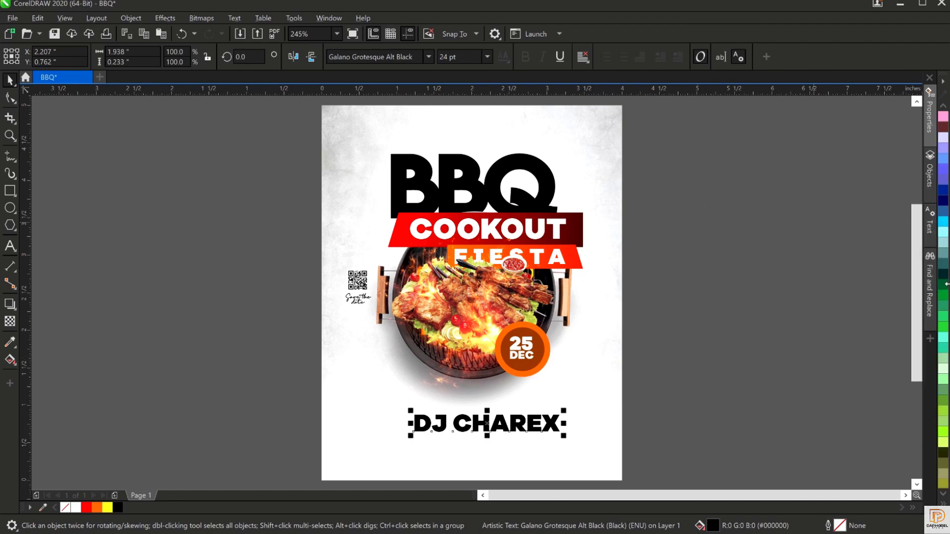
pyautogui.click(943, 285)
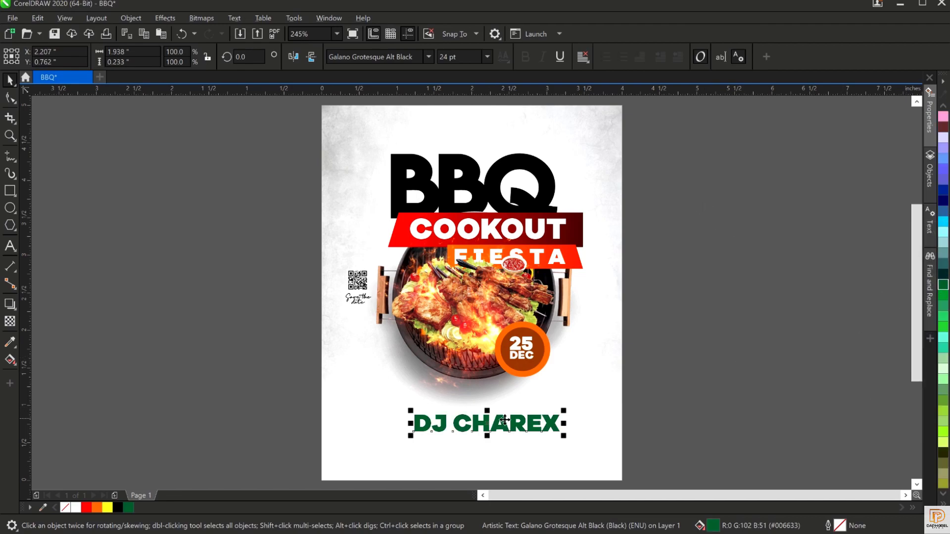
pyautogui.moveTo(503, 424); pyautogui.dragTo(494, 419)
# Darken the DJ name text's green fill to R0 G75 B37 (#004B25).
pyautogui.scroll(2, 464, 426)
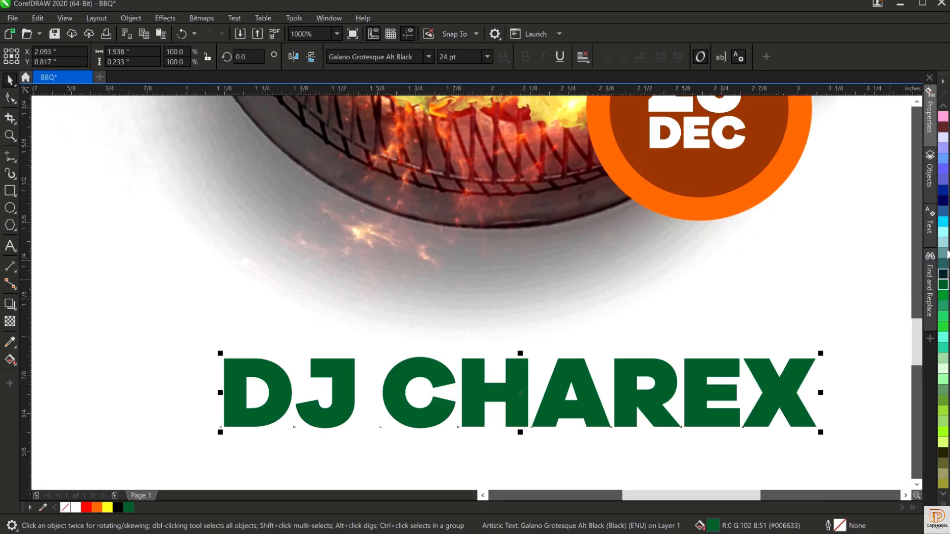
pyautogui.scroll(5, 945, 254)
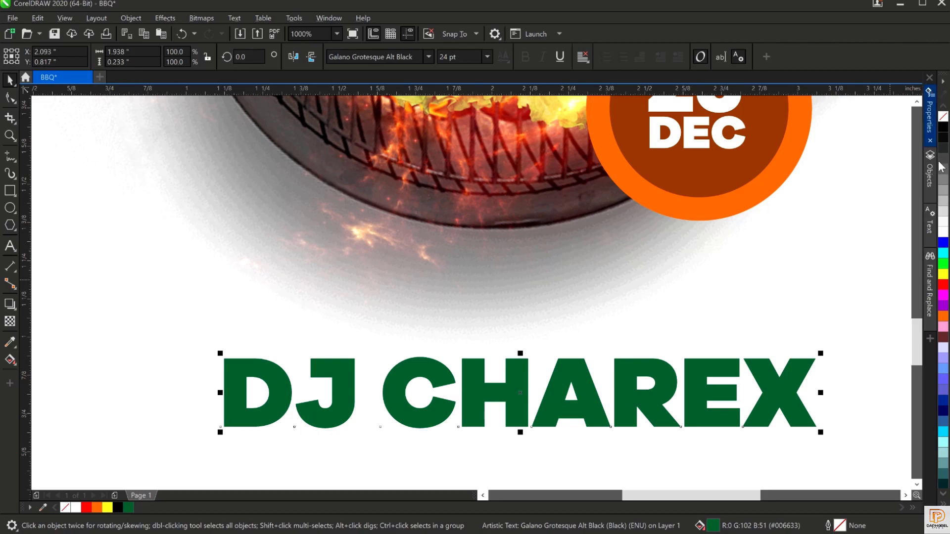
pyautogui.click(944, 131)
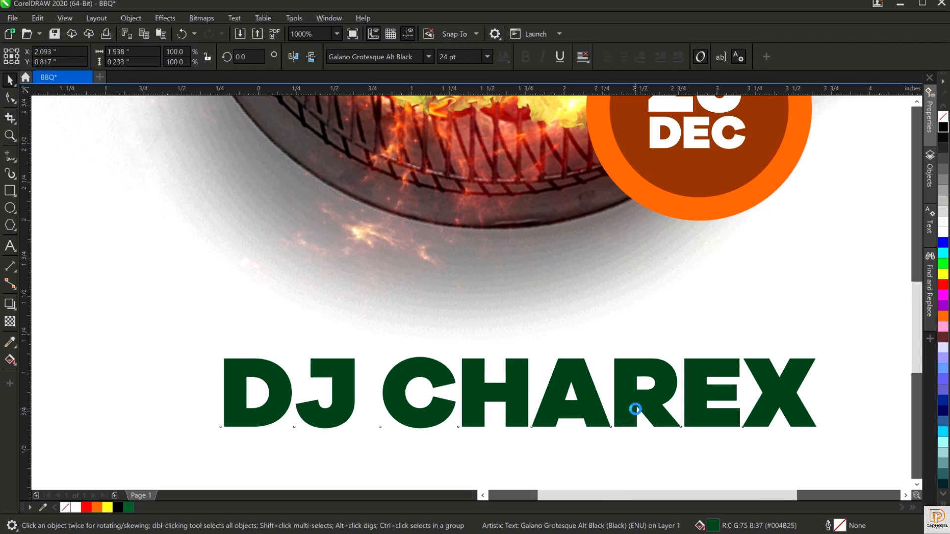
pyautogui.scroll(-2, 635, 410)
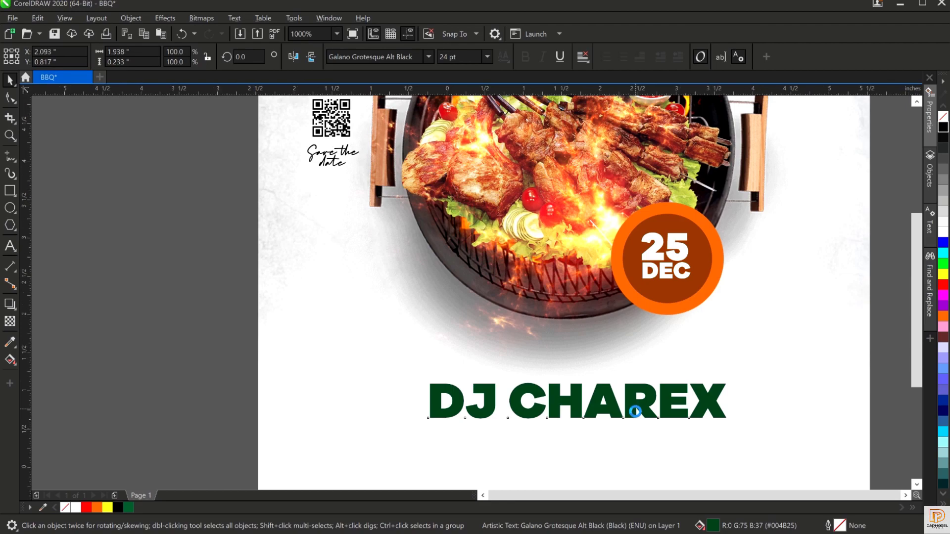
pyautogui.scroll(-2, 635, 411)
pyautogui.scroll(2, 635, 410)
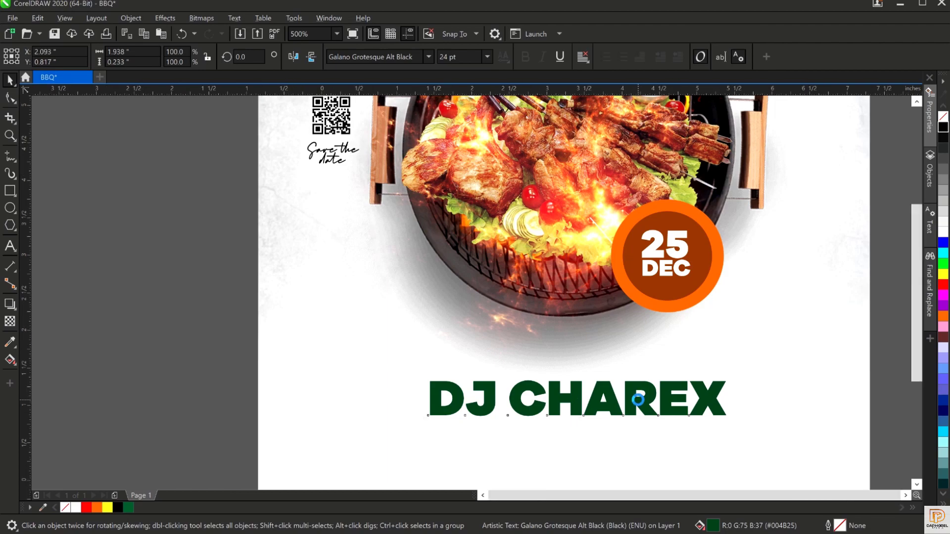
pyautogui.hotkey('shift', 'F4')
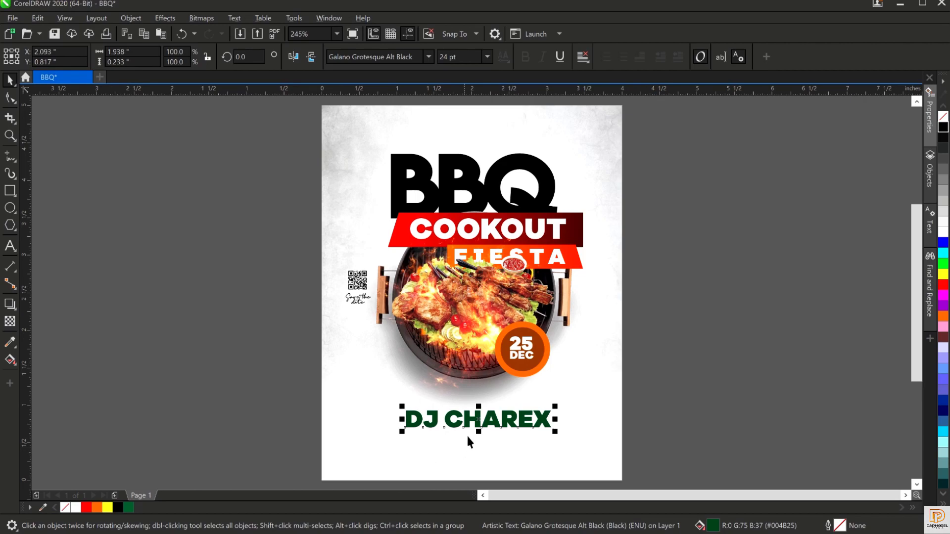
# Duplicate the DJ name text directly below itself and replace the copy's wording with "FREE DRINK | PARKING SPACE".
pyautogui.click(473, 420)
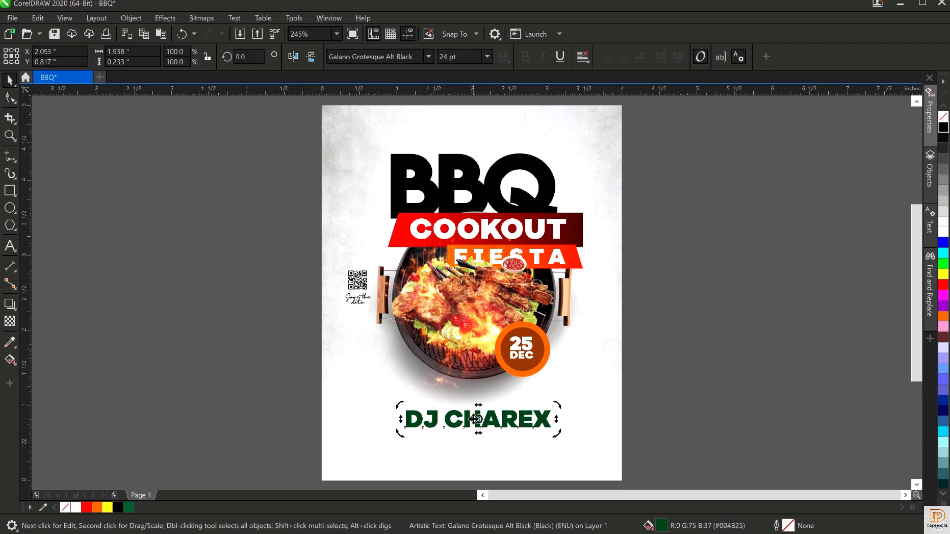
pyautogui.click(479, 420)
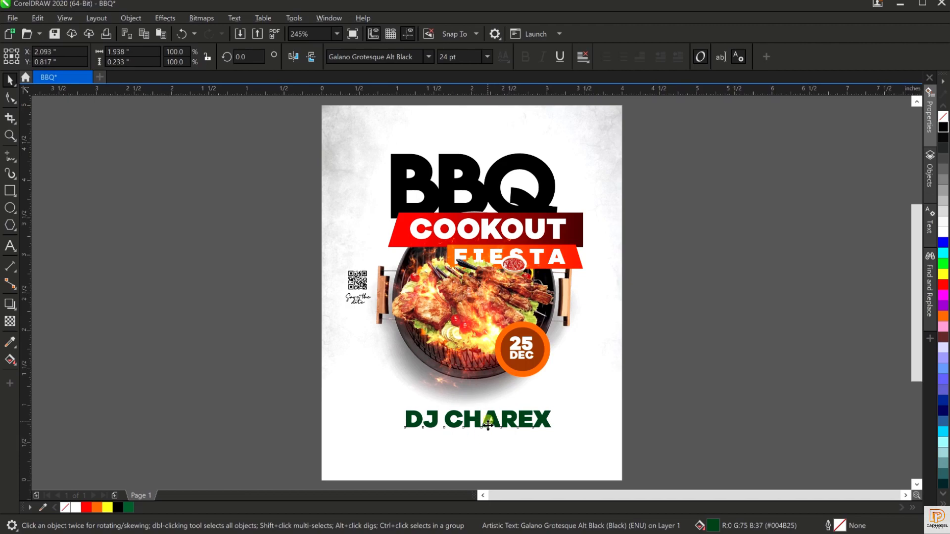
pyautogui.moveTo(488, 426); pyautogui.dragTo(488, 447)
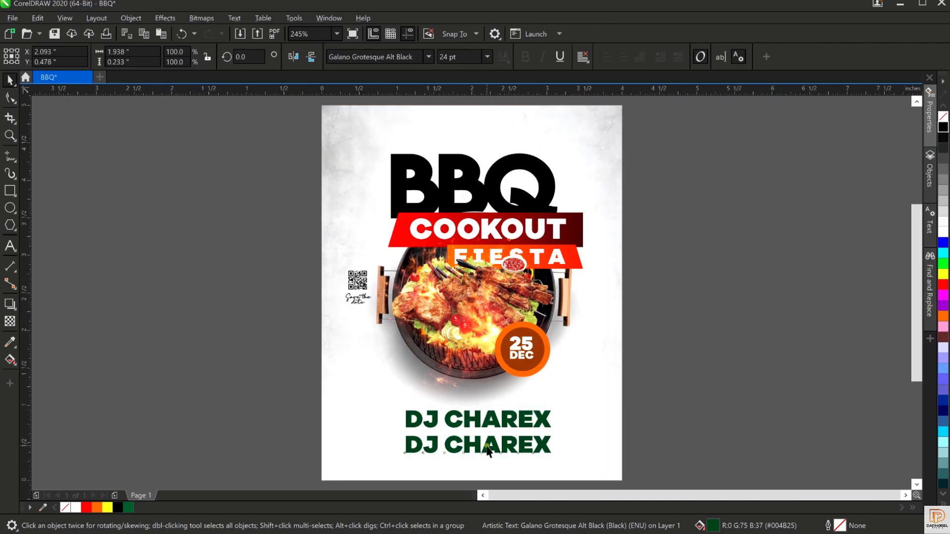
pyautogui.doubleClick(487, 447)
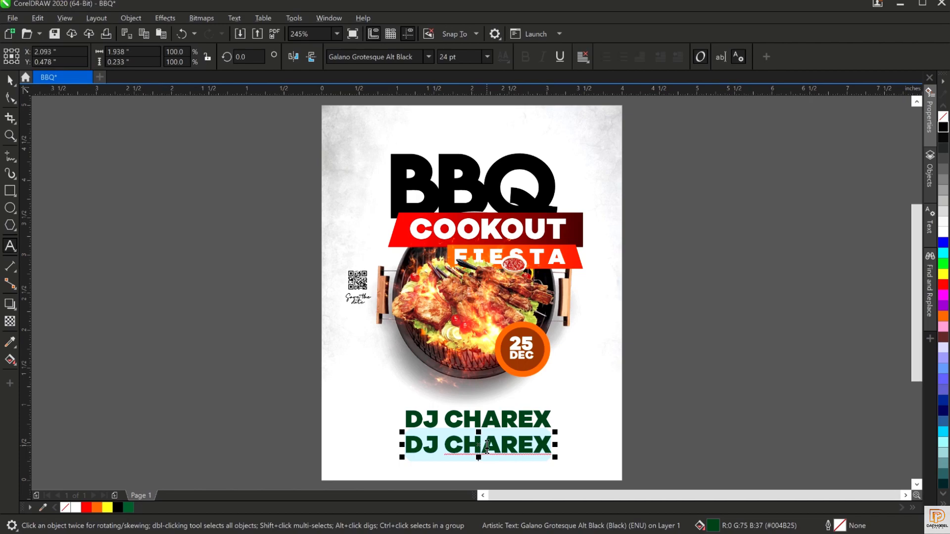
pyautogui.write('FREE D')
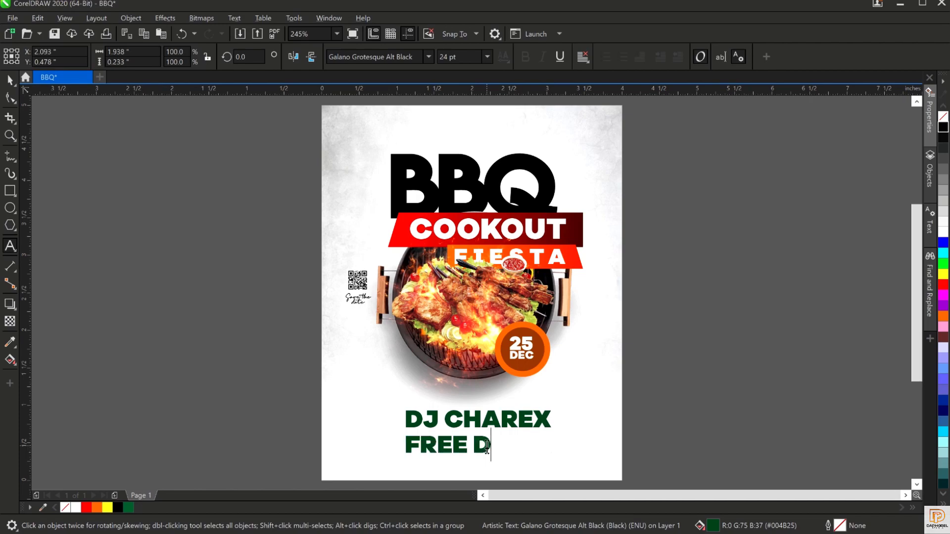
pyautogui.write('RINK')
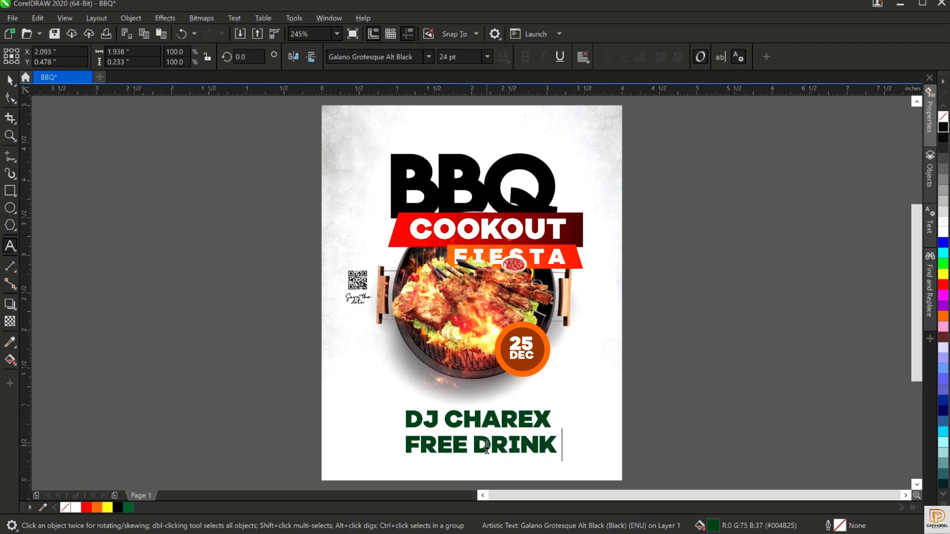
pyautogui.write(' | PARKING')
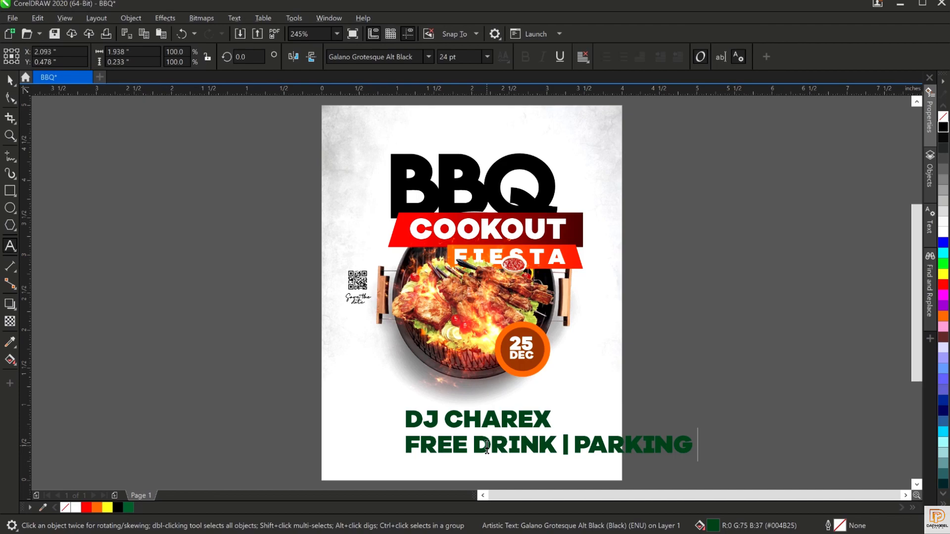
pyautogui.write(' SPACE')
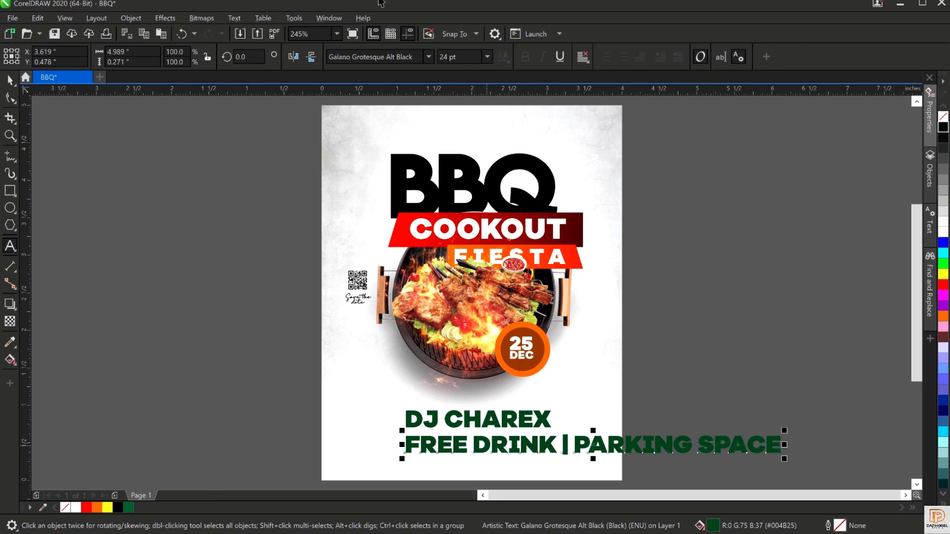
# Set the "FREE DRINK | PARKING SPACE" line to a font size of 10 pt.
pyautogui.hotkey('ctrl', 'space')
pyautogui.write('10')
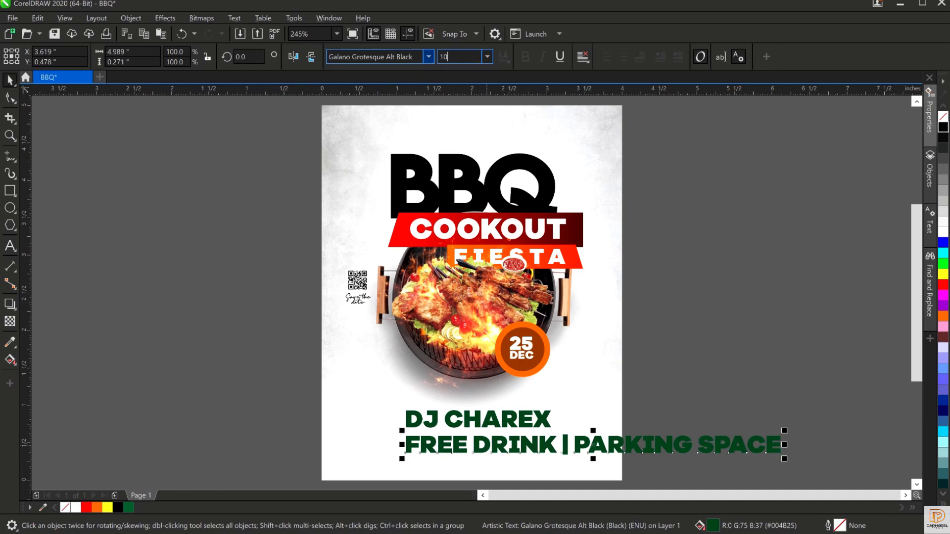
pyautogui.press('Return')
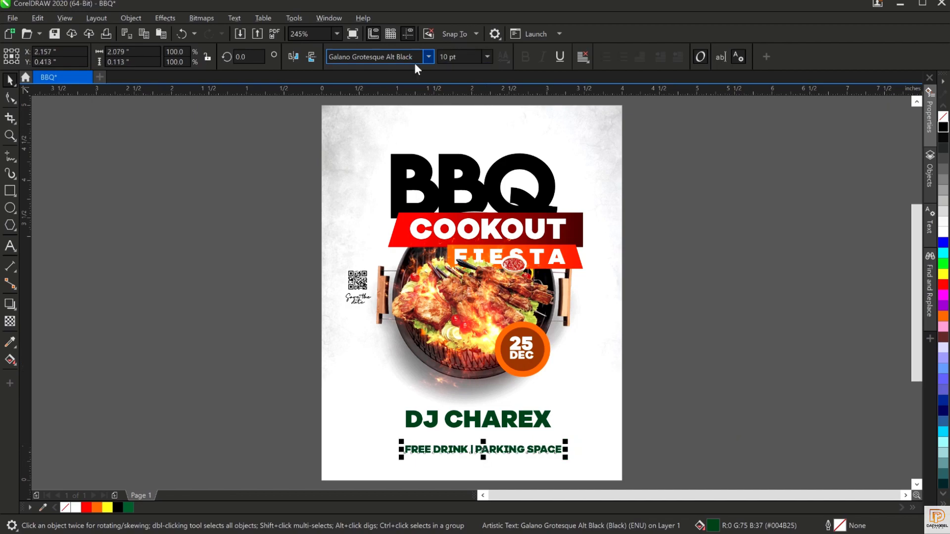
# Tuck the free-drink line under the DJ name and place a copy below at about Y 0.35 inches, reworded as the event's street address.
pyautogui.moveTo(488, 447)
pyautogui.mouseDown()
pyautogui.moveTo(483, 434)
pyautogui.moveTo(487, 455)
pyautogui.mouseUp()
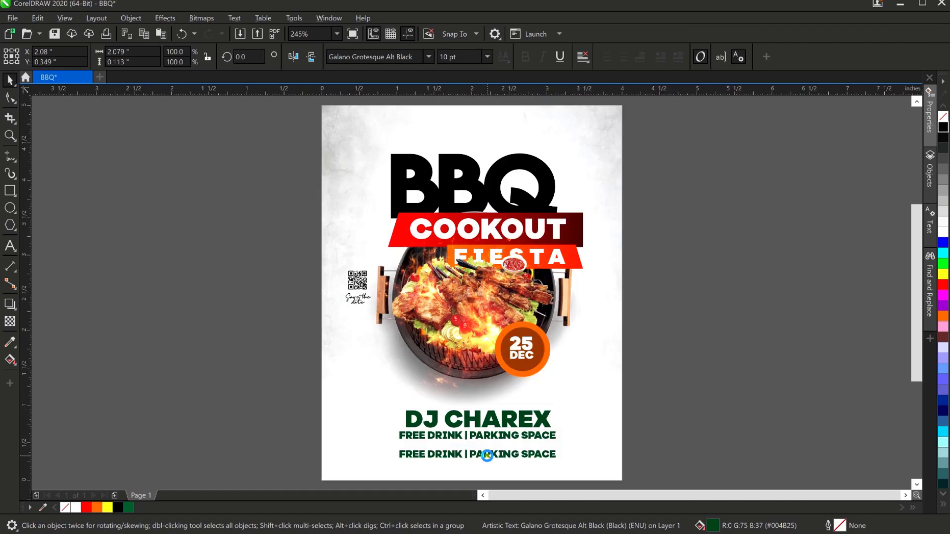
pyautogui.doubleClick(487, 455)
pyautogui.hotkey('ctrl', 'a')
pyautogui.write('12')
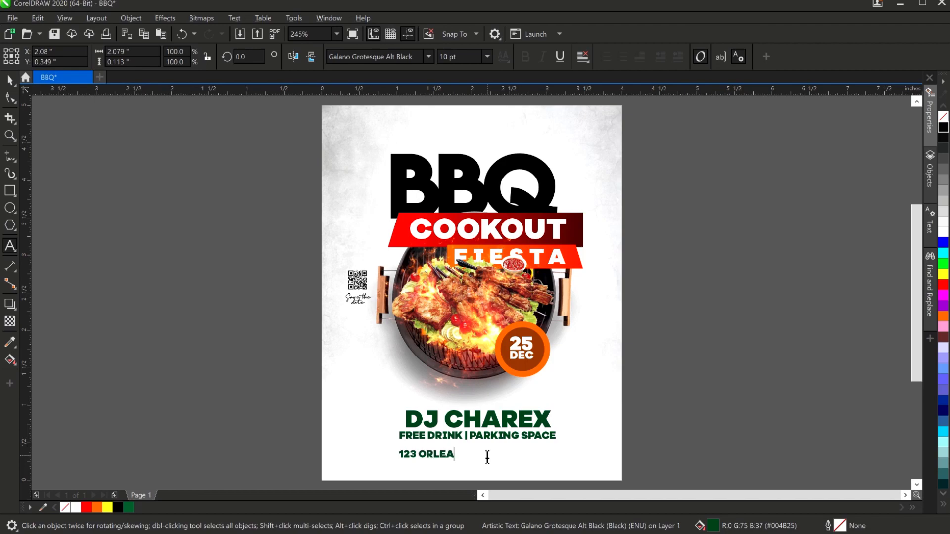
pyautogui.write('NS DRIVE NEW YORK CITY')
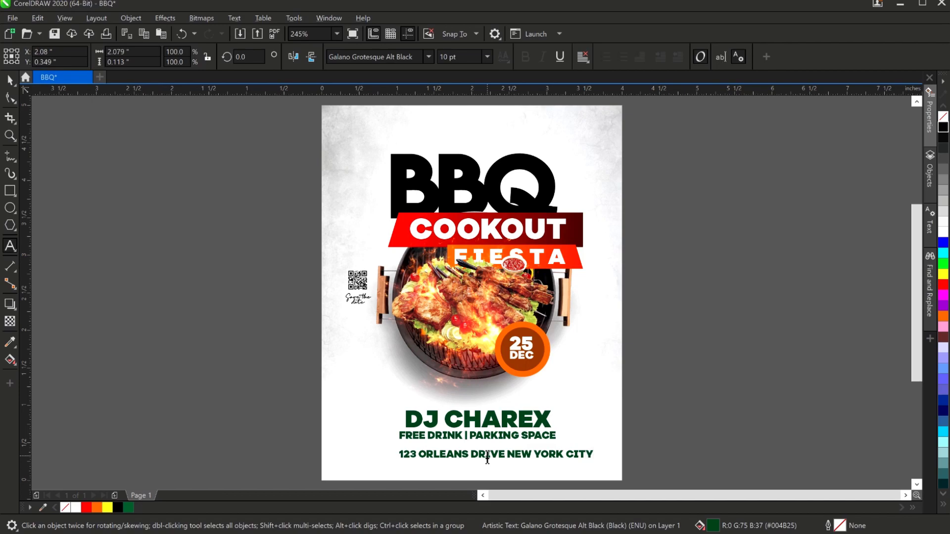
pyautogui.hotkey('ctrl', 'space')
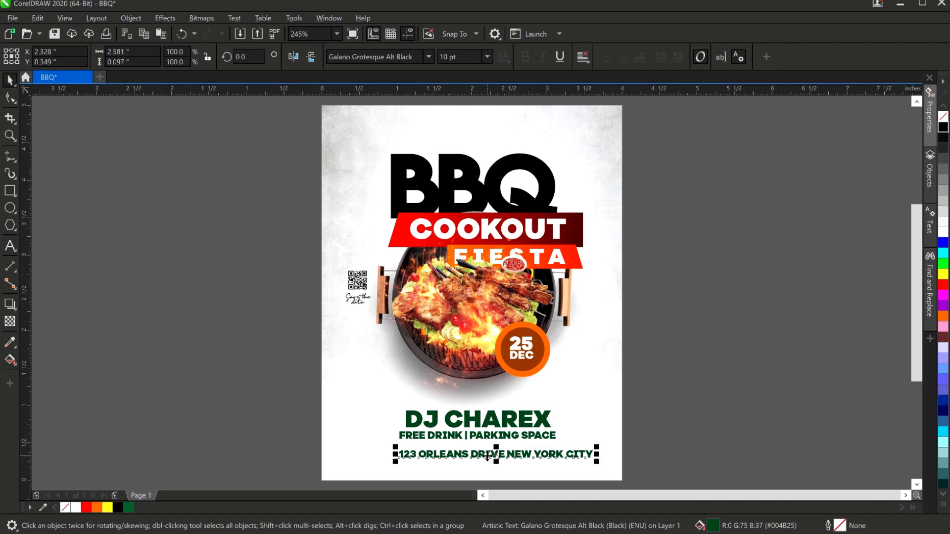
# Change the address line to Galano Grotesque SemiBold and shrink it to about 1.73 inches wide just below the free-drink line.
pyautogui.click(427, 58)
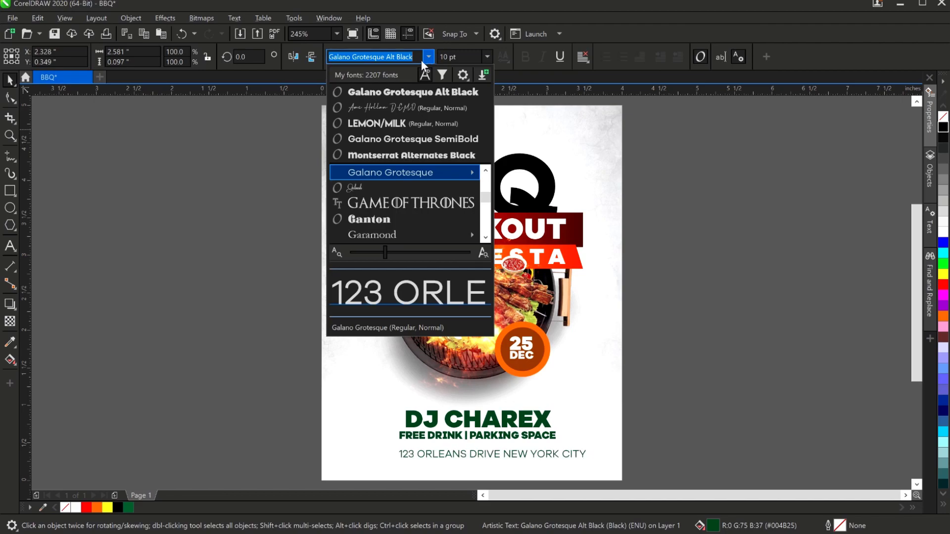
pyautogui.click(422, 139)
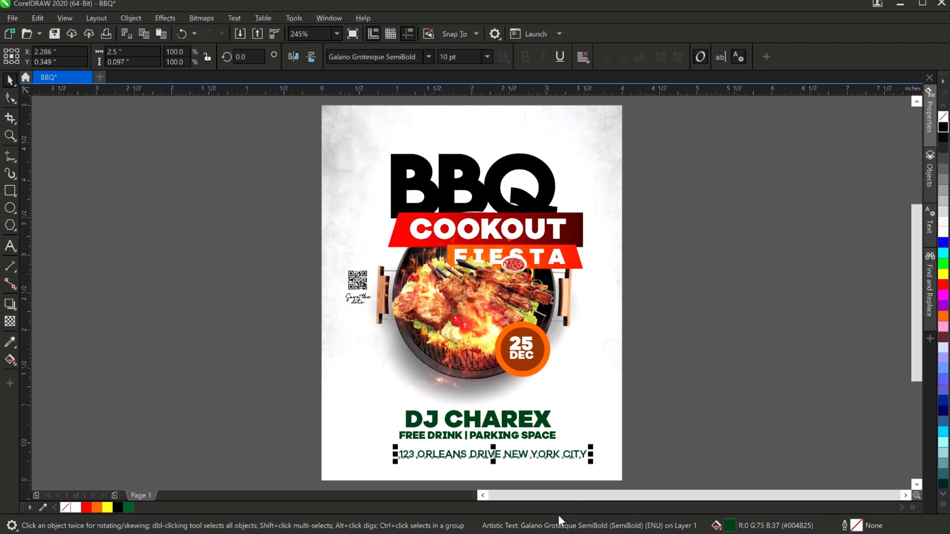
pyautogui.moveTo(591, 461); pyautogui.dragTo(518, 446)
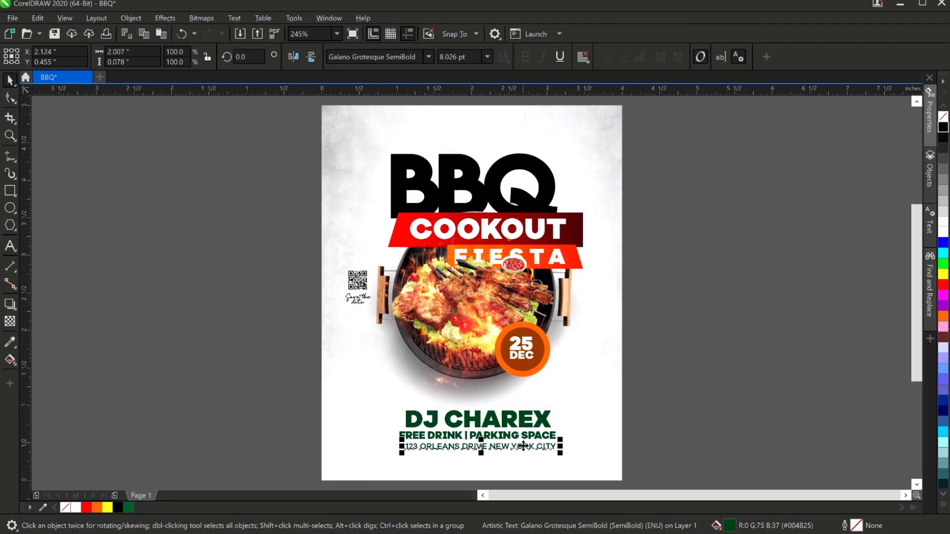
pyautogui.scroll(2, 515, 450)
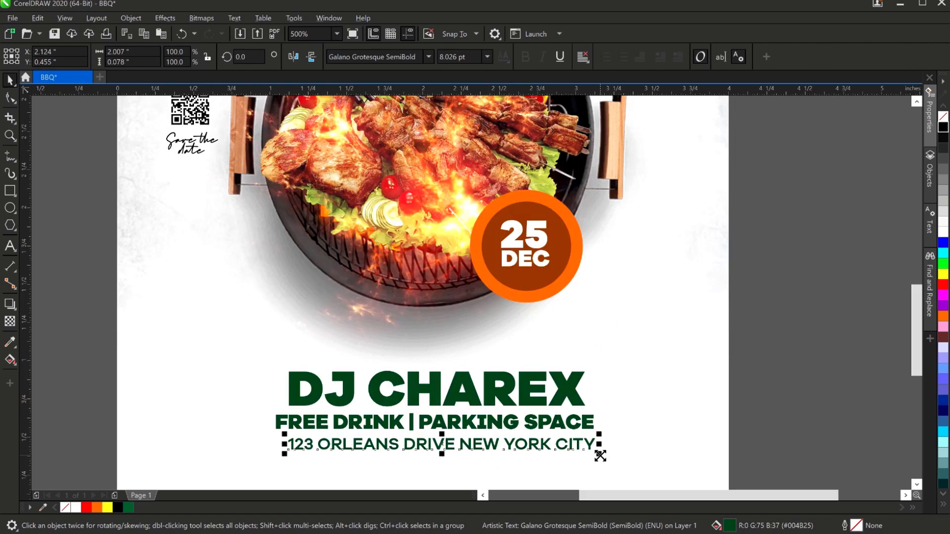
pyautogui.moveTo(600, 456); pyautogui.dragTo(578, 457)
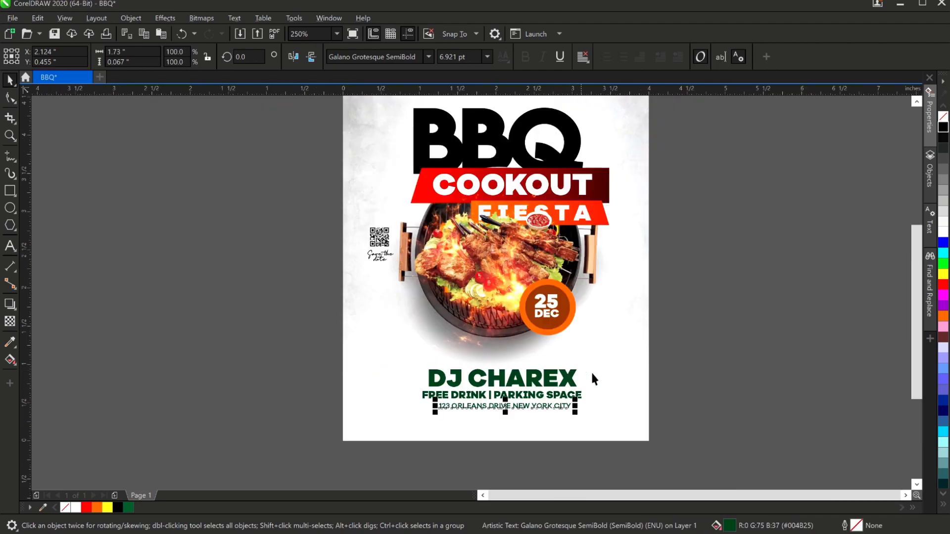
pyautogui.click(731, 339)
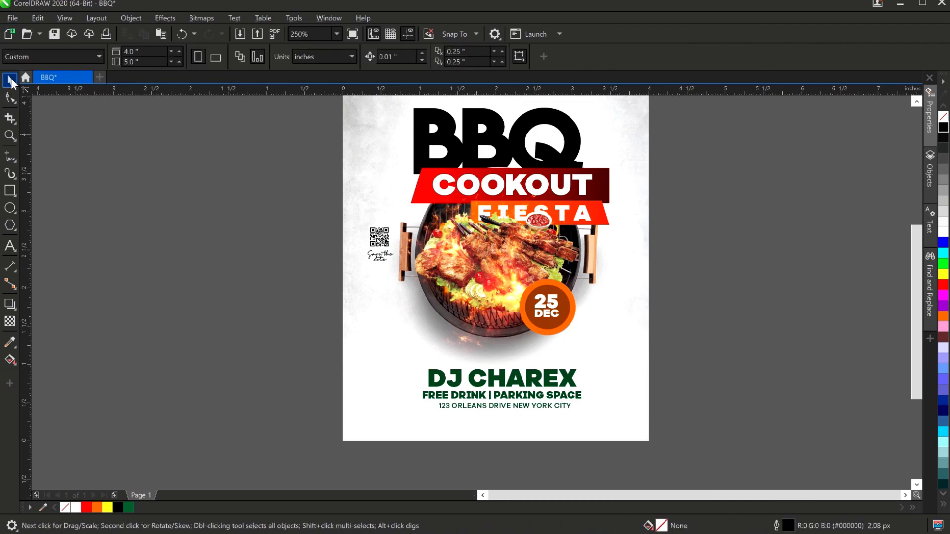
# Centre the DJ name, free-drink and address lines on each other and nudge them up together to about Y 0.76 inches.
pyautogui.moveTo(691, 348); pyautogui.dragTo(363, 440)
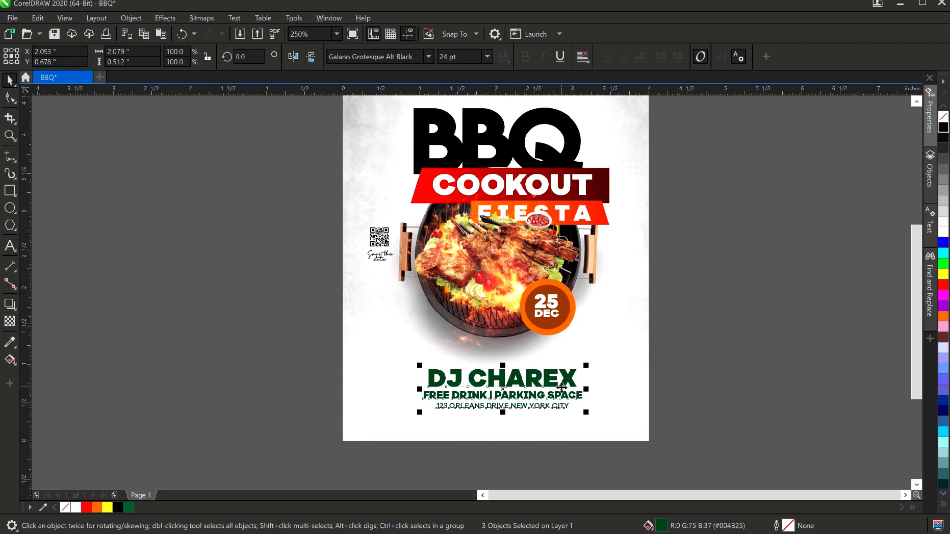
pyautogui.press('Up')
pyautogui.press('Up')
pyautogui.press('Up')
pyautogui.press('Up')
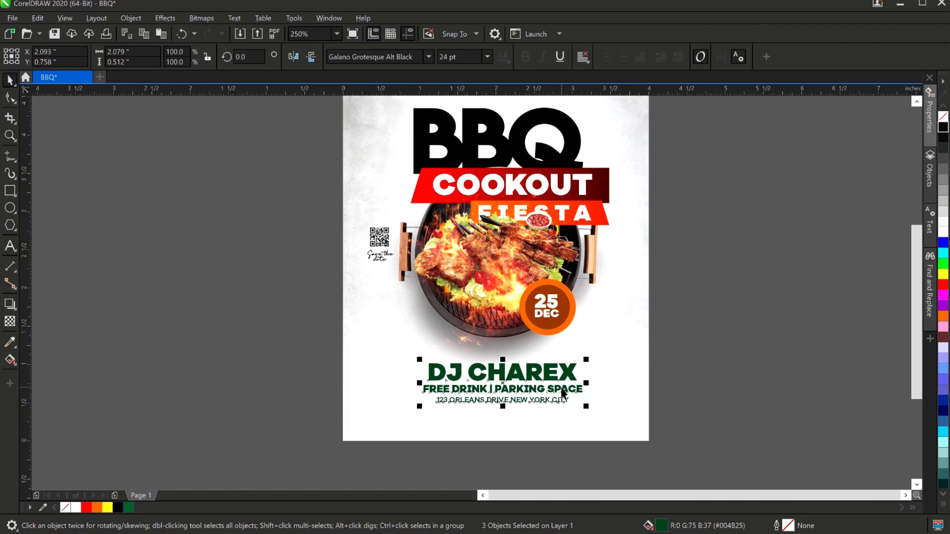
pyautogui.click(750, 282)
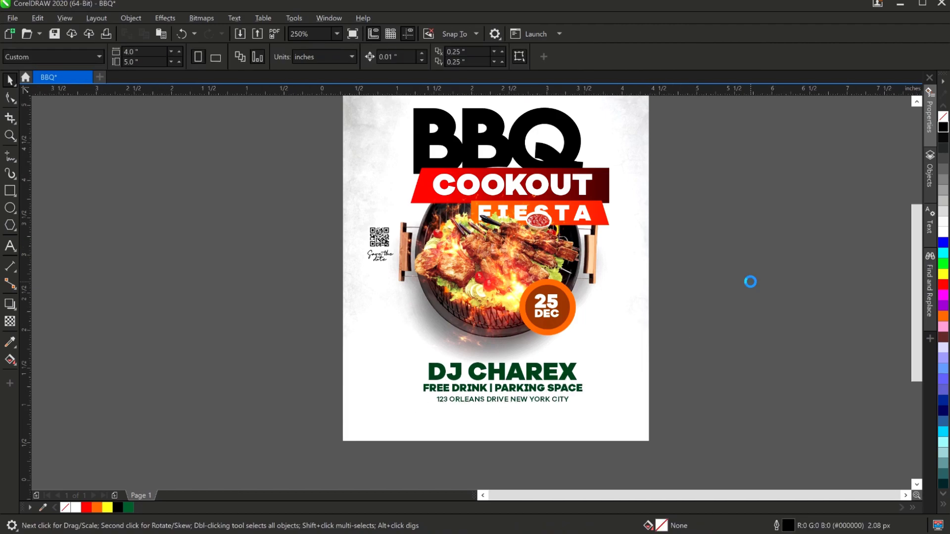
pyautogui.hotkey('shift', 'F4')
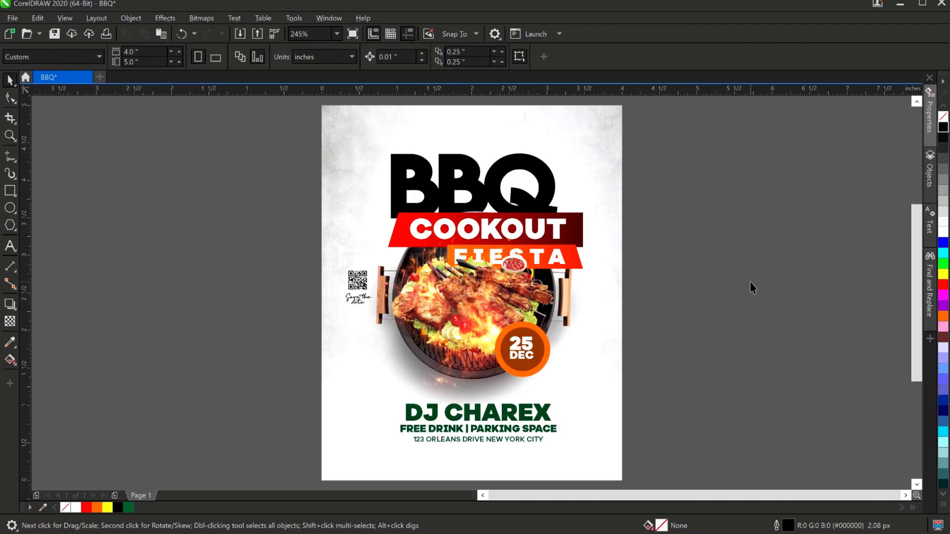
pyautogui.click(587, 138)
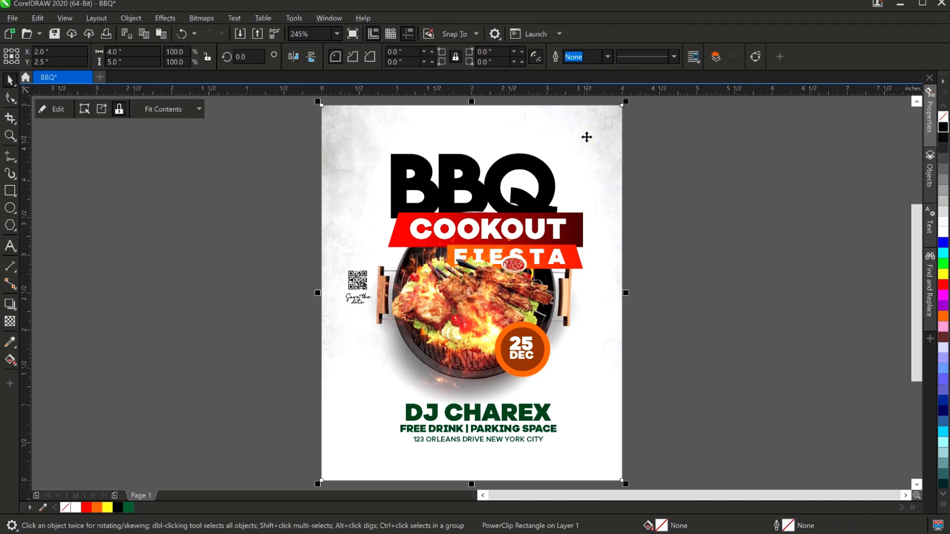
pyautogui.click(695, 232)
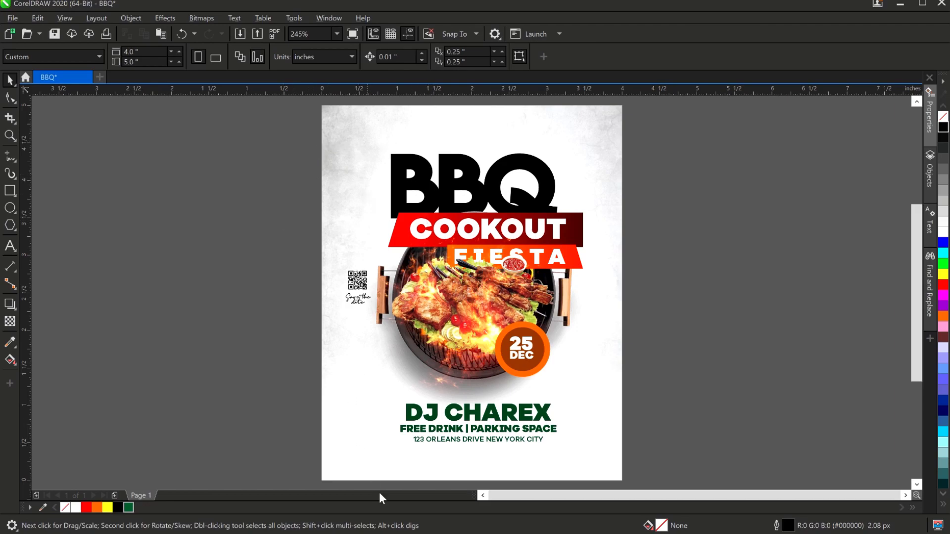
# Import the palm leaf image "pngegg (149)" from the BBQ RESOURCE FILE folder and place it over the flyer page.
pyautogui.hotkey('alt', 'Tab')
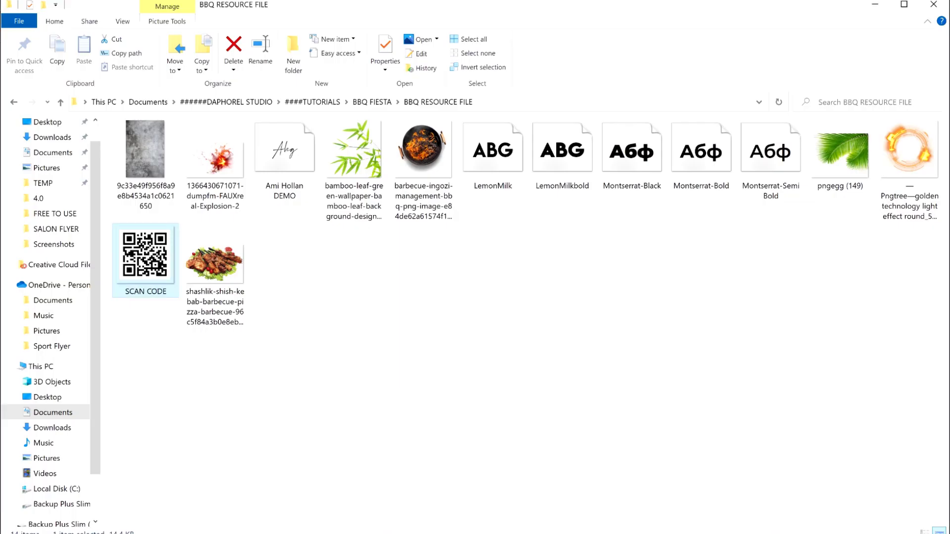
pyautogui.click(851, 149)
pyautogui.moveTo(836, 153); pyautogui.dragTo(147, 242)
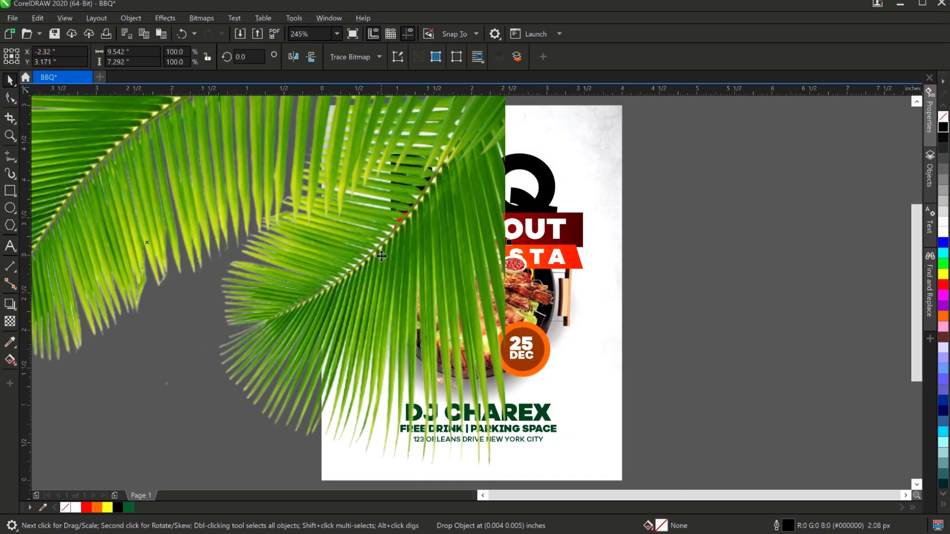
pyautogui.scroll(-2, 381, 256)
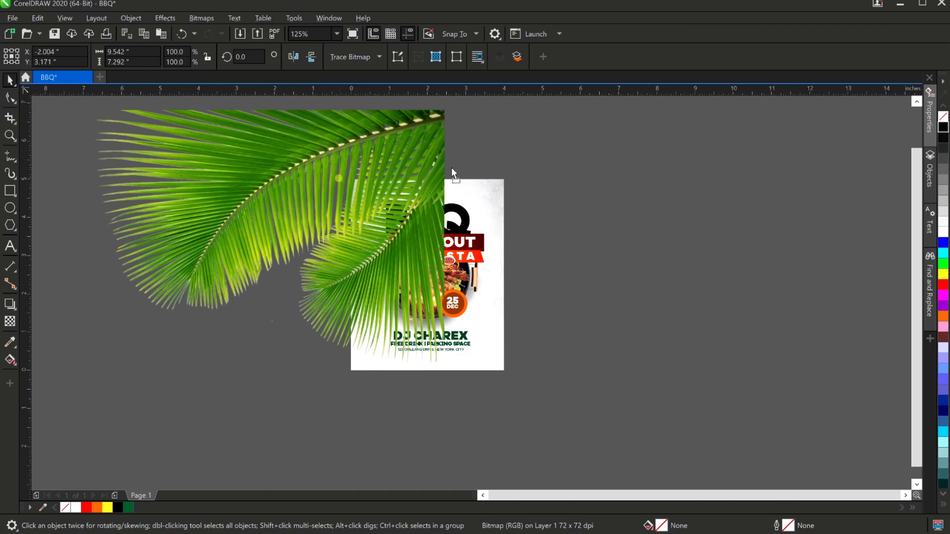
pyautogui.moveTo(339, 179); pyautogui.dragTo(502, 184)
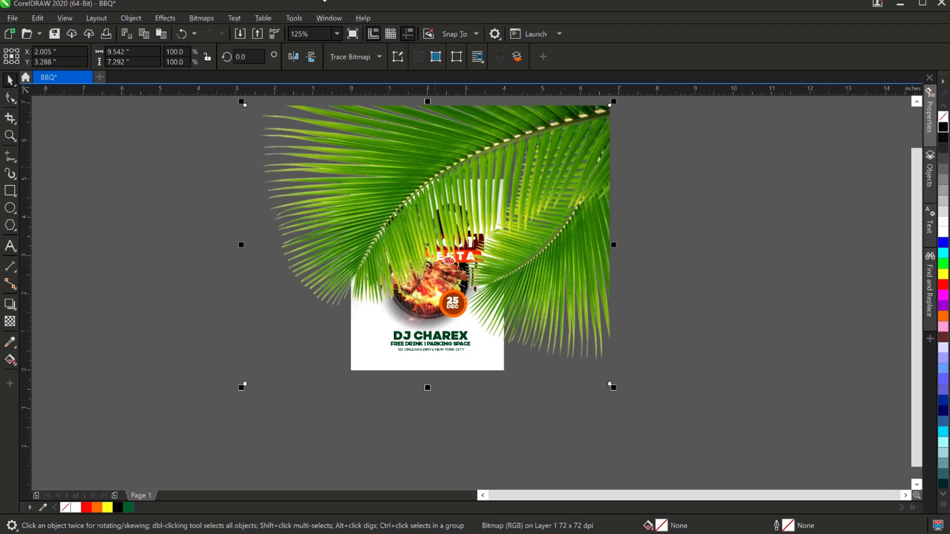
# Flip the palm leaf vertically and scale it to about 1.92 inches wide at the flyer's lower-right corner.
pyautogui.click(311, 57)
pyautogui.moveTo(500, 297); pyautogui.dragTo(503, 356)
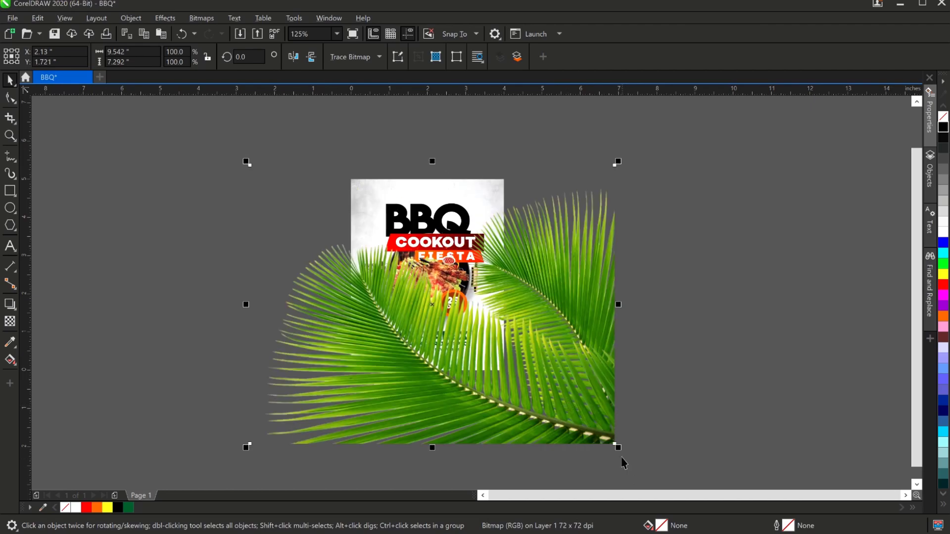
pyautogui.moveTo(617, 446); pyautogui.dragTo(533, 388)
pyautogui.click(524, 380)
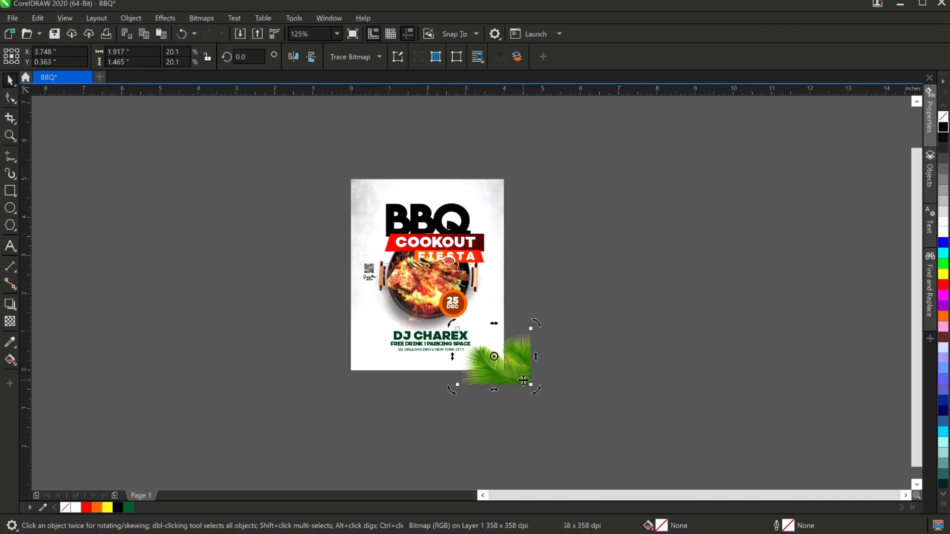
# Rotate the palm leaf about 20° clockwise and shift it to about X 3.86, Y 0.28 inches.
pyautogui.click(492, 365)
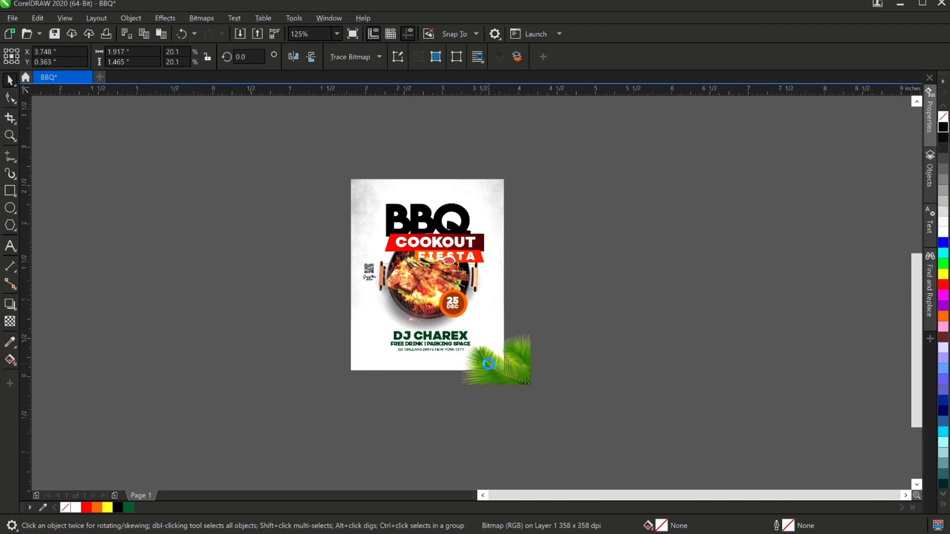
pyautogui.scroll(2, 489, 364)
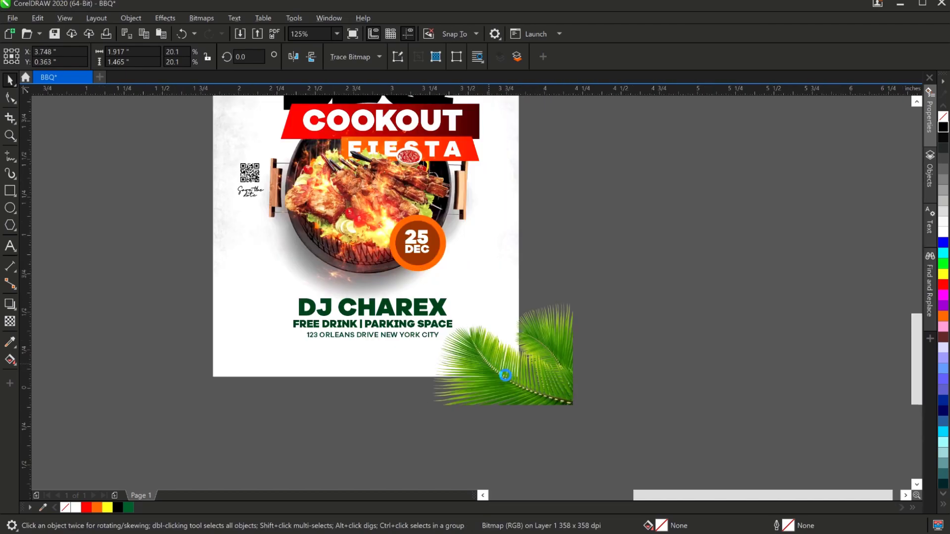
pyautogui.click(504, 369)
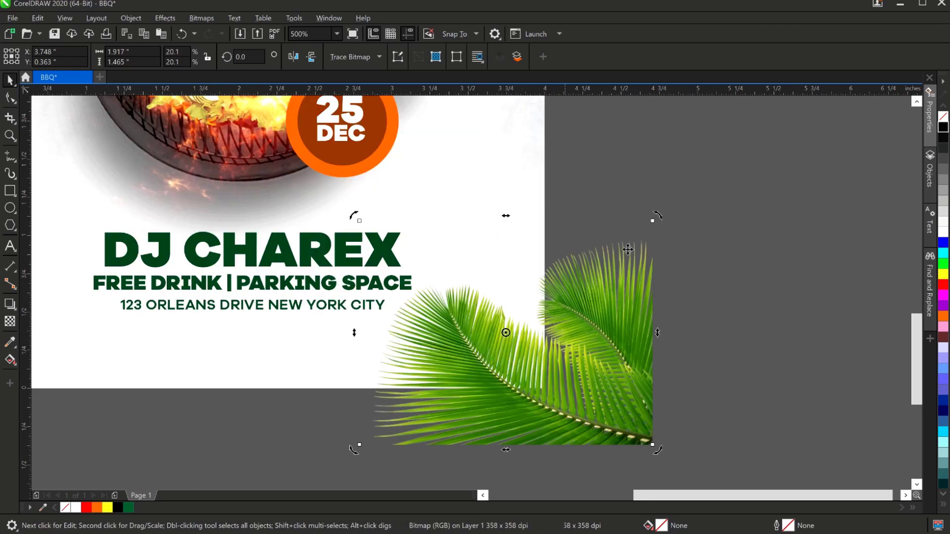
pyautogui.moveTo(657, 216); pyautogui.dragTo(679, 278)
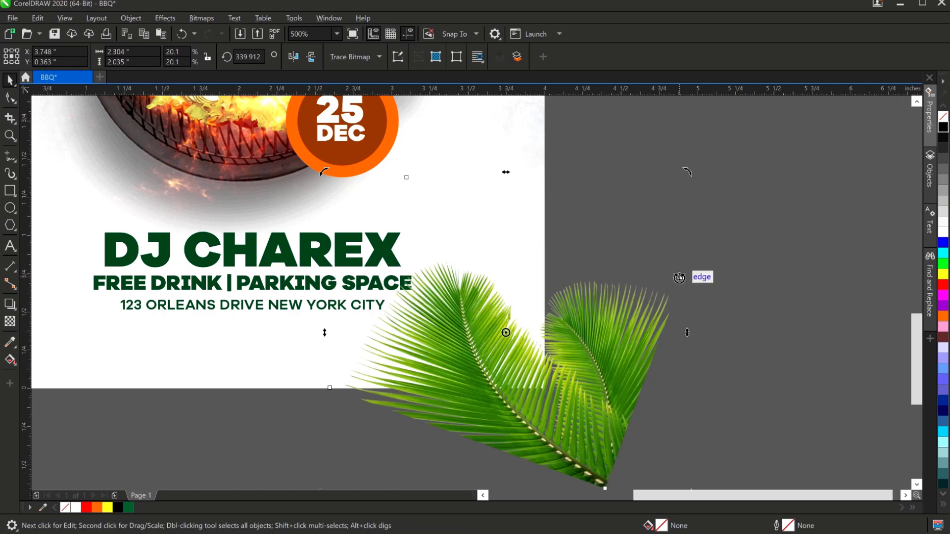
pyautogui.moveTo(431, 399); pyautogui.dragTo(463, 385)
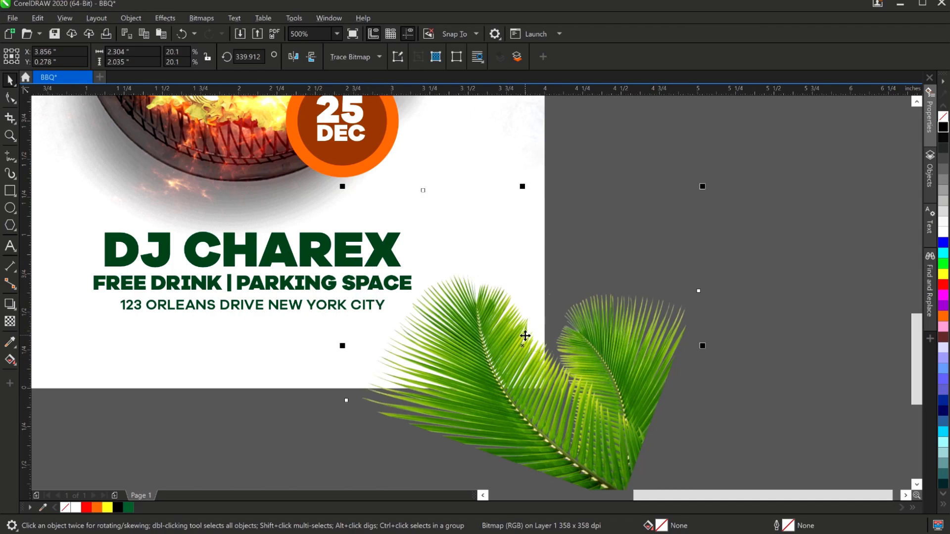
pyautogui.click(622, 325)
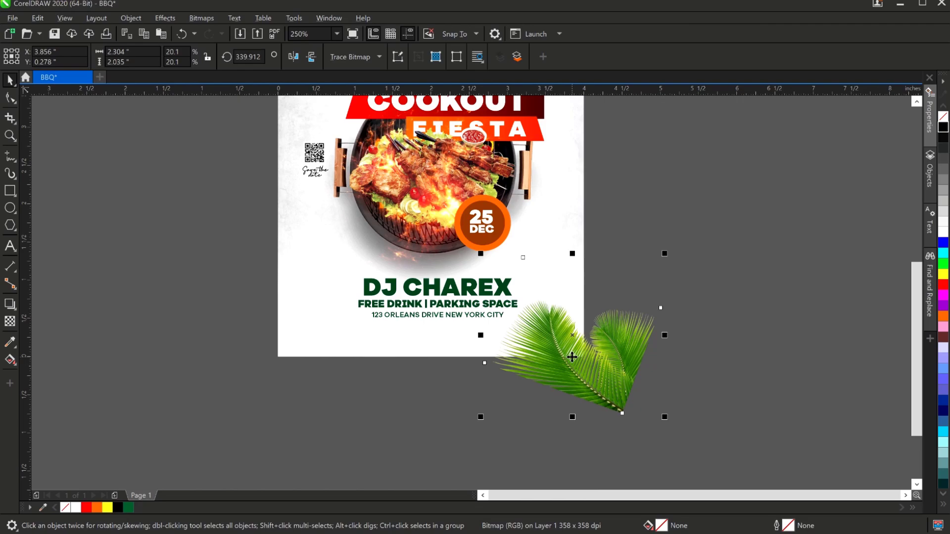
# Copy the palm leaf to the flyer's lower-left corner, mirror it horizontally and enlarge the copy to about 2.76 inches wide.
pyautogui.moveTo(585, 363); pyautogui.dragTo(340, 363)
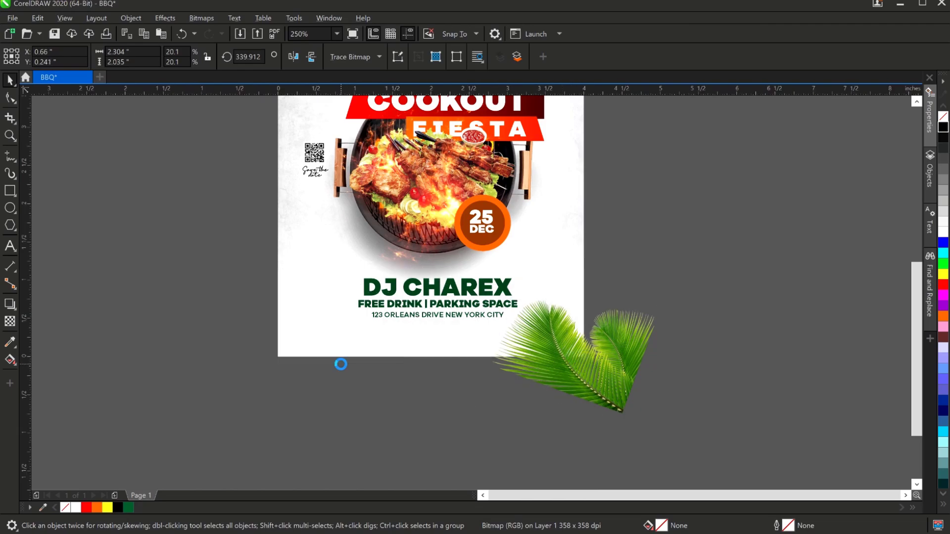
pyautogui.click(292, 55)
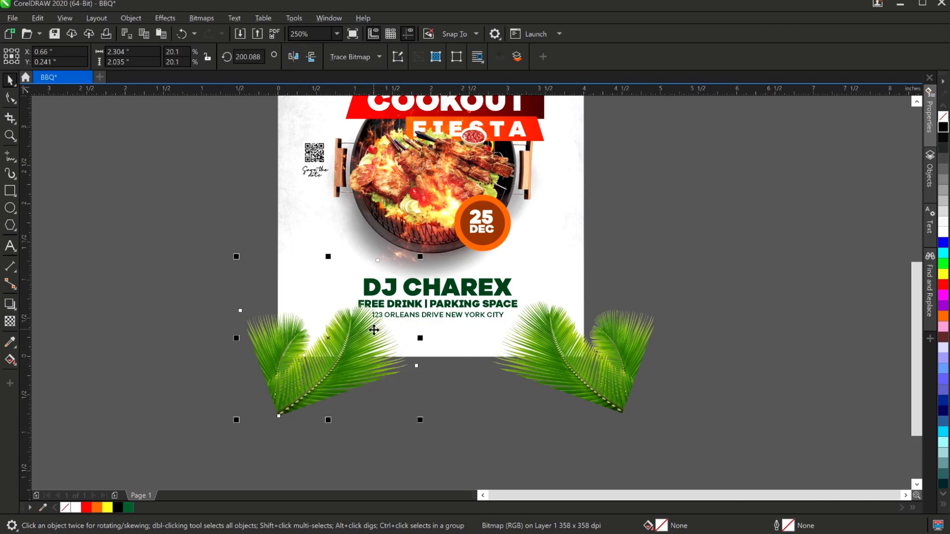
pyautogui.moveTo(370, 352)
pyautogui.mouseDown()
pyautogui.moveTo(354, 350)
pyautogui.moveTo(355, 340)
pyautogui.mouseUp()
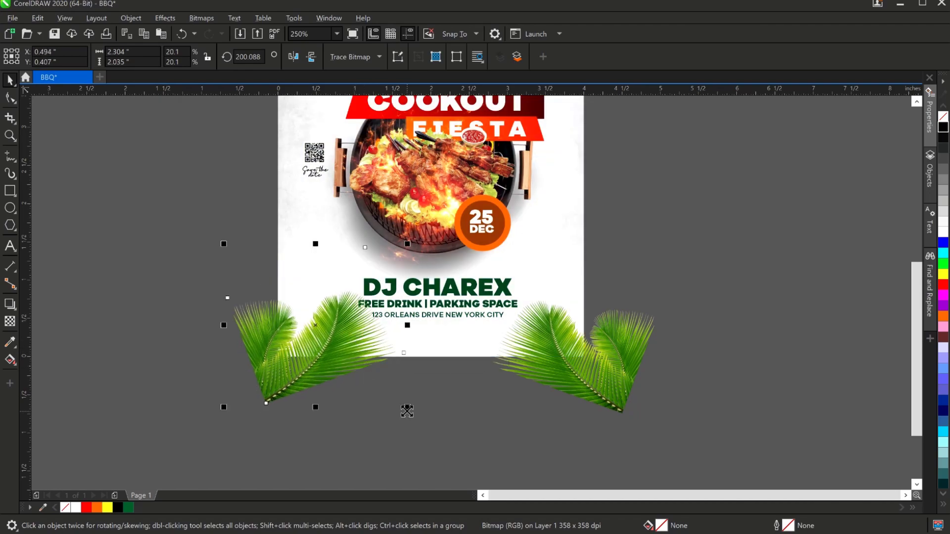
pyautogui.moveTo(406, 411); pyautogui.dragTo(425, 426)
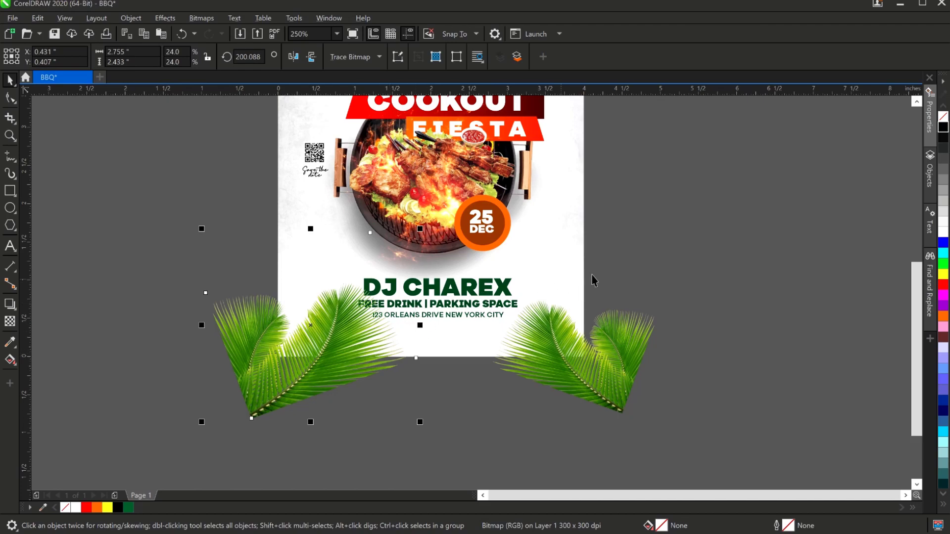
pyautogui.click(472, 290)
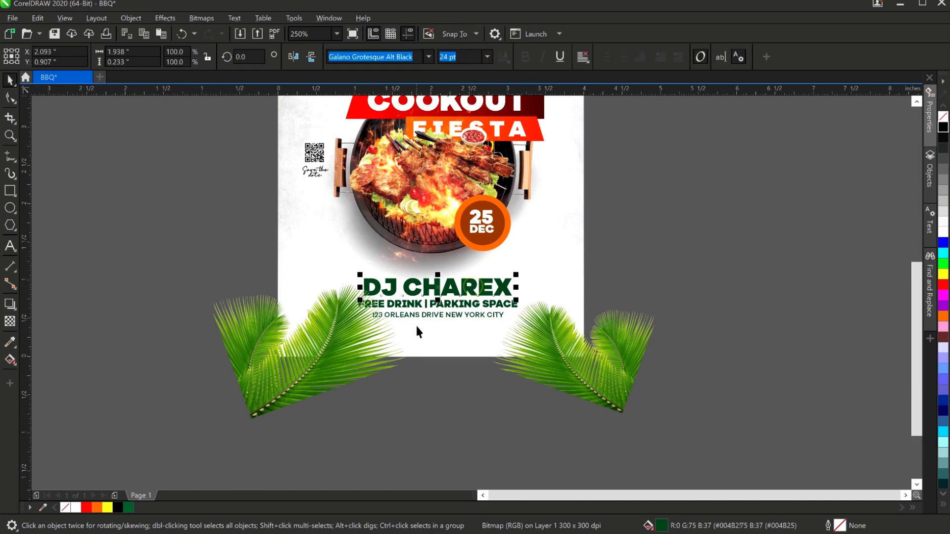
pyautogui.keyDown('shift'); pyautogui.click(451, 315); pyautogui.keyUp('shift')
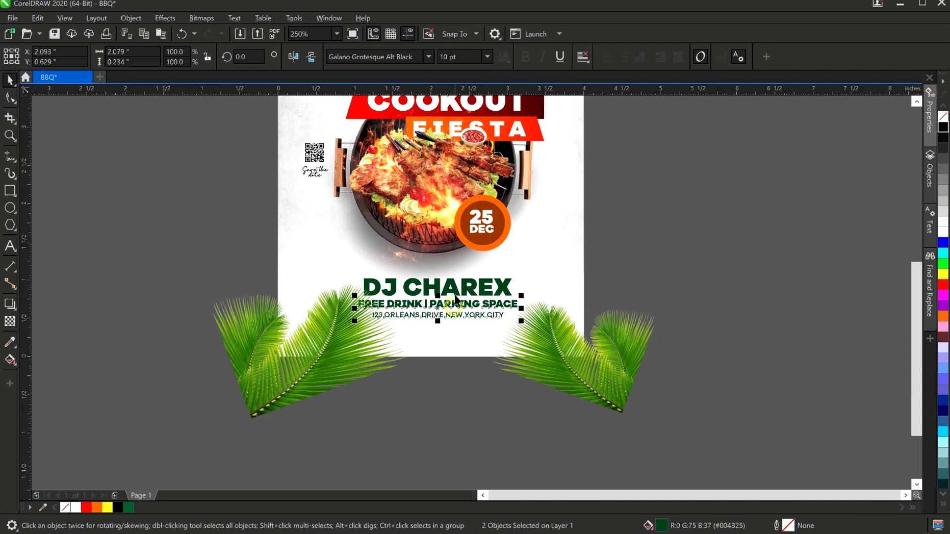
pyautogui.keyDown('shift'); pyautogui.click(454, 296); pyautogui.keyUp('shift')
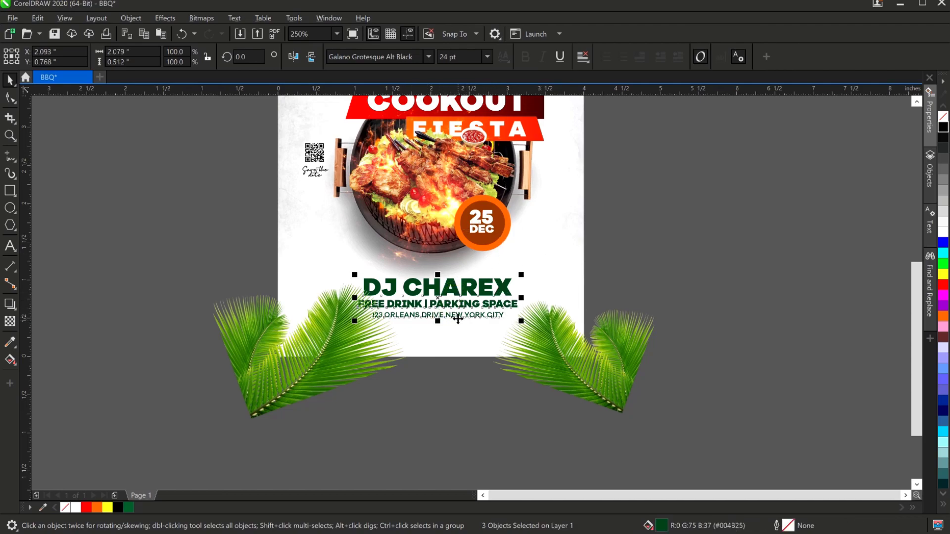
pyautogui.click(441, 365)
pyautogui.click(455, 316)
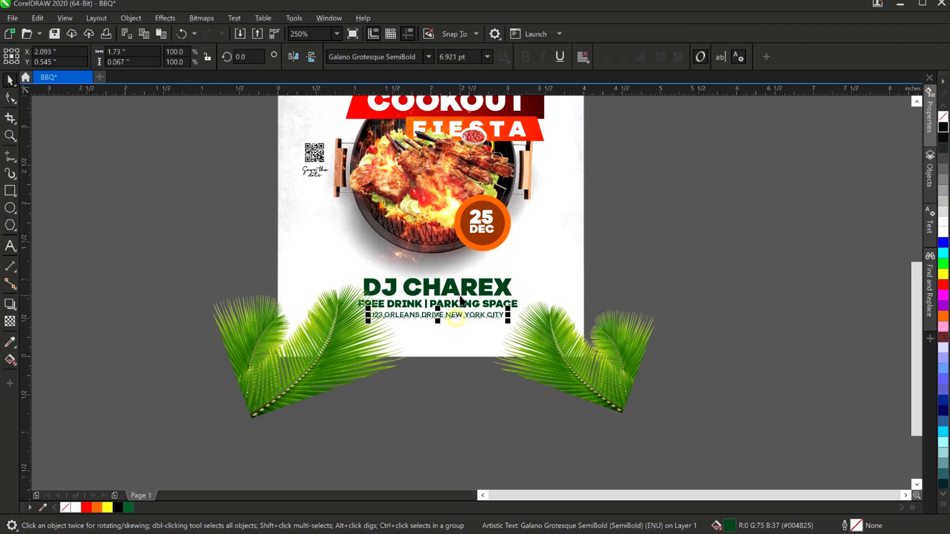
pyautogui.keyDown('shift'); pyautogui.click(458, 303); pyautogui.keyUp('shift')
pyautogui.keyDown('shift'); pyautogui.click(458, 290); pyautogui.keyUp('shift')
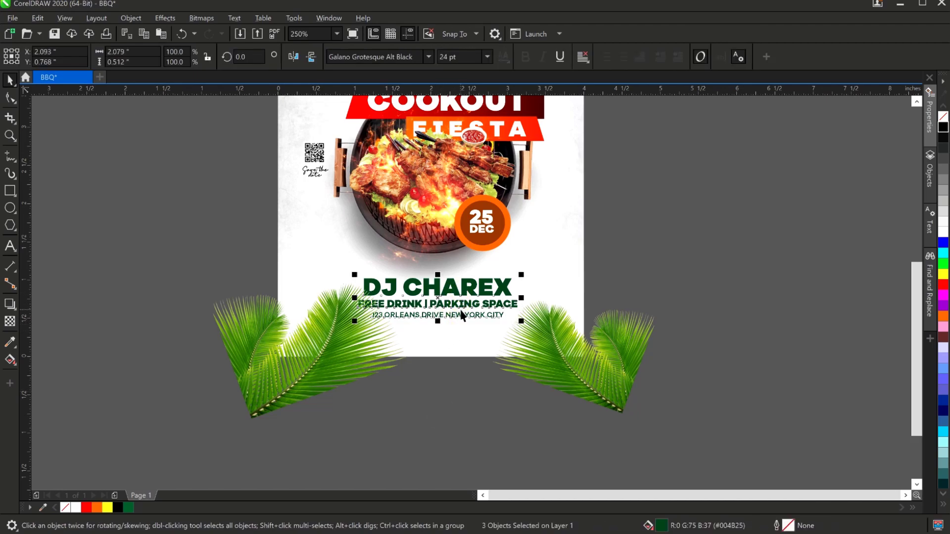
pyautogui.scroll(2, 461, 316)
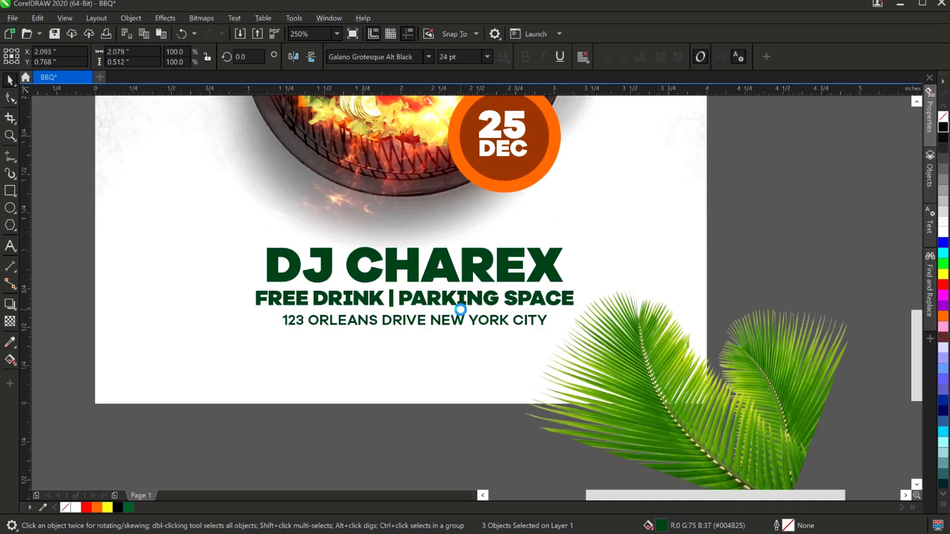
pyautogui.scroll(2, 557, 315)
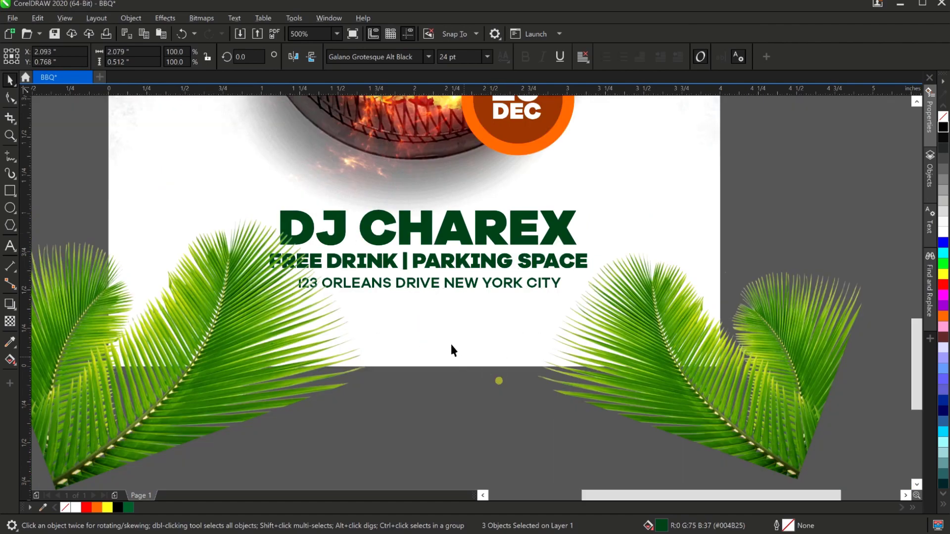
# Group the DJ name, free-drink and address lines into one object.
pyautogui.click(431, 284)
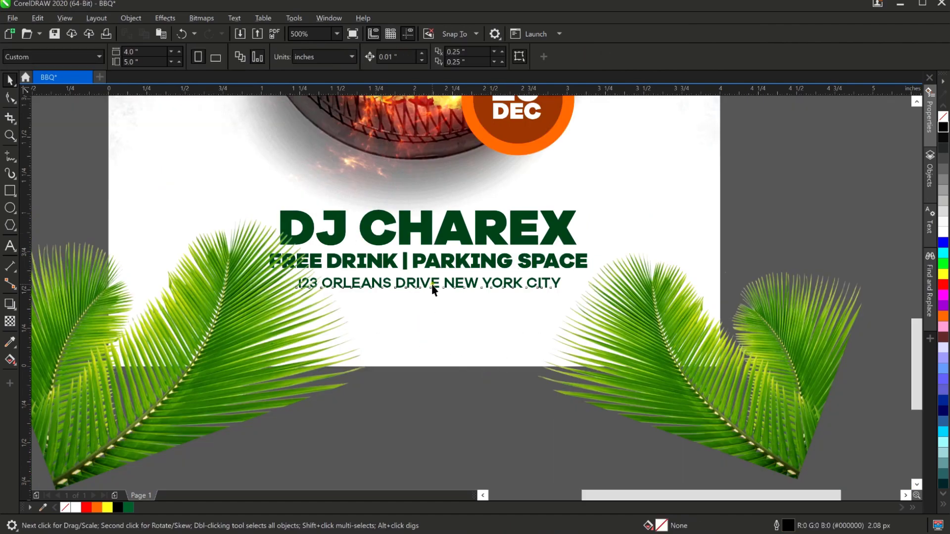
pyautogui.keyDown('shift'); pyautogui.click(445, 261); pyautogui.keyUp('shift')
pyautogui.keyDown('shift'); pyautogui.click(448, 243); pyautogui.keyUp('shift')
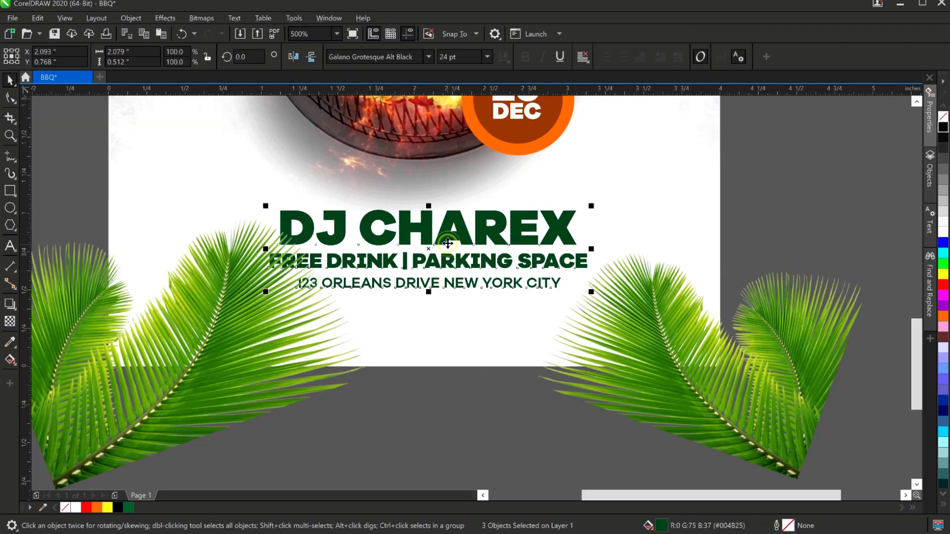
pyautogui.rightClick(448, 243)
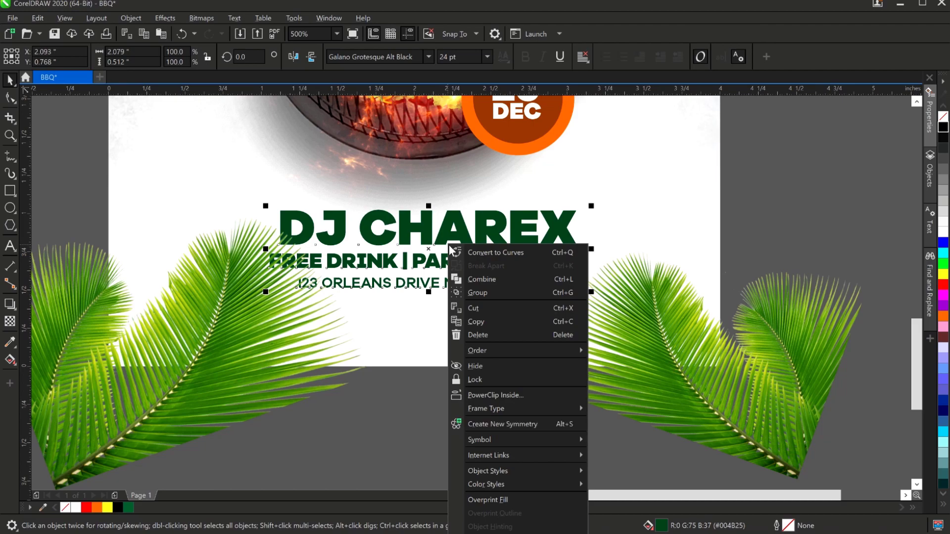
pyautogui.click(476, 292)
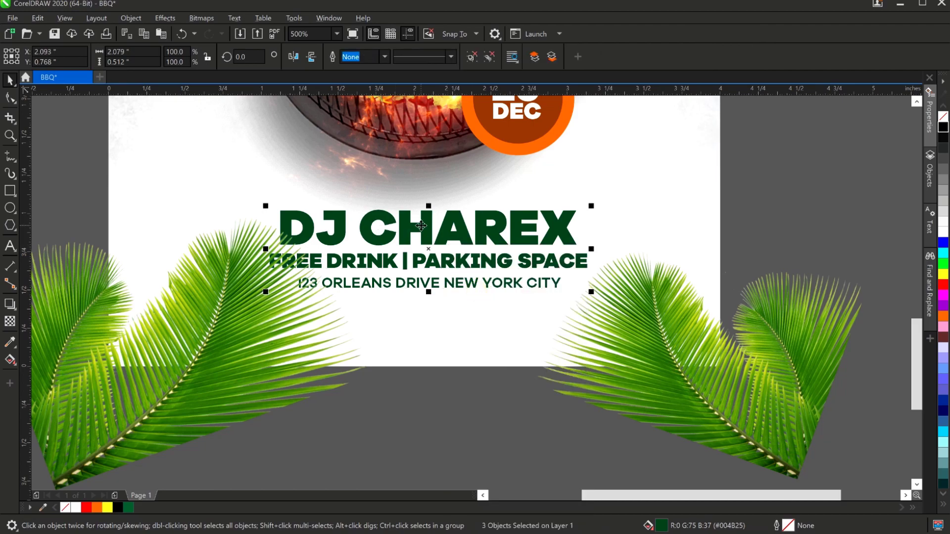
pyautogui.moveTo(423, 234); pyautogui.dragTo(580, 191)
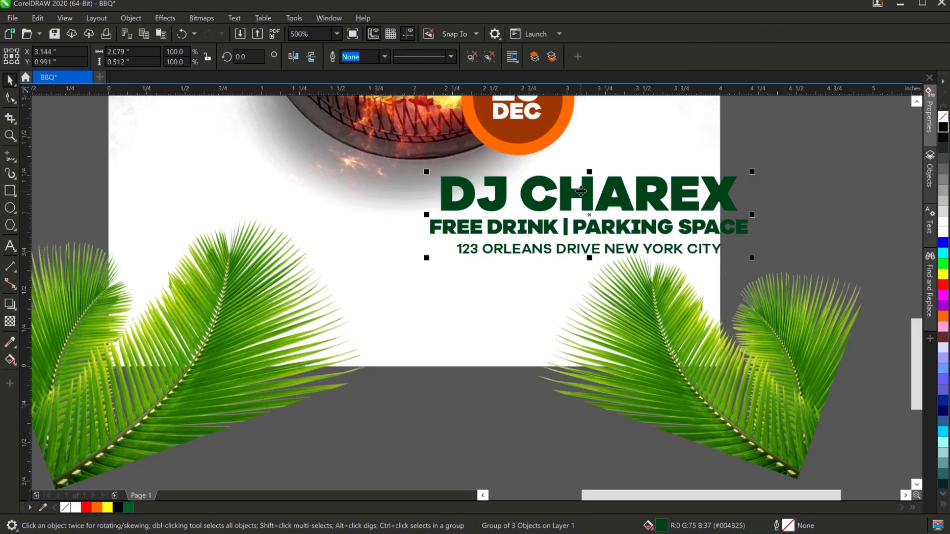
pyautogui.hotkey('ctrl', 'z')
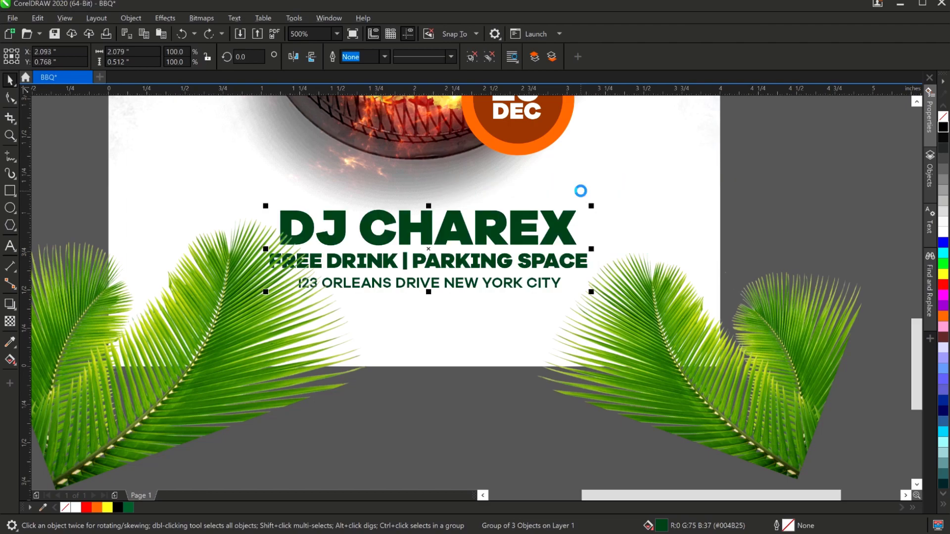
# Move the grouped text lines into the background rectangle's PowerClip contents and finish editing the PowerClip.
pyautogui.scroll(-1, 610, 273)
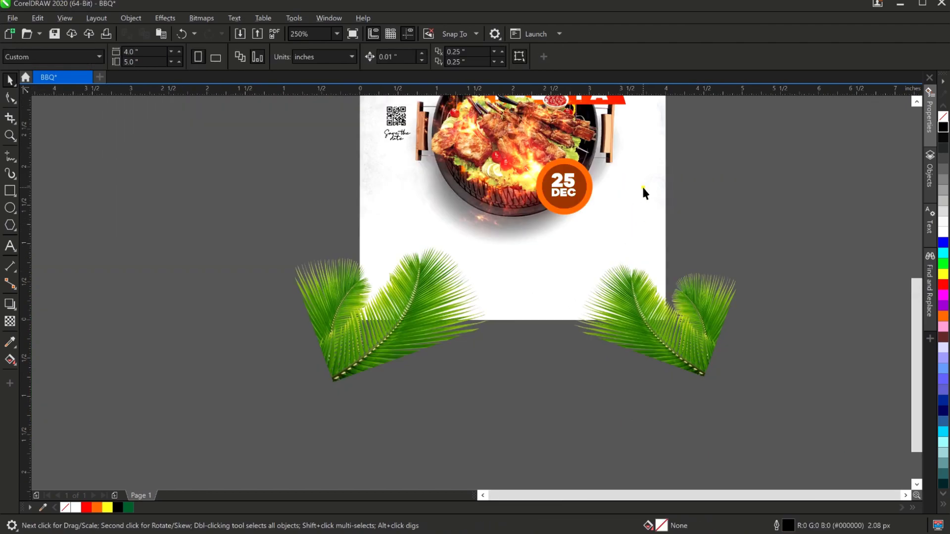
pyautogui.click(641, 186)
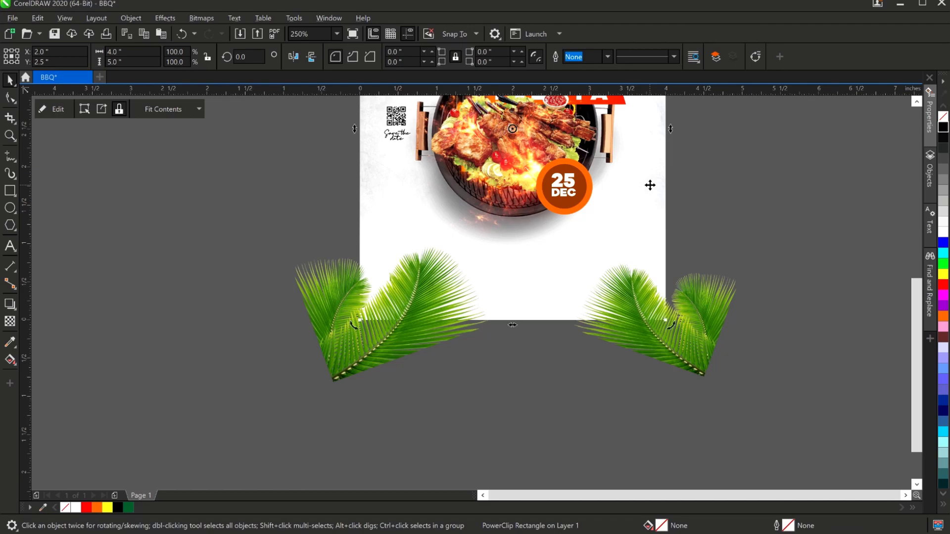
pyautogui.doubleClick(648, 184)
pyautogui.click(528, 387)
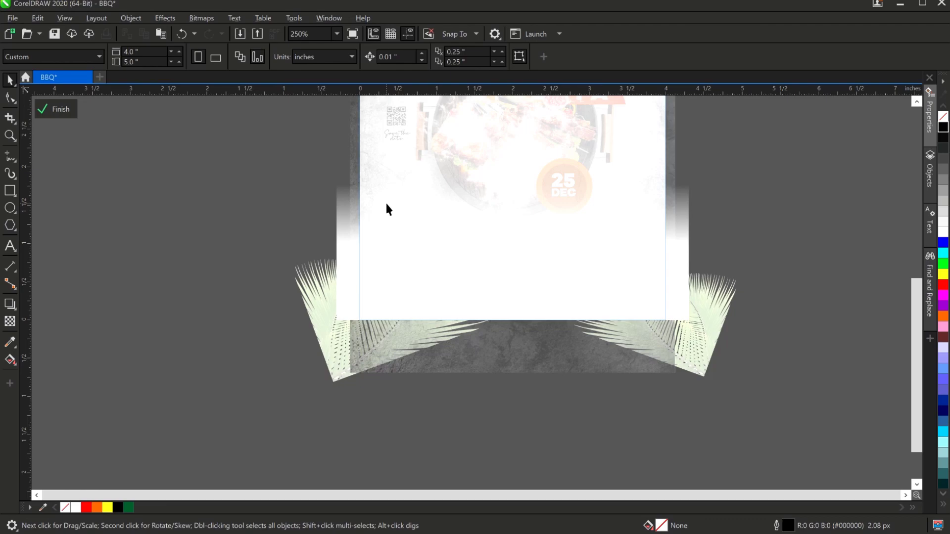
pyautogui.hotkey('ctrl', 'v')
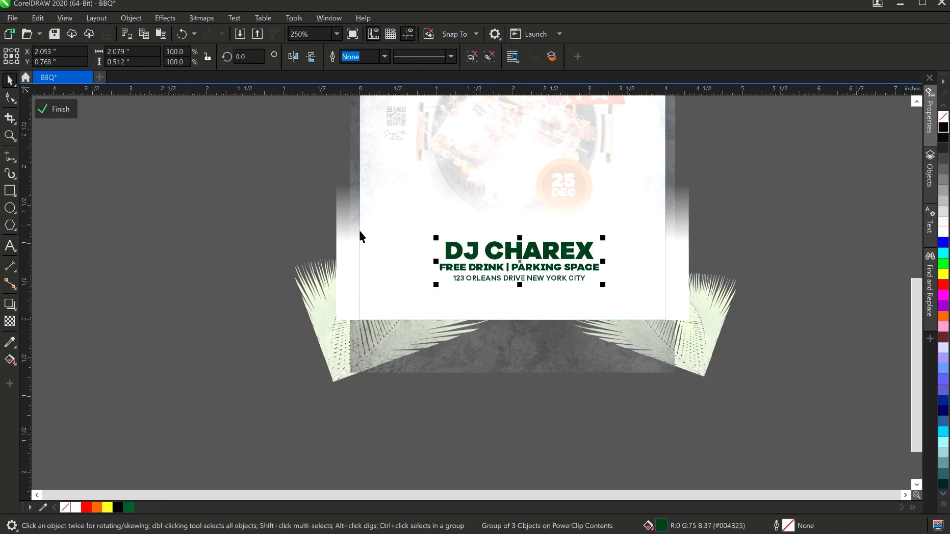
pyautogui.scroll(-2, 459, 352)
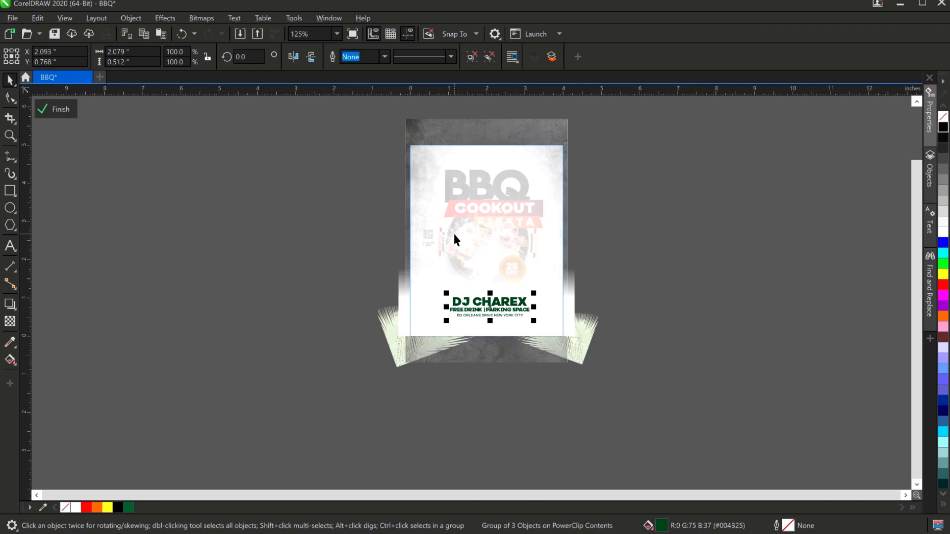
pyautogui.click(56, 110)
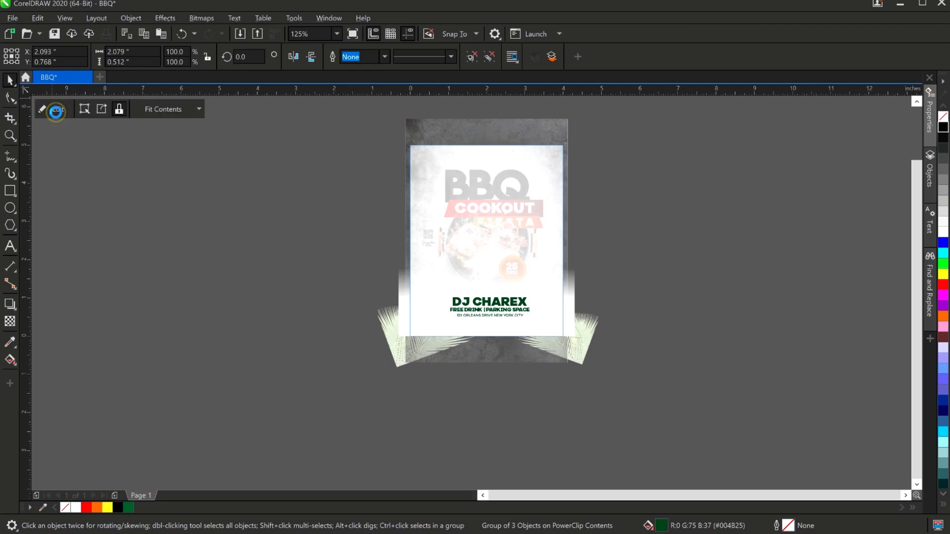
# Apply a Gaussian Blur with a 4.9-pixel radius to the palm leaf at the flyer's lower-right corner.
pyautogui.scroll(1, 411, 291)
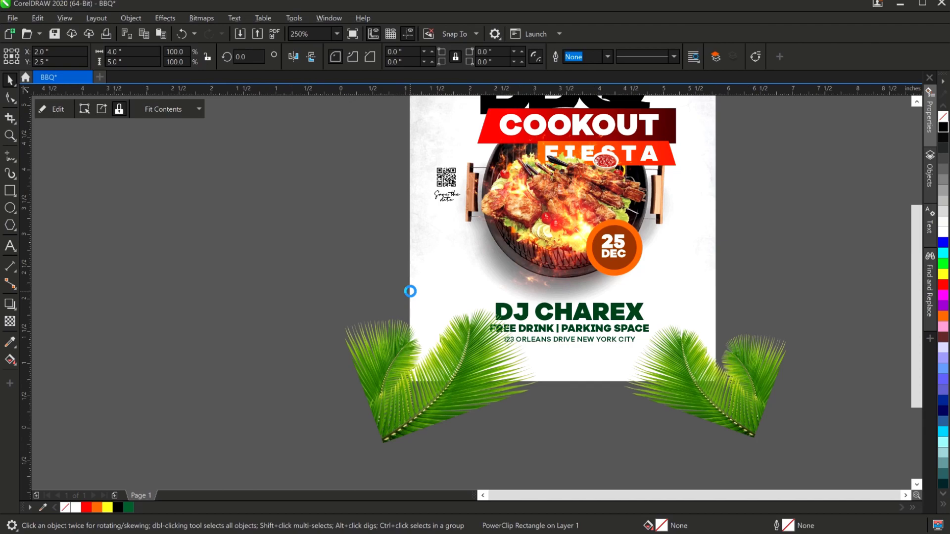
pyautogui.scroll(-1, 654, 371)
pyautogui.click(592, 439)
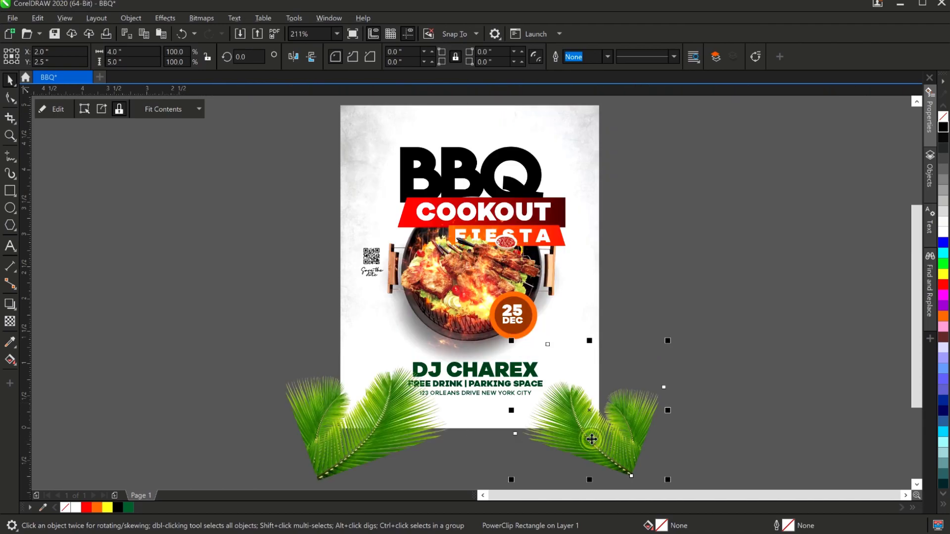
pyautogui.keyDown('ctrl'); pyautogui.click(634, 447); pyautogui.keyUp('ctrl')
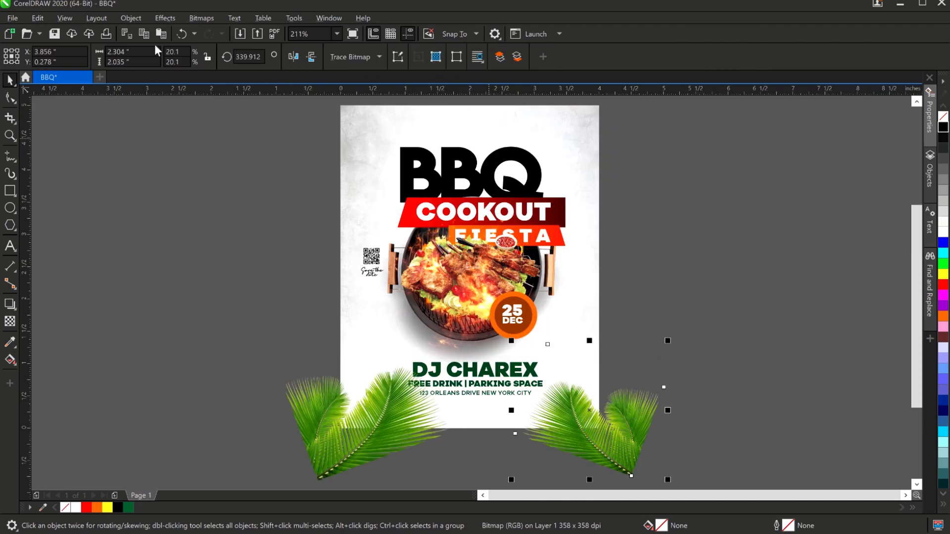
pyautogui.click(170, 17)
pyautogui.moveTo(195, 87)
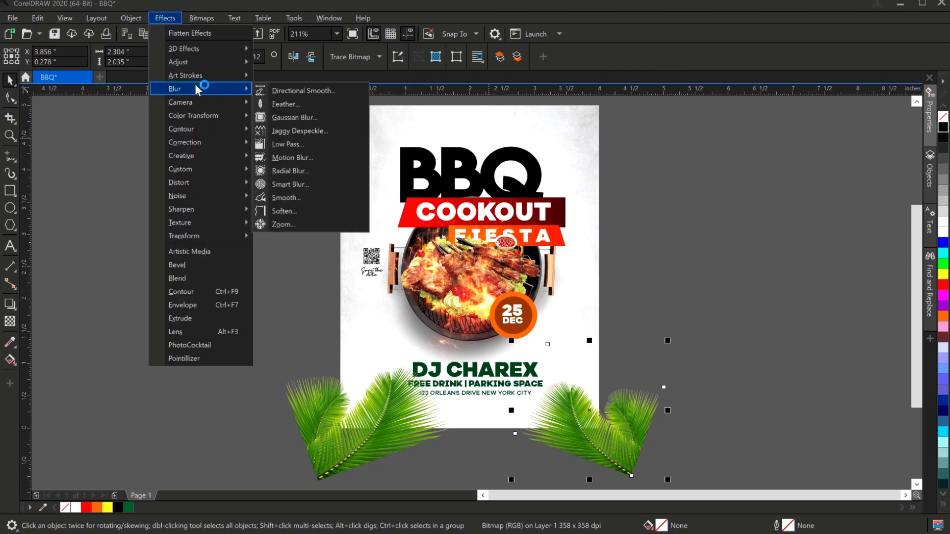
pyautogui.click(285, 119)
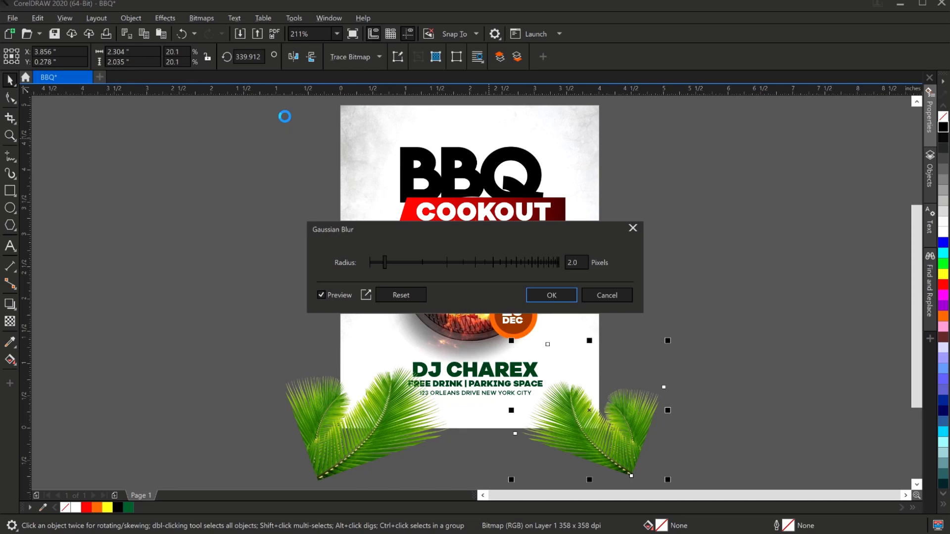
pyautogui.click(574, 263)
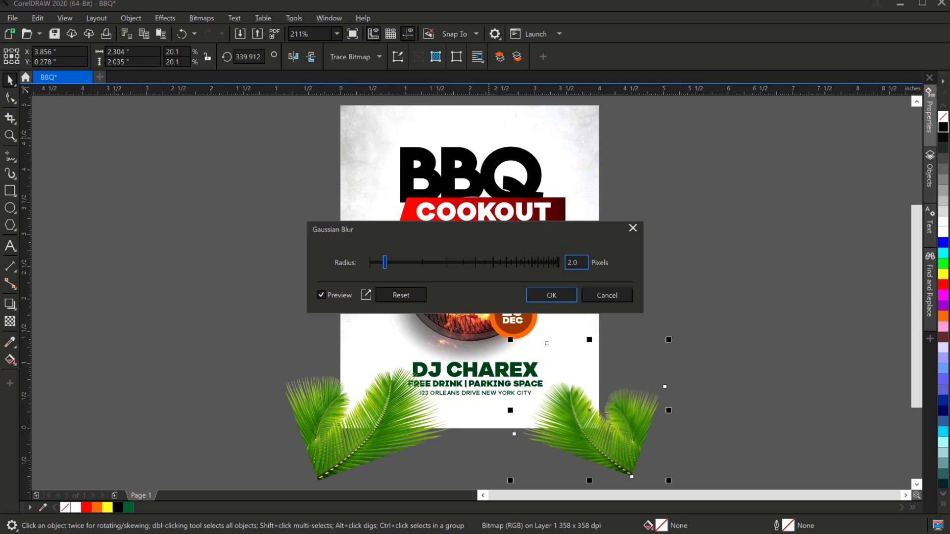
pyautogui.doubleClick(573, 263)
pyautogui.write('4')
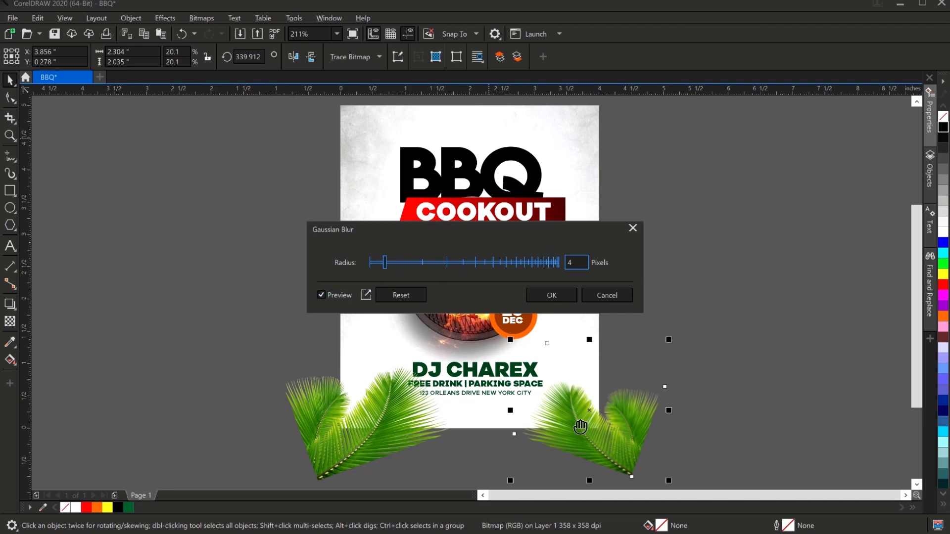
pyautogui.doubleClick(584, 262)
pyautogui.write('6')
pyautogui.press('Return')
pyautogui.moveTo(385, 260); pyautogui.dragTo(401, 261)
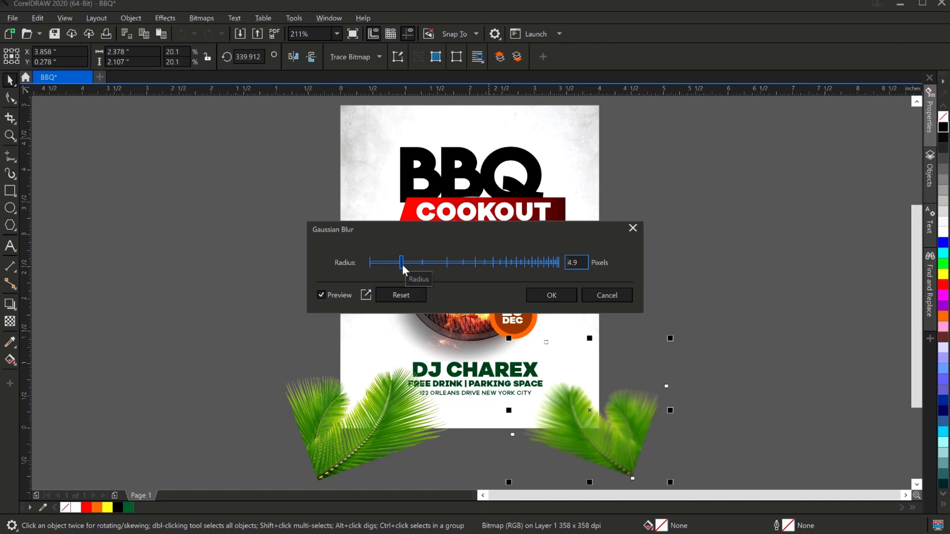
pyautogui.moveTo(402, 264); pyautogui.dragTo(435, 264)
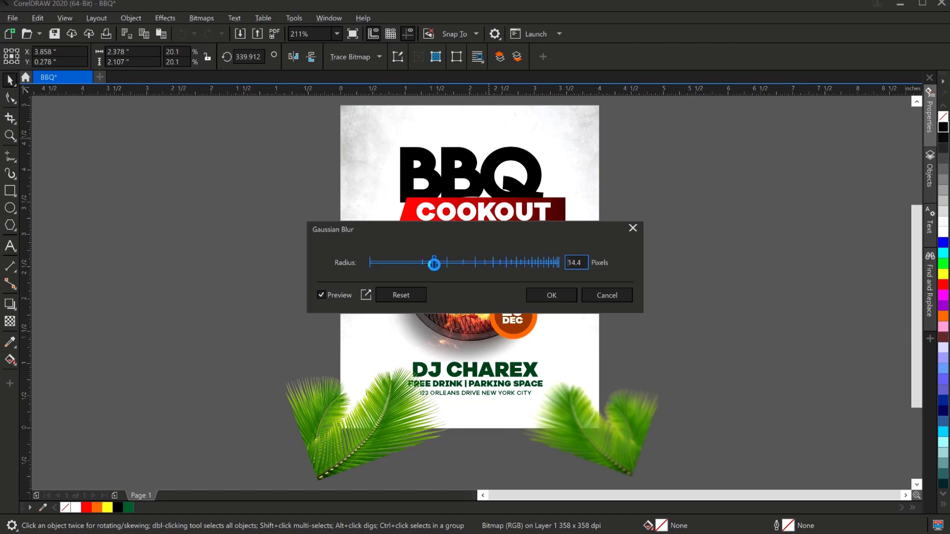
pyautogui.click(402, 262)
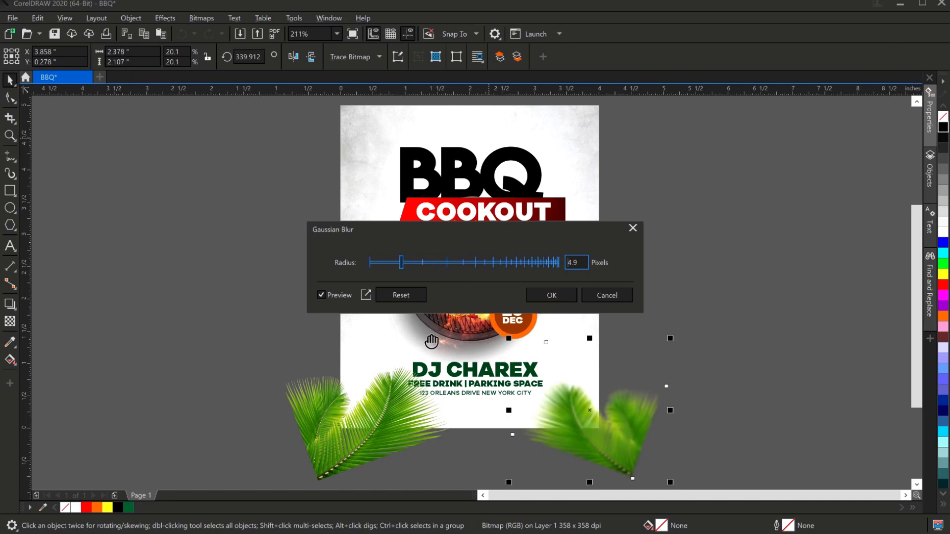
pyautogui.click(561, 296)
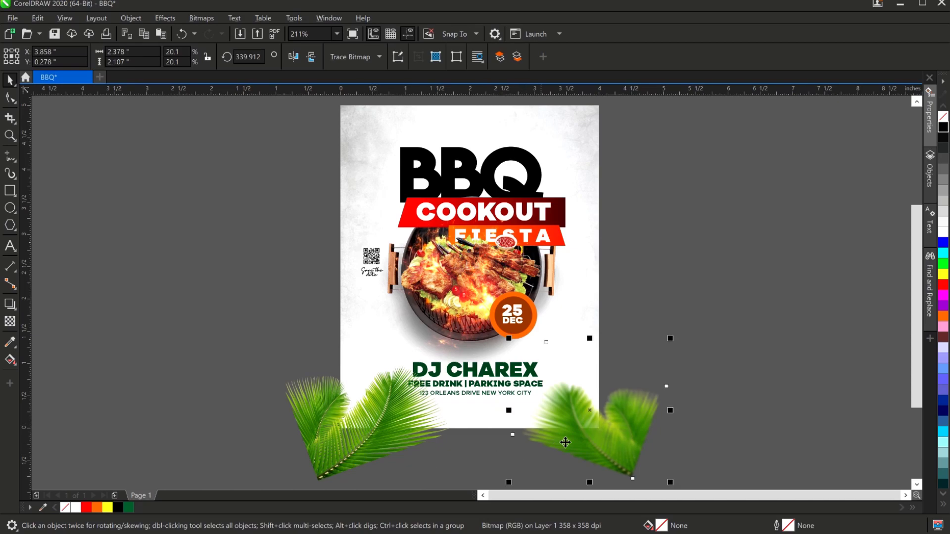
# Move the blurred lower-right palm leaf into the background rectangle's PowerClip contents and finish editing the PowerClip.
pyautogui.click(587, 437)
pyautogui.click(588, 436)
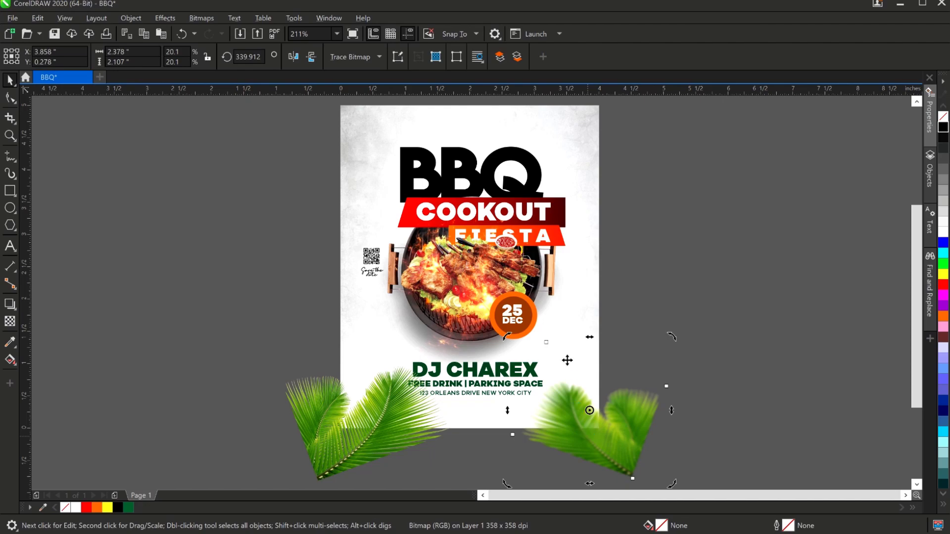
pyautogui.press('Delete')
pyautogui.click(575, 275)
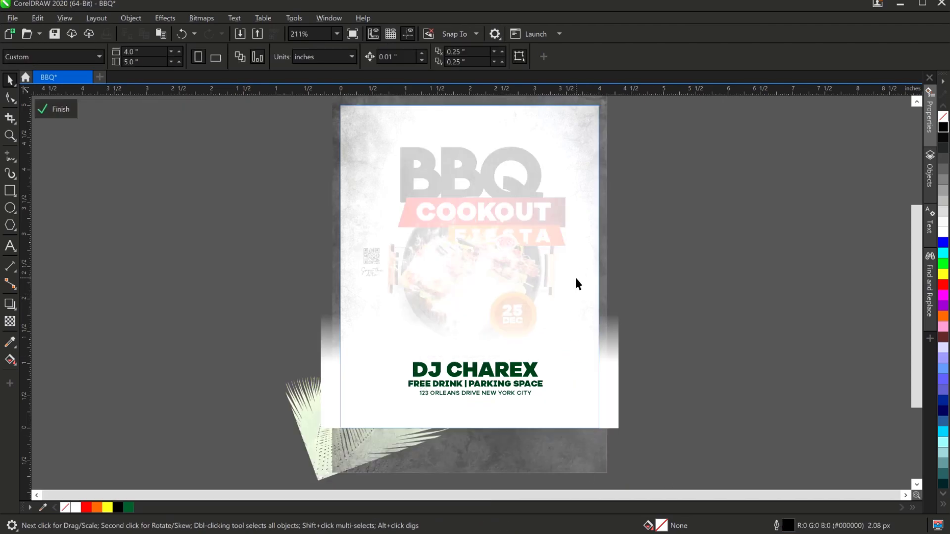
pyautogui.hotkey('ctrl', 'v')
pyautogui.click(55, 109)
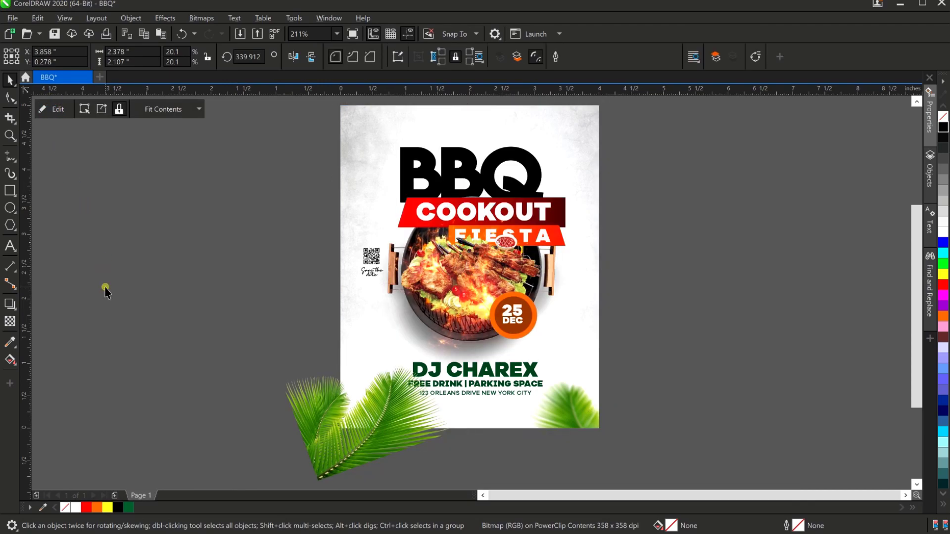
pyautogui.click(105, 292)
# Apply a Gaussian Blur with a 2.7-pixel radius to the palm leaf at the flyer's lower-left corner.
pyautogui.click(365, 418)
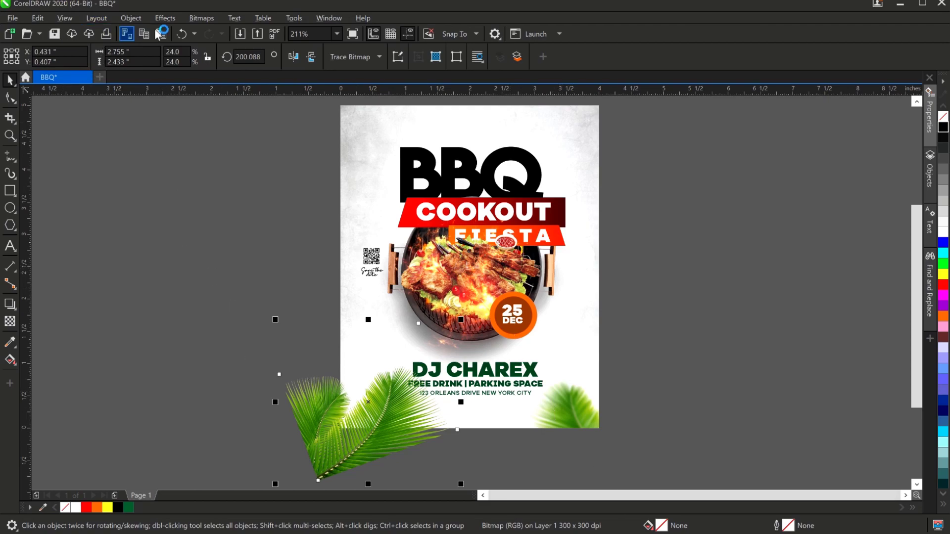
pyautogui.click(167, 17)
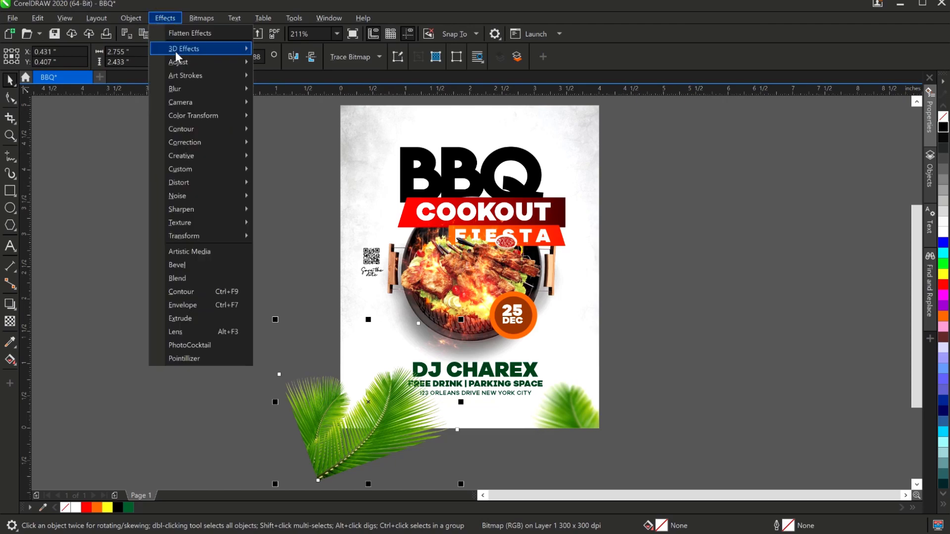
pyautogui.moveTo(186, 89)
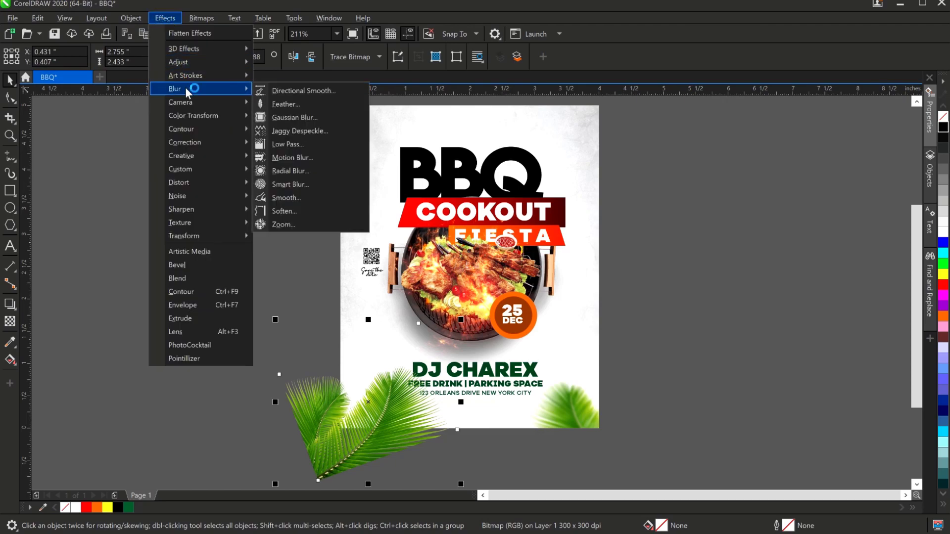
pyautogui.click(288, 116)
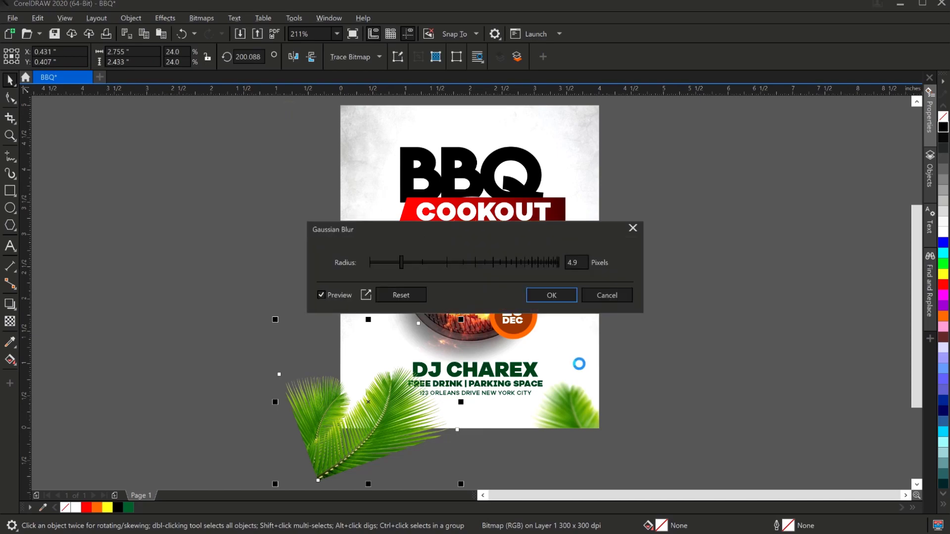
pyautogui.moveTo(401, 262); pyautogui.dragTo(390, 264)
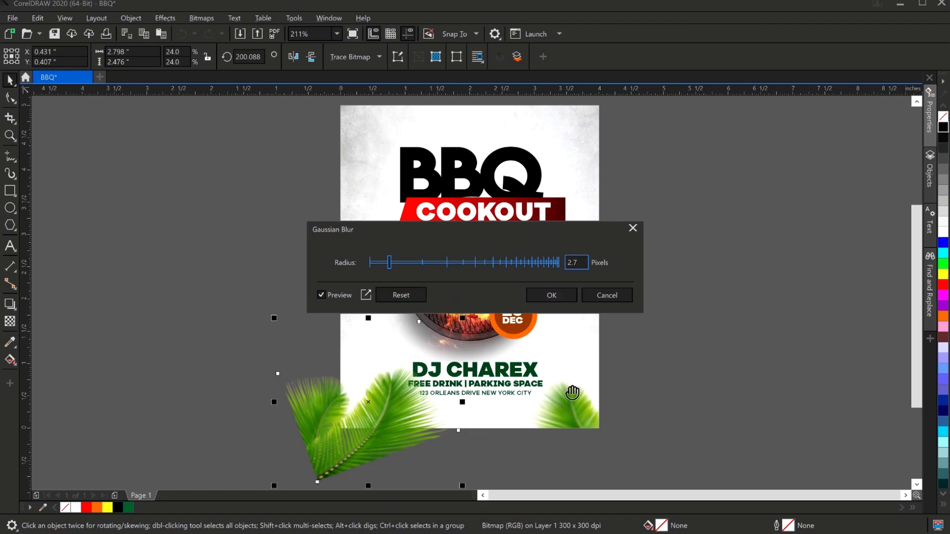
pyautogui.click(553, 296)
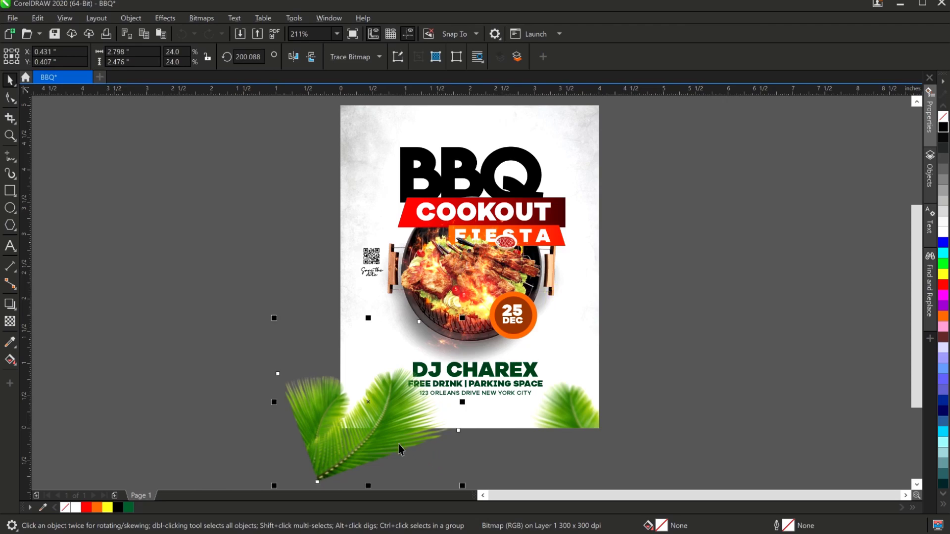
# Move the blurred lower-left palm leaf into the background's PowerClip contents, finish editing and deselect the flyer.
pyautogui.hotkey('ctrl', 'x')
pyautogui.doubleClick(385, 418)
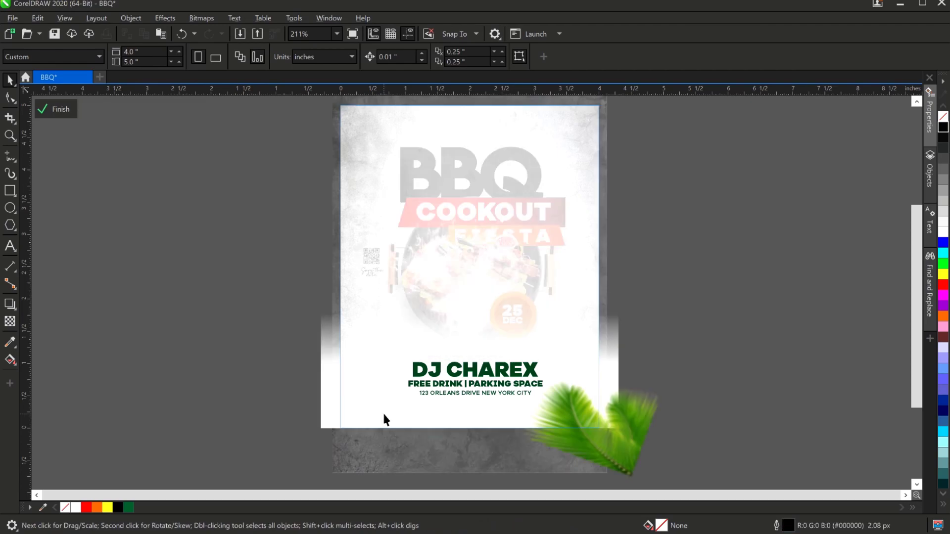
pyautogui.click(384, 414)
pyautogui.hotkey('ctrl', 'v')
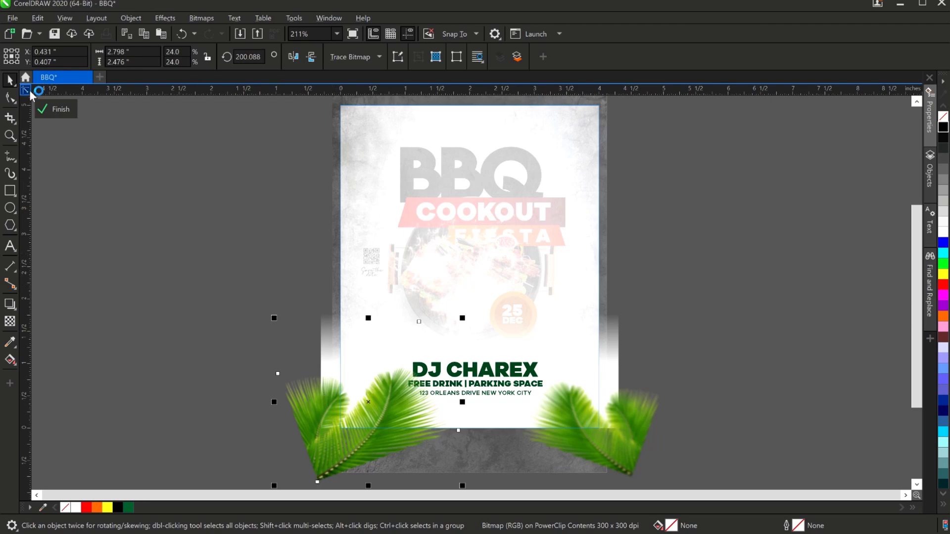
pyautogui.click(63, 116)
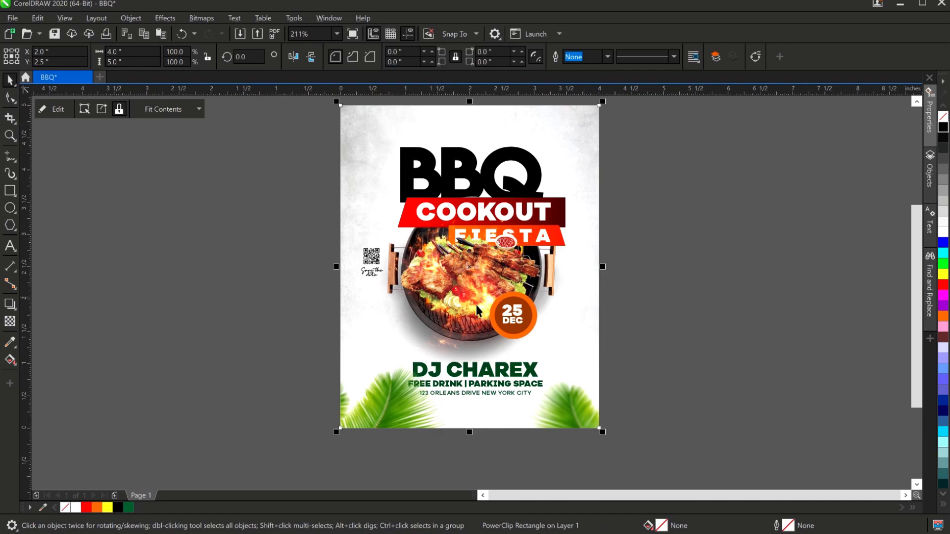
pyautogui.click(666, 248)
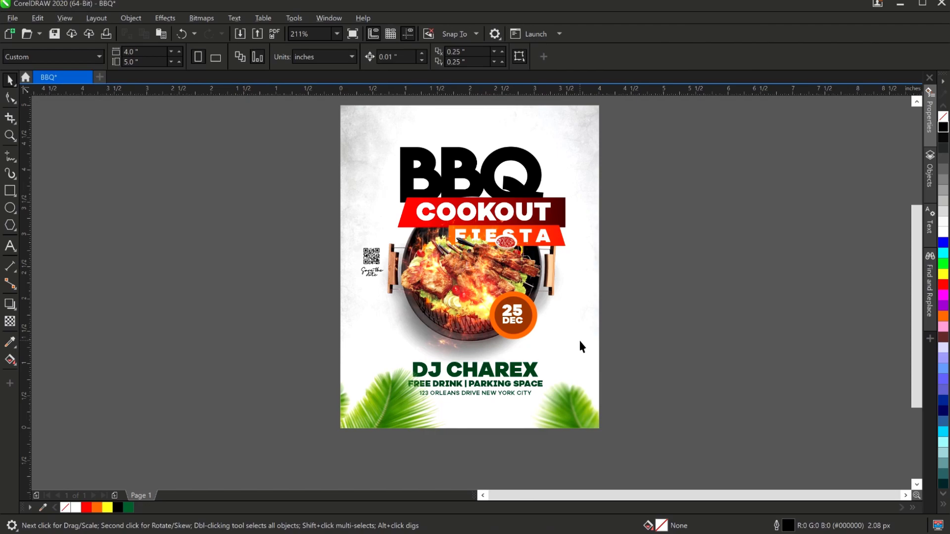
# Bring the green bamboo-leaf image from the BBQ RESOURCE FILE folder into the CorelDRAW document and scale it to about 25%.
pyautogui.scroll(1, 580, 346)
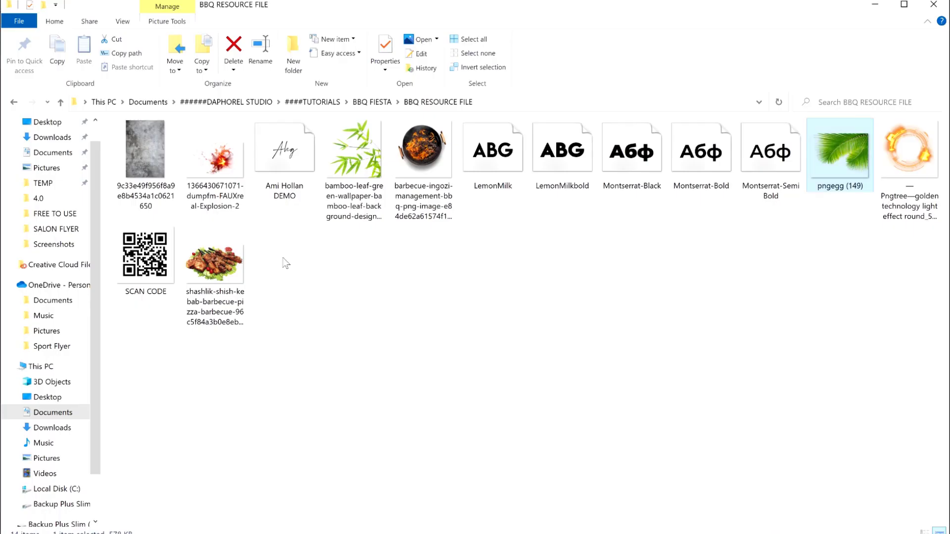
pyautogui.click(354, 156)
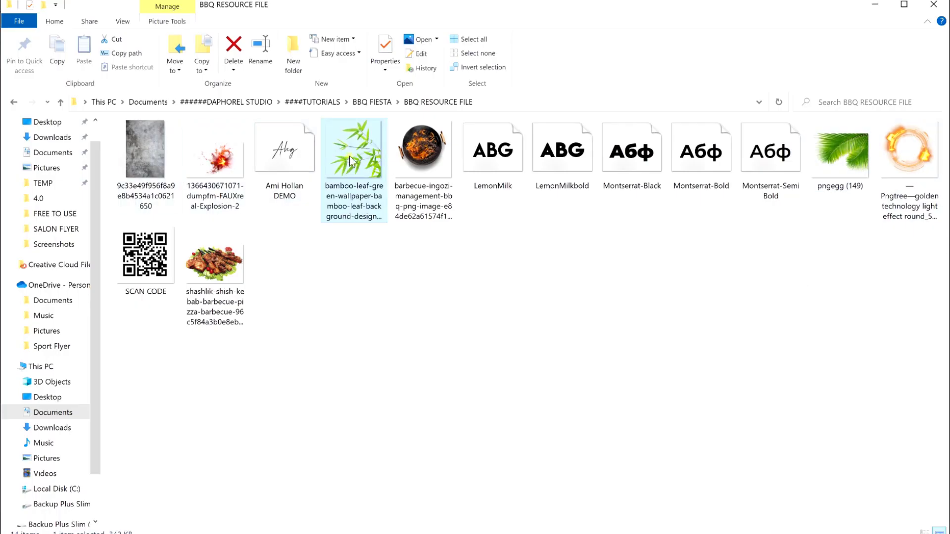
pyautogui.moveTo(361, 158); pyautogui.dragTo(489, 533)
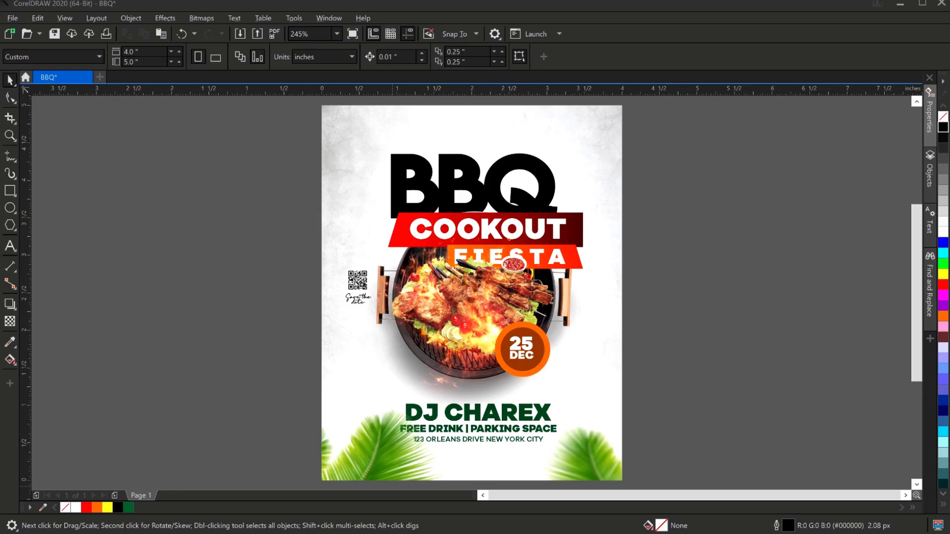
pyautogui.moveTo(489, 533); pyautogui.dragTo(747, 188)
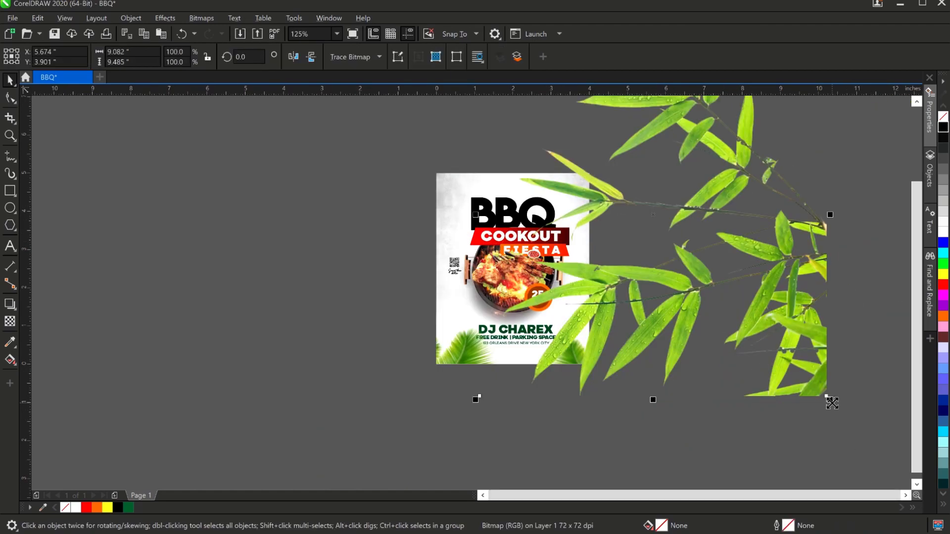
pyautogui.moveTo(833, 403); pyautogui.dragTo(701, 321)
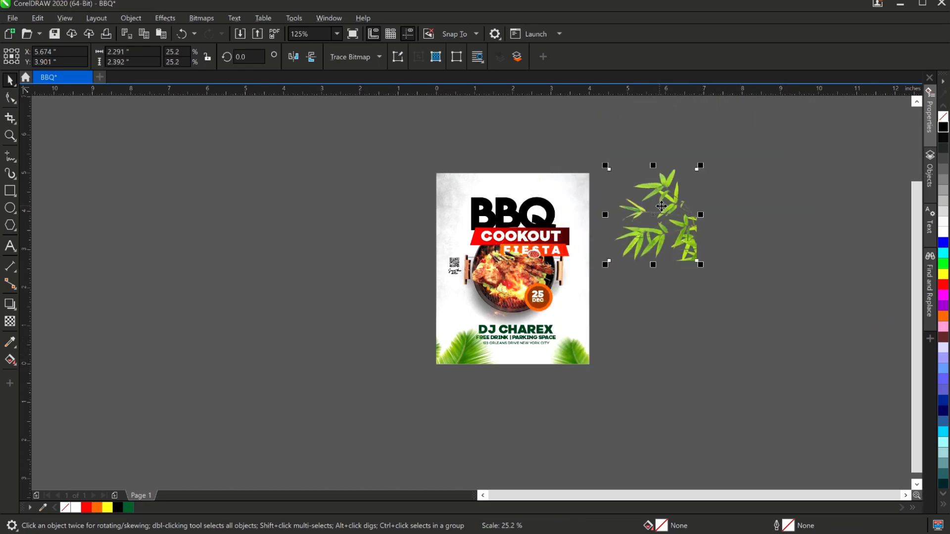
# Rotate the bamboo leaves about 28° clockwise and place them over the flyer's lower right edge at about X 4.27, Y 1.47 inches.
pyautogui.moveTo(662, 206); pyautogui.dragTo(599, 277)
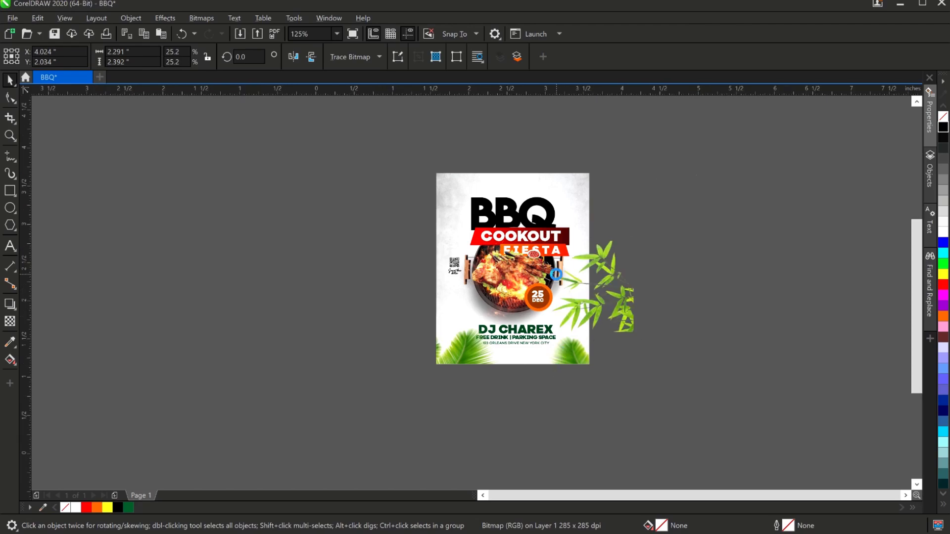
pyautogui.scroll(3, 556, 273)
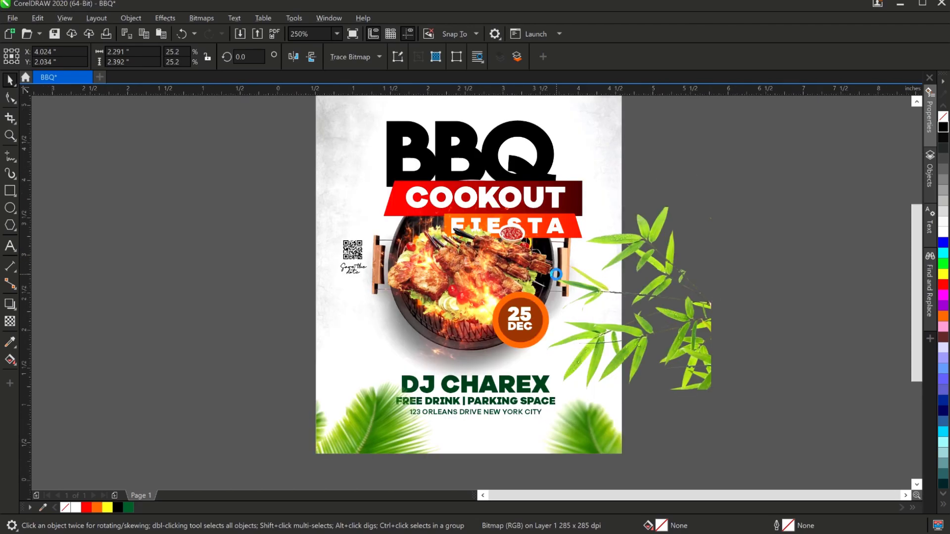
pyautogui.scroll(-1, 556, 274)
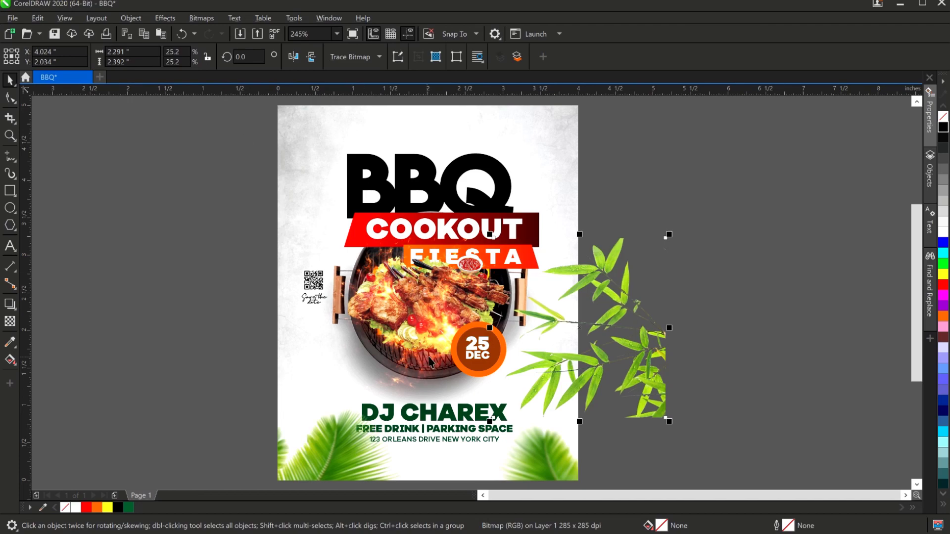
pyautogui.click(614, 359)
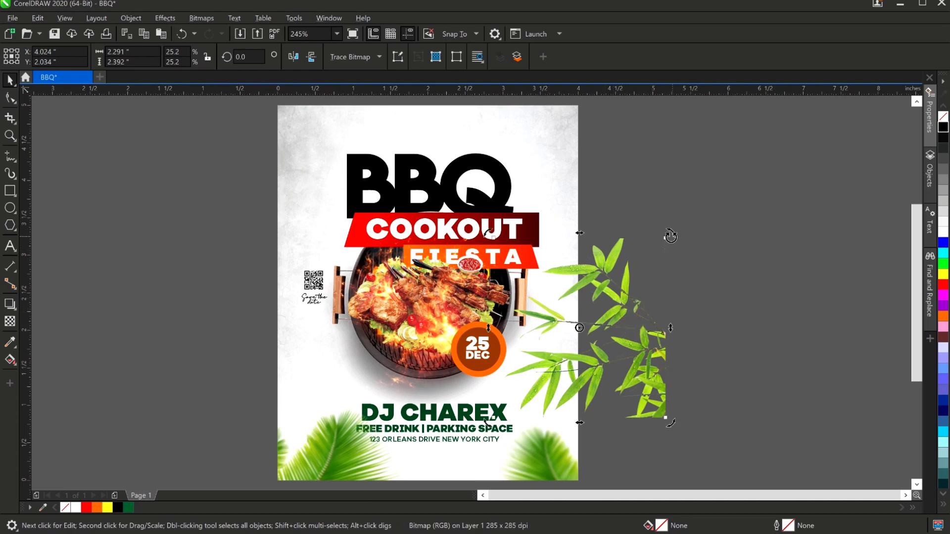
pyautogui.moveTo(673, 230); pyautogui.dragTo(702, 284)
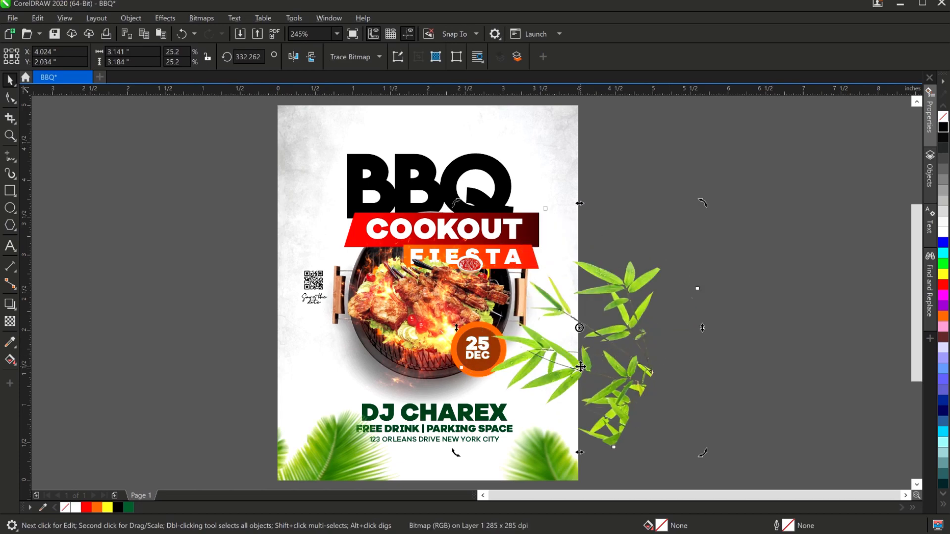
pyautogui.moveTo(580, 372); pyautogui.dragTo(606, 410)
pyautogui.moveTo(606, 409); pyautogui.dragTo(599, 408)
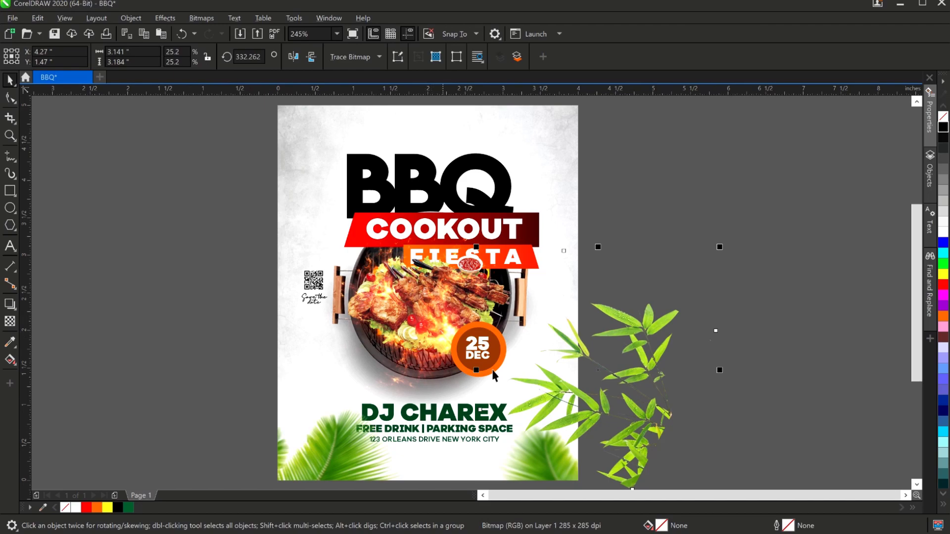
# Apply a slight Gaussian Blur to the bamboo leaves at the flyer's lower right edge, lowering the radius from the preset value.
pyautogui.click(163, 18)
pyautogui.click(202, 90)
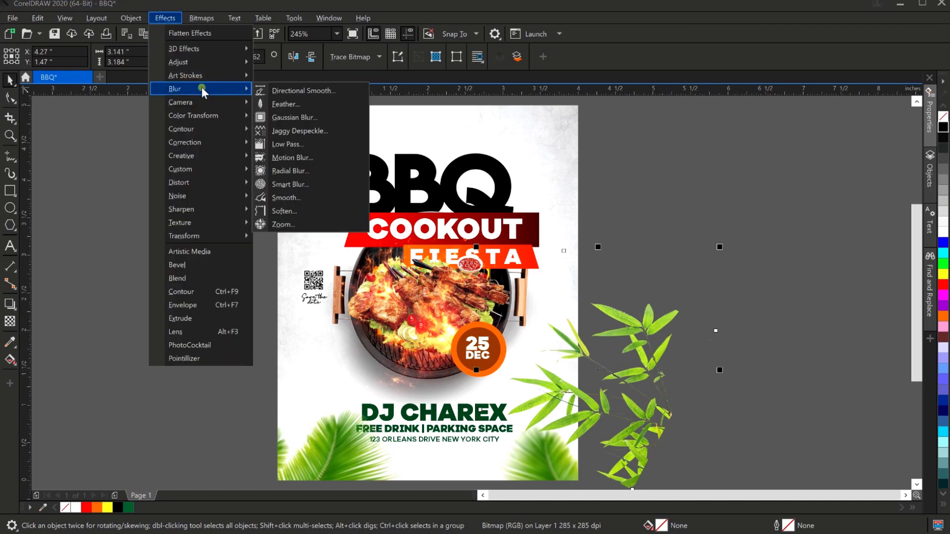
pyautogui.click(296, 118)
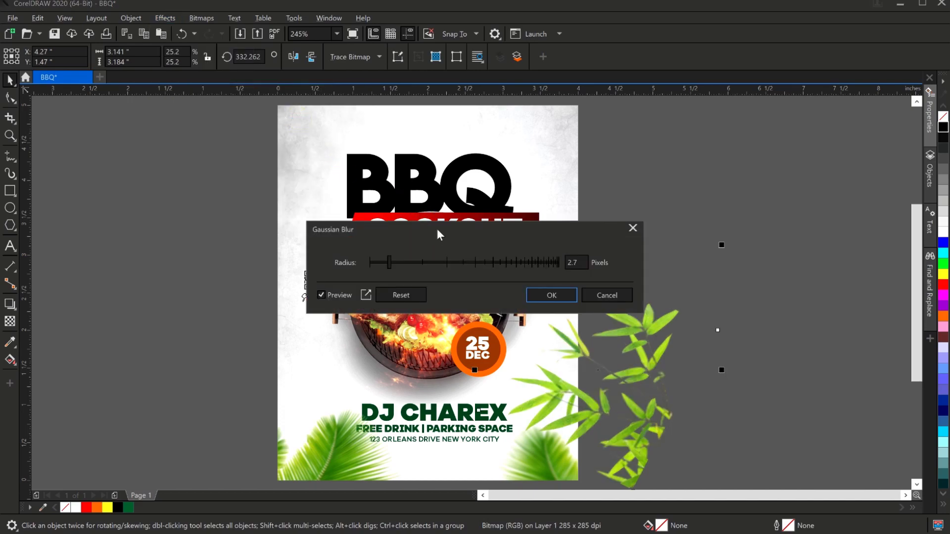
pyautogui.moveTo(429, 231); pyautogui.dragTo(426, 167)
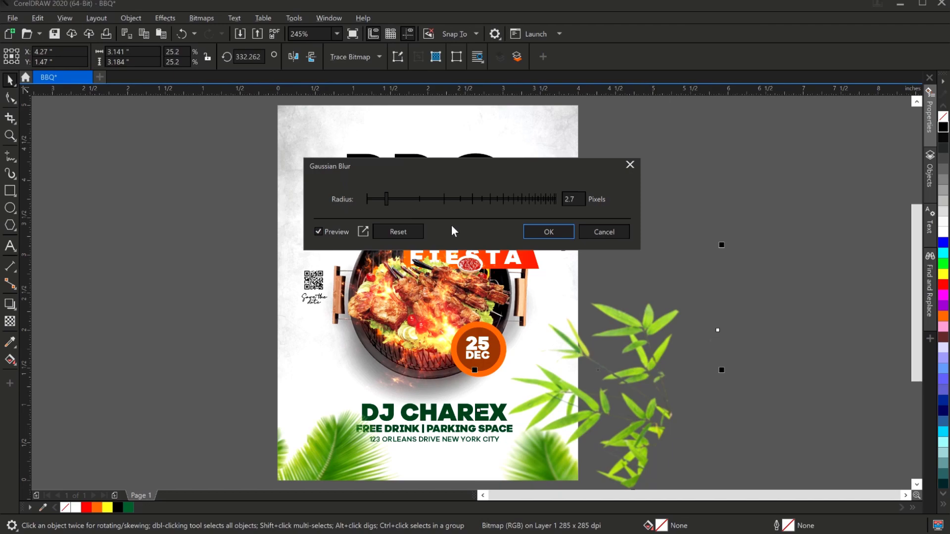
pyautogui.click(386, 200)
pyautogui.moveTo(384, 200); pyautogui.dragTo(383, 200)
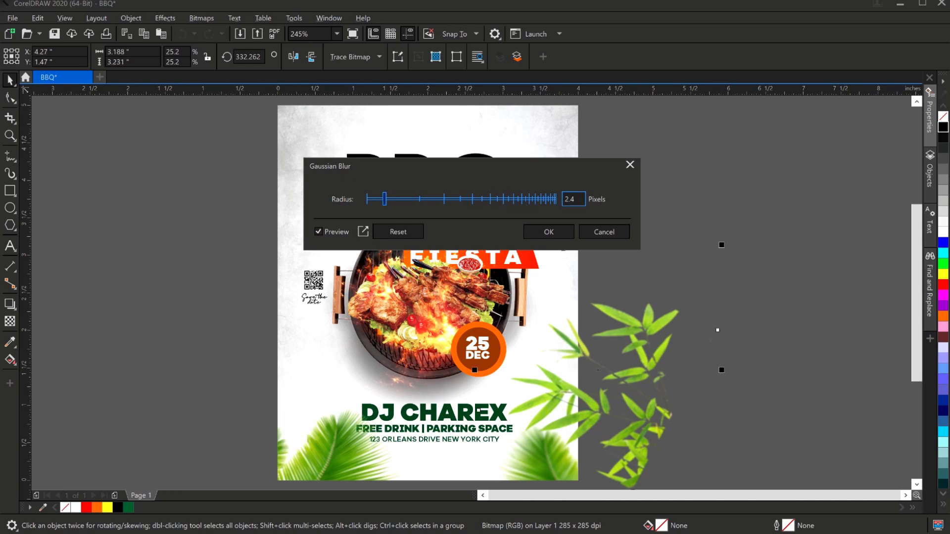
pyautogui.moveTo(384, 201); pyautogui.dragTo(380, 201)
pyautogui.click(548, 234)
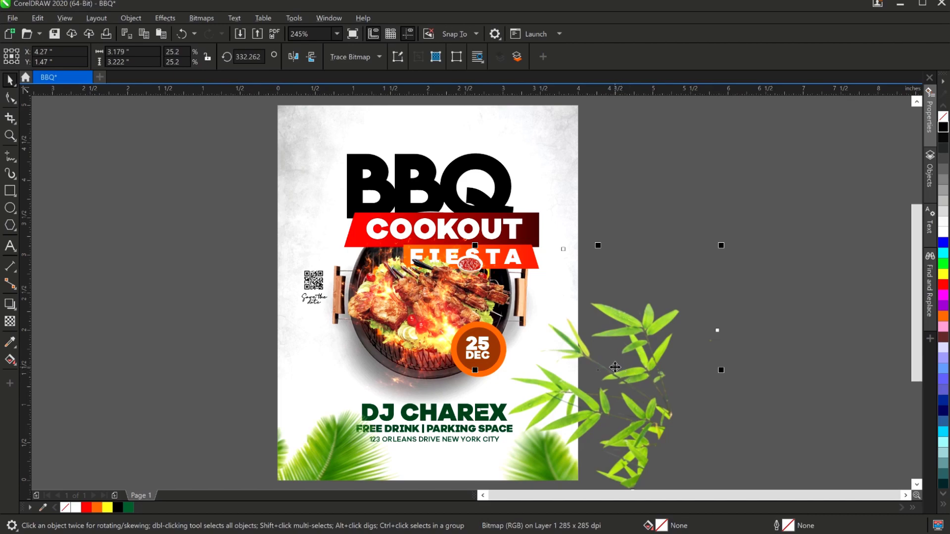
# Move the blurred bamboo leaves into the background's PowerClip contents and finish editing.
pyautogui.hotkey('ctrl', 'x')
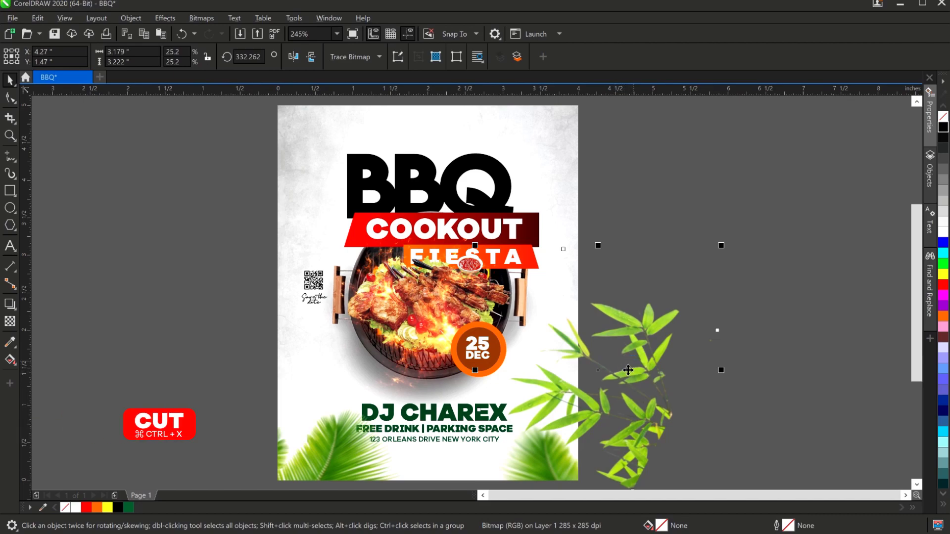
pyautogui.doubleClick(558, 301)
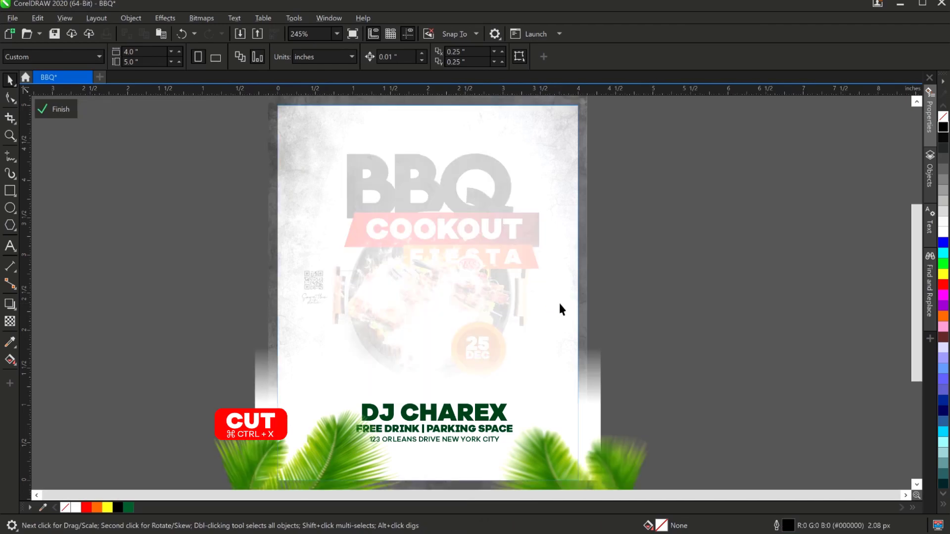
pyautogui.hotkey('ctrl', 'v')
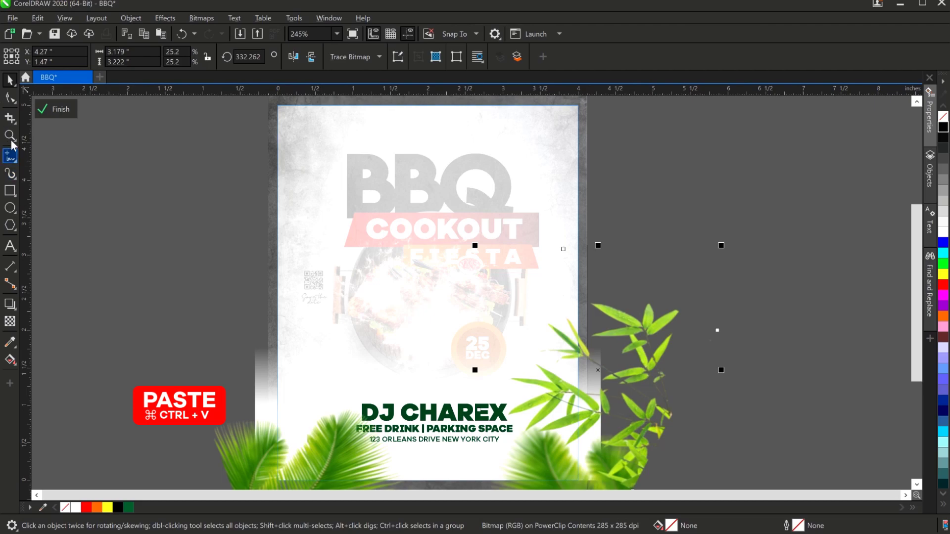
pyautogui.click(61, 108)
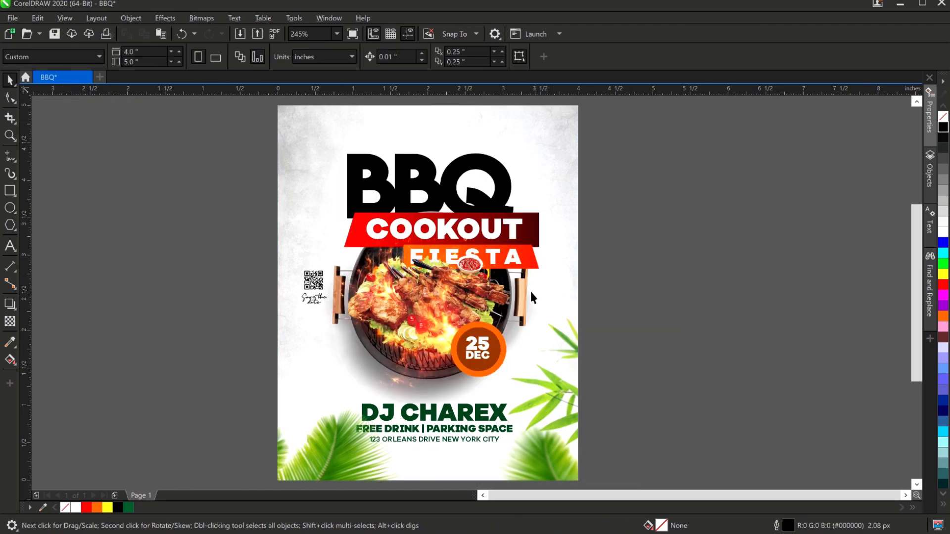
# Reopen the background's PowerClip contents and make a horizontally mirrored copy of the bamboo leaves above the original.
pyautogui.click(563, 387)
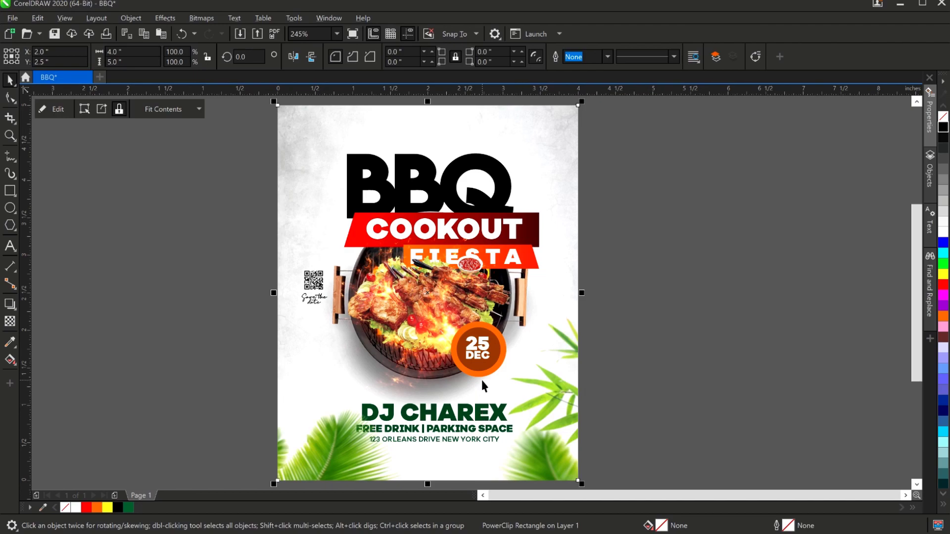
pyautogui.doubleClick(552, 384)
pyautogui.click(552, 384)
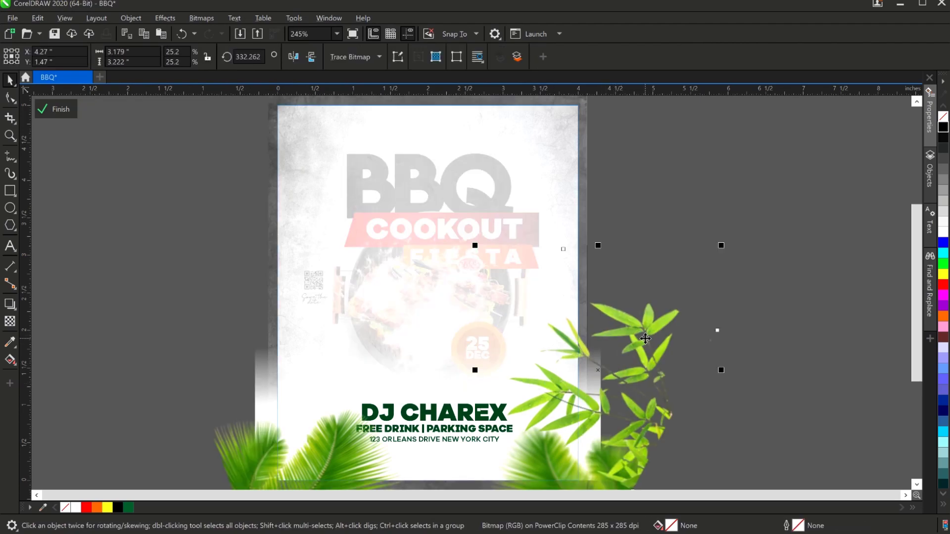
pyautogui.moveTo(645, 338); pyautogui.dragTo(649, 229)
pyautogui.click(295, 57)
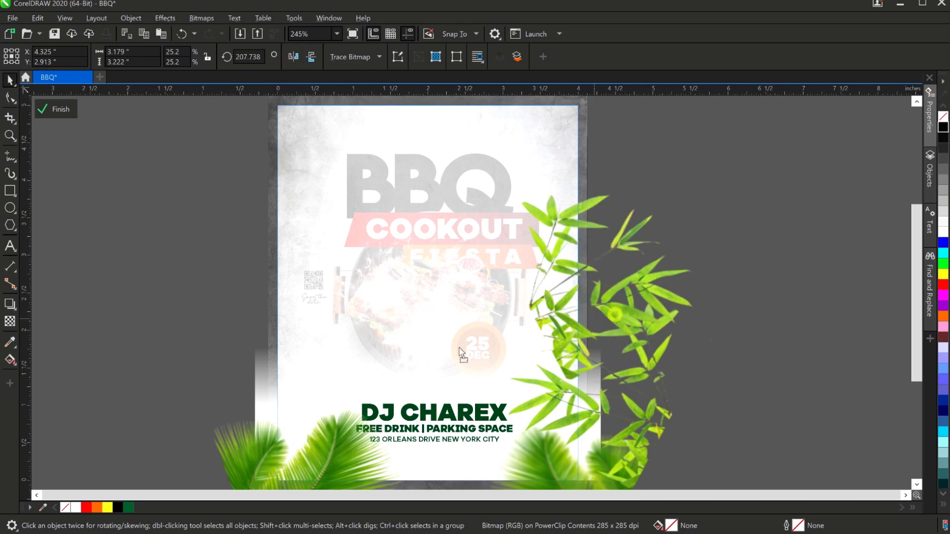
# Place the mirrored bamboo leaves over the flyer's lower left edge at about X -0.34, Y 1.50 inches and finish PowerClip editing.
pyautogui.moveTo(615, 315); pyautogui.dragTo(250, 414)
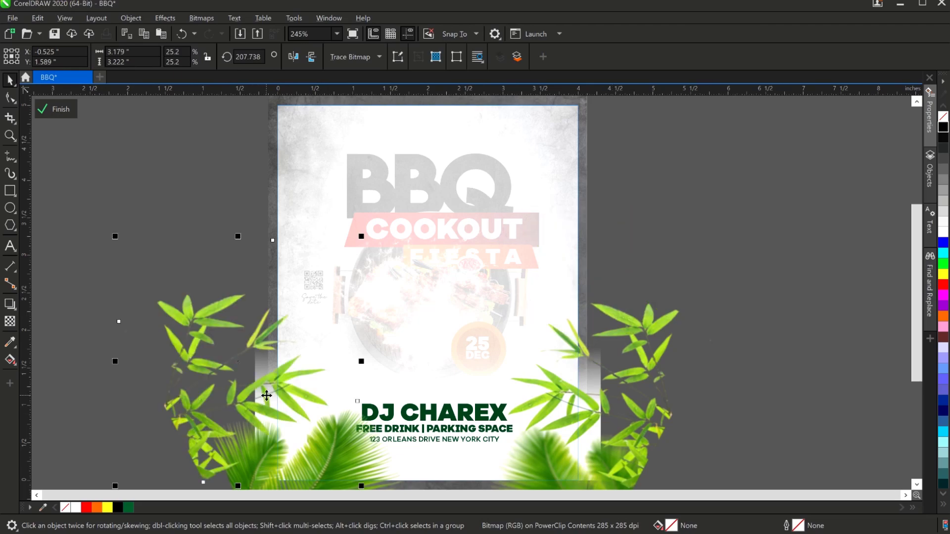
pyautogui.moveTo(267, 396); pyautogui.dragTo(281, 402)
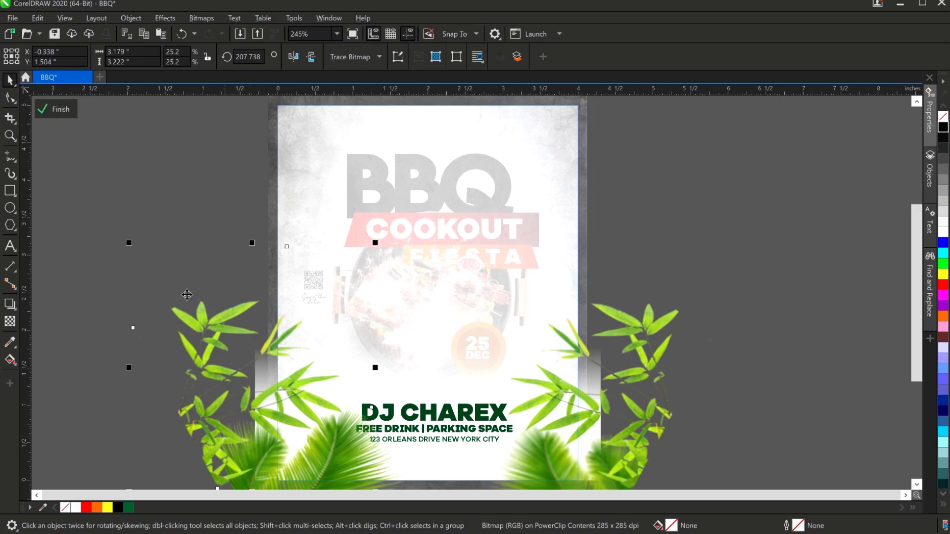
pyautogui.click(56, 109)
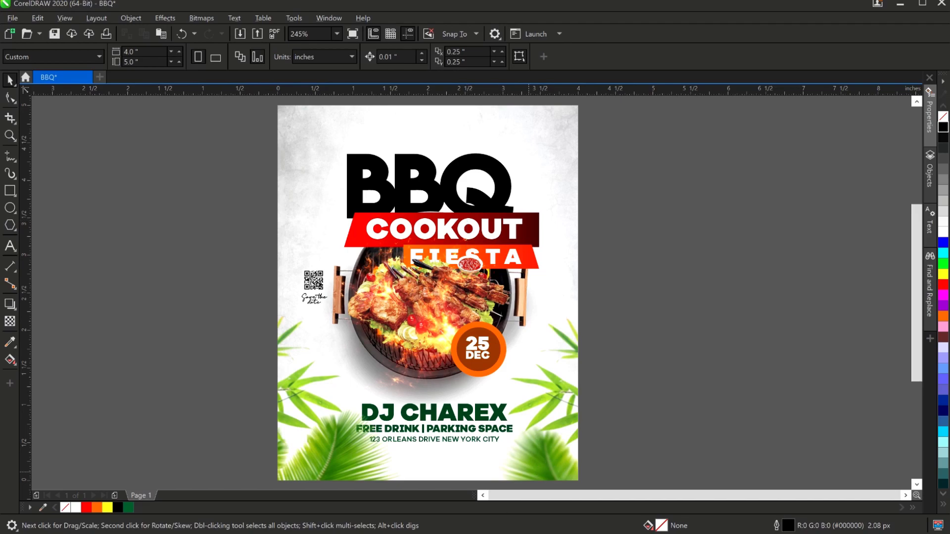
# Bring the golden light-effect ring image from the BBQ RESOURCE FILE folder into the CorelDRAW document and scale it to about 31.6%.
pyautogui.hotkey('alt', 'Tab')
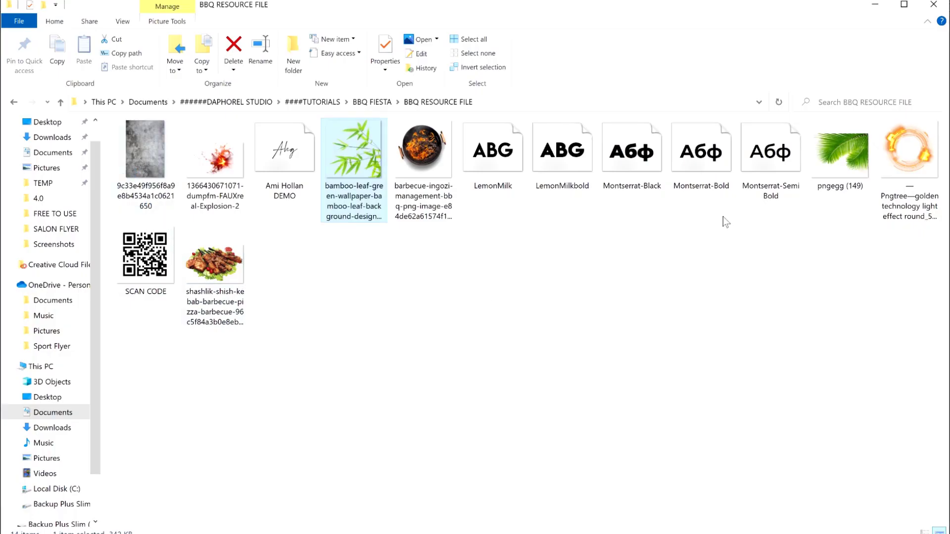
pyautogui.moveTo(901, 164)
pyautogui.moveTo(901, 164); pyautogui.dragTo(435, 202)
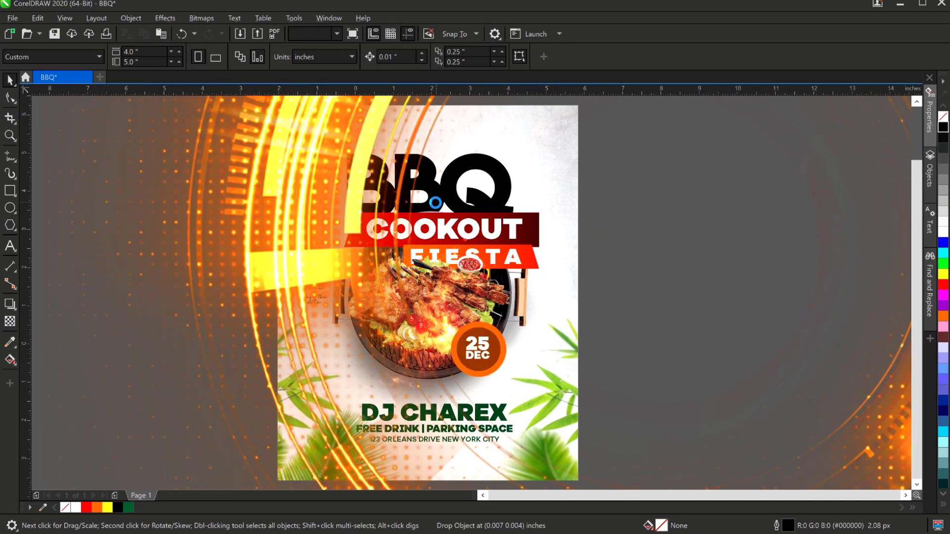
pyautogui.scroll(-2, 435, 202)
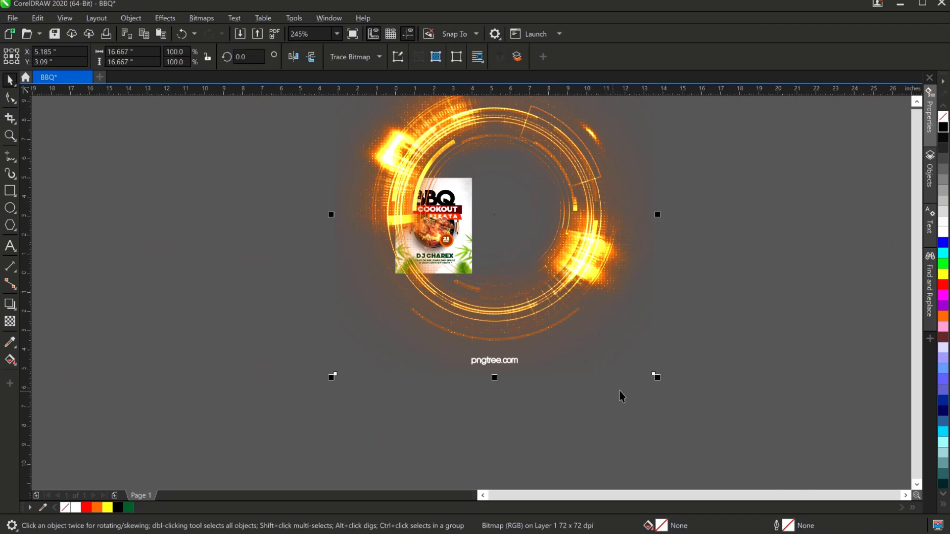
pyautogui.moveTo(657, 377); pyautogui.dragTo(547, 339)
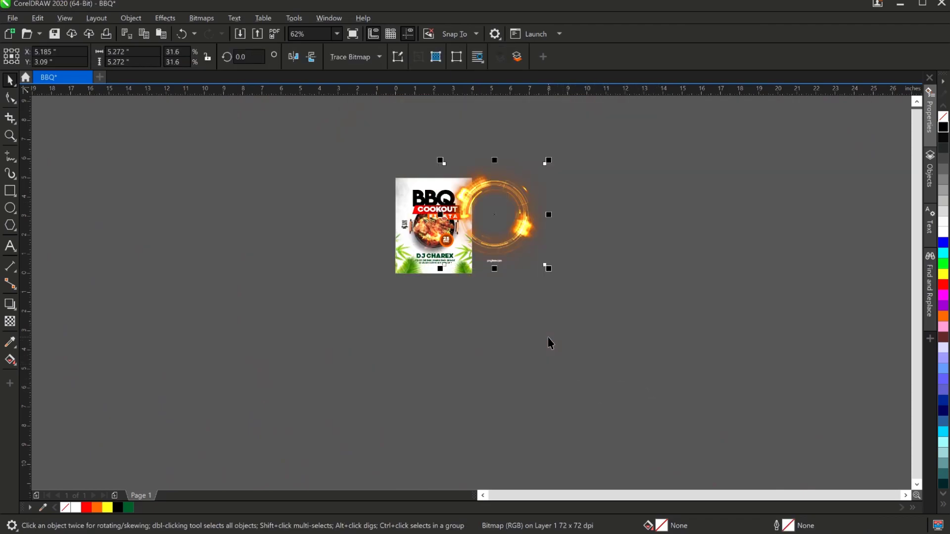
# Position the golden light ring around the title and grill at about X 2.06, Y 2.74 inches.
pyautogui.moveTo(512, 234); pyautogui.dragTo(458, 240)
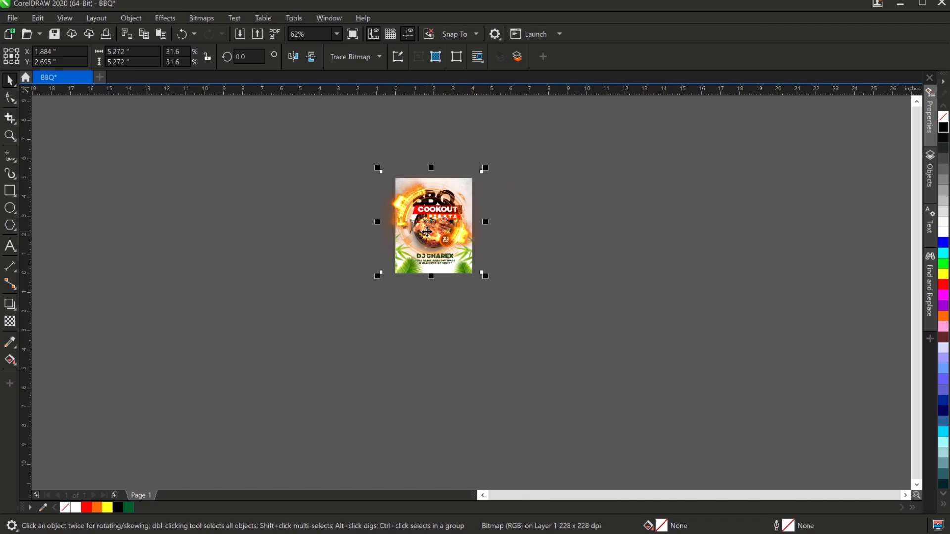
pyautogui.hotkey('shift', 'F2')
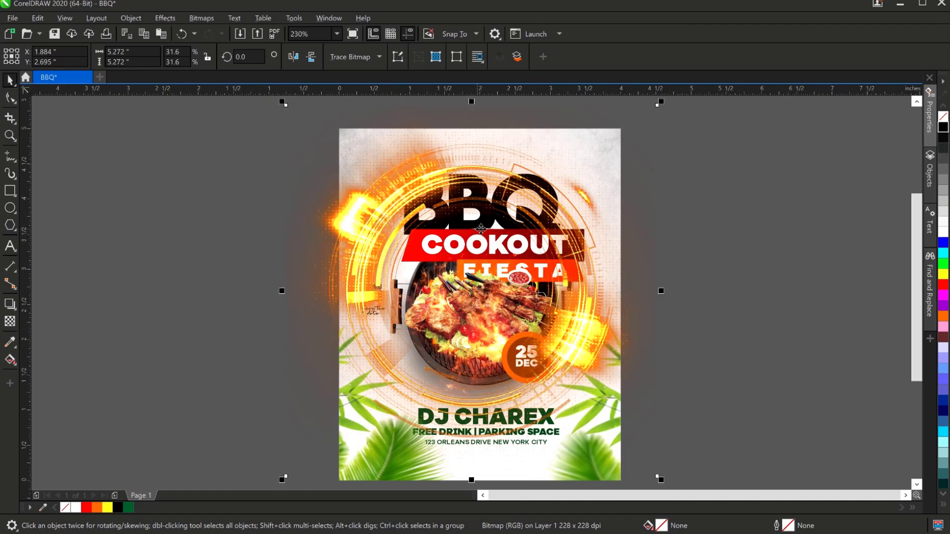
pyautogui.moveTo(557, 239); pyautogui.dragTo(569, 236)
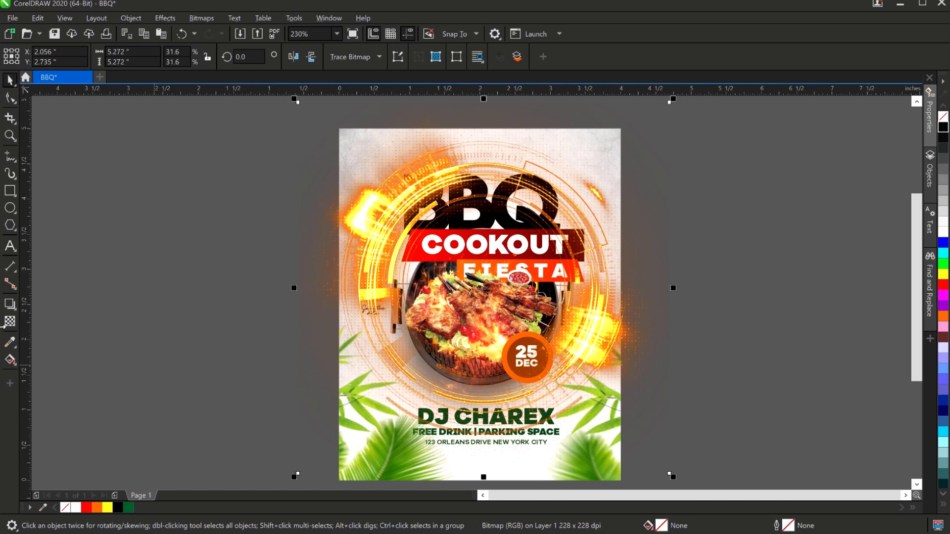
# Set the golden light ring's transparency merge mode to Screen.
pyautogui.click(10, 322)
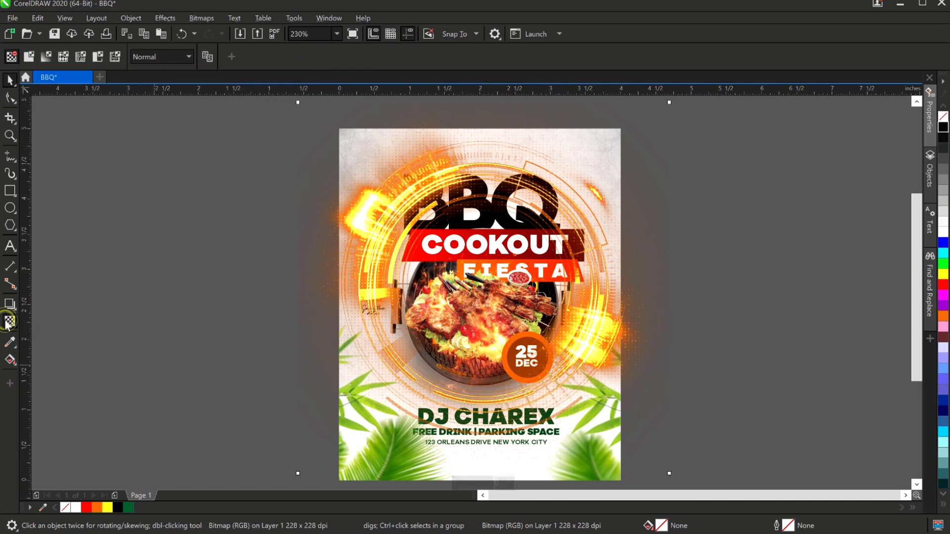
pyautogui.click(170, 57)
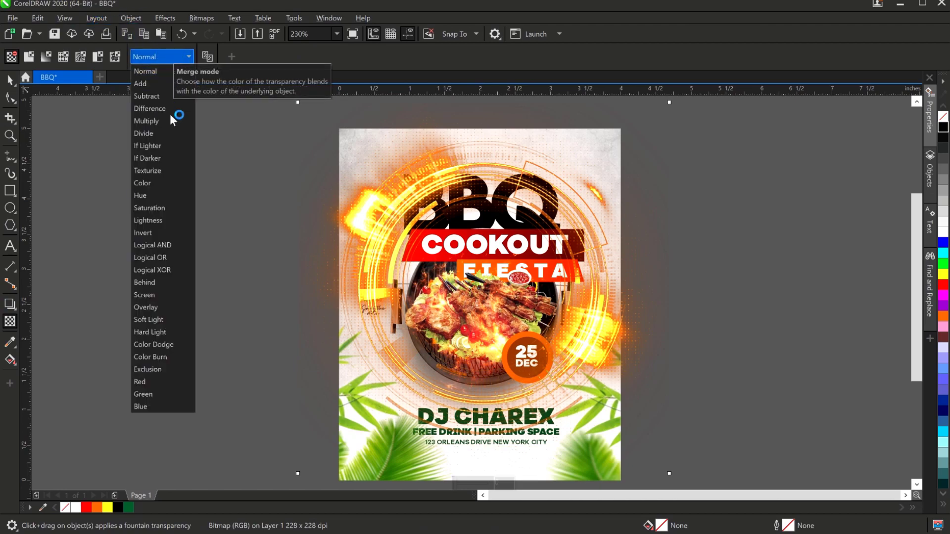
pyautogui.click(161, 295)
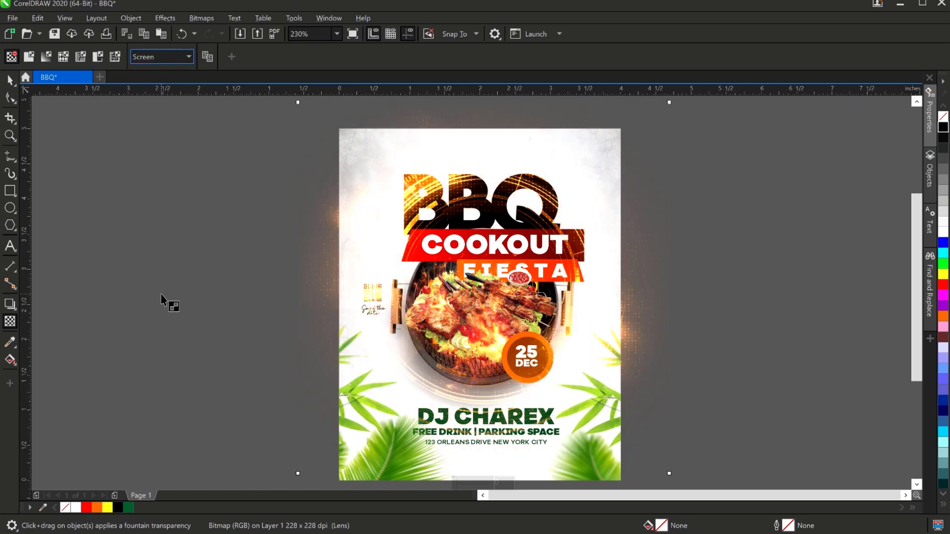
pyautogui.click(10, 81)
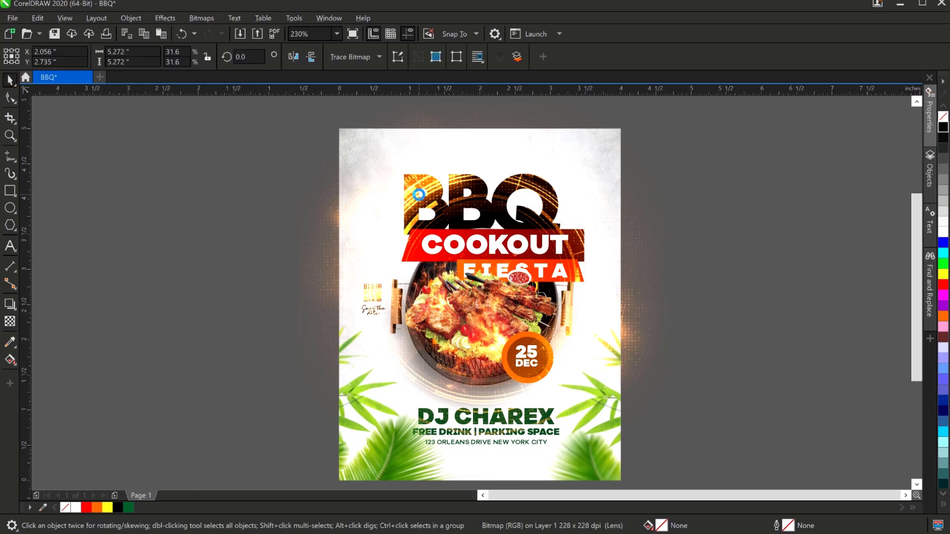
# Move the golden light ring into the background's PowerClip contents and finish editing.
pyautogui.hotkey('ctrl', 'x')
pyautogui.click(381, 132)
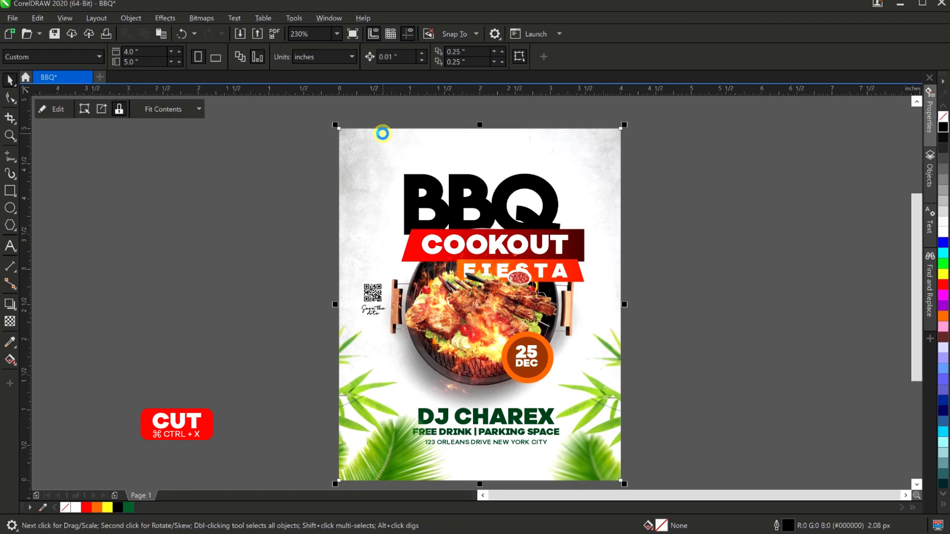
pyautogui.doubleClick(381, 132)
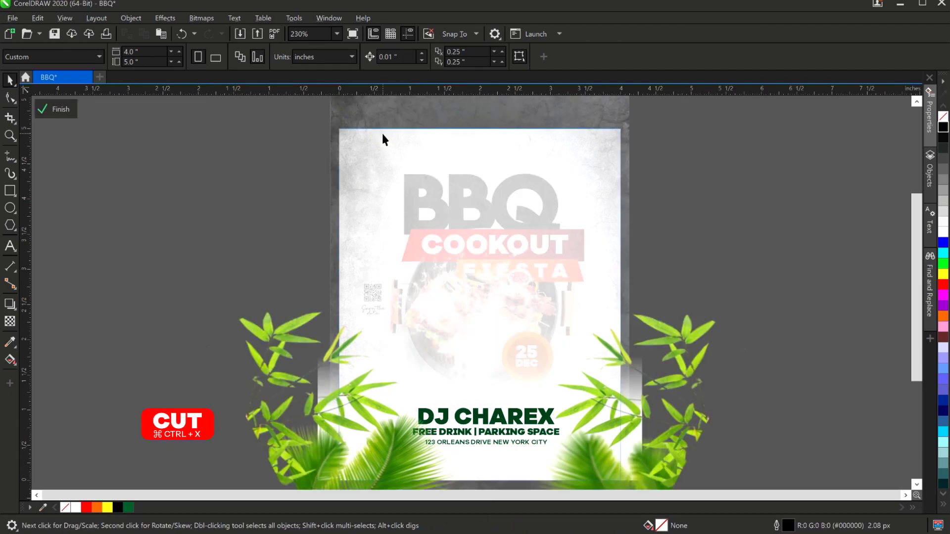
pyautogui.hotkey('ctrl', 'v')
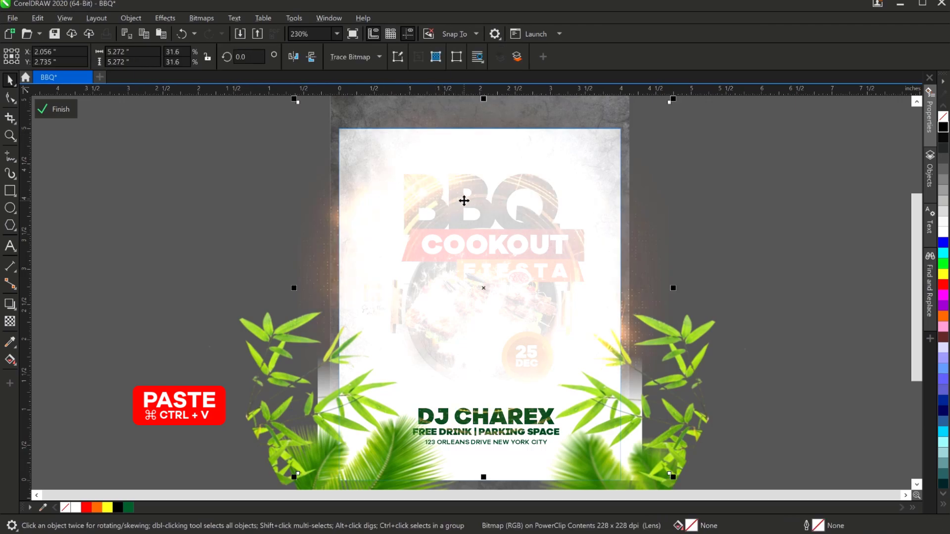
pyautogui.click(52, 109)
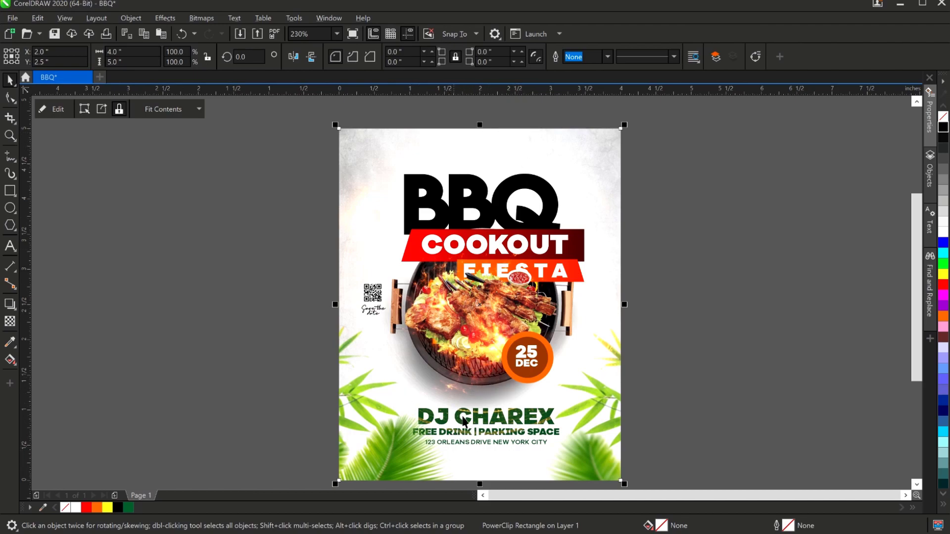
# Reposition the golden light ring inside the background's PowerClip to about X 1.92, Y 2.78 inches and enlarge it to about 32.3%.
pyautogui.doubleClick(582, 140)
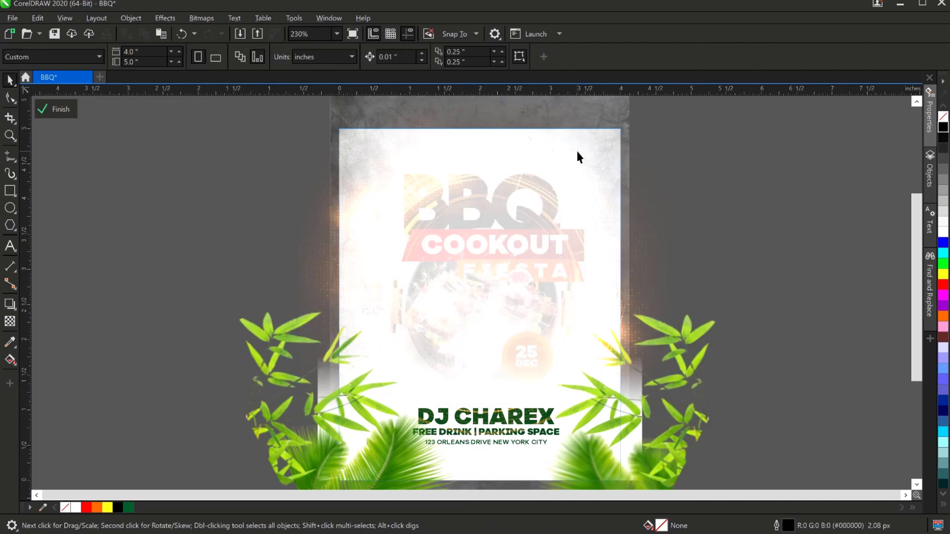
pyautogui.scroll(-3, 583, 216)
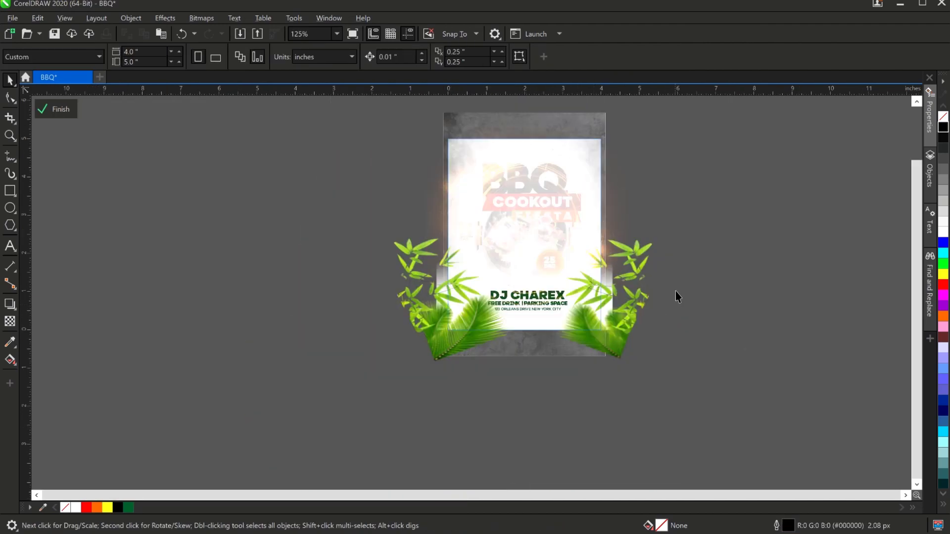
pyautogui.moveTo(683, 286); pyautogui.dragTo(463, 329)
pyautogui.moveTo(463, 329); pyautogui.dragTo(463, 330)
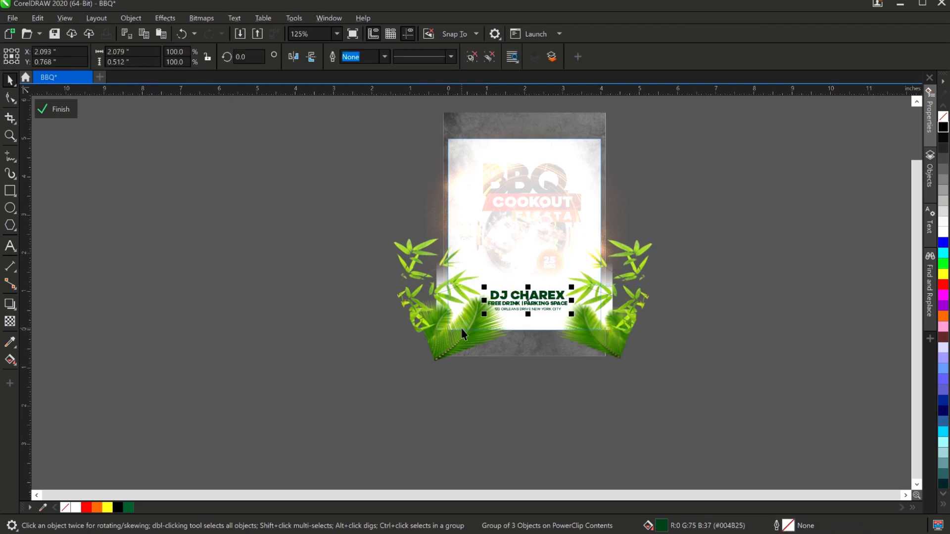
pyautogui.scroll(1, 500, 138)
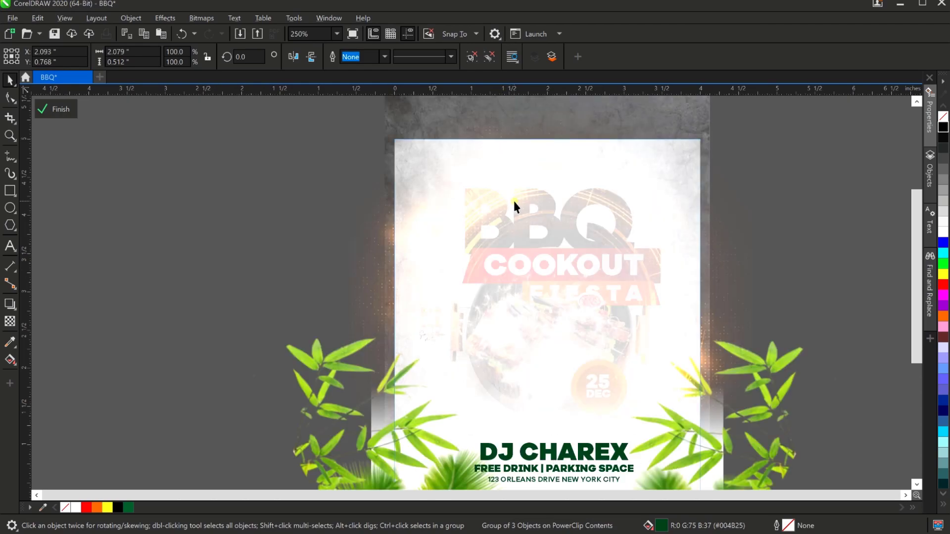
pyautogui.click(514, 200)
pyautogui.scroll(-1, 514, 202)
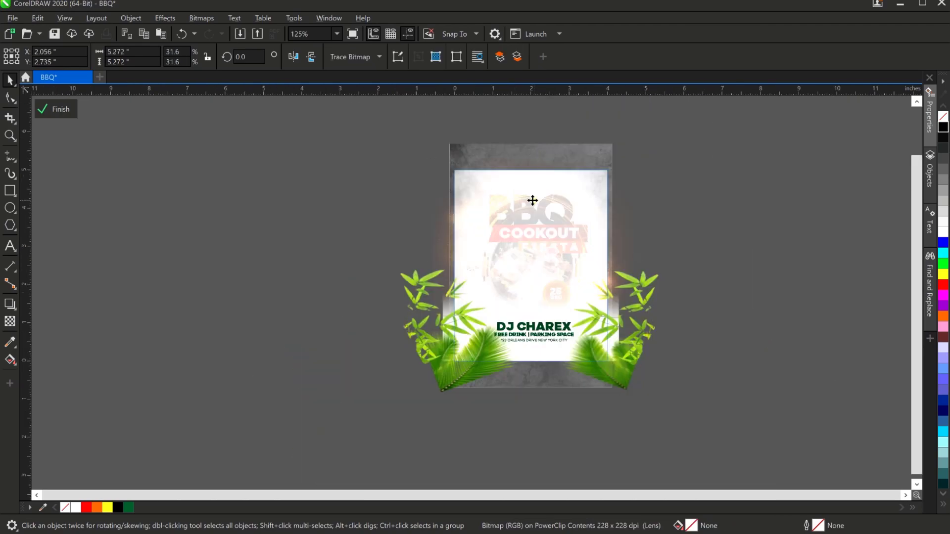
pyautogui.moveTo(534, 200); pyautogui.dragTo(527, 197)
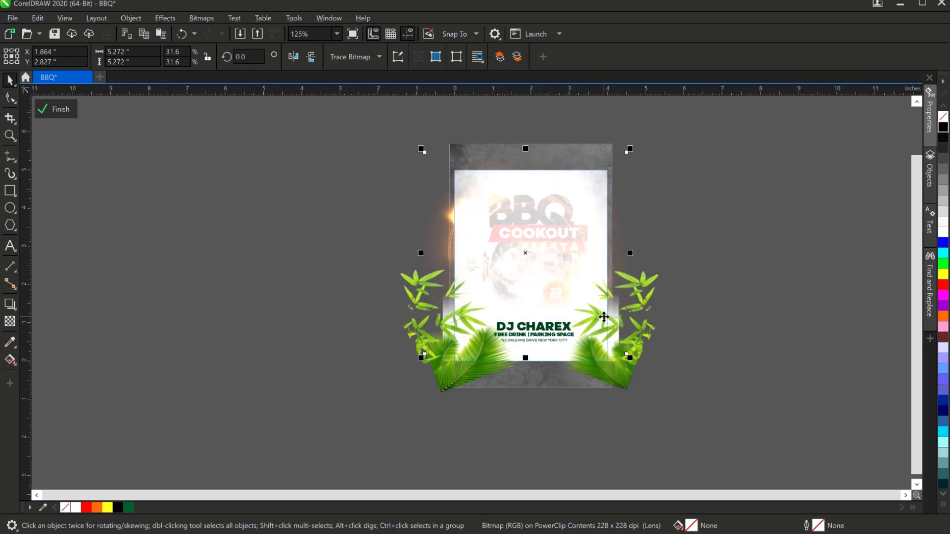
pyautogui.moveTo(630, 358); pyautogui.dragTo(643, 367)
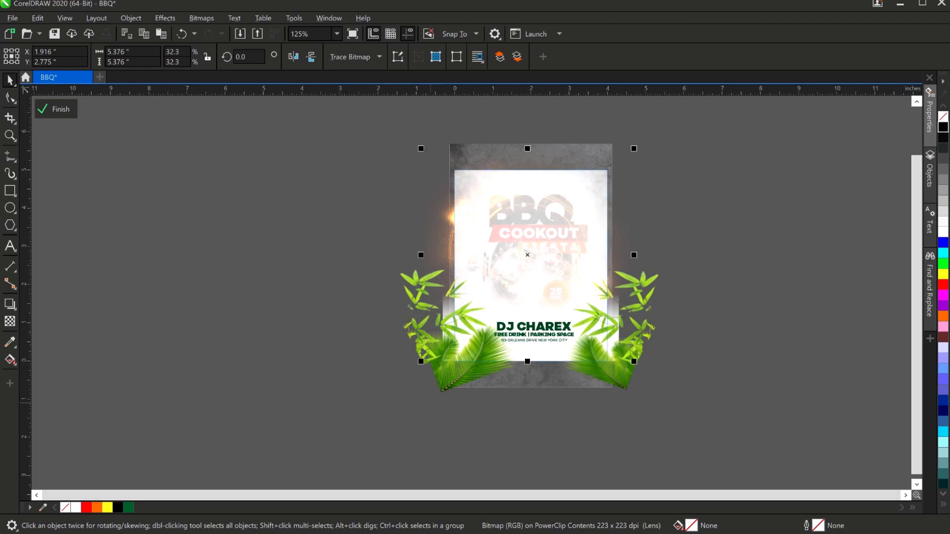
pyautogui.click(62, 109)
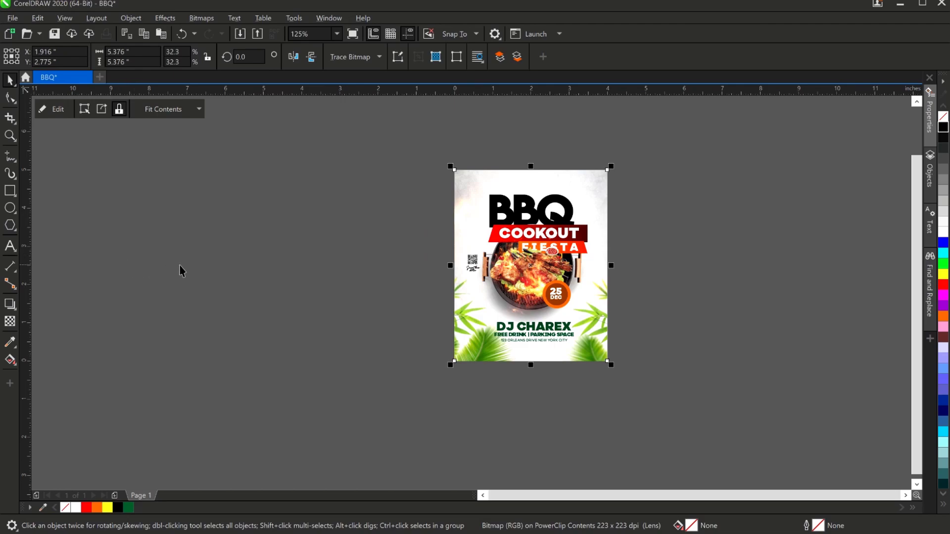
pyautogui.click(246, 266)
pyautogui.scroll(1, 227, 248)
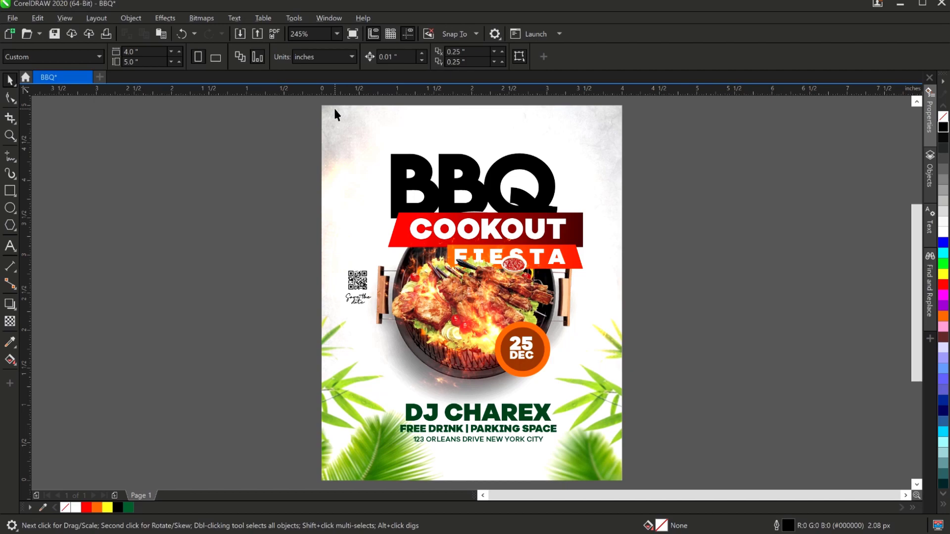
# Bring the golden light ring to the front of the background's PowerClip contents and finish editing.
pyautogui.doubleClick(332, 139)
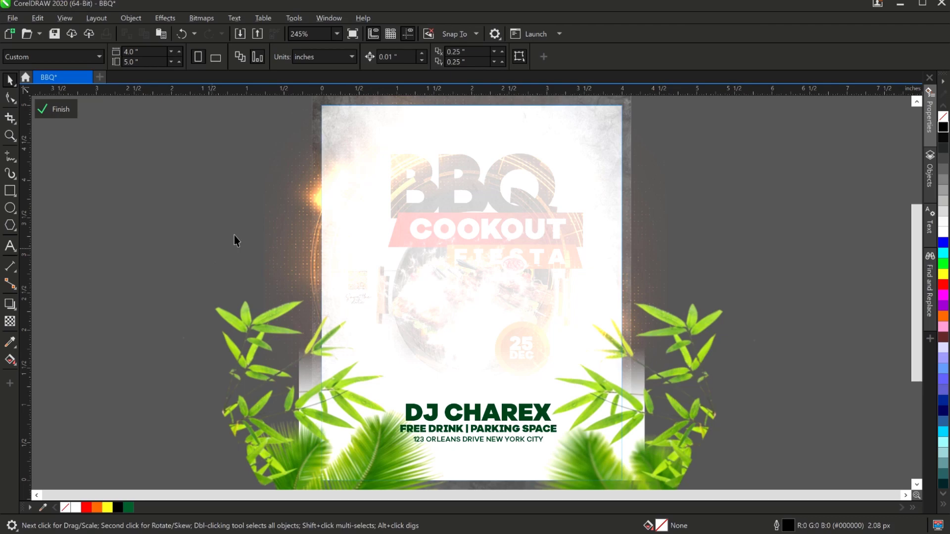
pyautogui.click(326, 199)
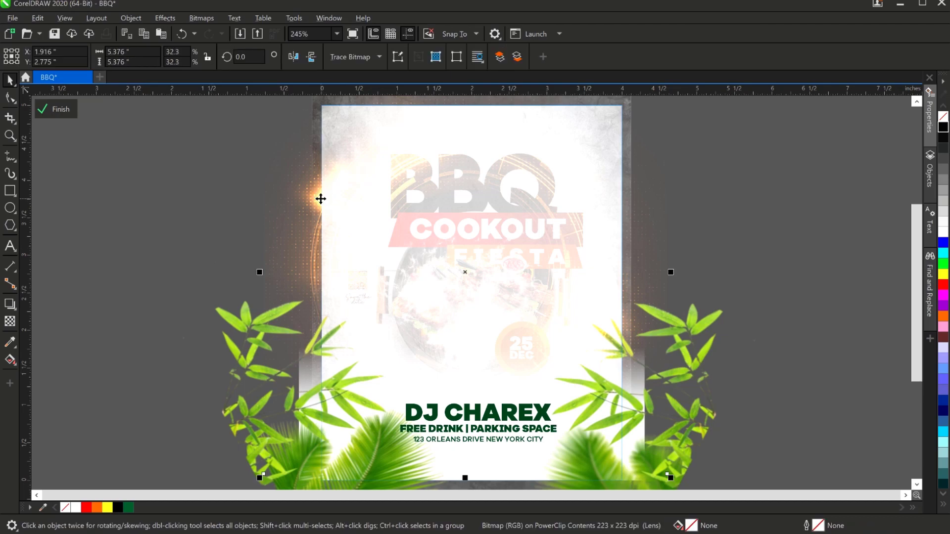
pyautogui.press('Delete')
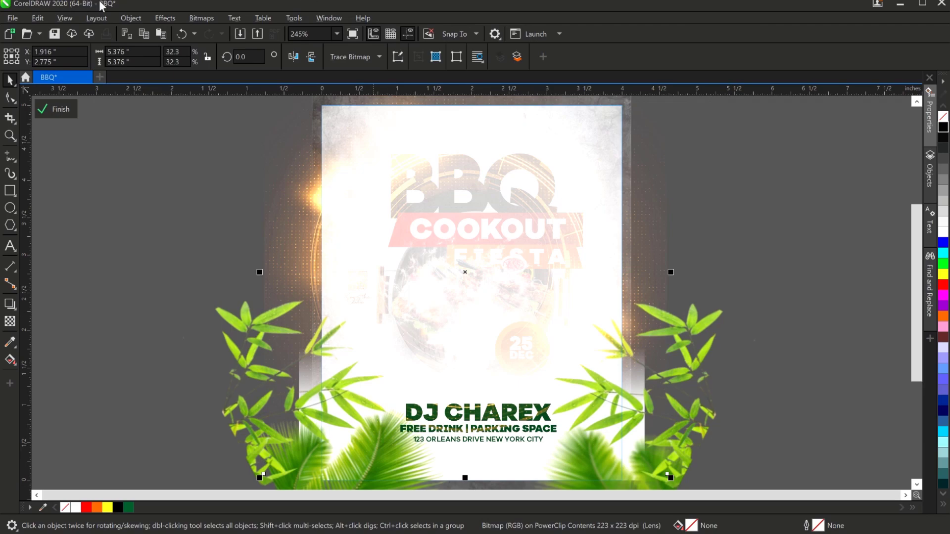
pyautogui.click(51, 110)
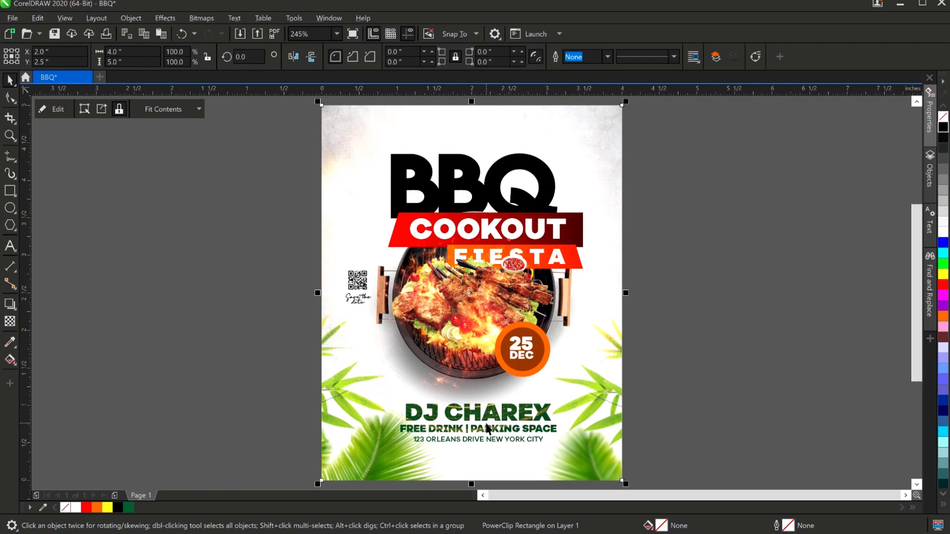
pyautogui.scroll(2, 486, 422)
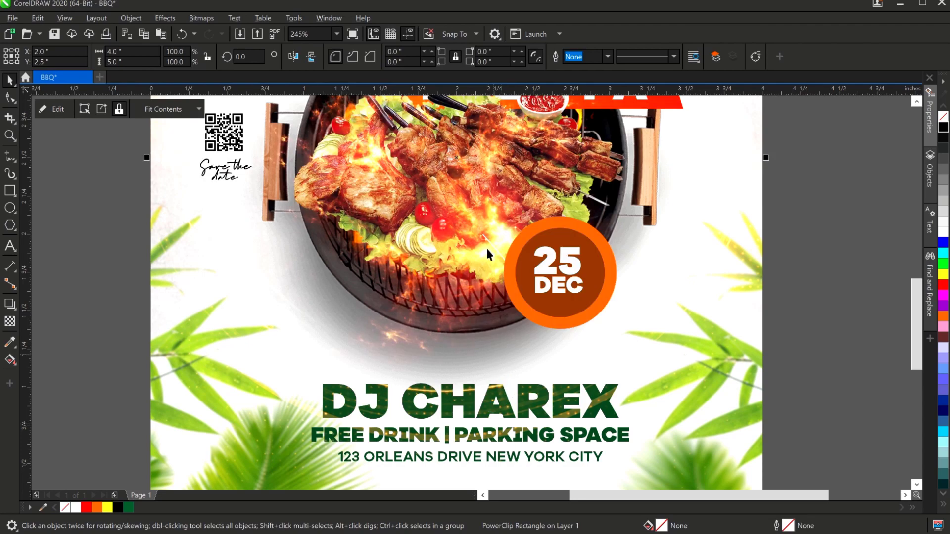
pyautogui.scroll(-2, 495, 319)
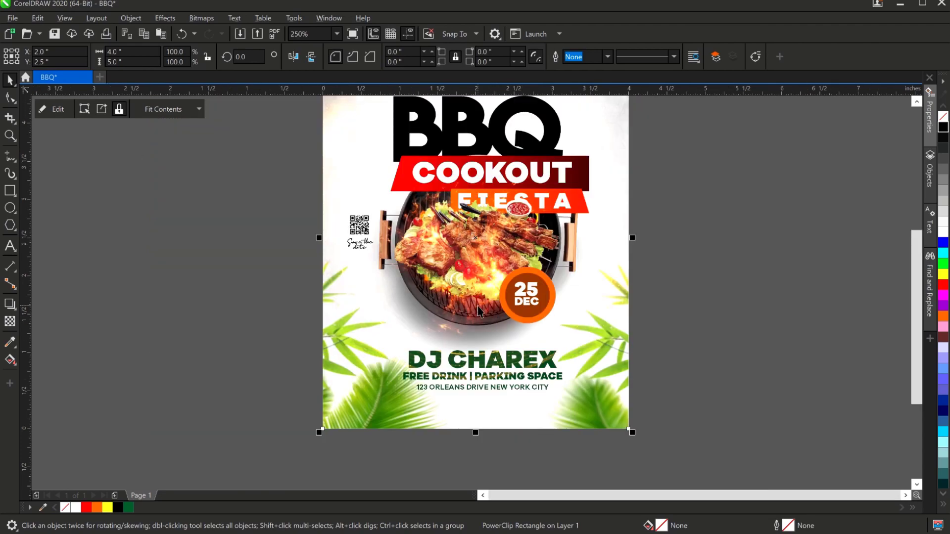
pyautogui.scroll(2, 478, 310)
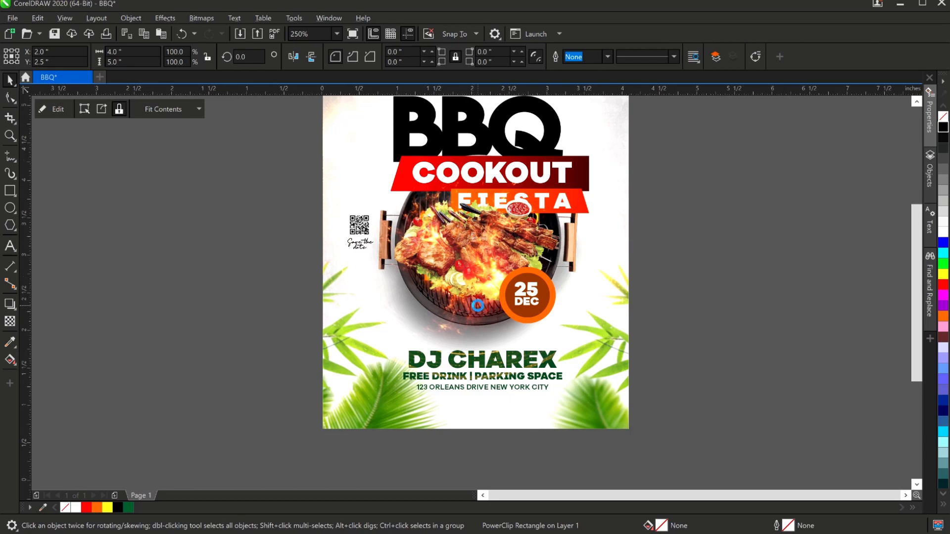
pyautogui.click(737, 199)
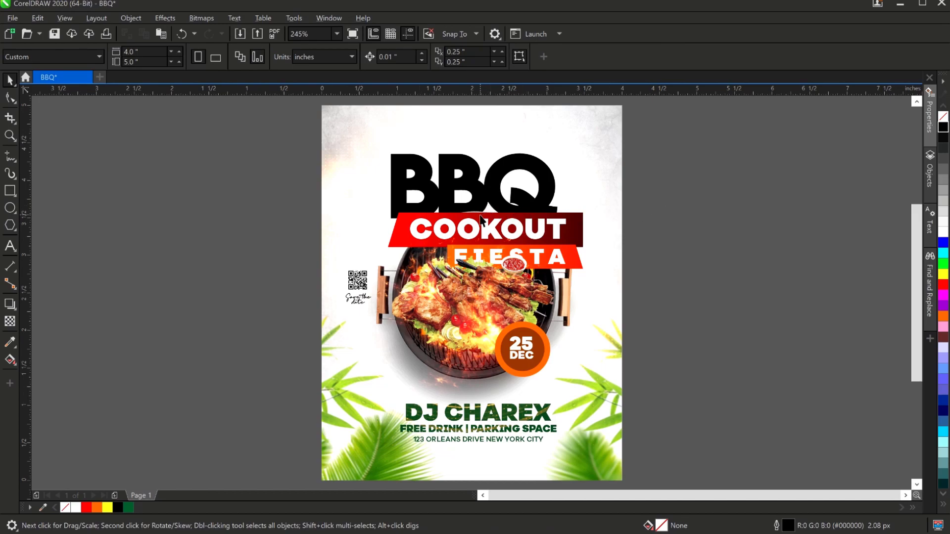
# Draw a circle about 0.75 inches across on the upper edge of the COOKOUT banner, filled white with no outline.
pyautogui.click(10, 208)
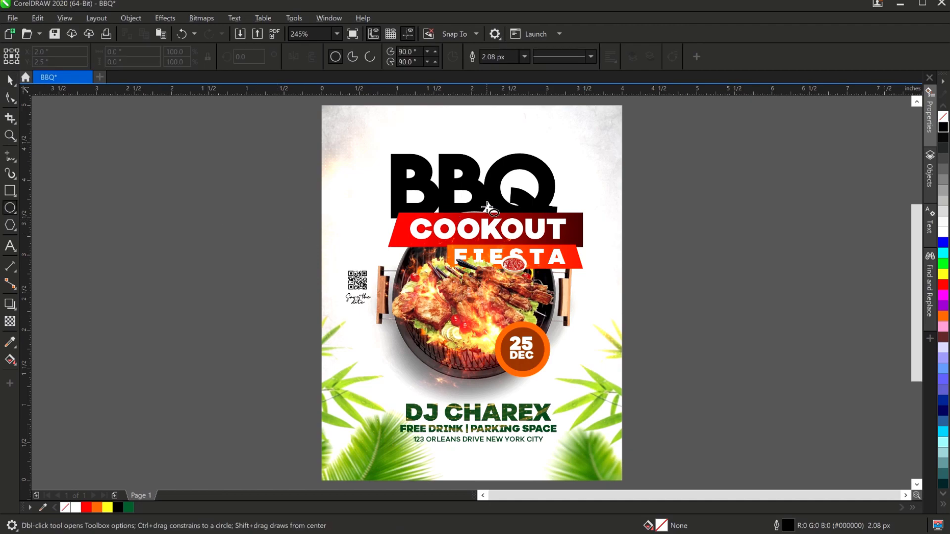
pyautogui.scroll(3, 477, 203)
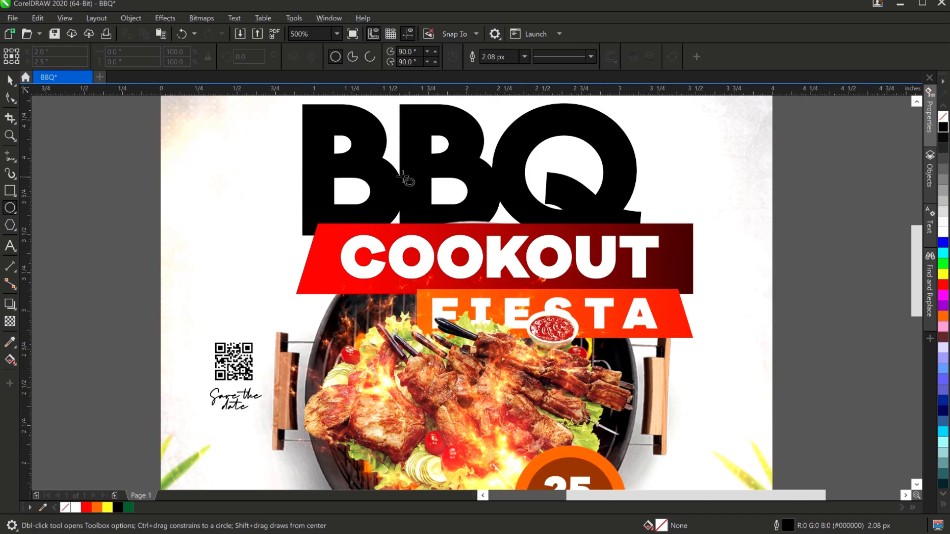
pyautogui.moveTo(513, 223); pyautogui.dragTo(540, 286)
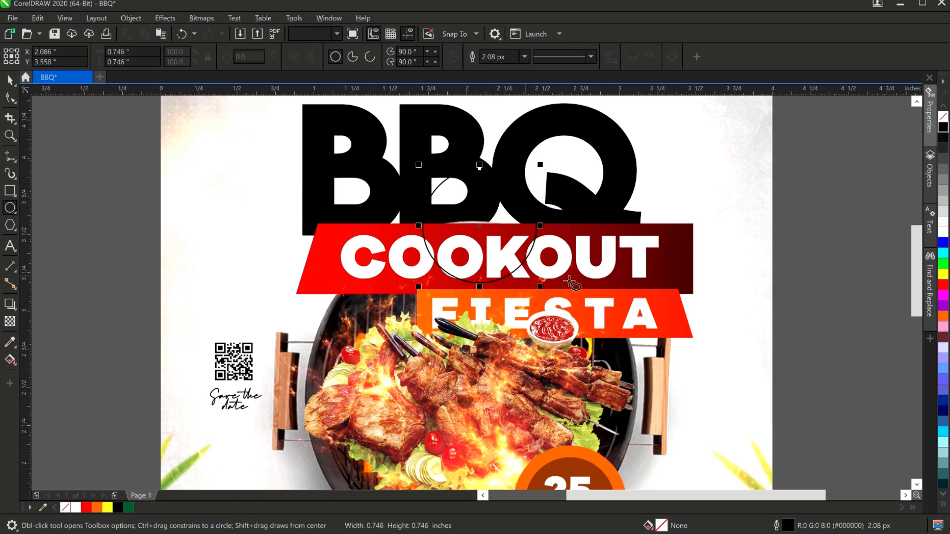
pyautogui.click(943, 233)
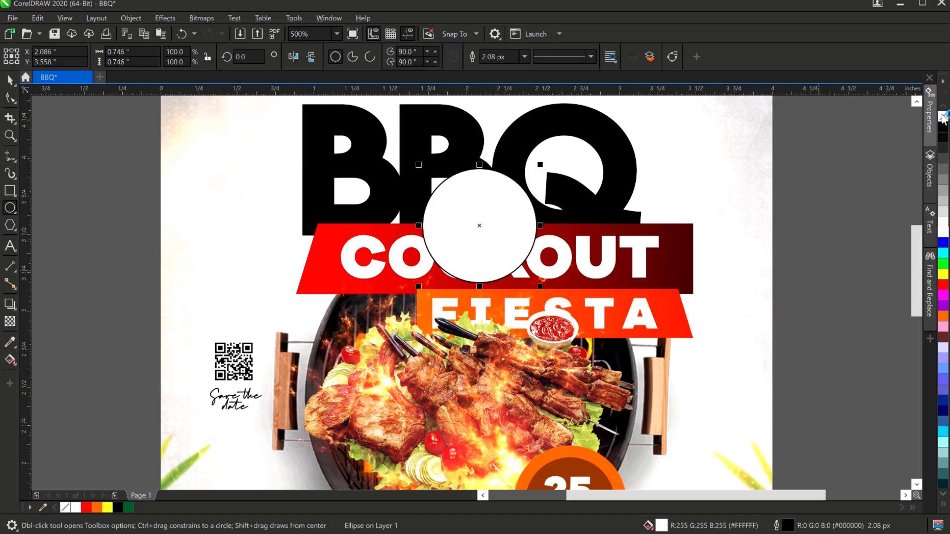
pyautogui.rightClick(943, 117)
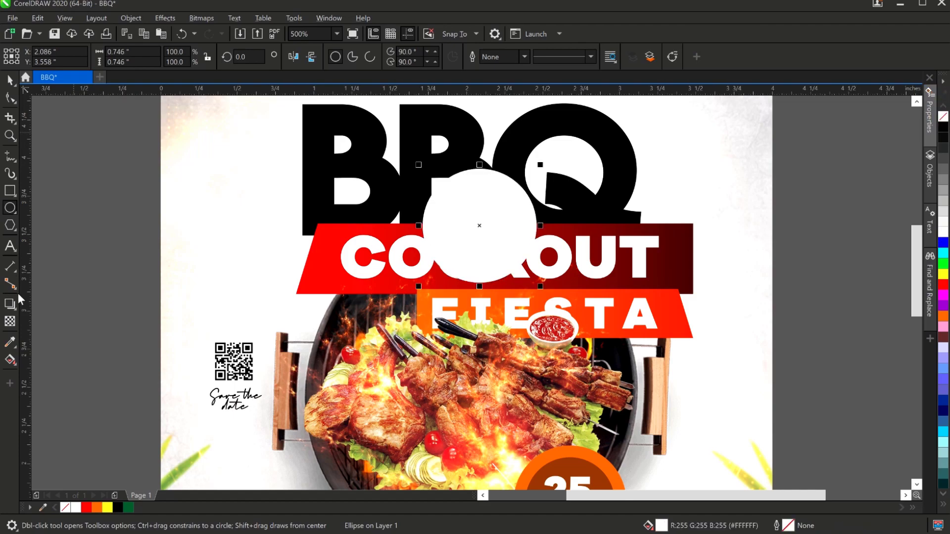
# Apply an elliptical fountain transparency to the white circle so it fades outward from its centre.
pyautogui.click(10, 323)
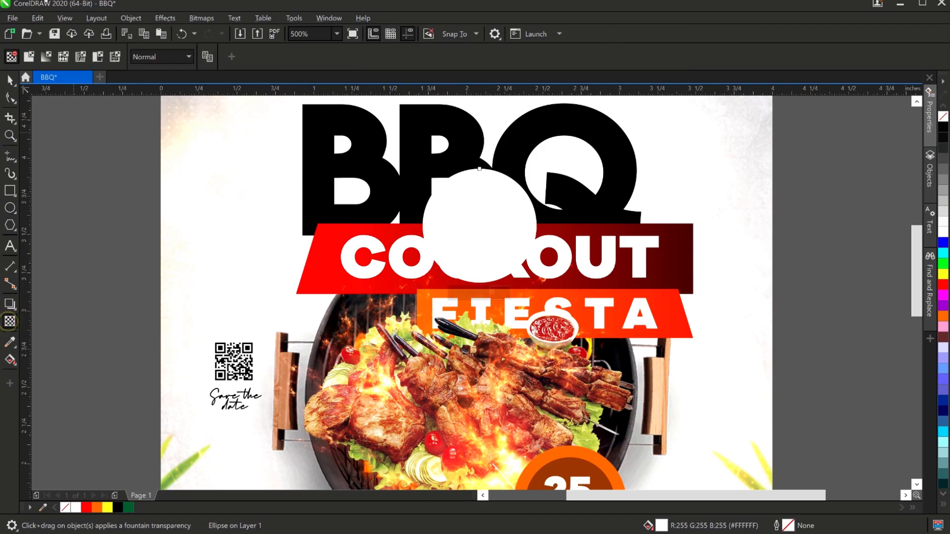
pyautogui.click(46, 58)
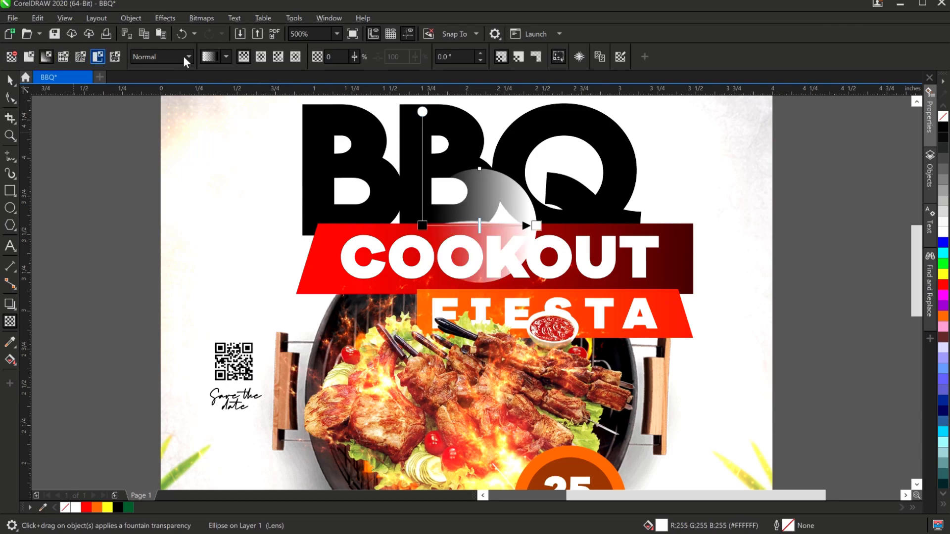
pyautogui.click(259, 58)
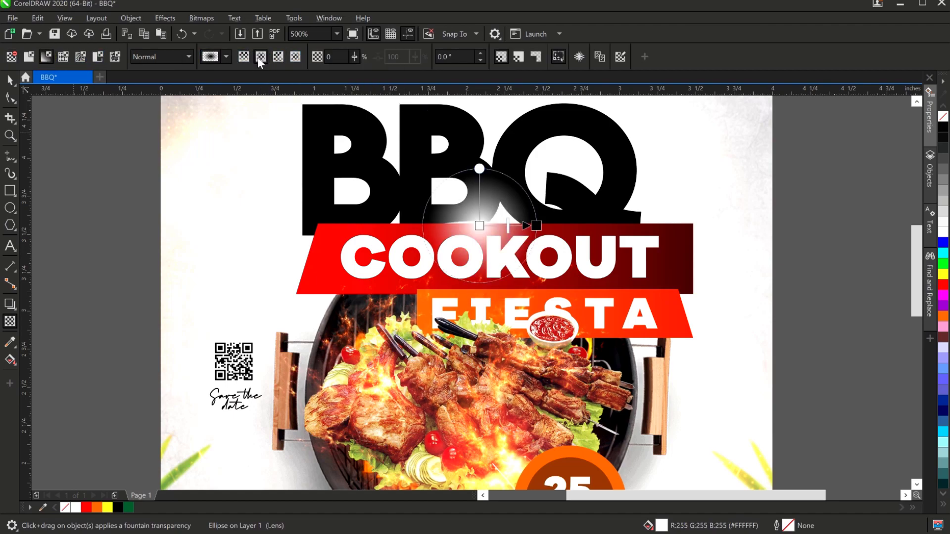
# Reshape the white glow from its centre to about 2.15 by 0.24 inches and nudge it up 0.01 inch.
pyautogui.click(10, 80)
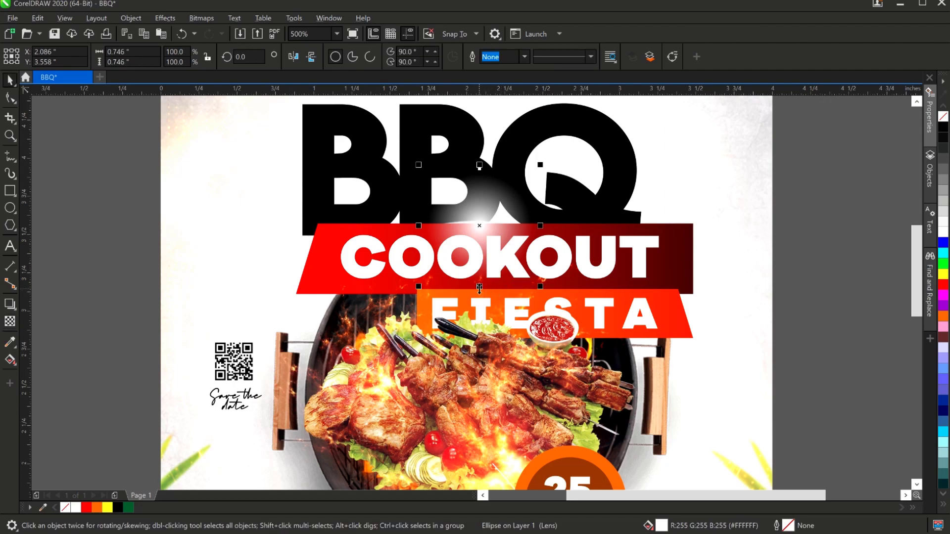
pyautogui.moveTo(479, 287); pyautogui.dragTo(481, 249)
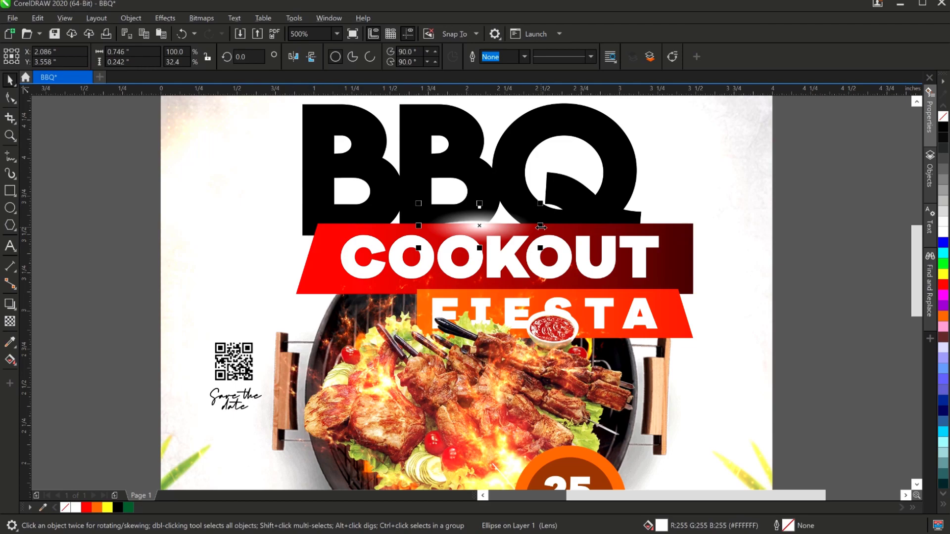
pyautogui.moveTo(540, 226); pyautogui.dragTo(647, 208)
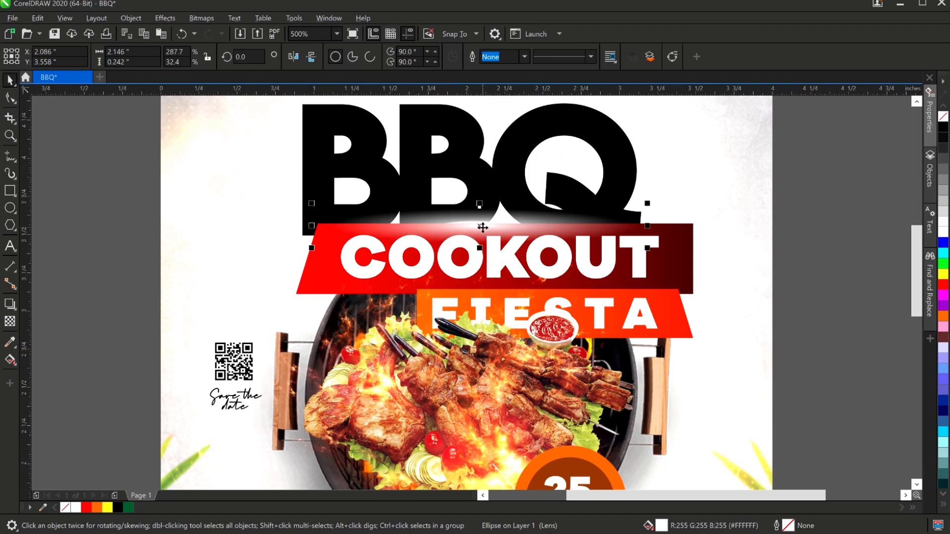
pyautogui.press('Up')
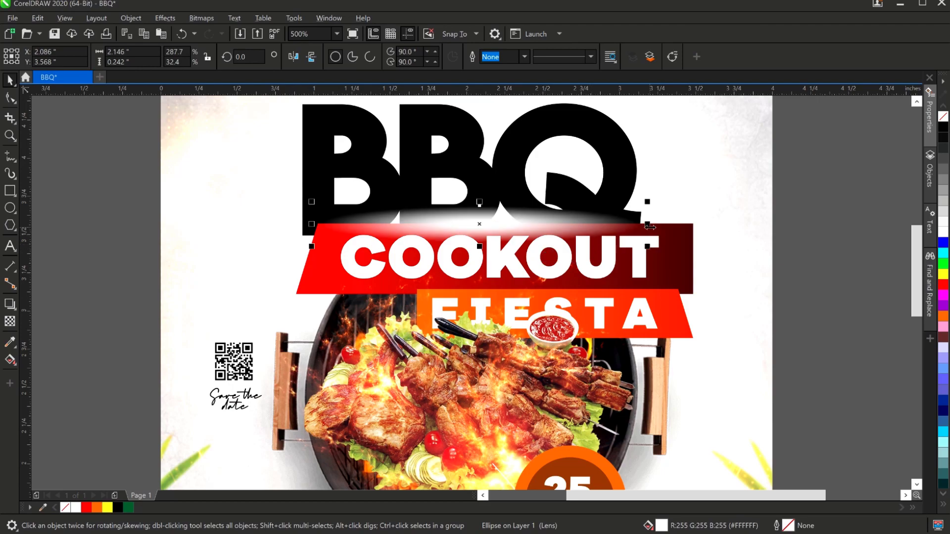
# Duplicate the glow as a narrower copy about 0.74 inches wide, centred over the original on the COOKOUT banner's upper edge.
pyautogui.moveTo(649, 226); pyautogui.dragTo(539, 240)
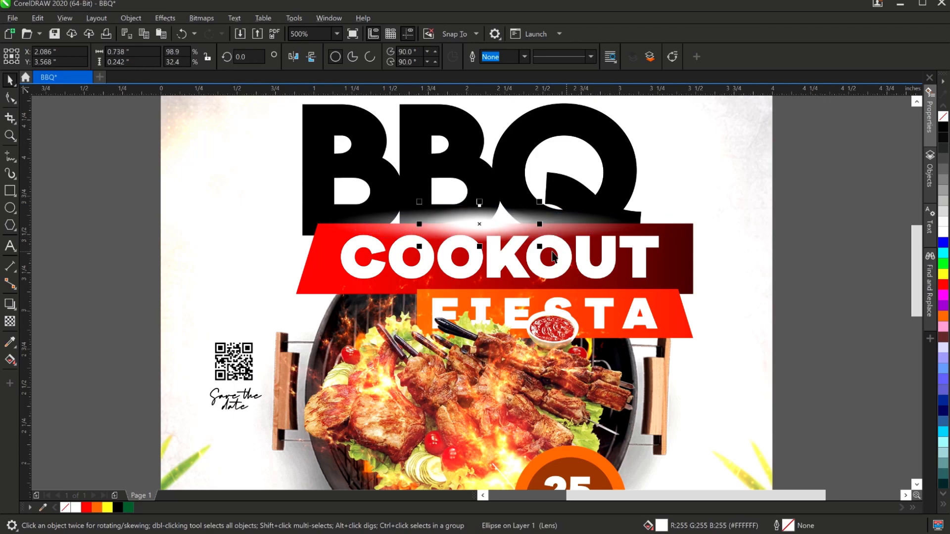
pyautogui.click(818, 262)
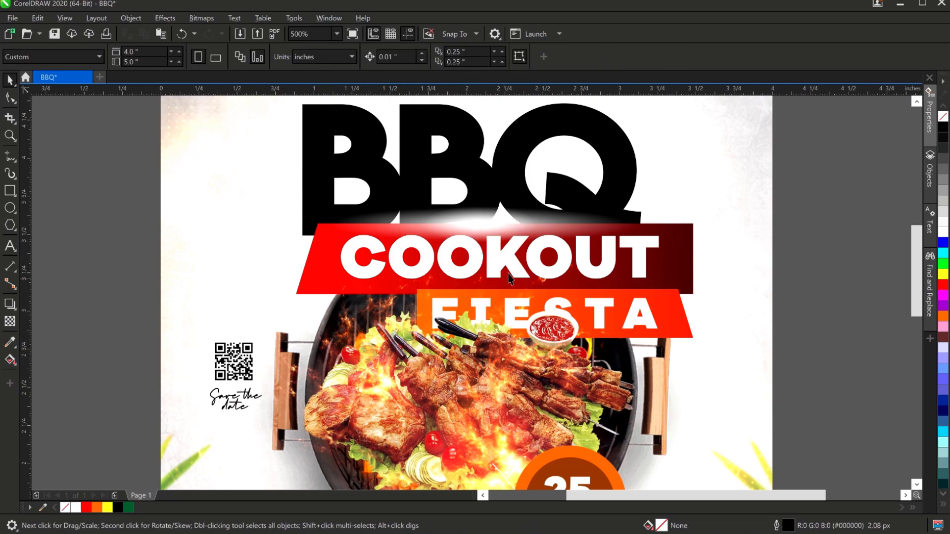
pyautogui.click(490, 227)
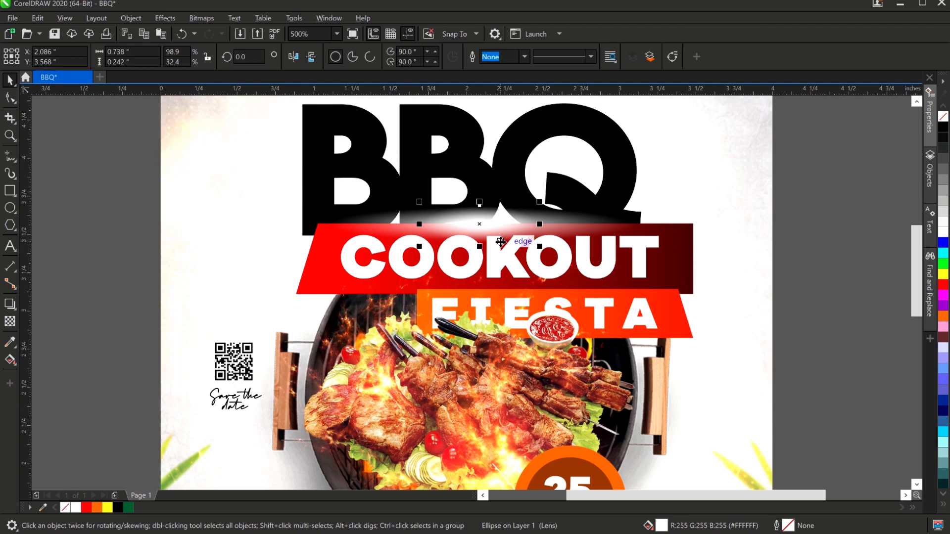
pyautogui.scroll(-1, 500, 242)
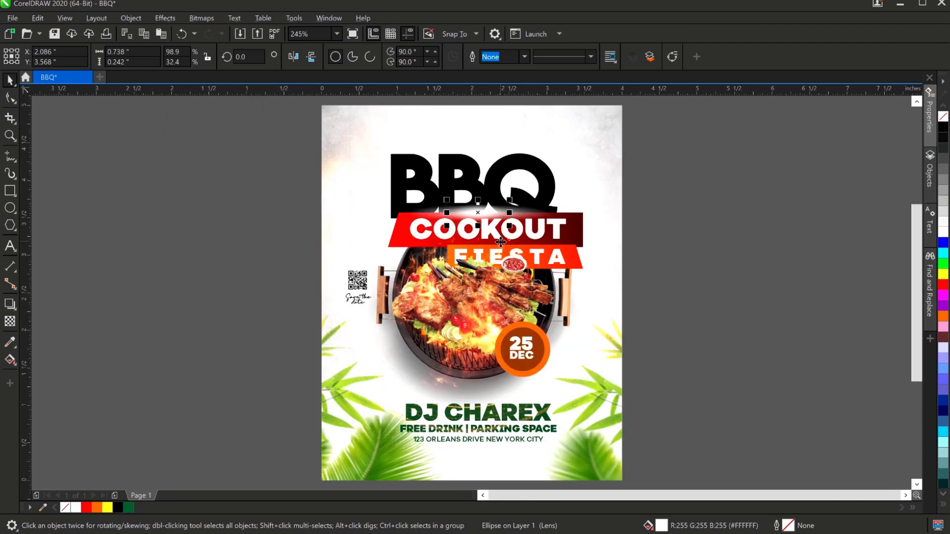